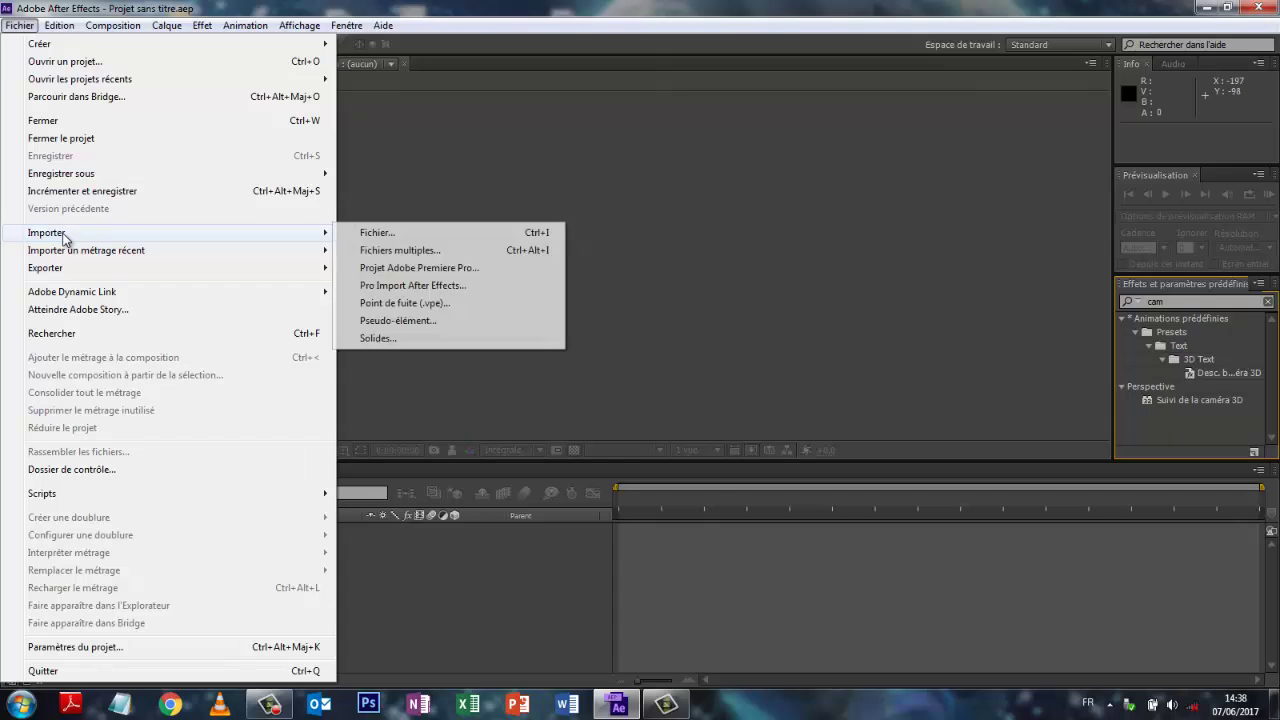
Step: Start importing a file and browse to the tuto anim_mask folder on the TOSHIBA EXT (F:) drive
click(376, 235)
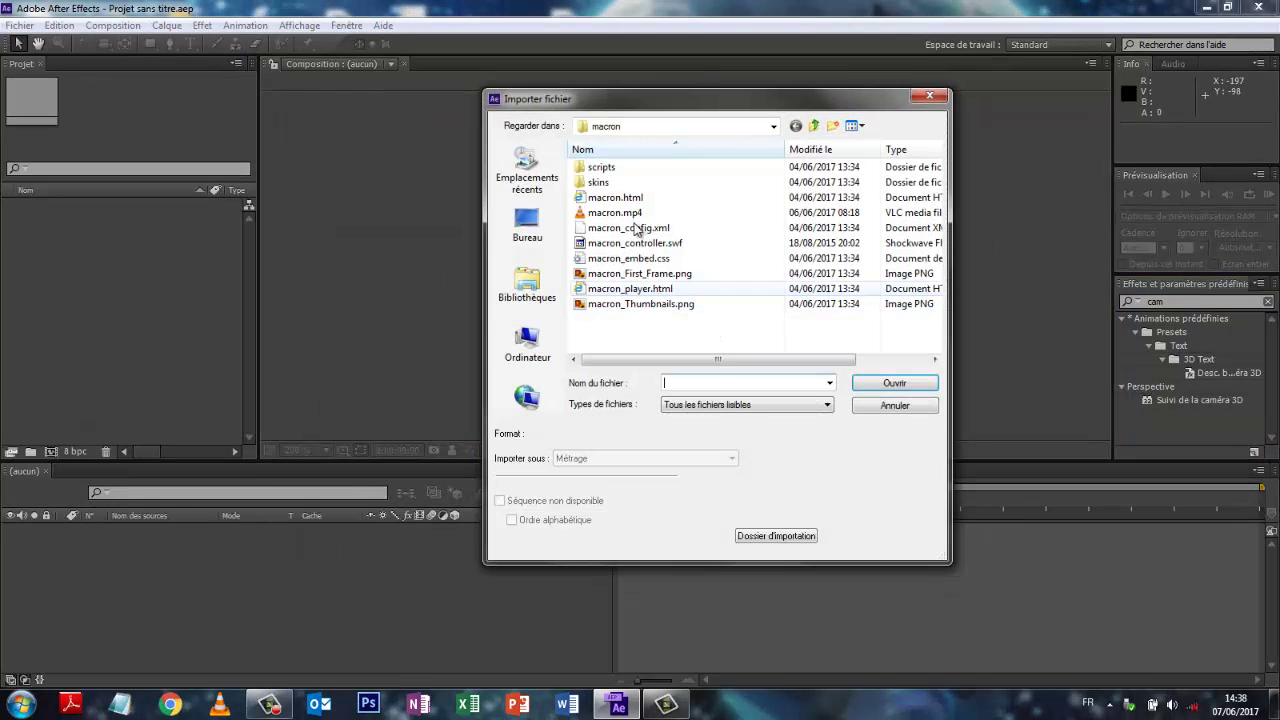
click(546, 345)
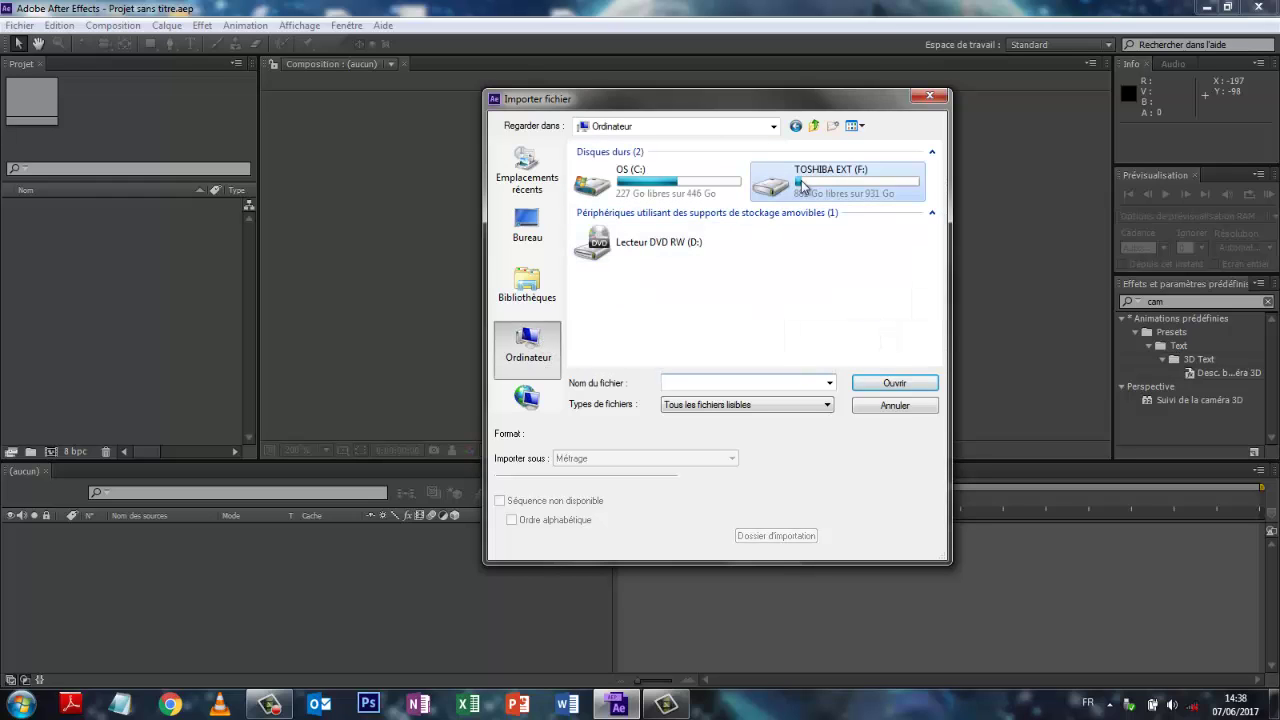
double_click(808, 188)
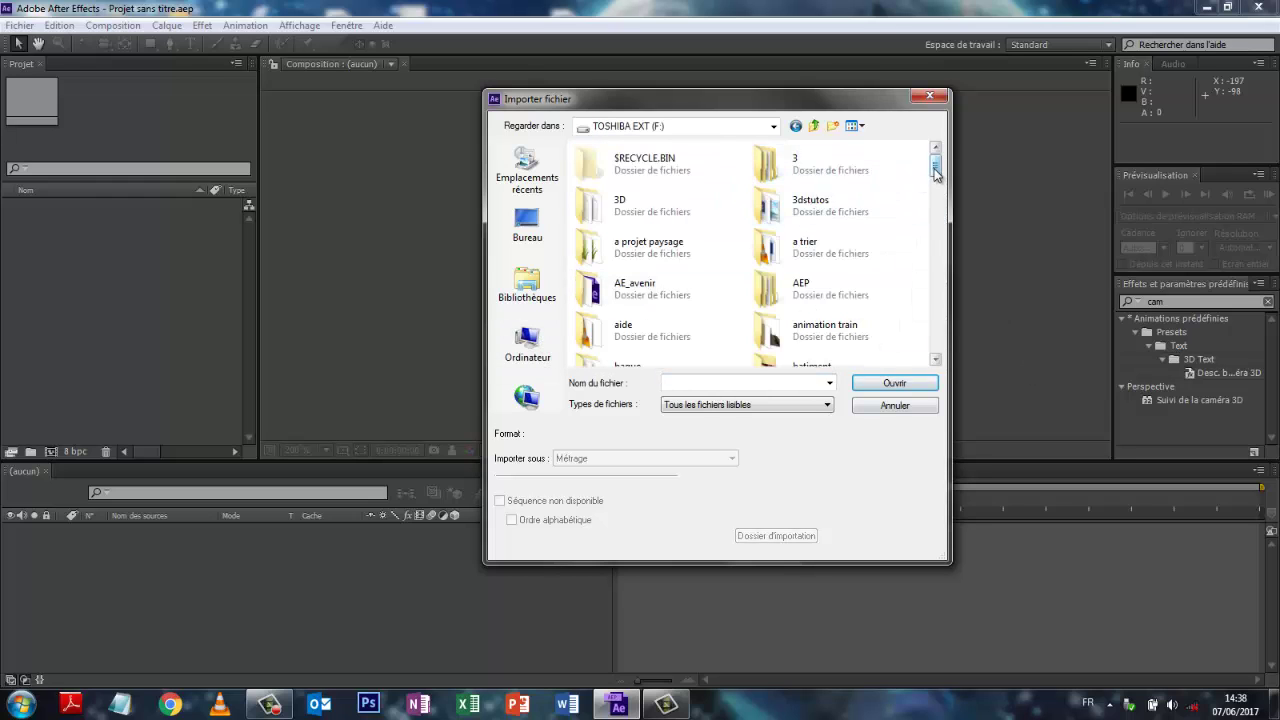
drag(936, 170, 938, 306)
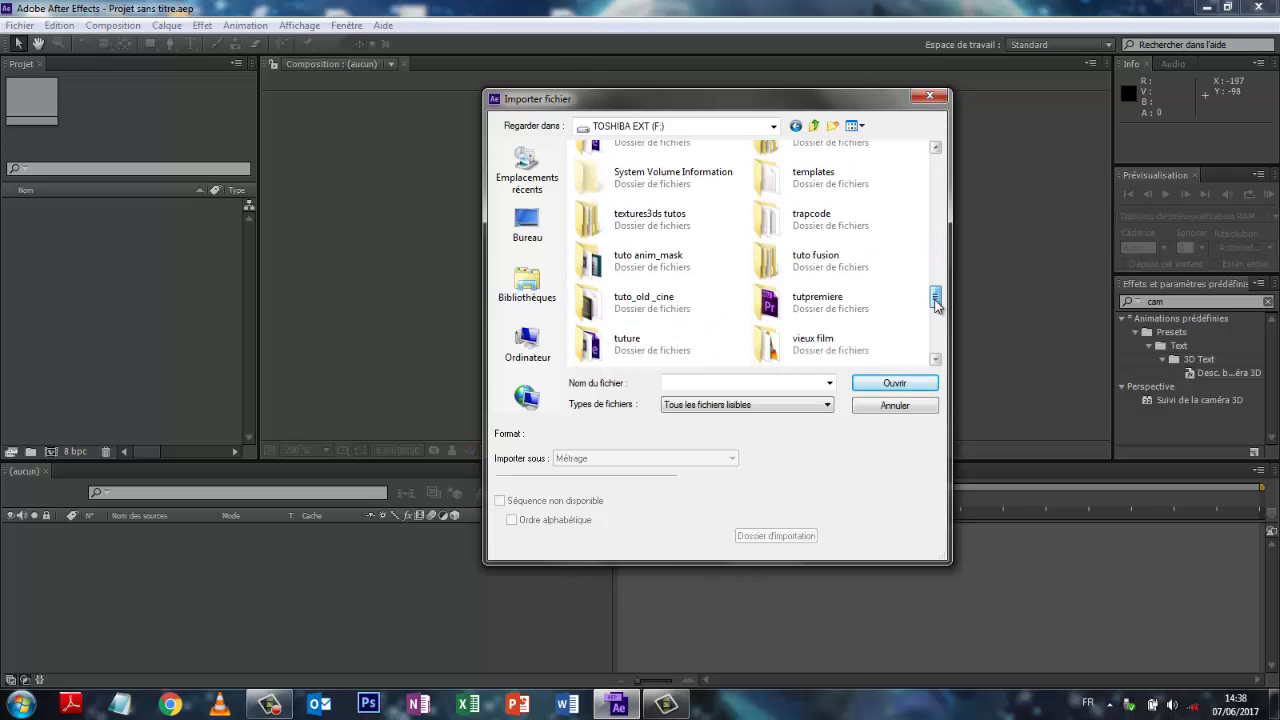
click(645, 262)
double_click(645, 262)
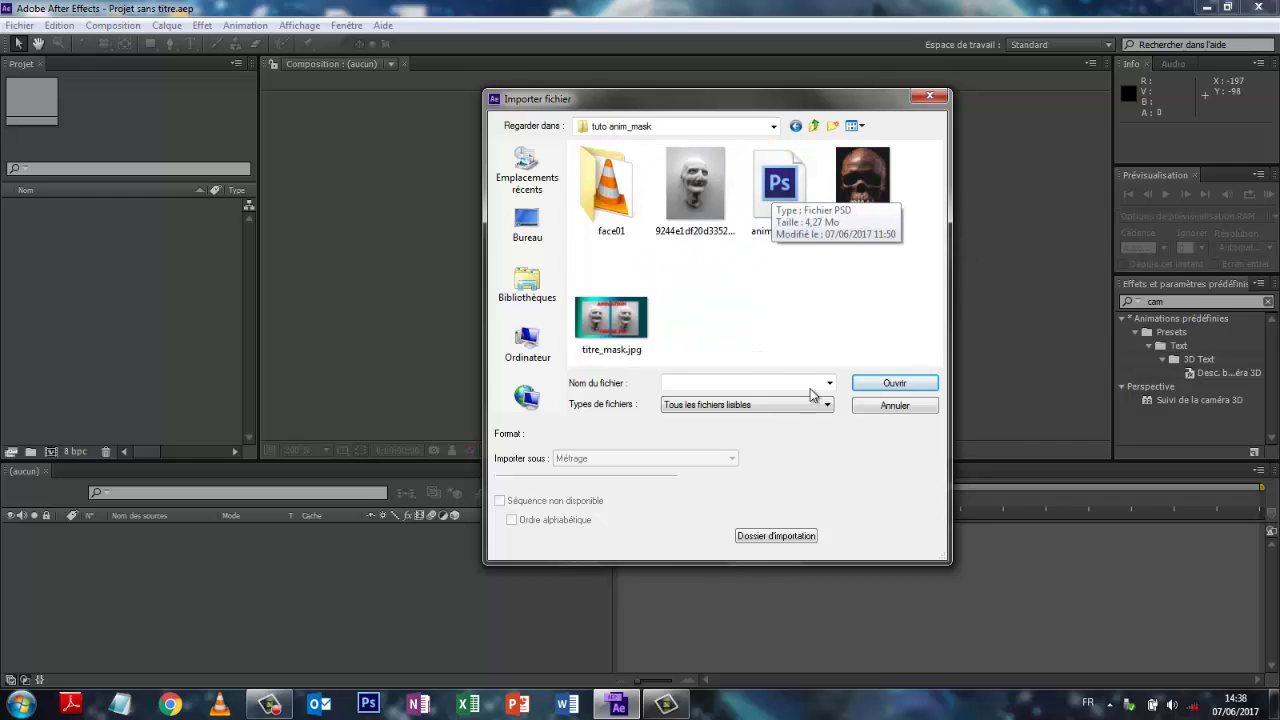
Step: Import animface.psd as a composition that retains layer sizes (Conserver les tailles de calque), with editable layer styles
click(782, 190)
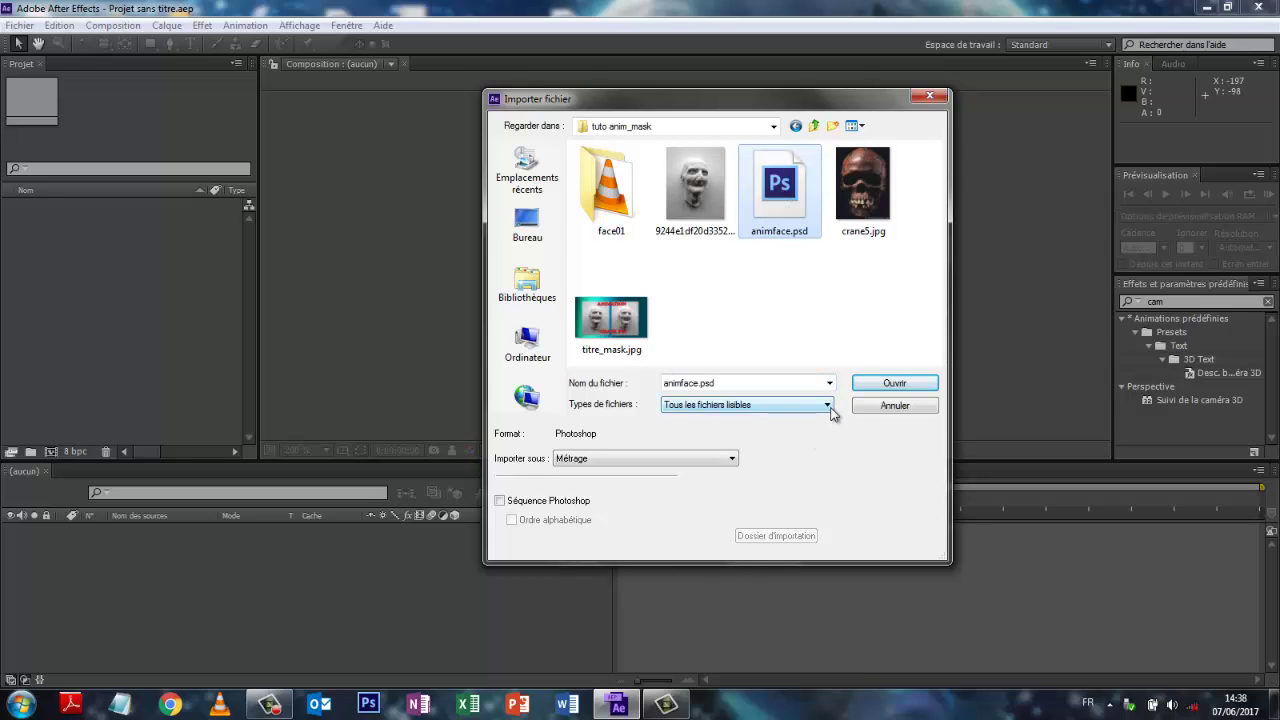
click(731, 459)
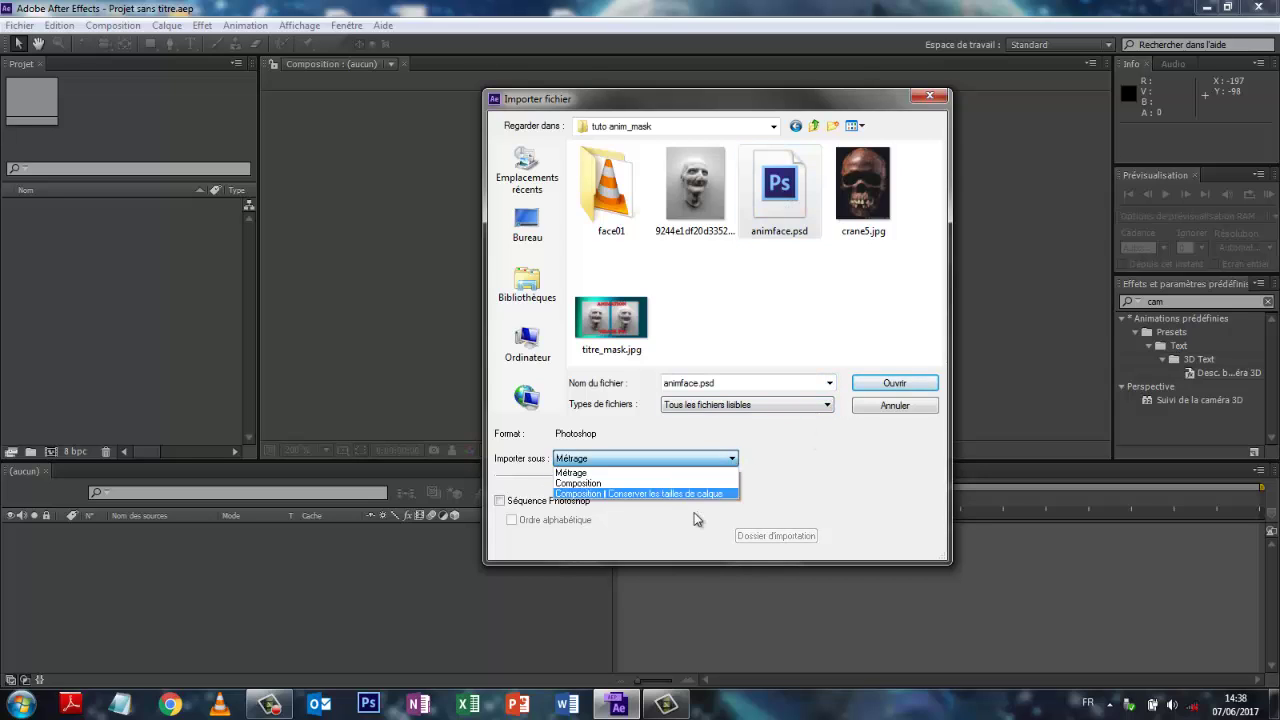
click(653, 494)
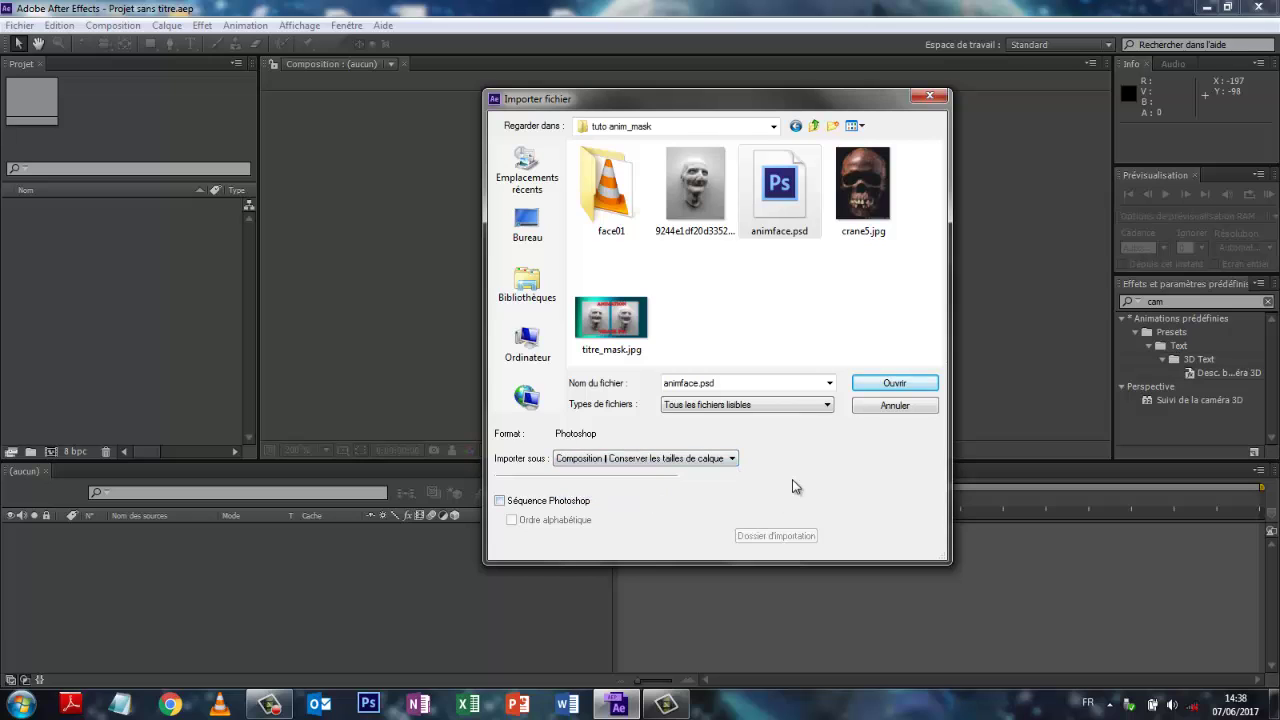
click(893, 386)
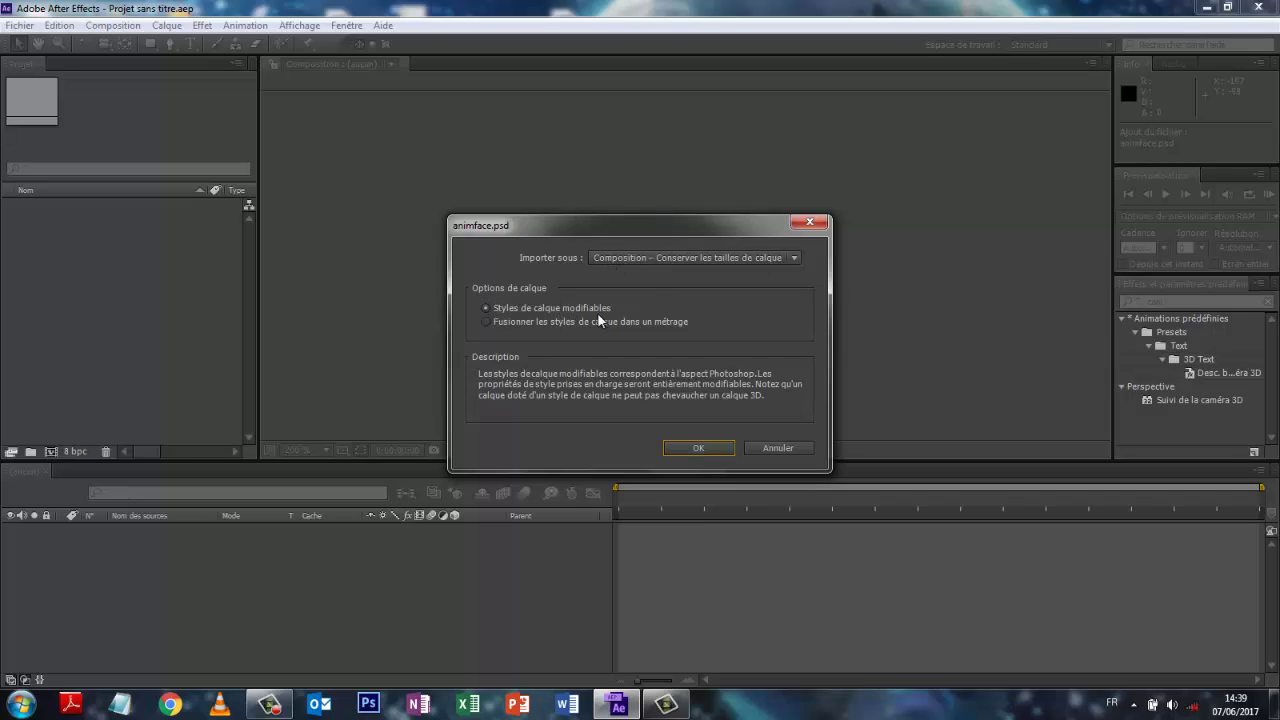
click(697, 448)
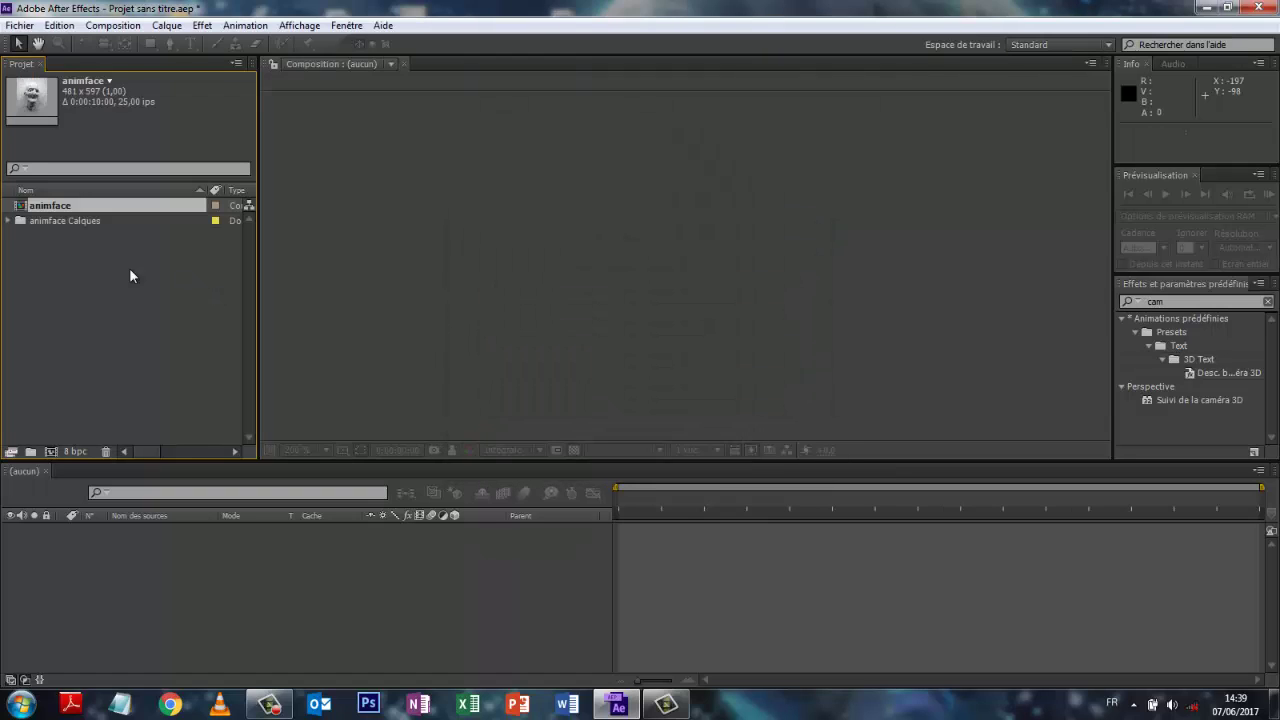
Step: Open the animface composition and hide the Calque 2 layer
double_click(49, 206)
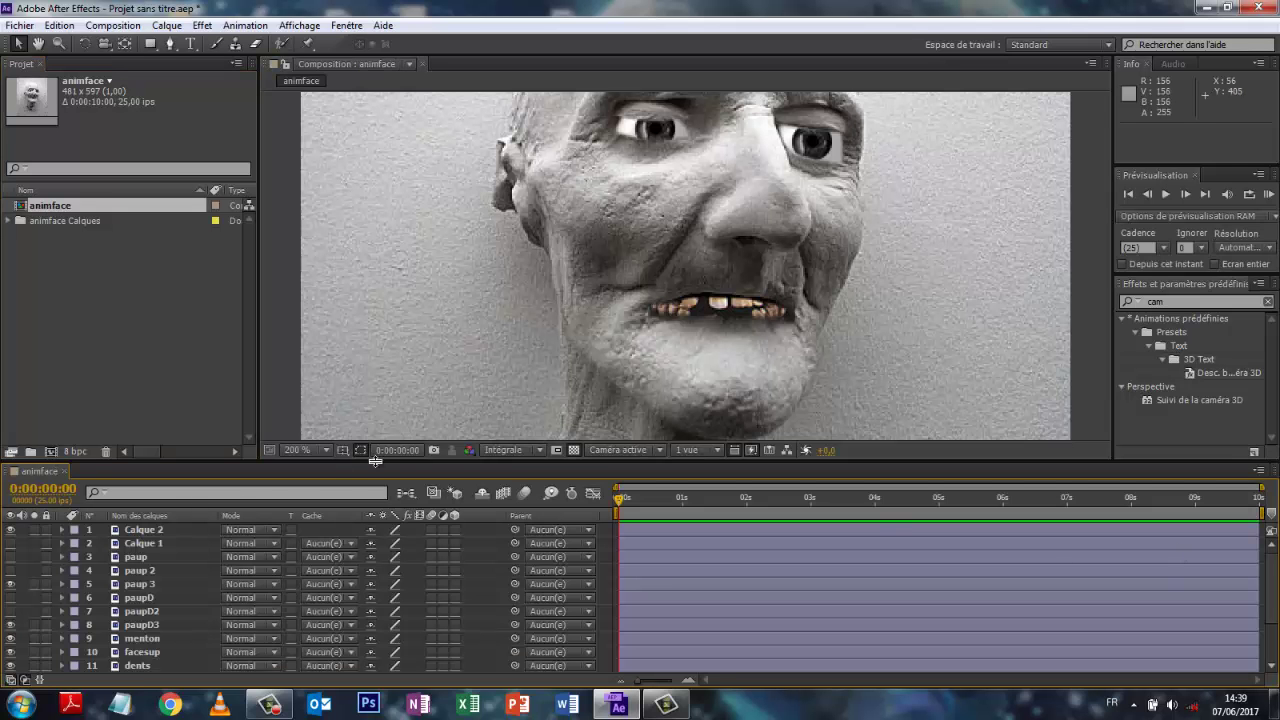
click(325, 451)
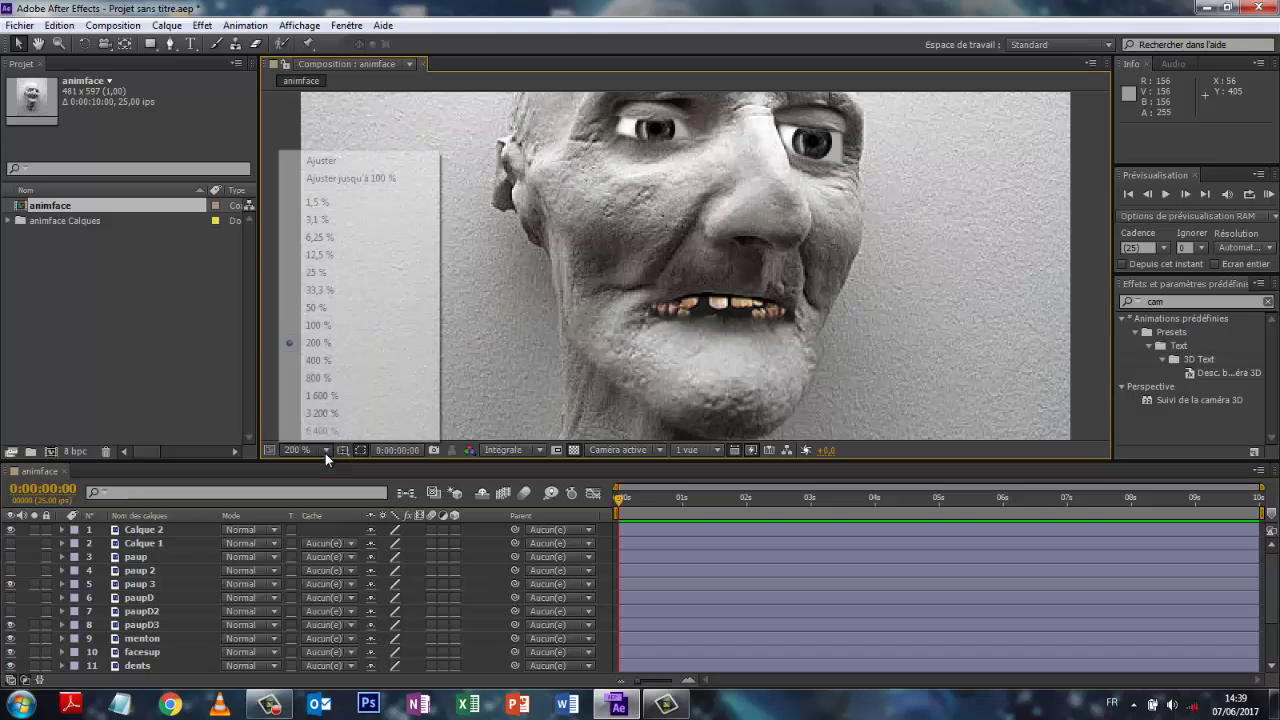
click(372, 181)
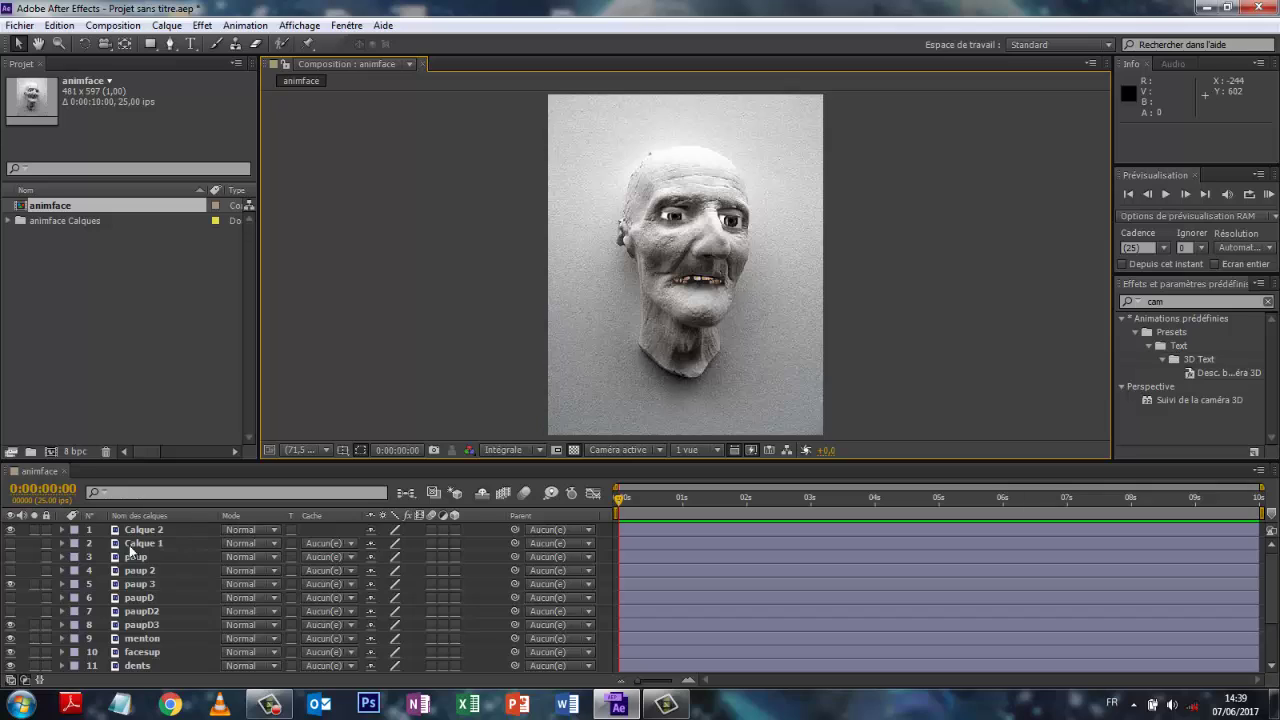
click(11, 529)
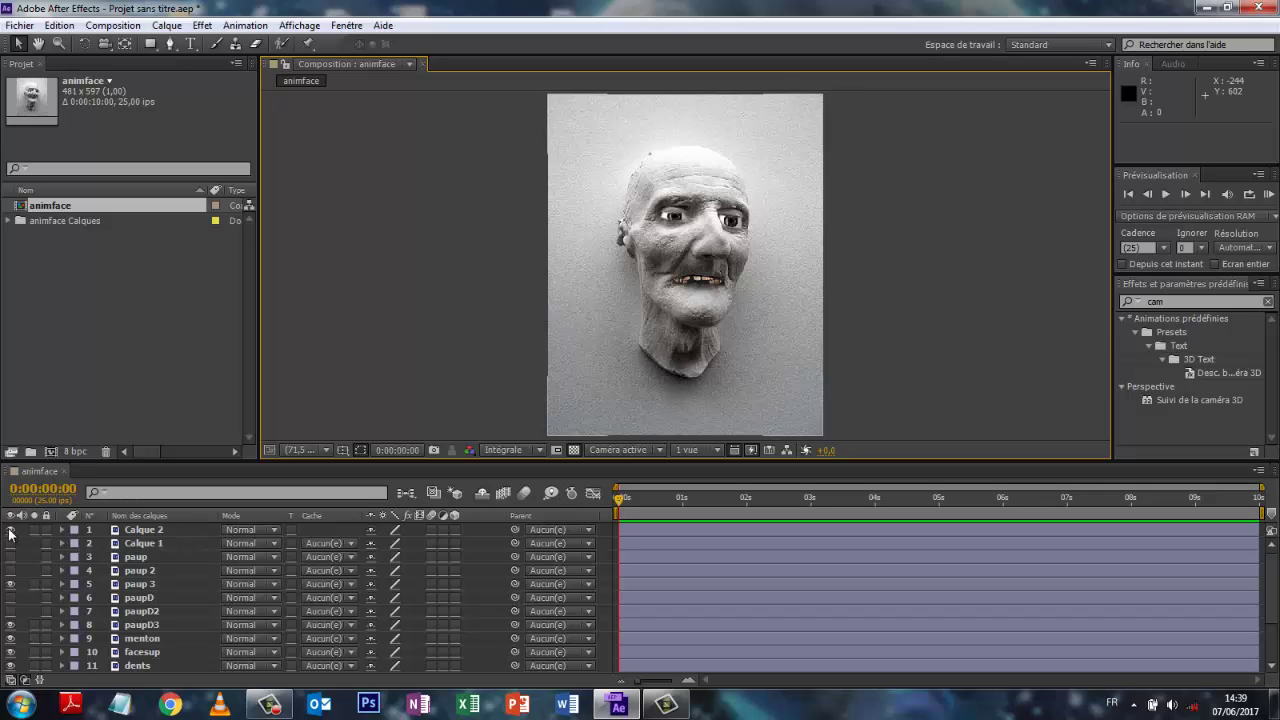
Step: Precompose the layers paup, paup 2 and paup 3 into a new composition named popg
click(145, 558)
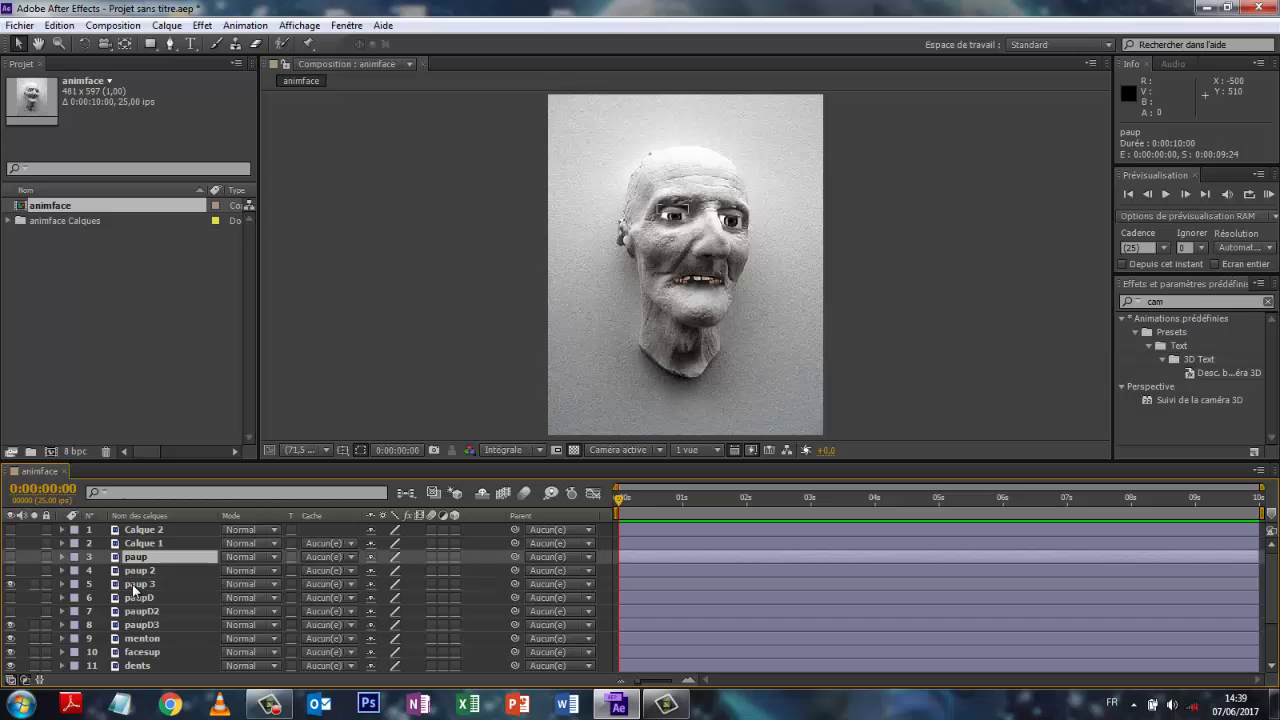
shift+click(133, 584)
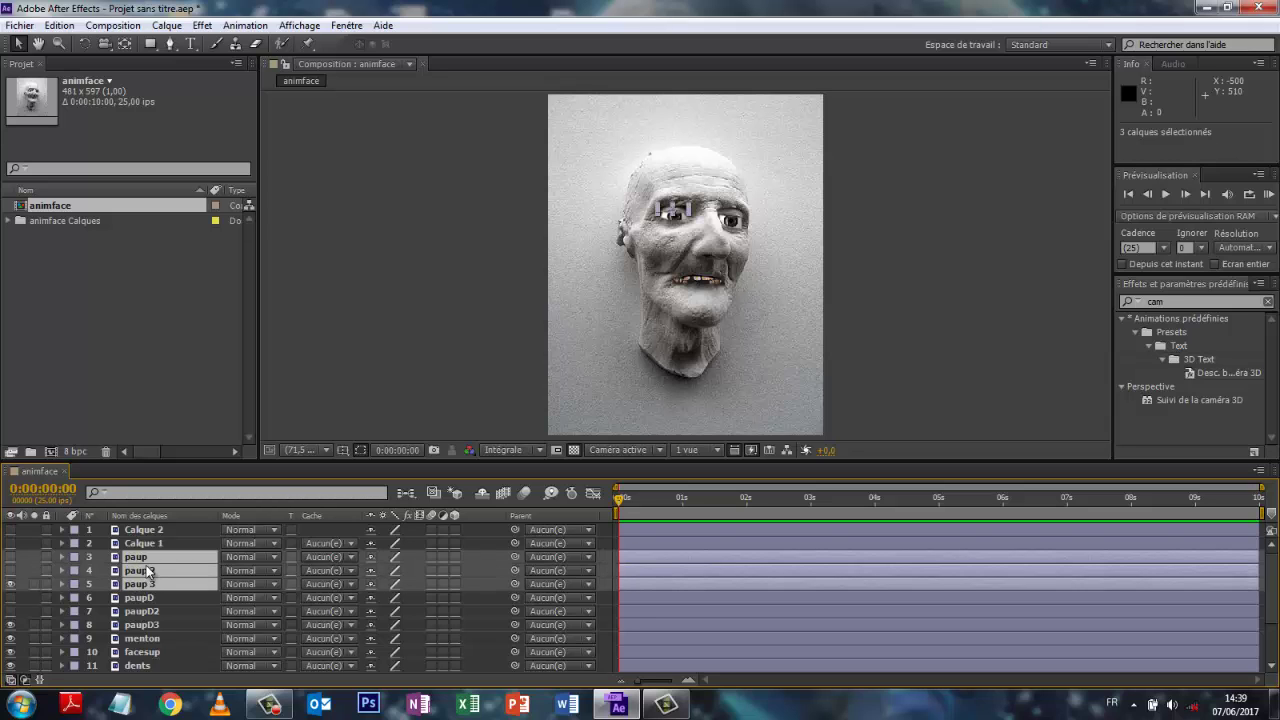
right_click(157, 565)
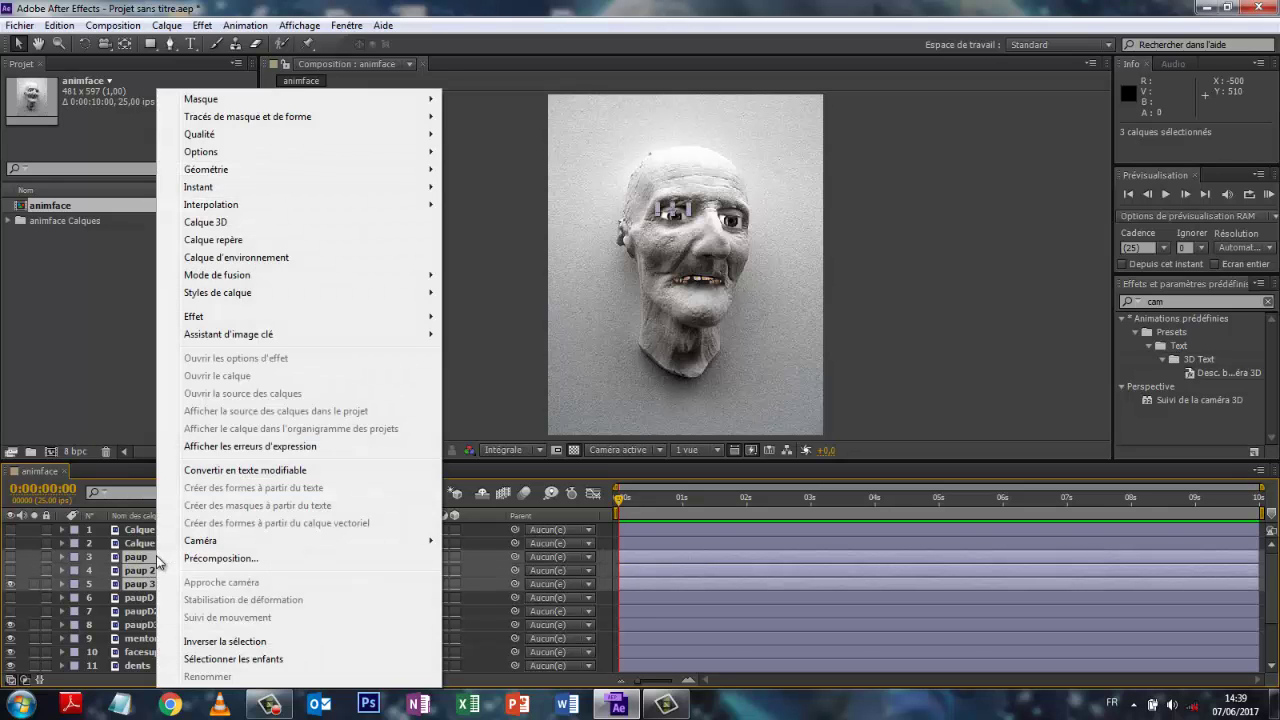
click(220, 558)
key(BackSpace)
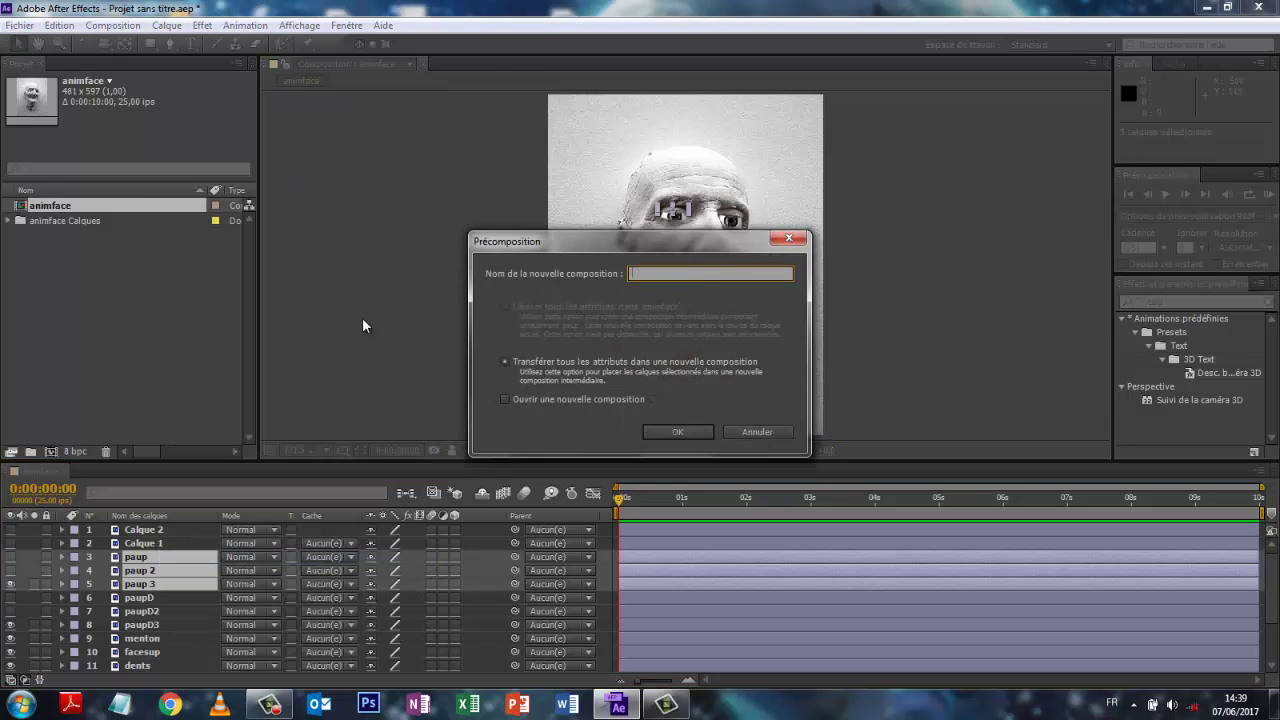
text(popg)
key(Return)
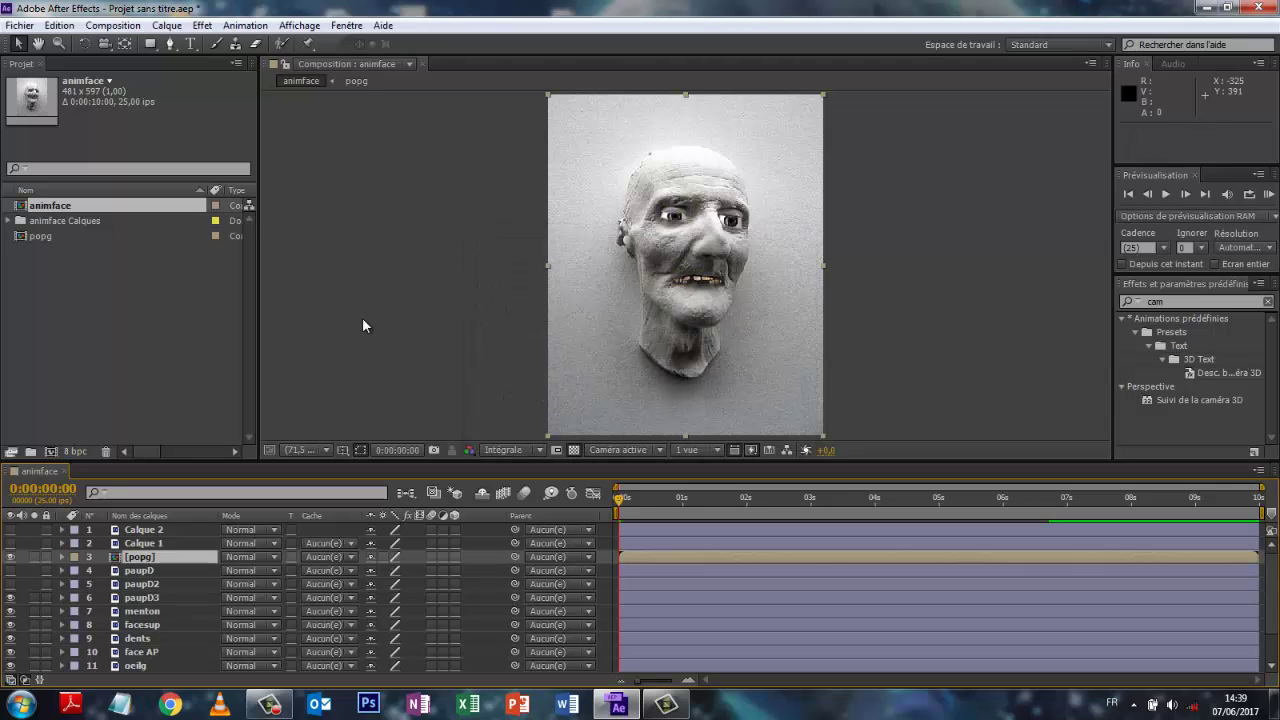
Step: Open the popg precomposition and make its paup and paup 2 layers visible
double_click(150, 557)
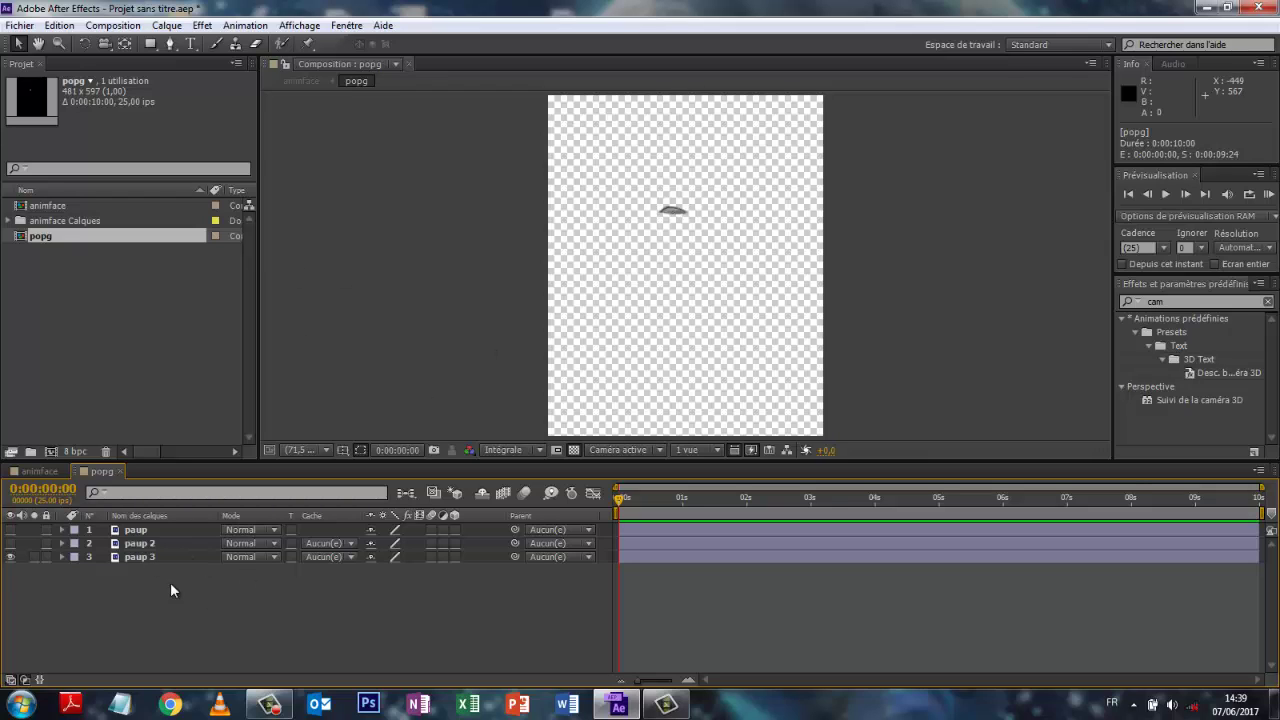
click(10, 543)
click(10, 529)
Step: Trim the paup, paup 2 and paup 3 layers together to a duration of one frame from the composition's start
click(129, 531)
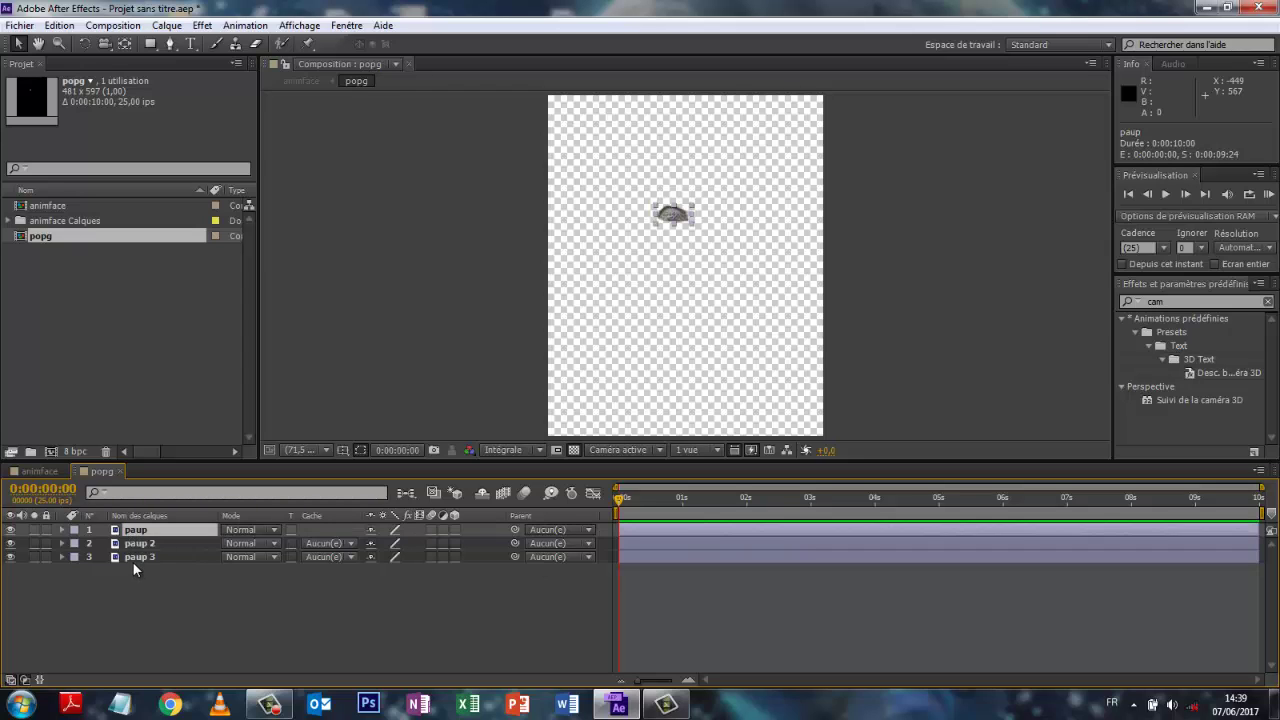
shift+click(133, 560)
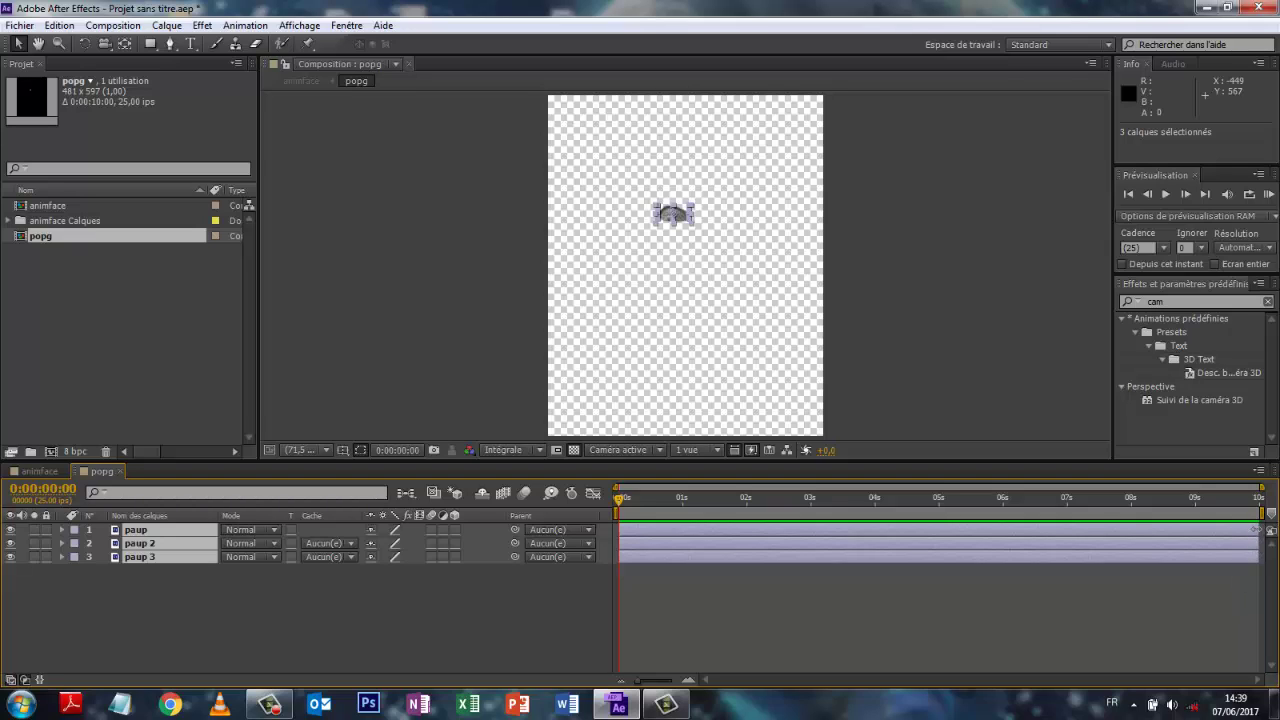
drag(1258, 530, 640, 556)
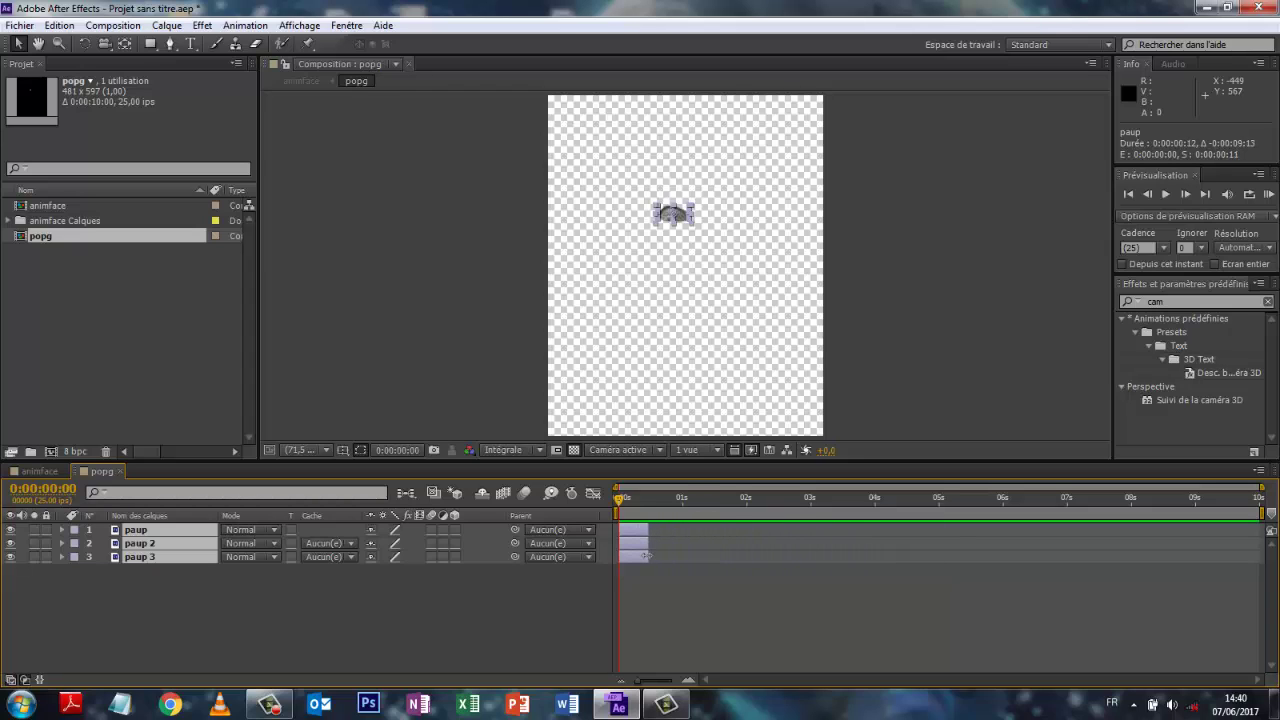
drag(638, 682, 688, 687)
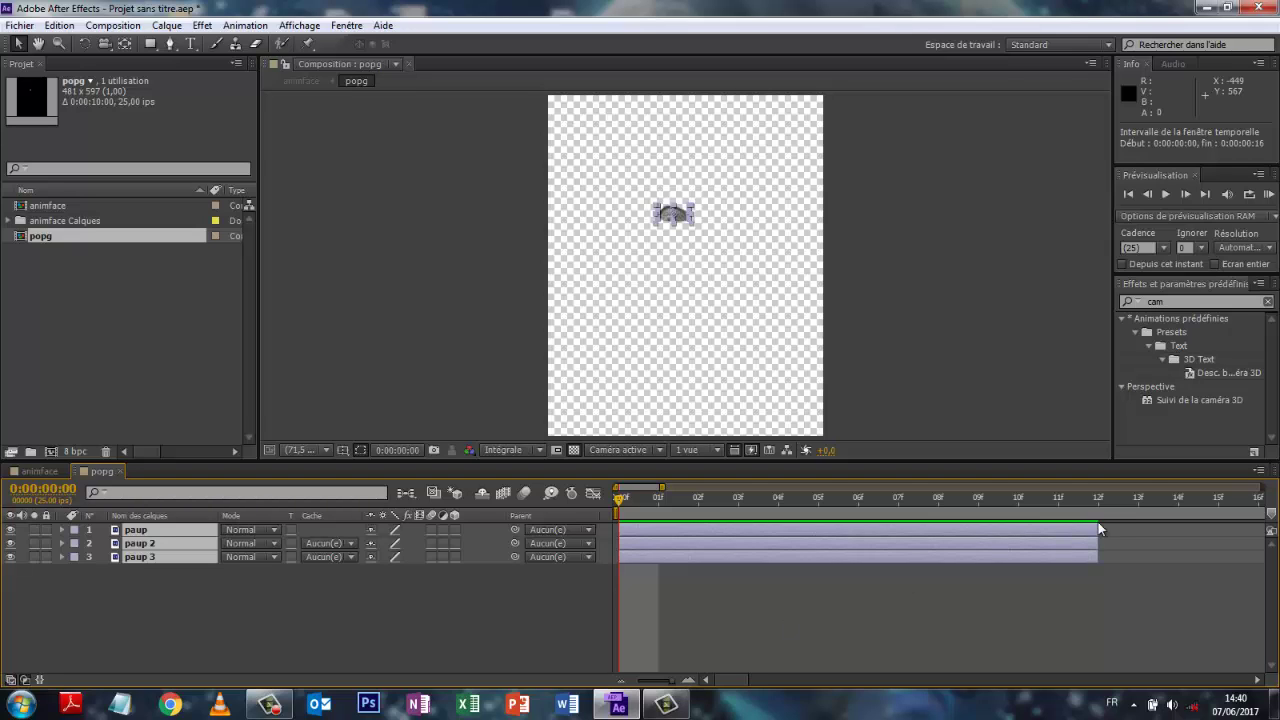
drag(1097, 530, 652, 530)
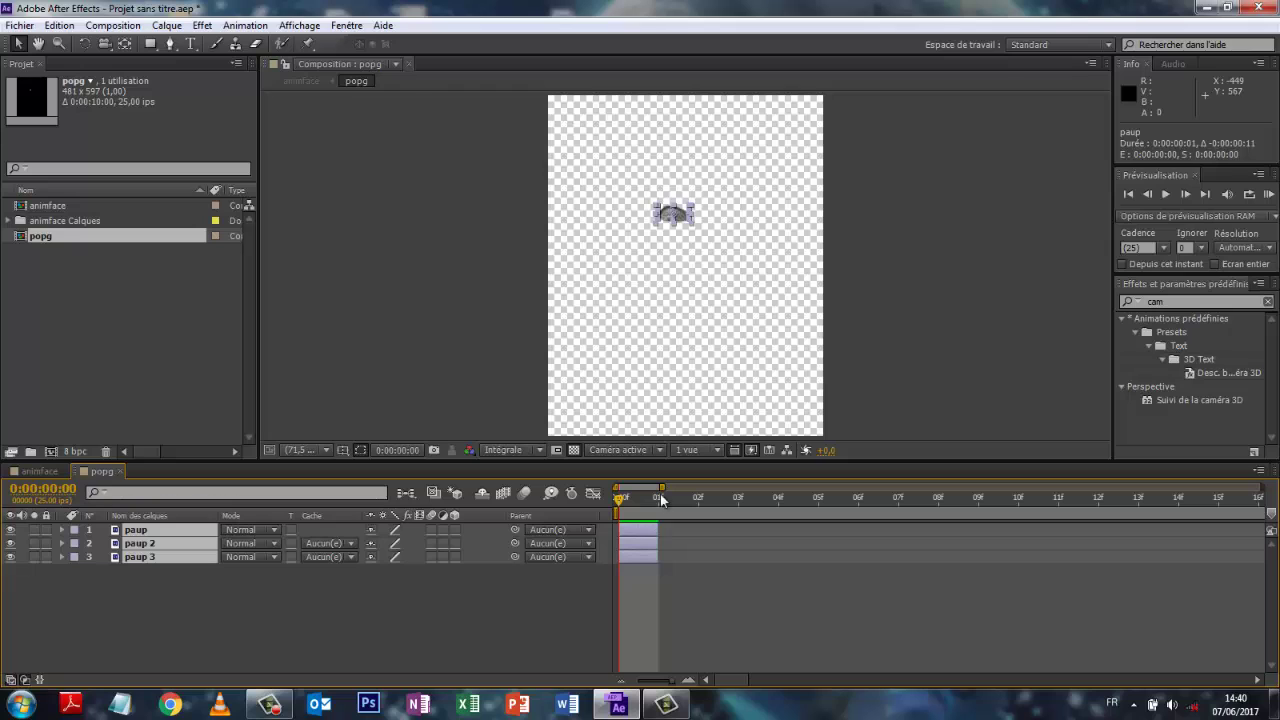
Step: Arrange the three trimmed eyelid layers one after another with Sequence Layers (Calques de séquence), without overlap
click(248, 26)
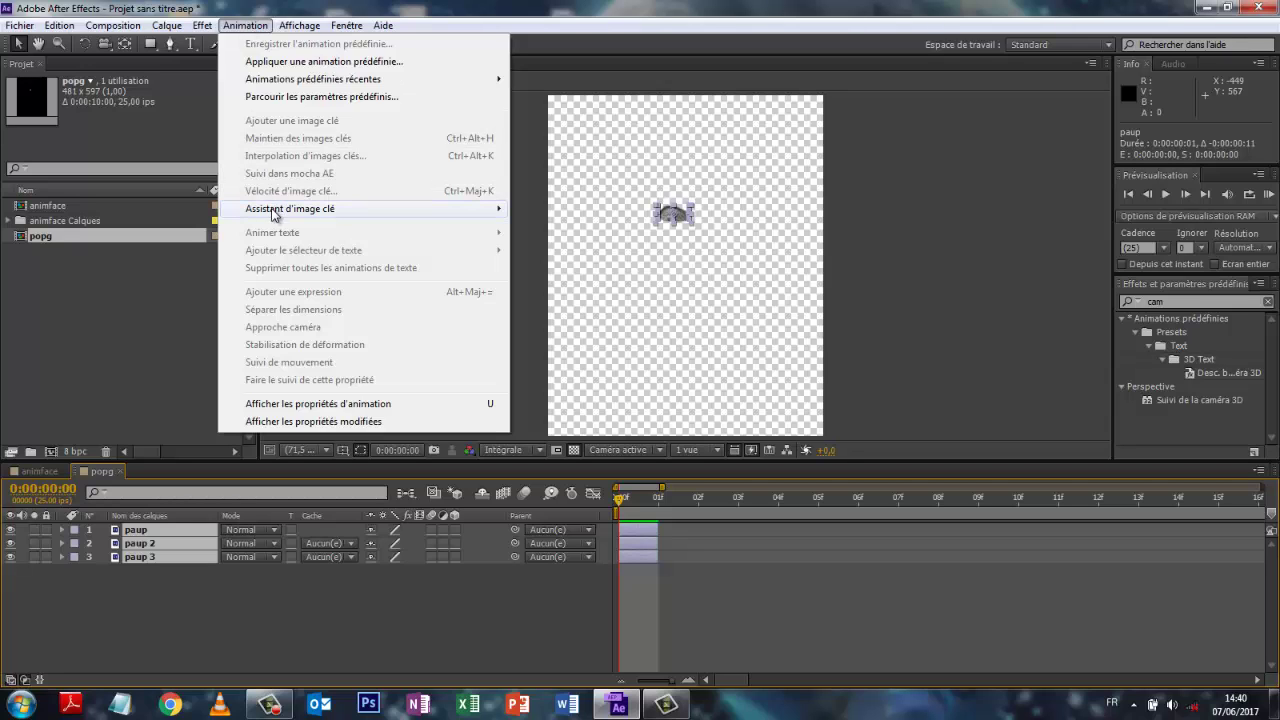
mouse_move(272, 213)
click(559, 211)
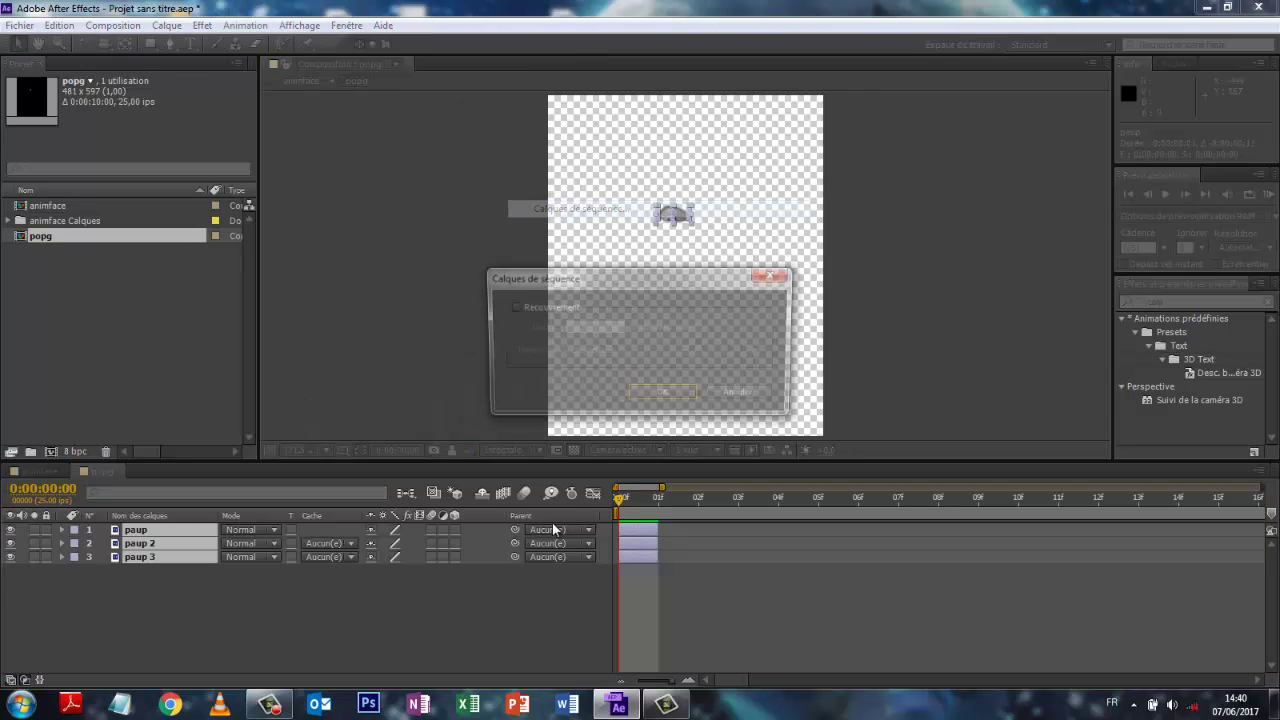
click(659, 398)
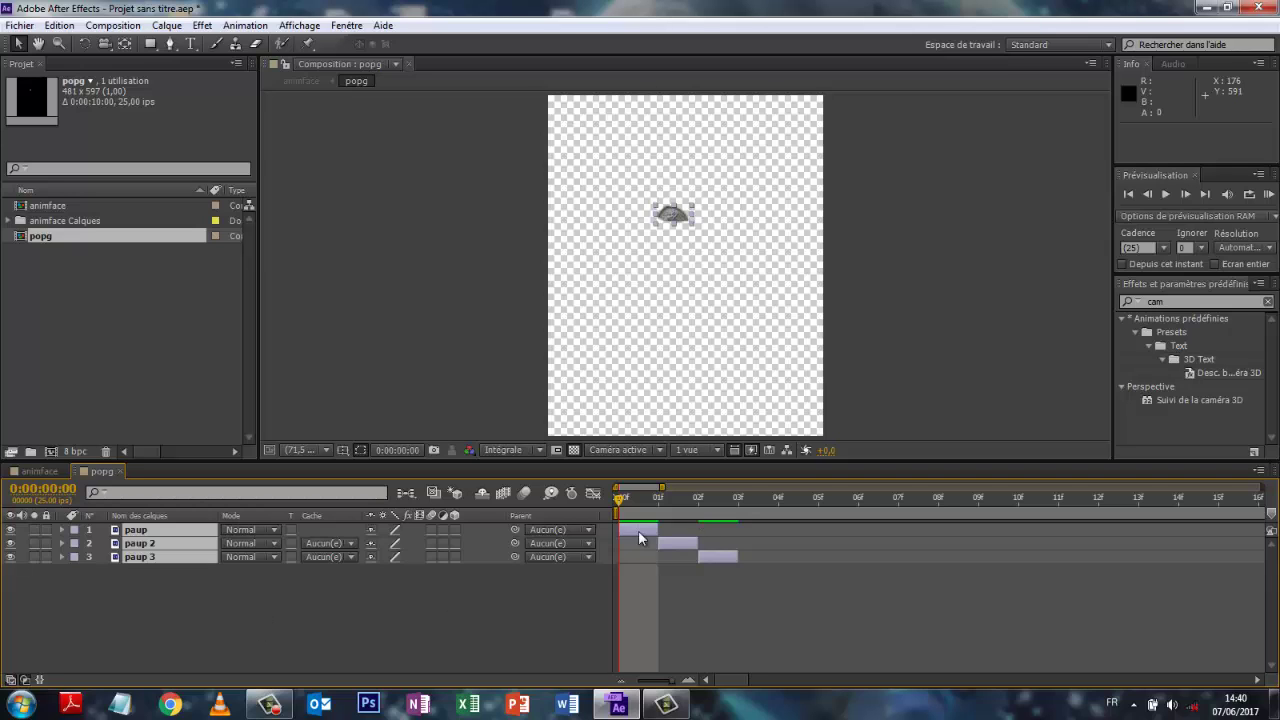
click(216, 612)
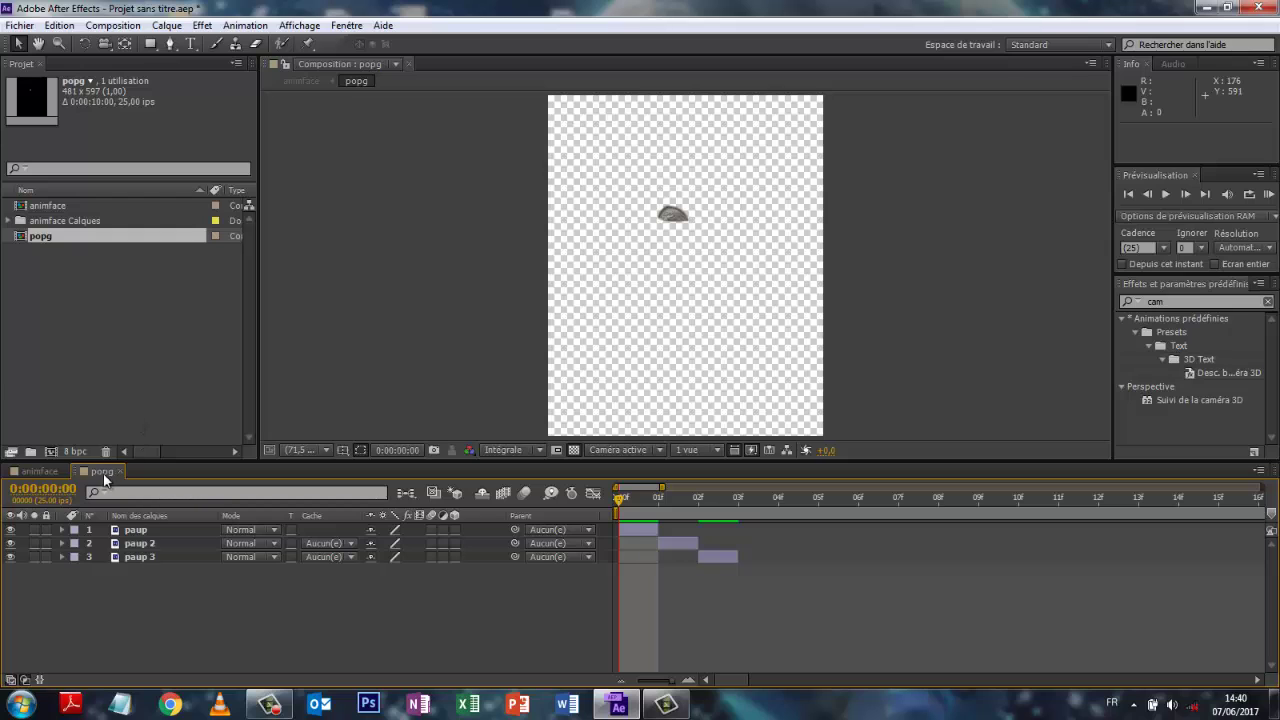
Step: Return to the animface composition and enable time remapping (remappage temporel) on the popg layer
click(42, 470)
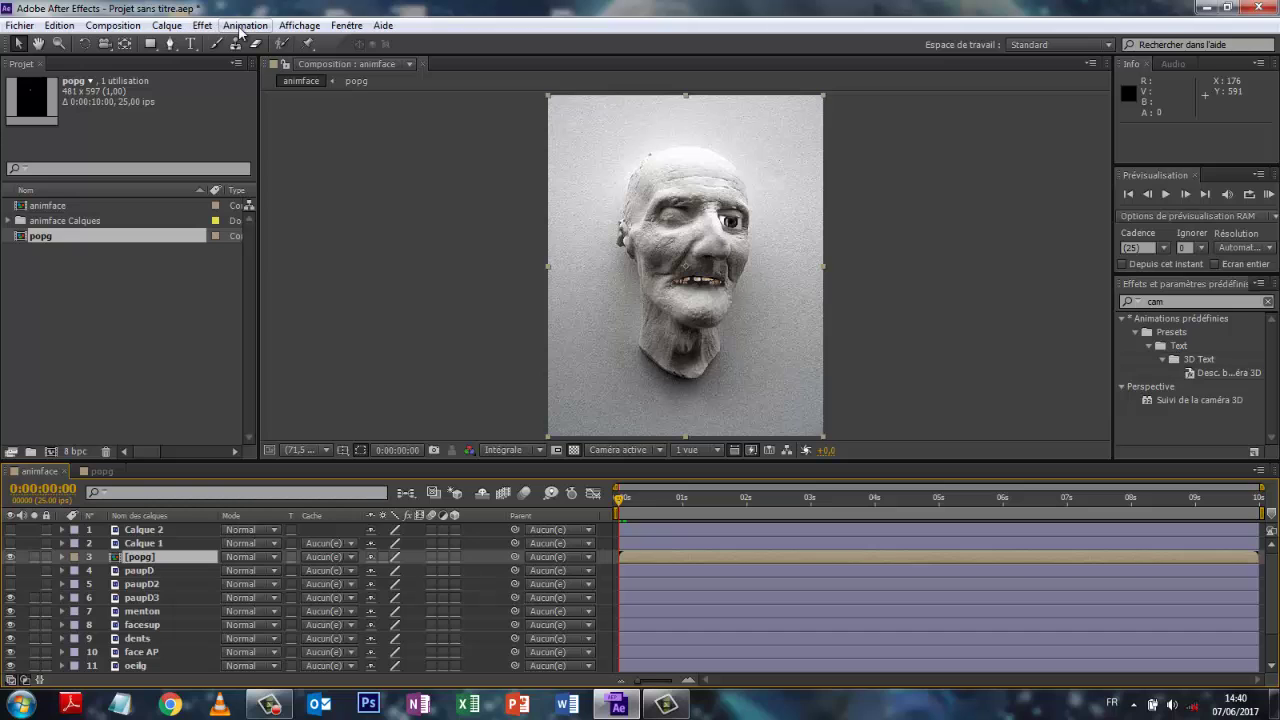
click(167, 27)
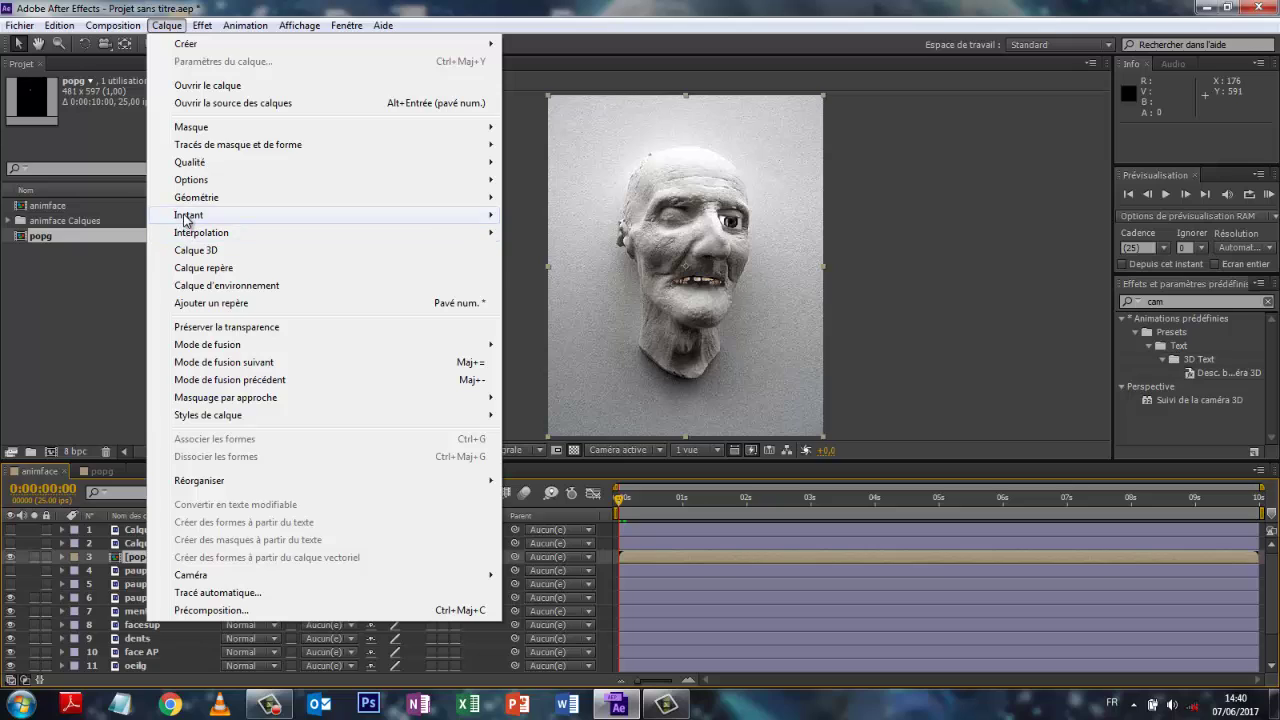
mouse_move(186, 219)
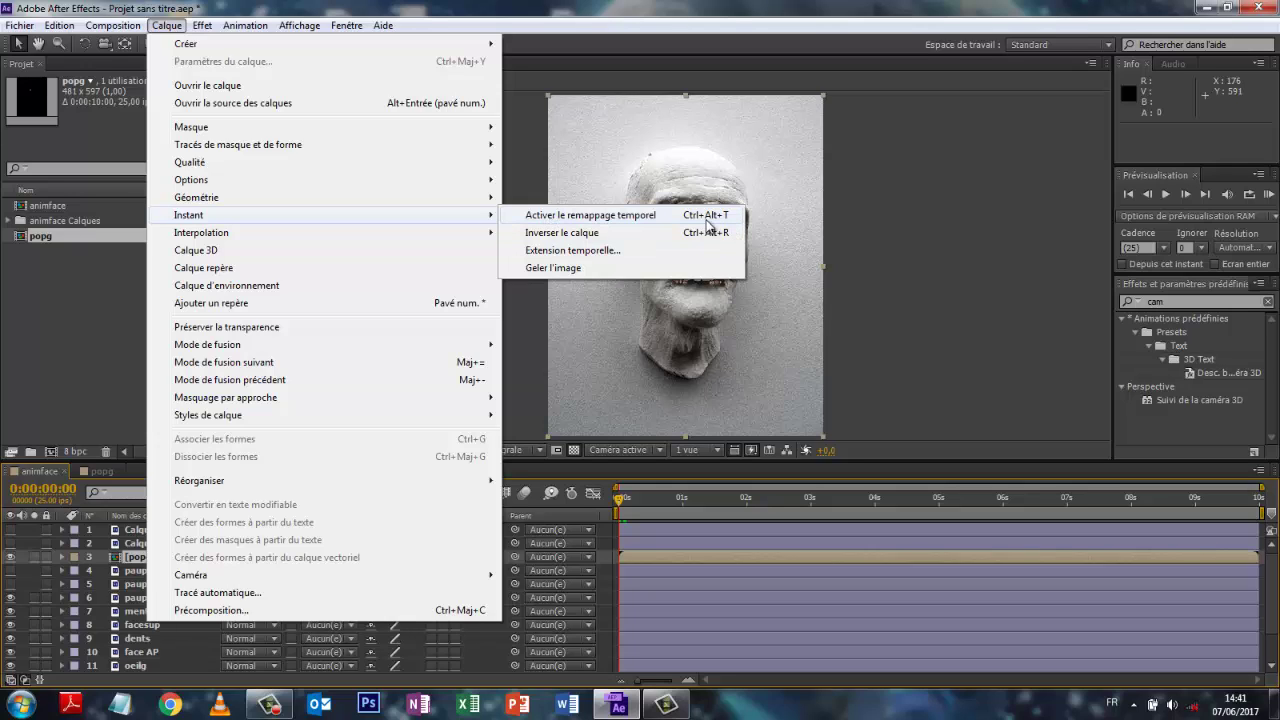
click(650, 217)
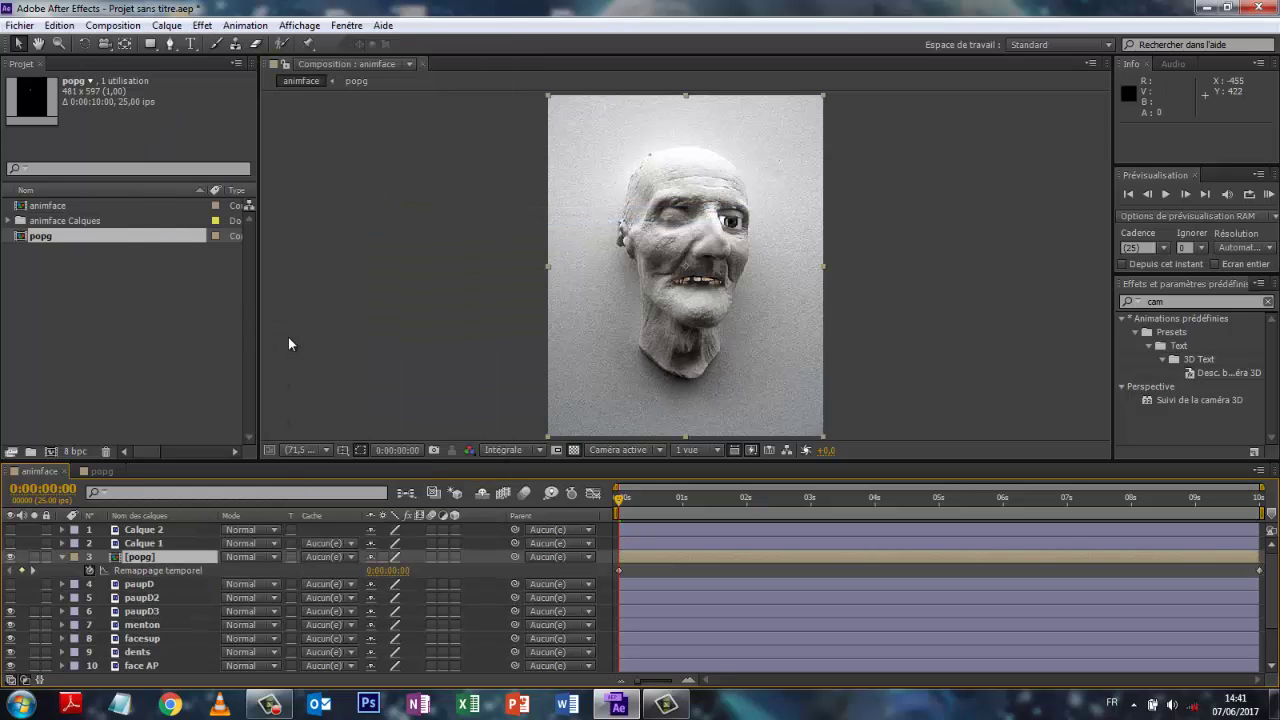
Step: Add a null object to the animface composition
click(167, 25)
mouse_move(180, 46)
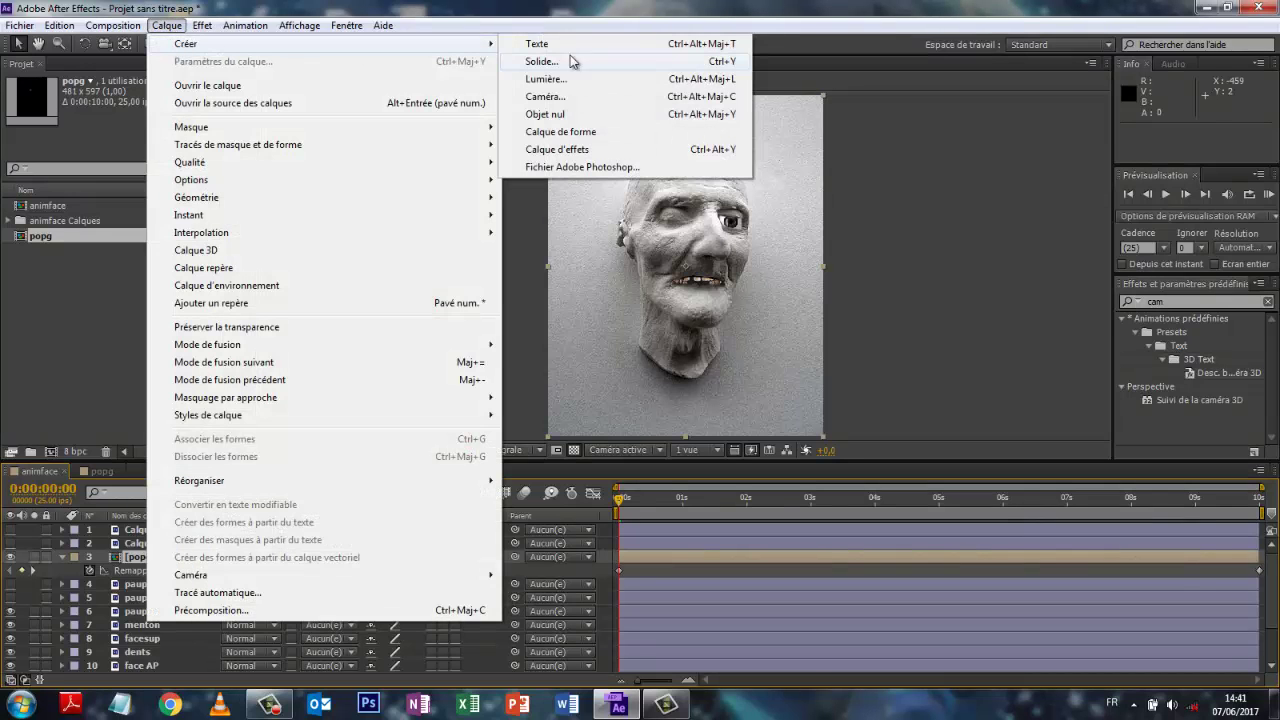
click(545, 114)
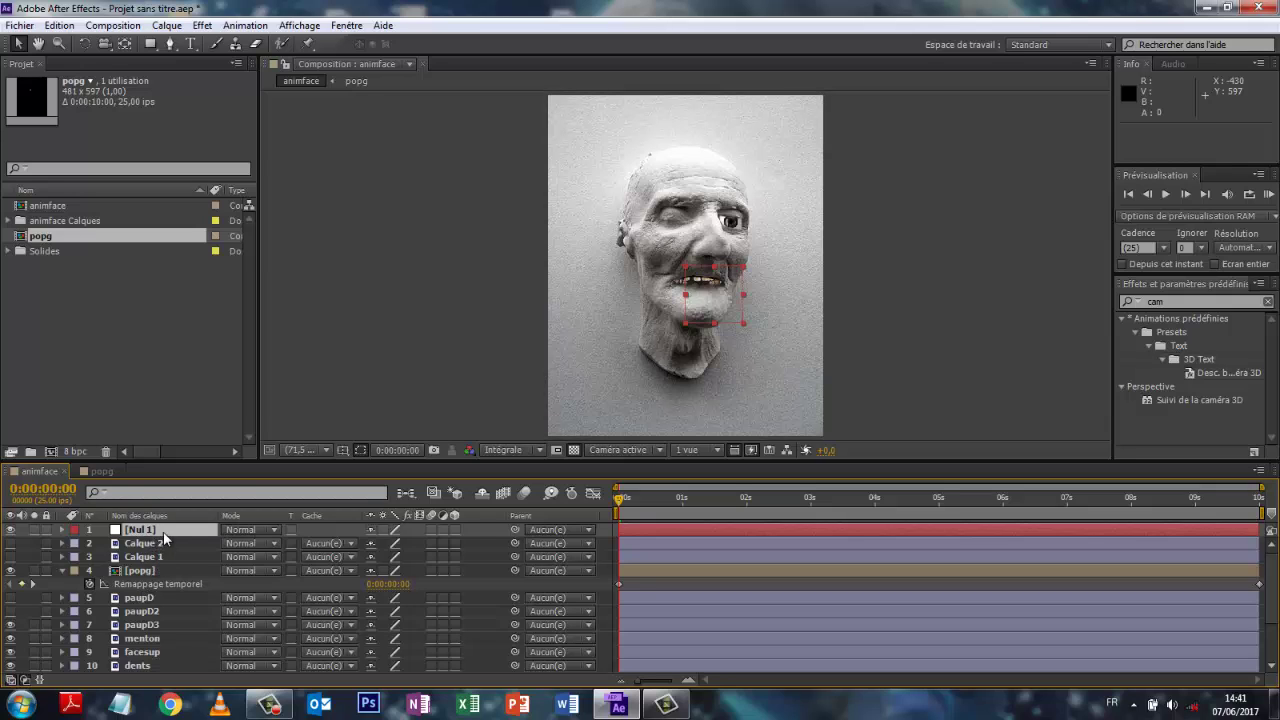
Step: Place the null directly above popg, reveal its Rotation, move it to the image's upper-left corner and scale it to about 64% by 65%
drag(164, 530, 161, 563)
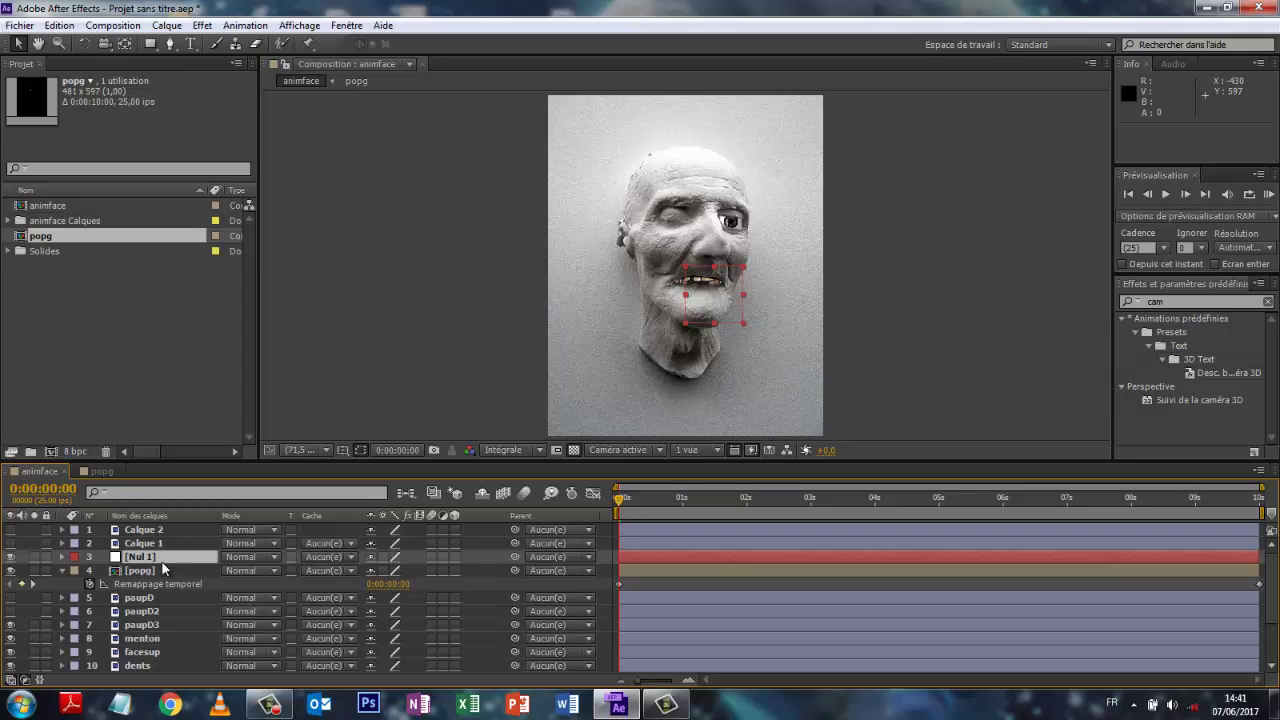
key(r)
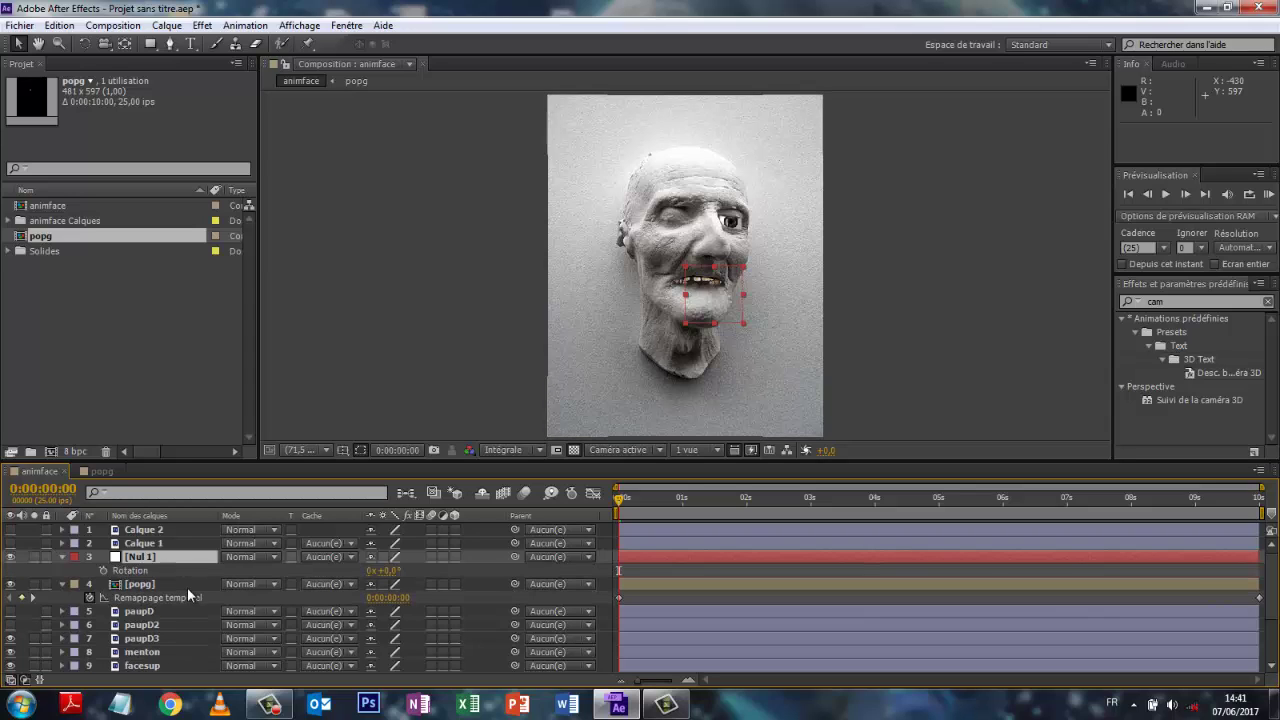
drag(728, 303, 598, 150)
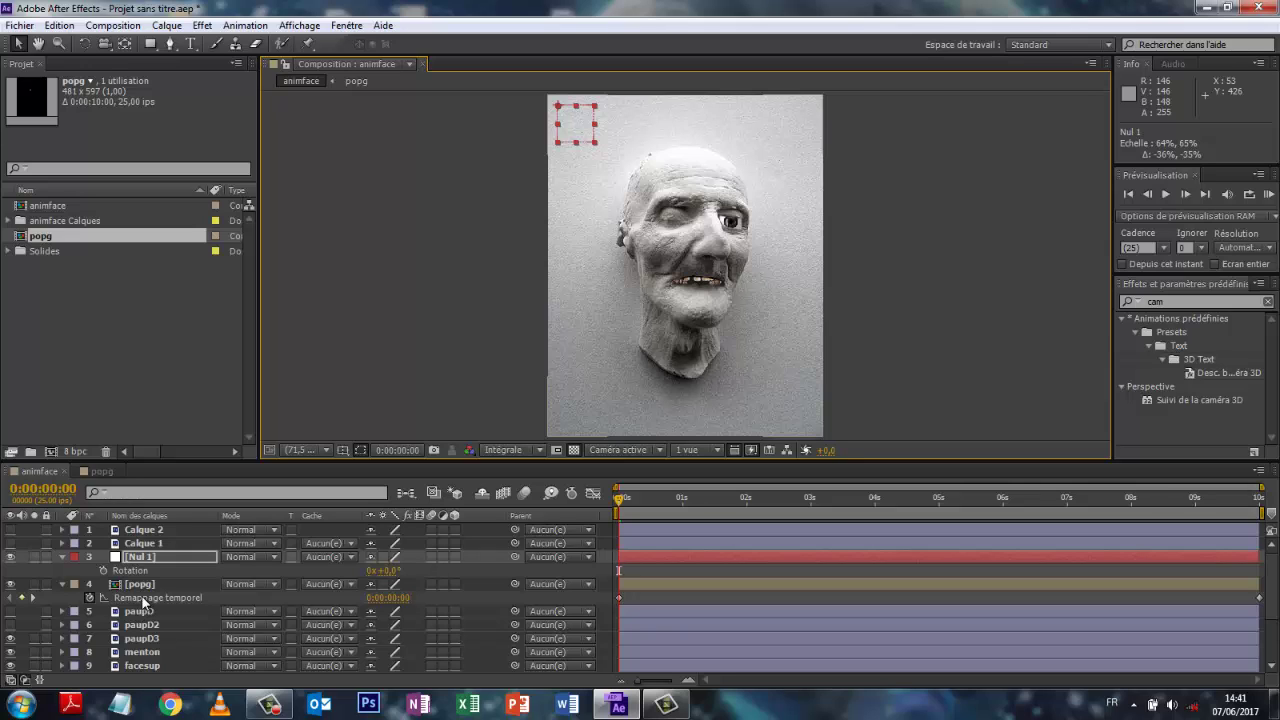
Step: Link popg's time remapping to the null's rotation with the expression thisComp.layer("Nul 1").transform.rotation/23.97
alt+click(89, 598)
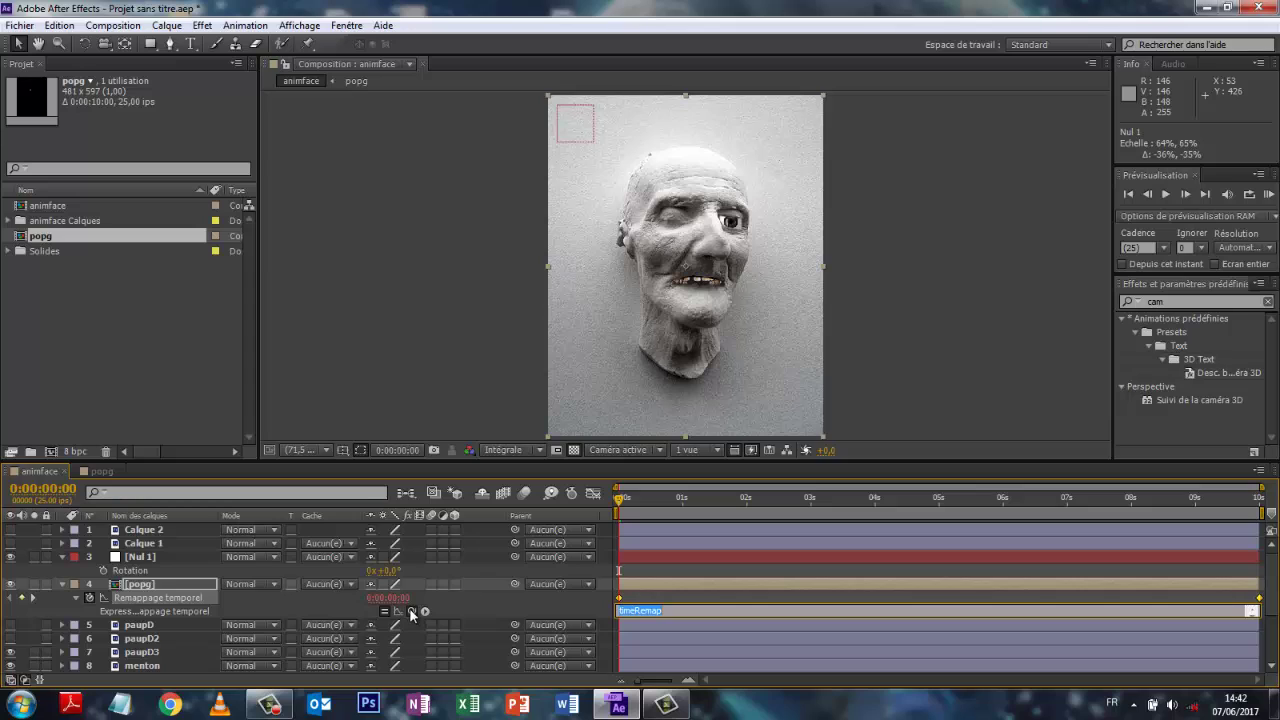
drag(412, 612, 117, 575)
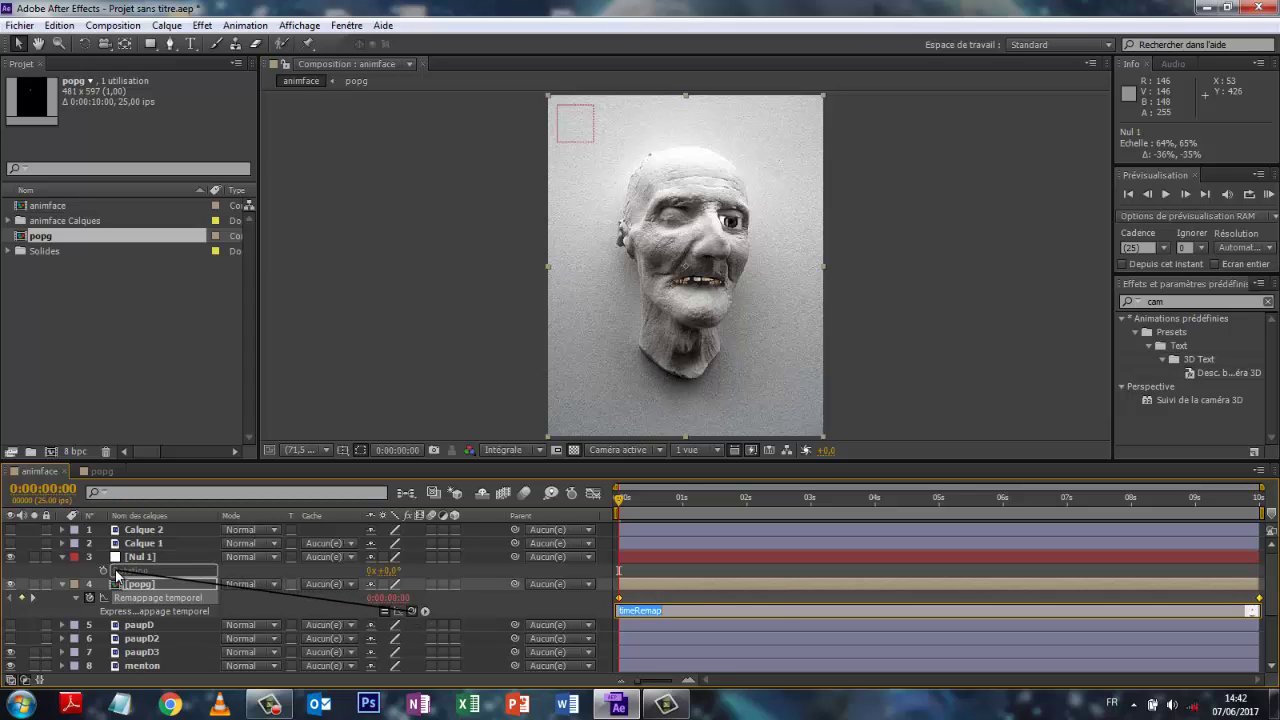
drag(116, 574, 116, 574)
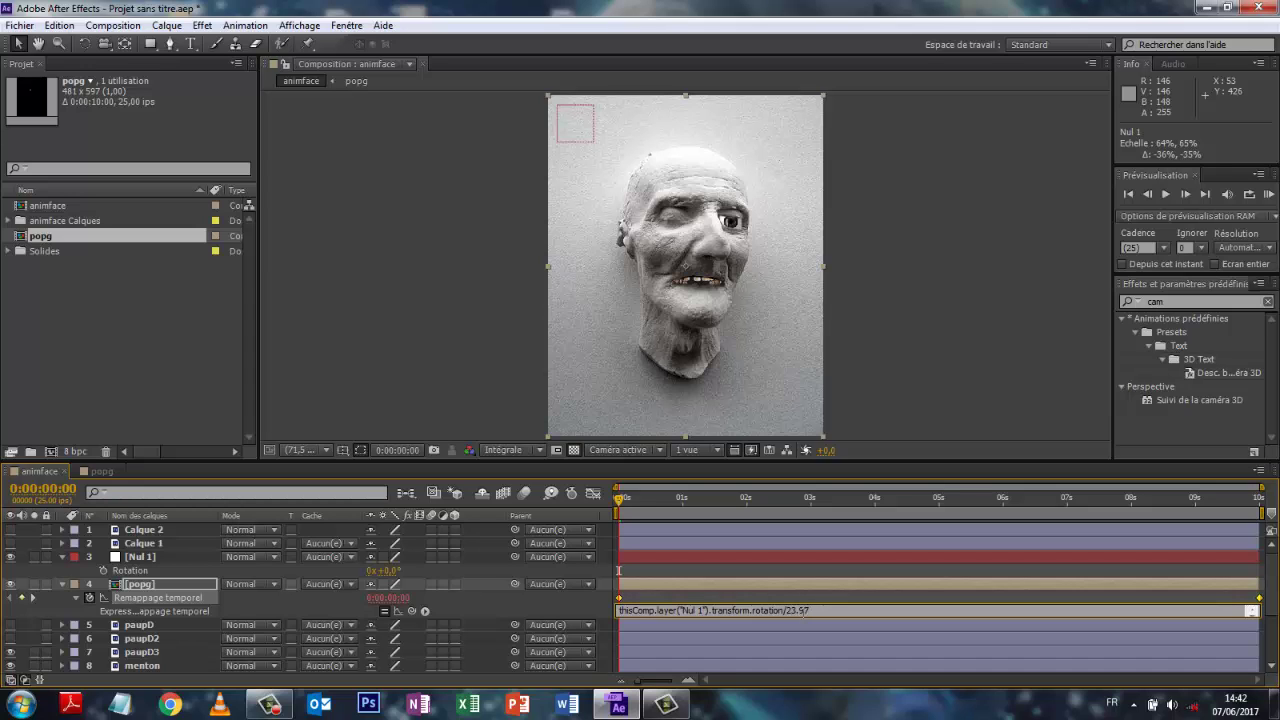
click(390, 357)
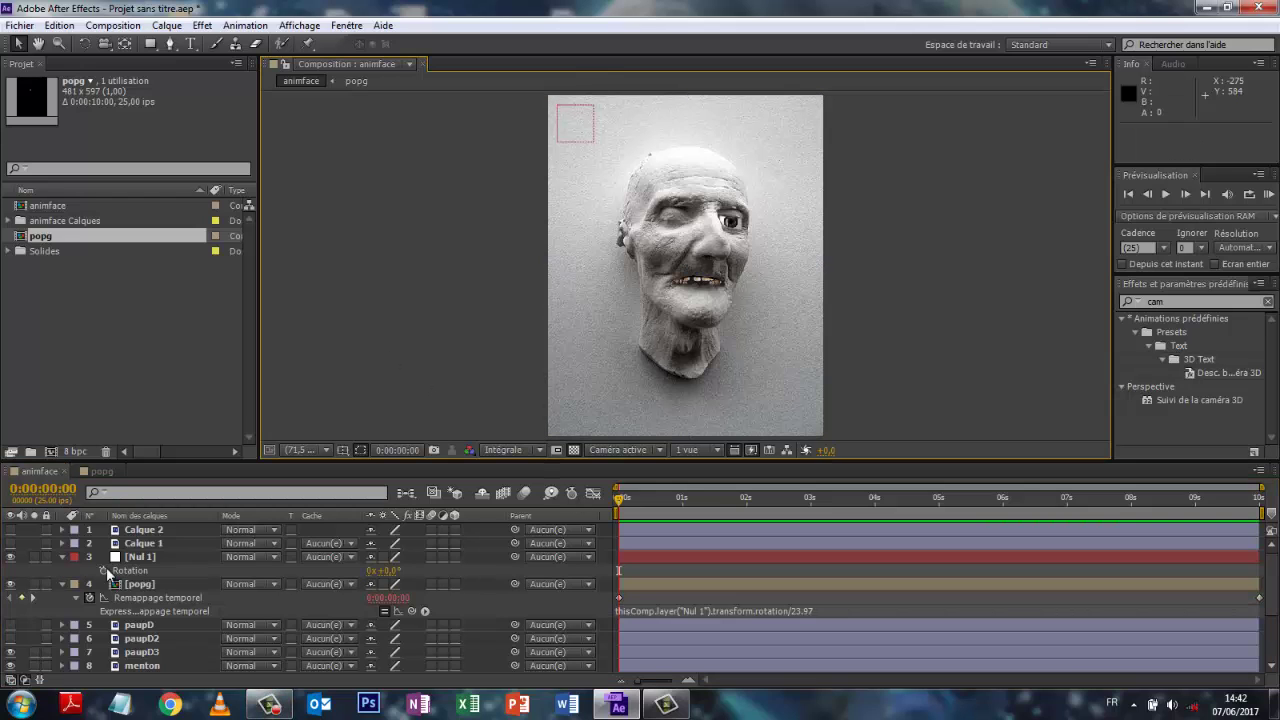
Step: Test the eyelid link by setting the Nul 1 rotation to 1° and then to 2°
click(387, 570)
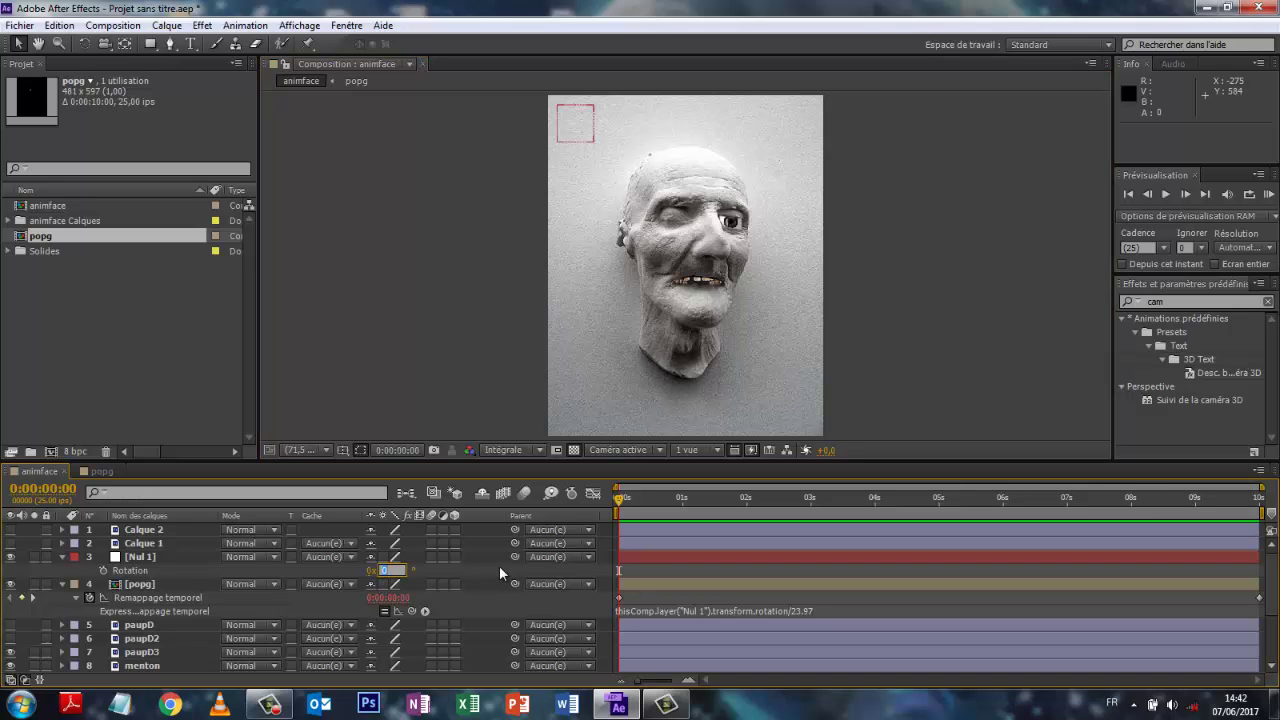
text(1)
key(Return)
click(392, 570)
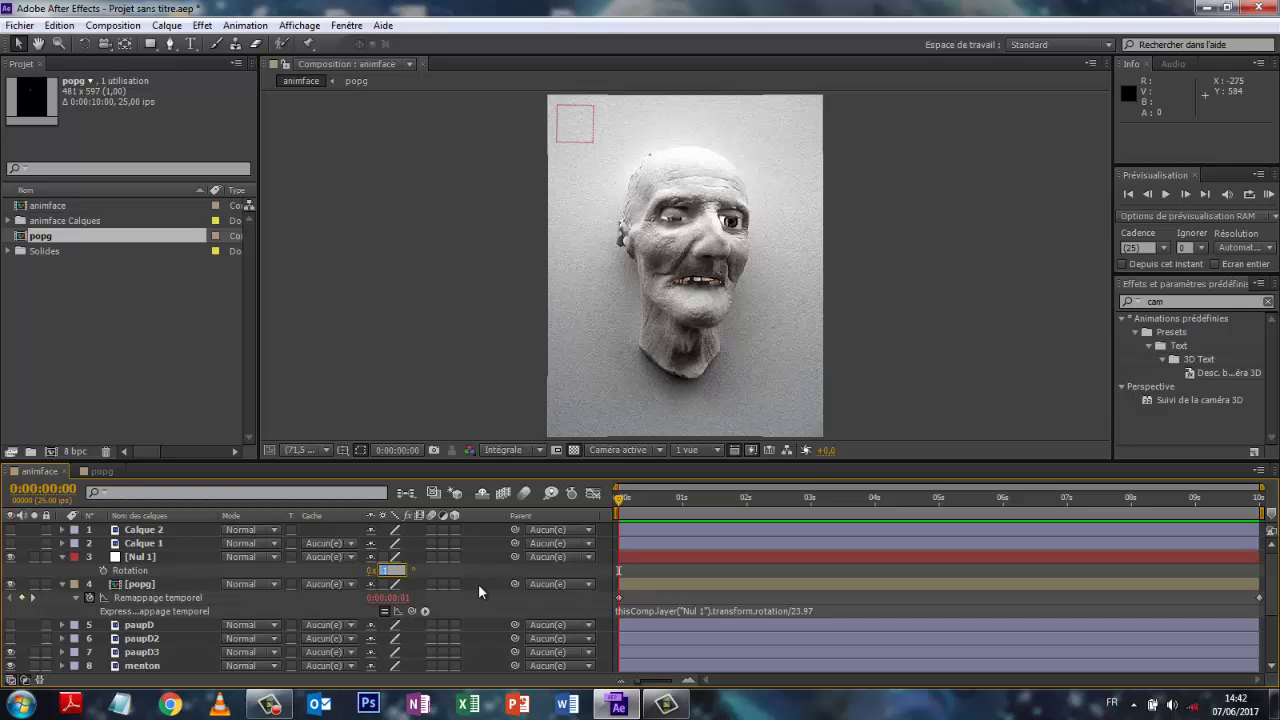
text(2)
key(Return)
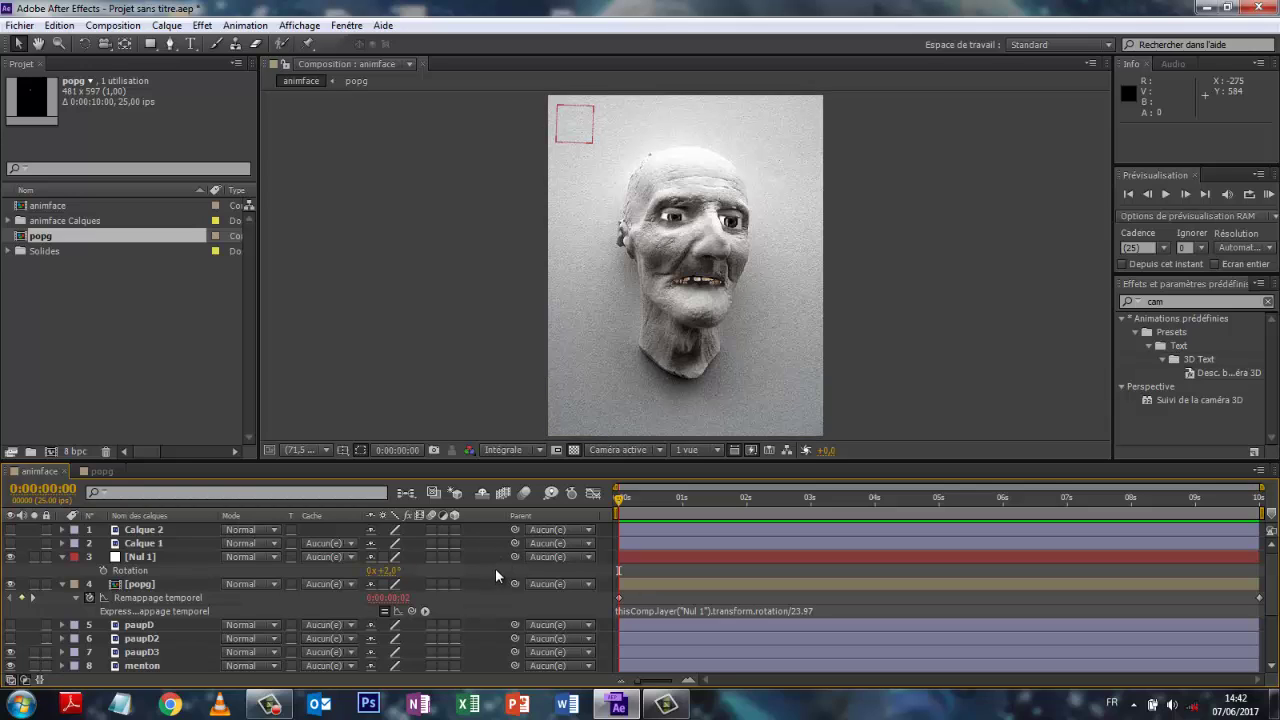
Step: Dismiss the Windows colour-scheme dialog and keyframe the Nul 1 rotation at 0° at the composition's start and at 0:00:02:01
click(63, 583)
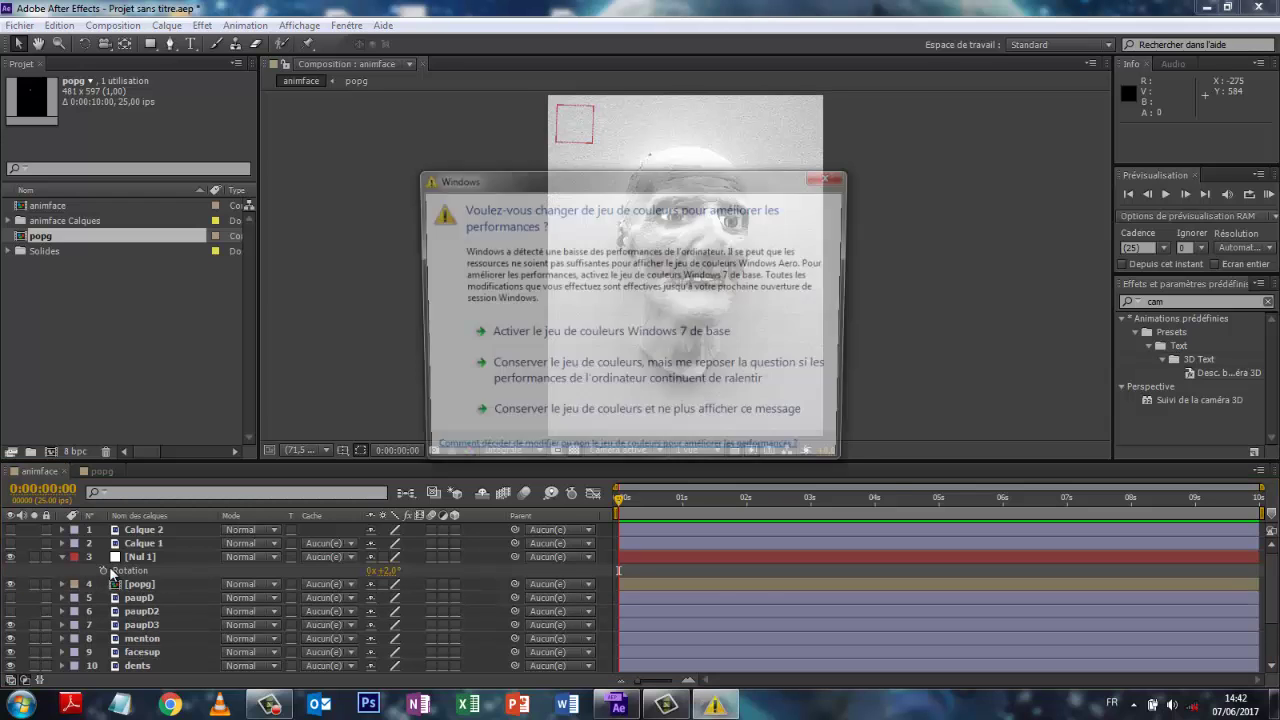
click(831, 177)
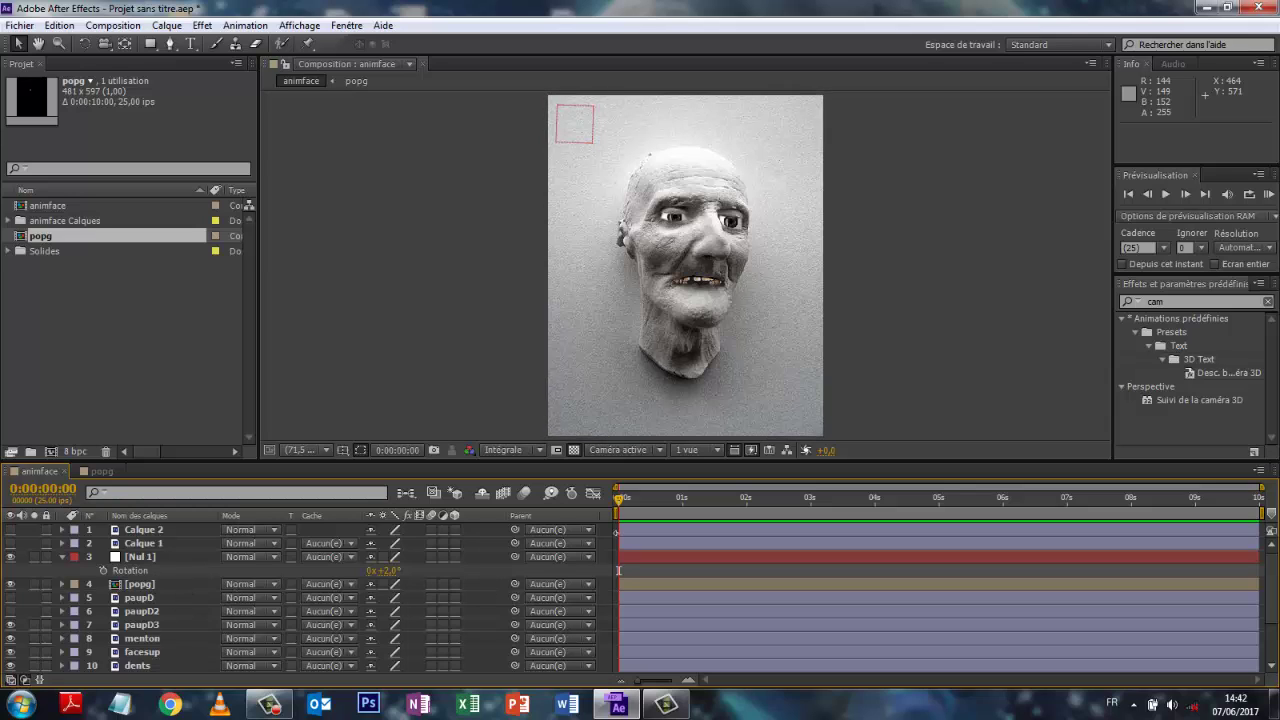
click(387, 570)
text(0)
key(Return)
click(102, 570)
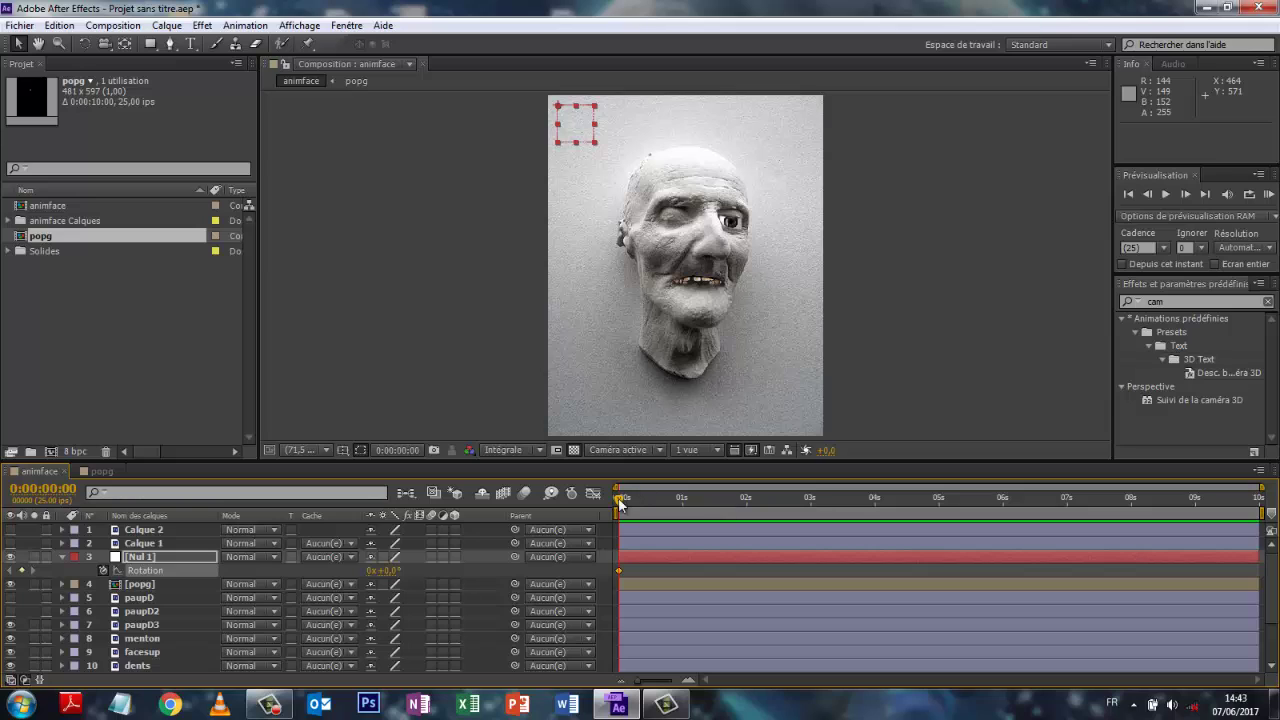
drag(619, 503, 752, 513)
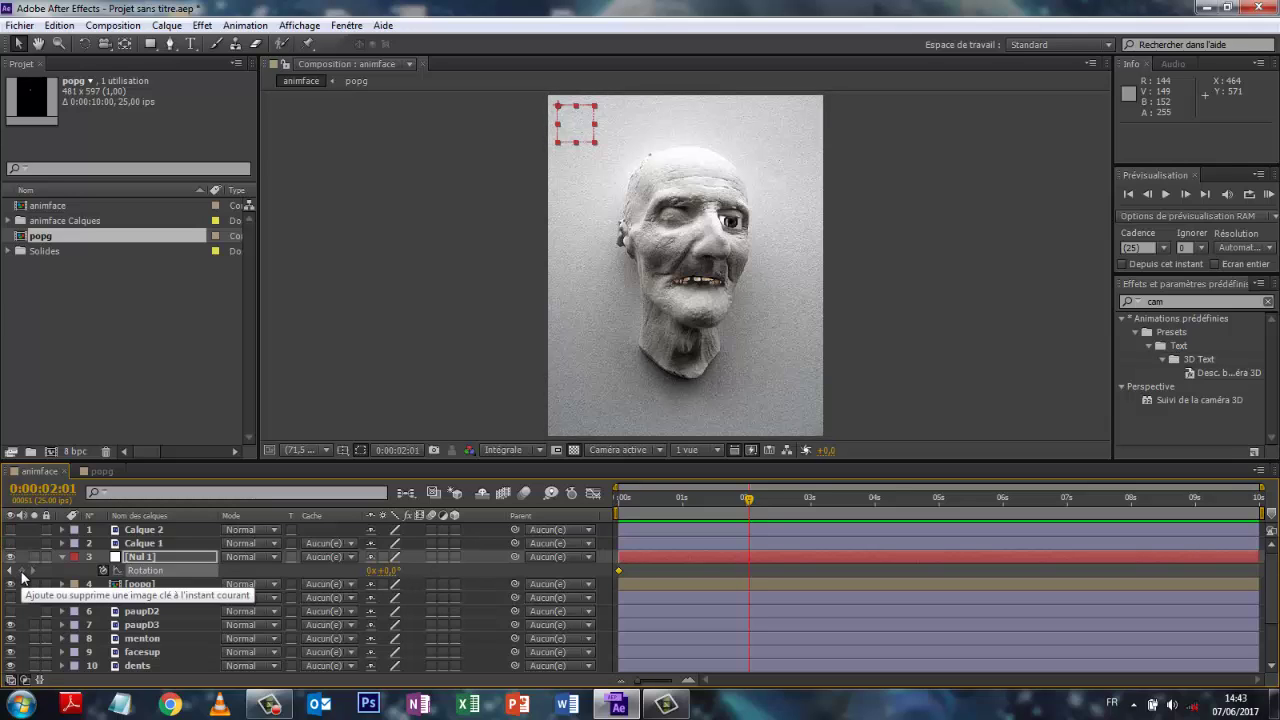
click(21, 571)
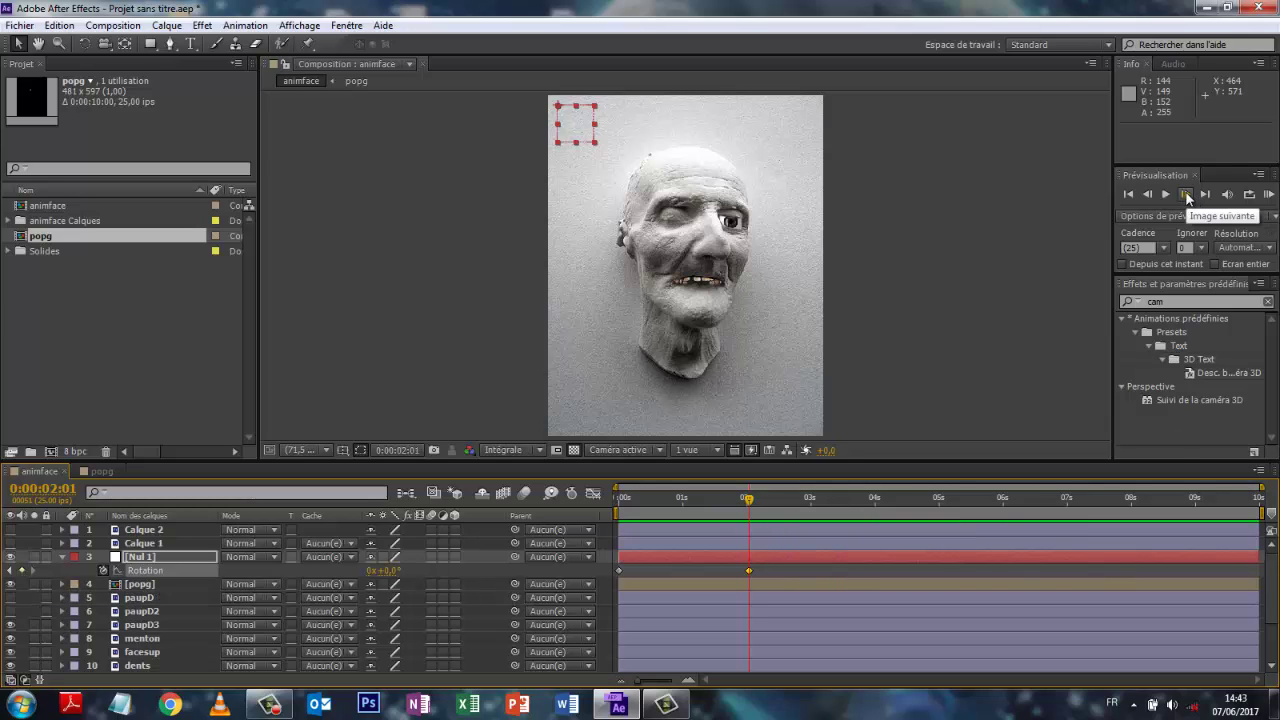
Step: Advance six frames to 0:00:02:07 and set the Nul 1 rotation to 2° there
click(1186, 195)
click(1186, 195)
click(1186, 195)
click(1186, 195)
click(1186, 195)
click(1186, 195)
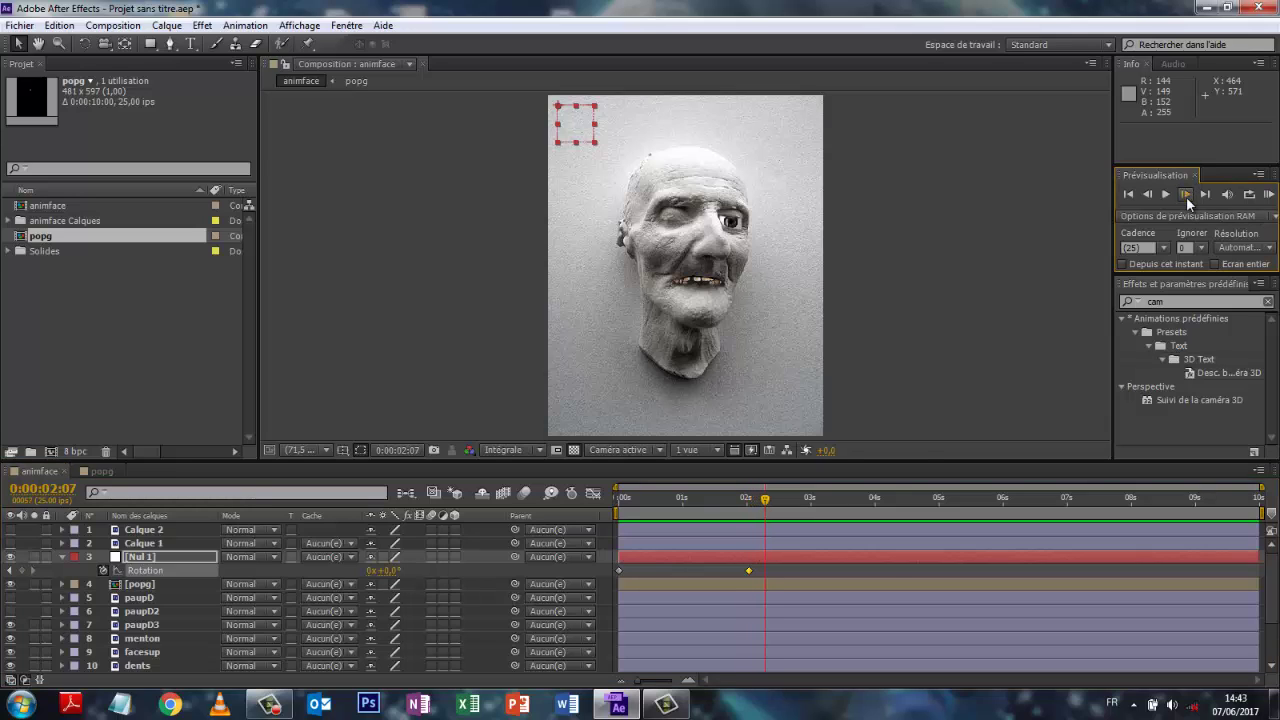
click(389, 571)
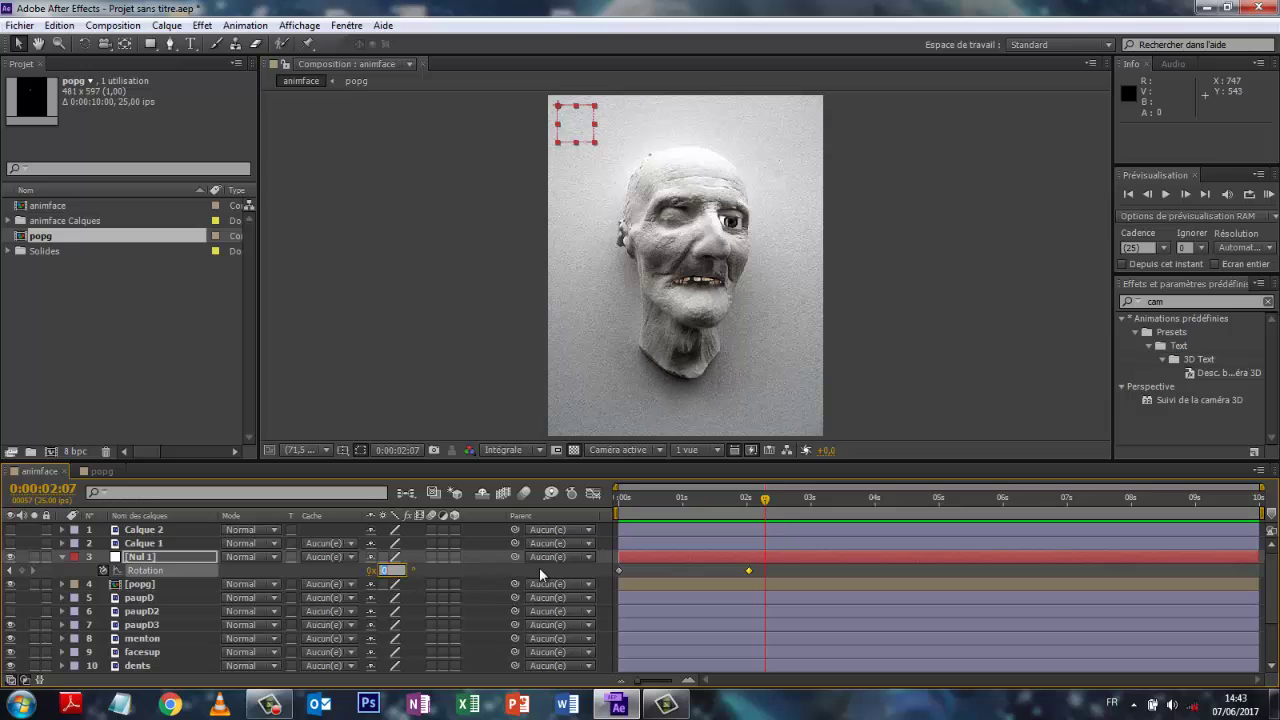
text(2)
click(850, 571)
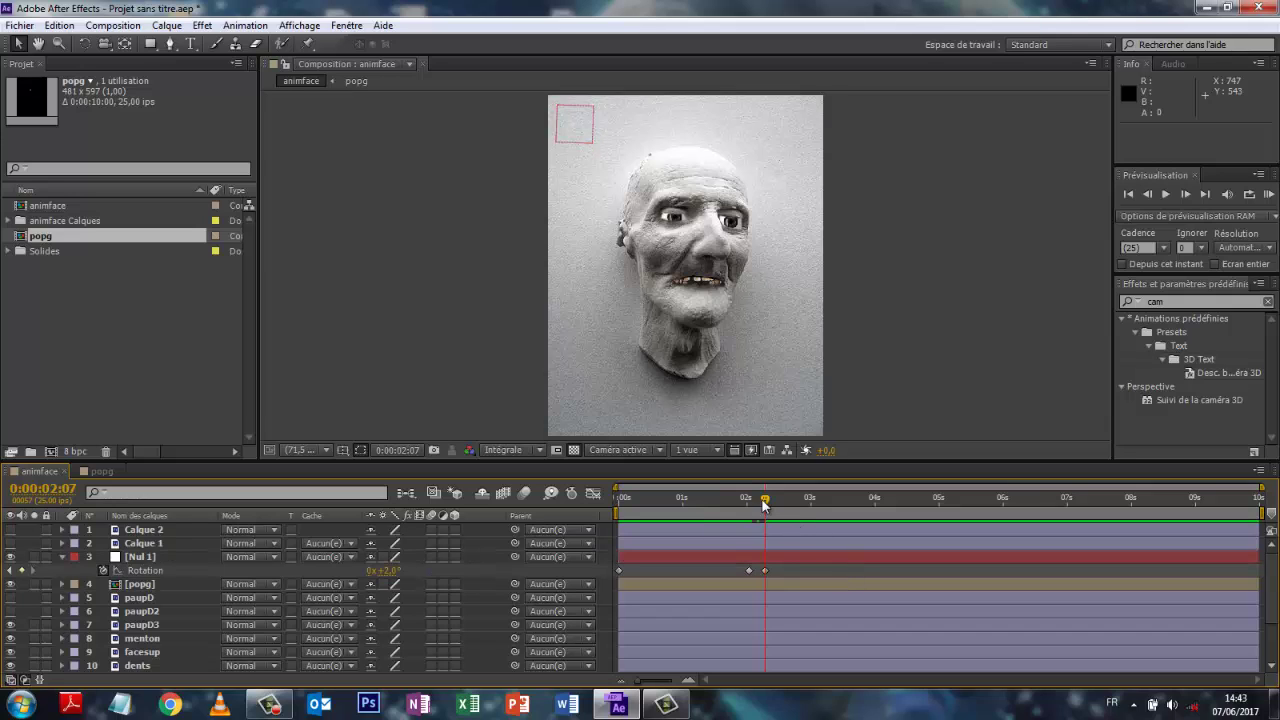
Step: Play the eyelid animation from the start, then scrub back to the frames between the last two rotation keyframes
drag(761, 498, 580, 521)
key(space)
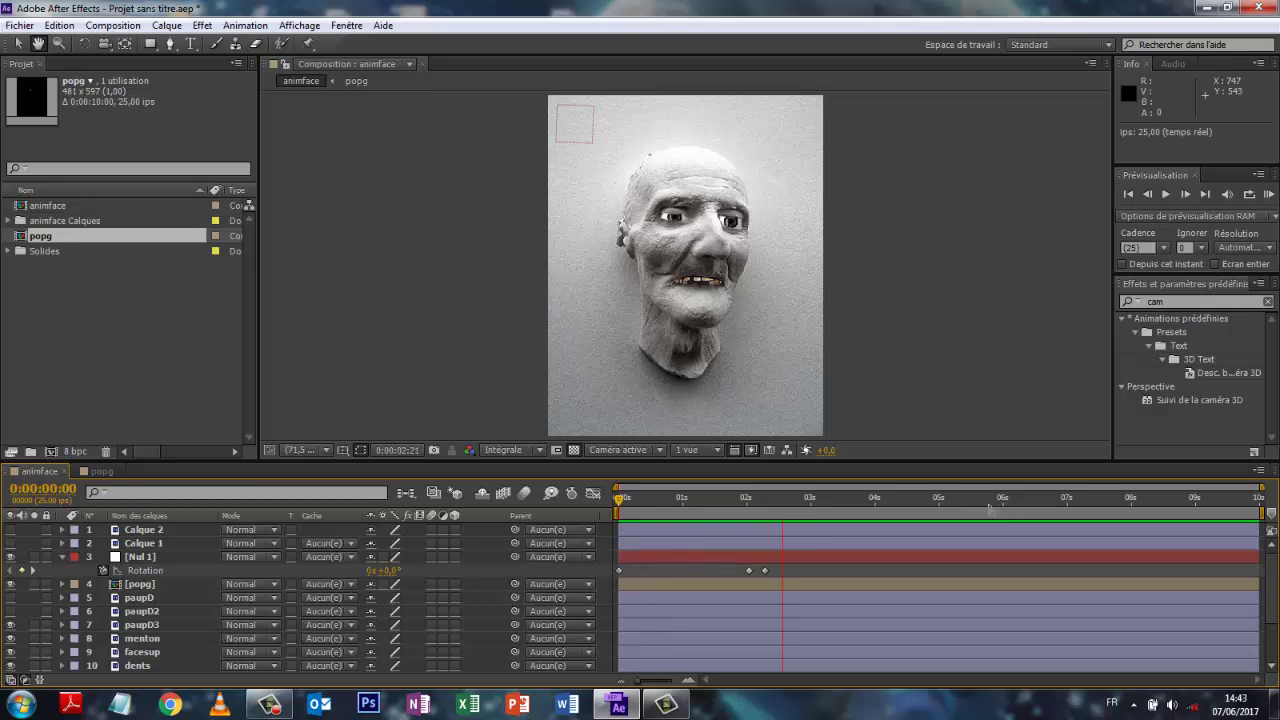
key(space)
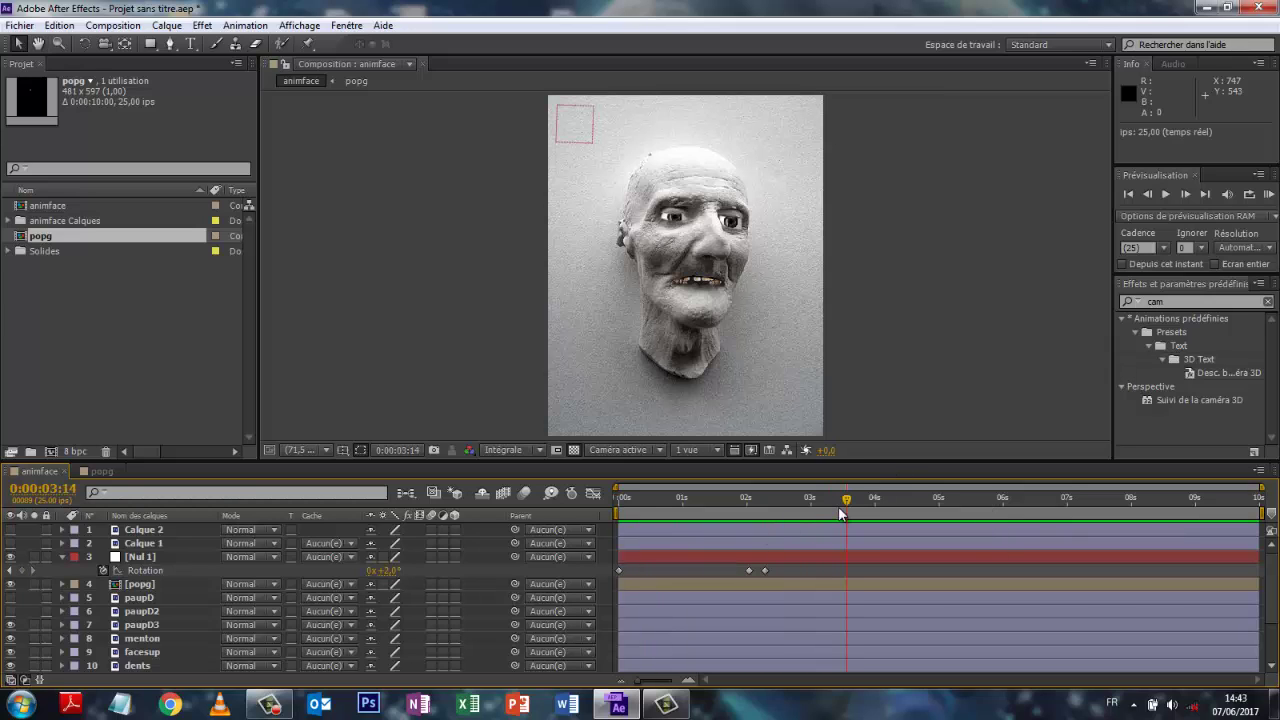
drag(846, 497, 757, 563)
Step: Precompose the paupD, paupD2 and paupD3 layers as popd, moving all attributes into the new composition
click(147, 601)
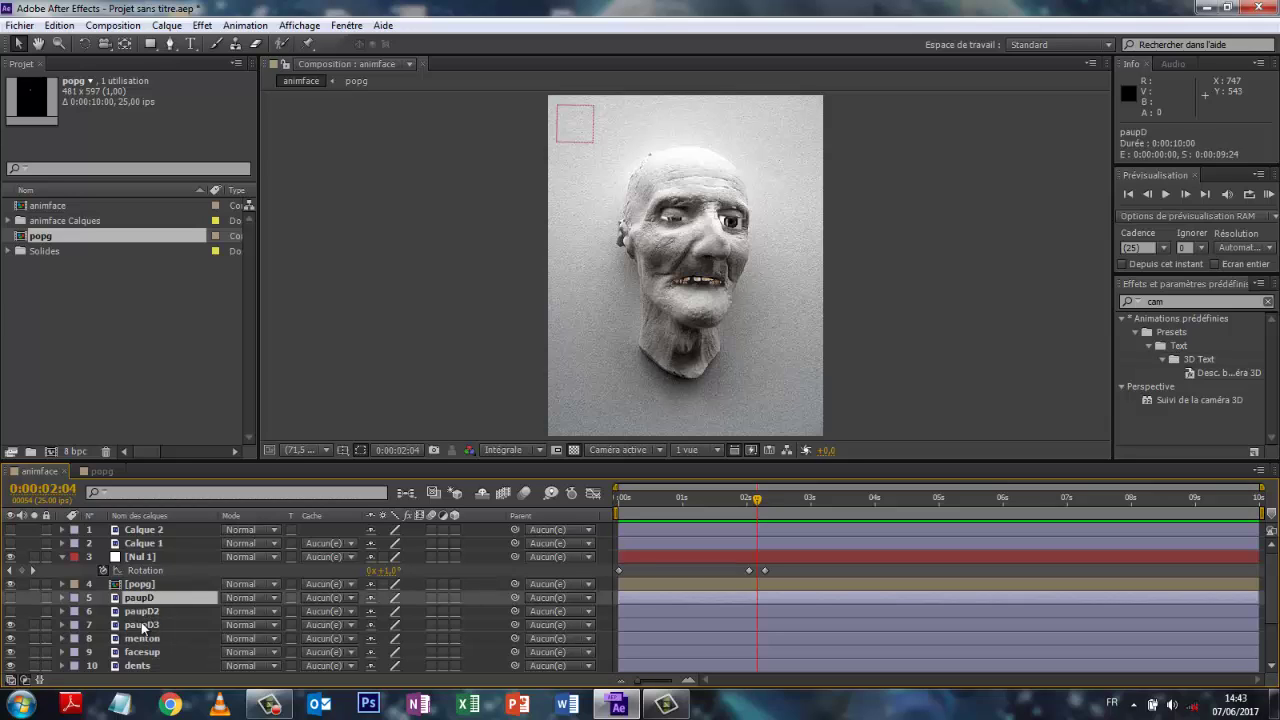
ctrl+click(145, 612)
ctrl+click(145, 623)
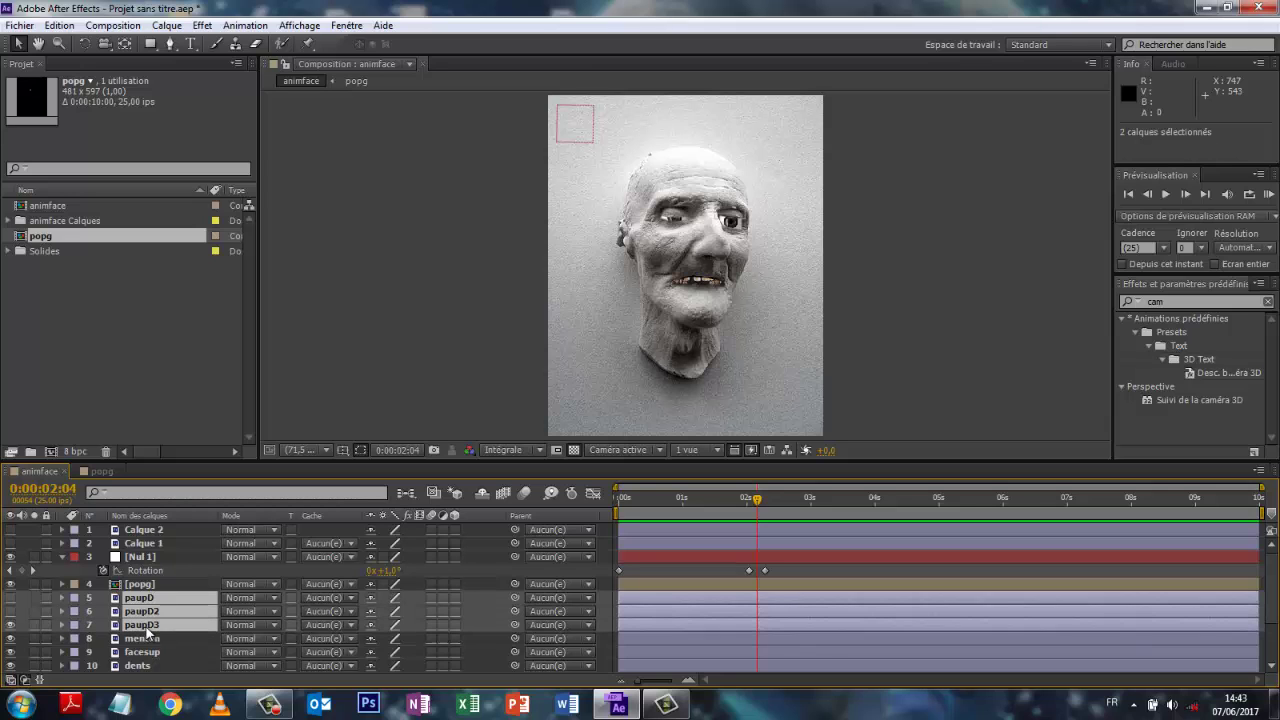
right_click(187, 609)
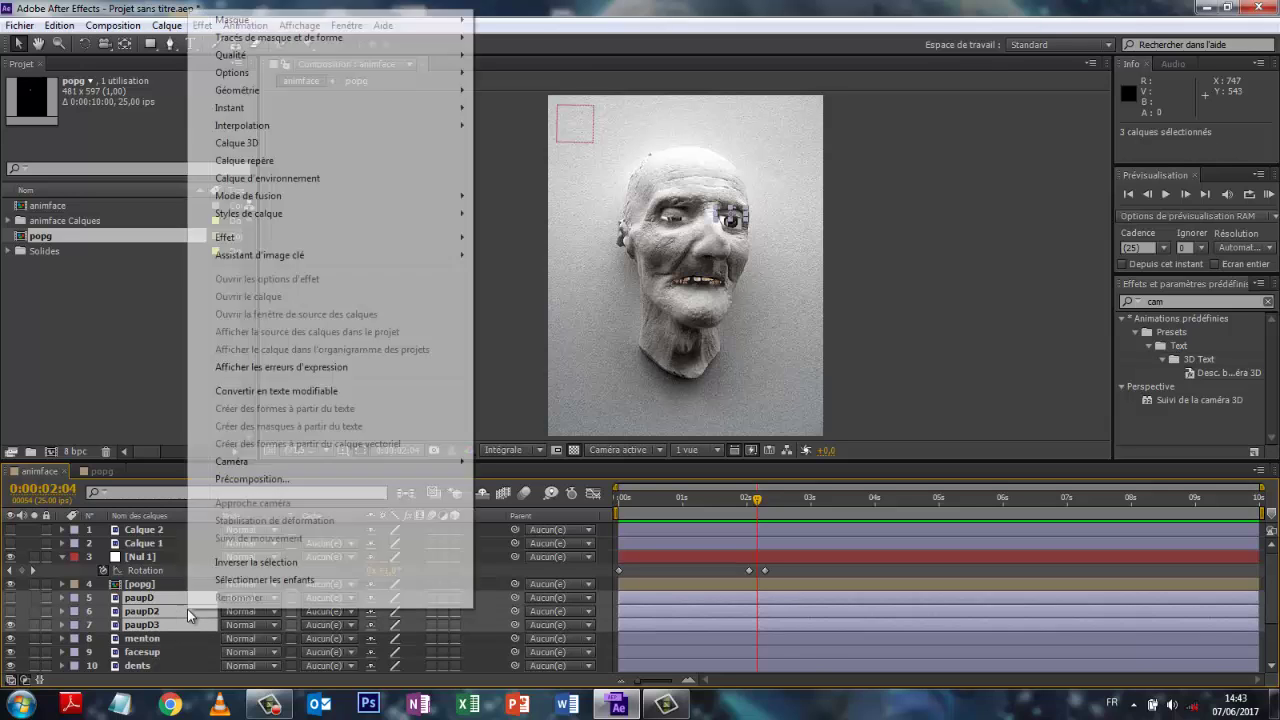
click(241, 480)
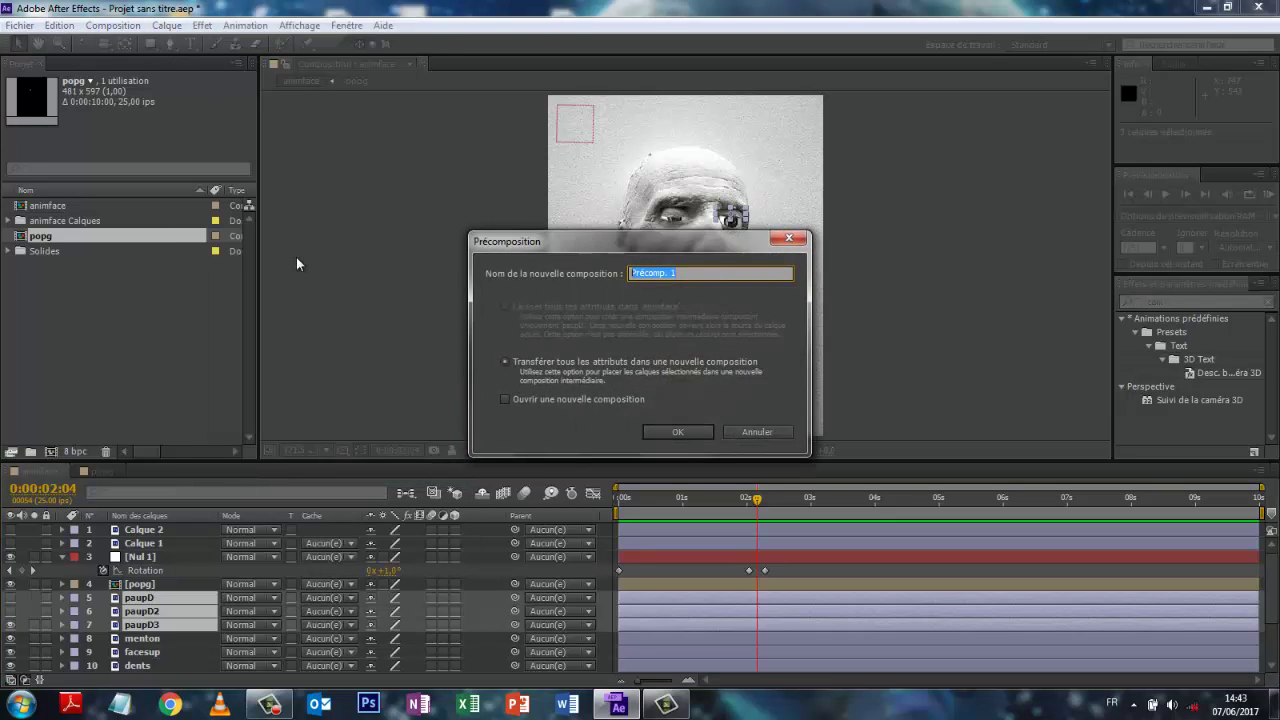
text(popd)
click(692, 431)
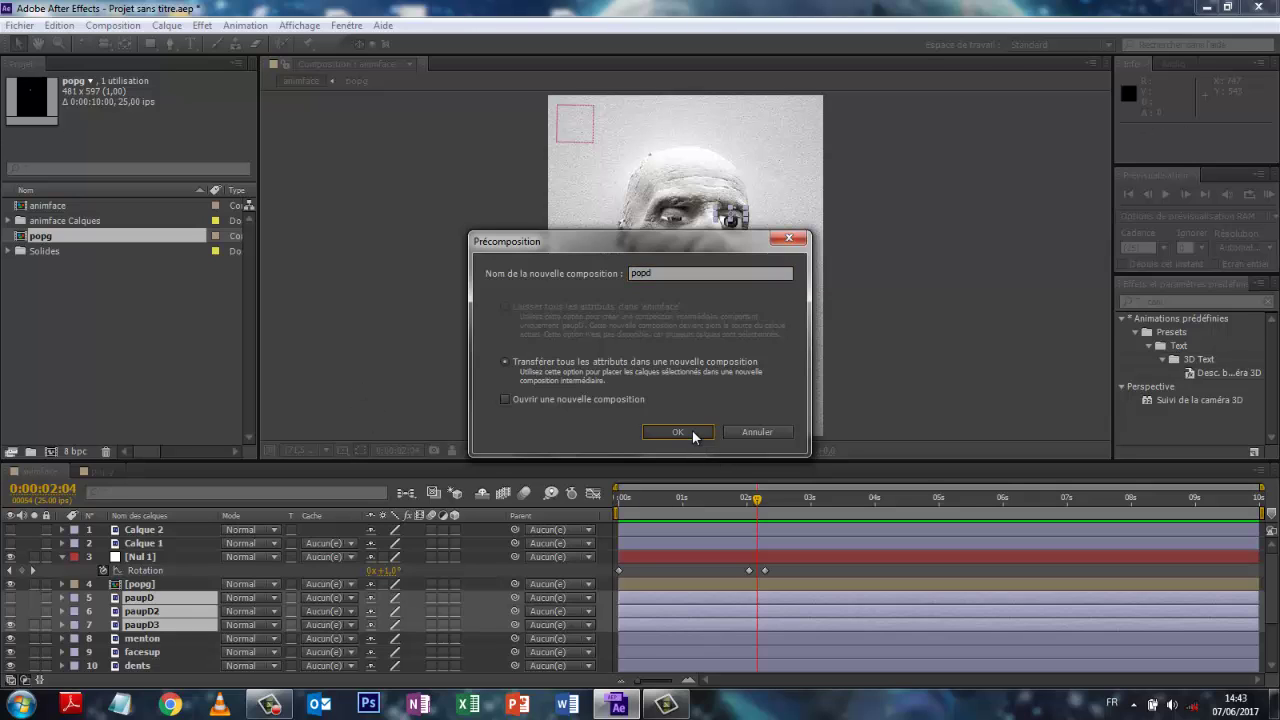
Step: Open the popd composition and make its paupD and paupD2 layers visible
double_click(140, 598)
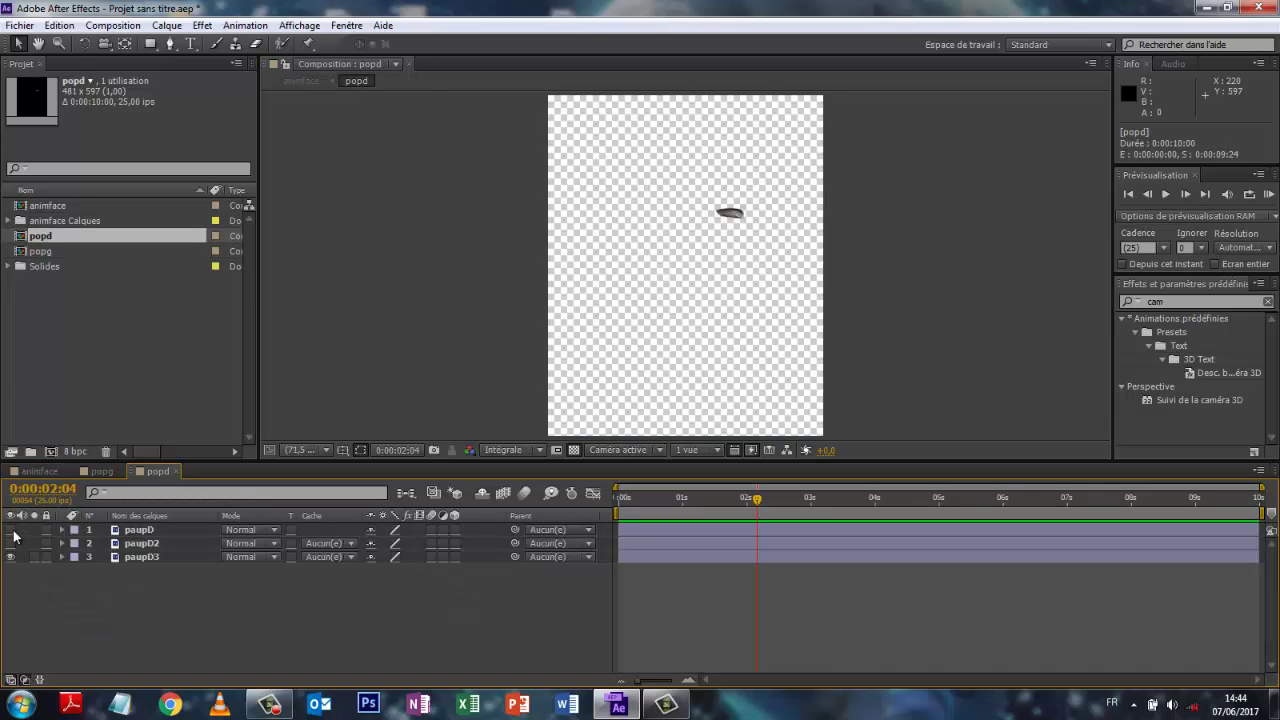
drag(11, 530, 11, 543)
Step: Trim the paupD, paupD2 and paupD3 layers together to a duration of one frame from the composition's start
click(170, 534)
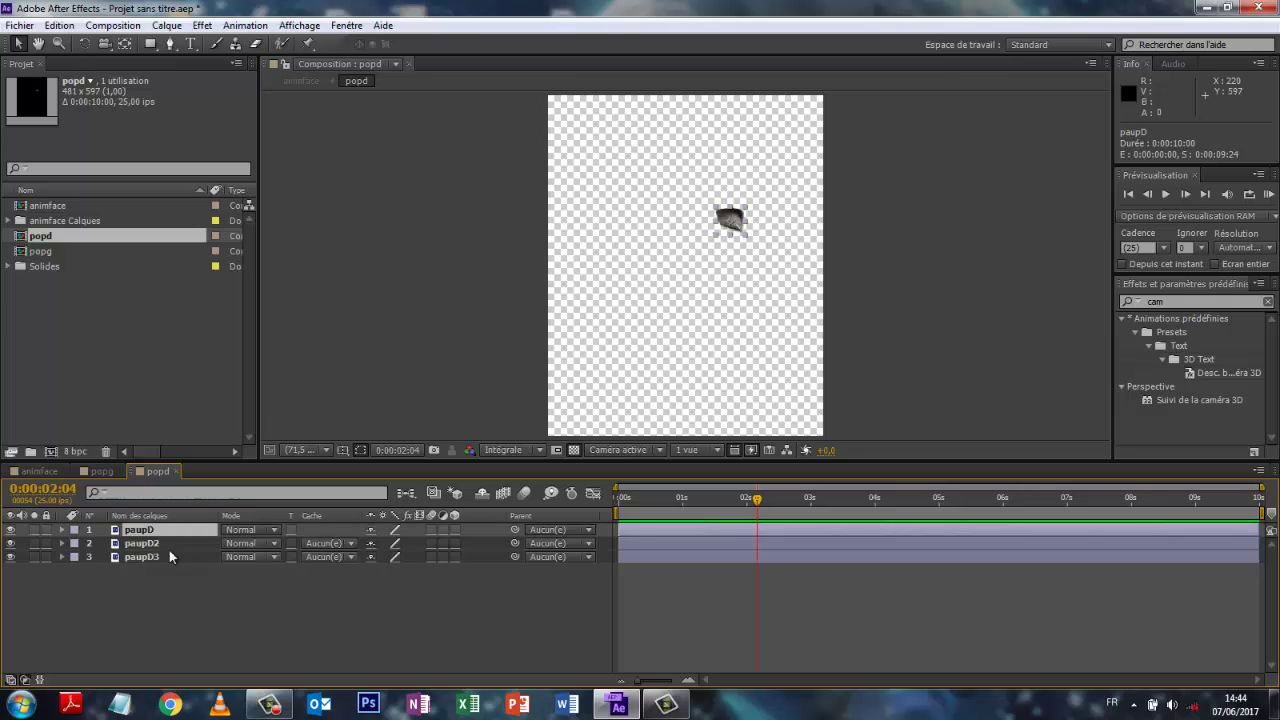
shift+click(166, 552)
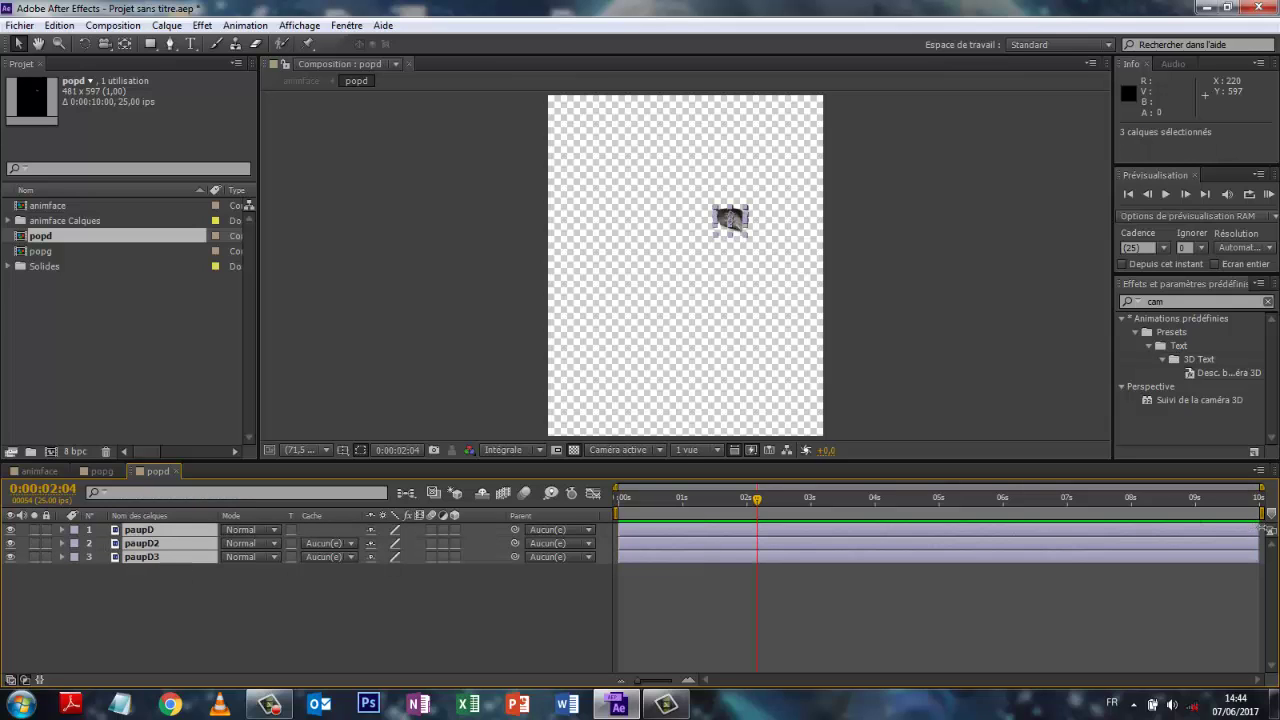
drag(1260, 528, 651, 530)
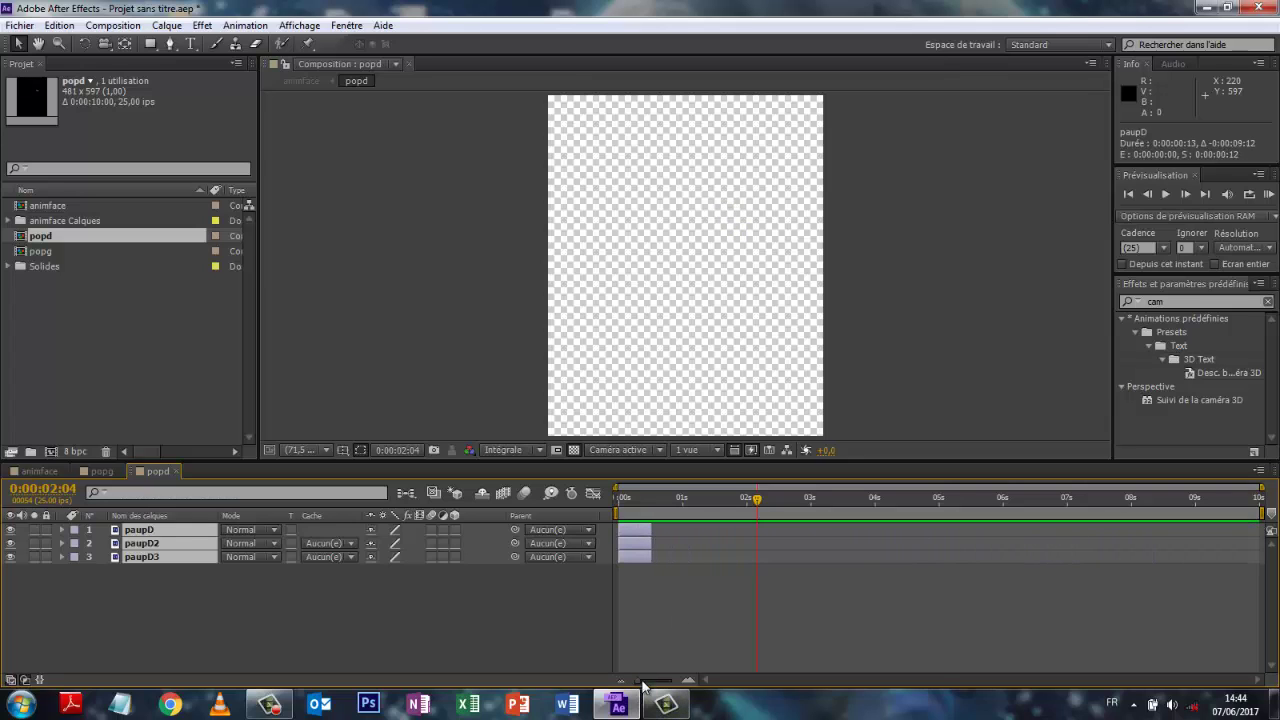
mouse_move(643, 682)
mouse_down()
mouse_move(685, 686)
mouse_move(660, 686)
mouse_up()
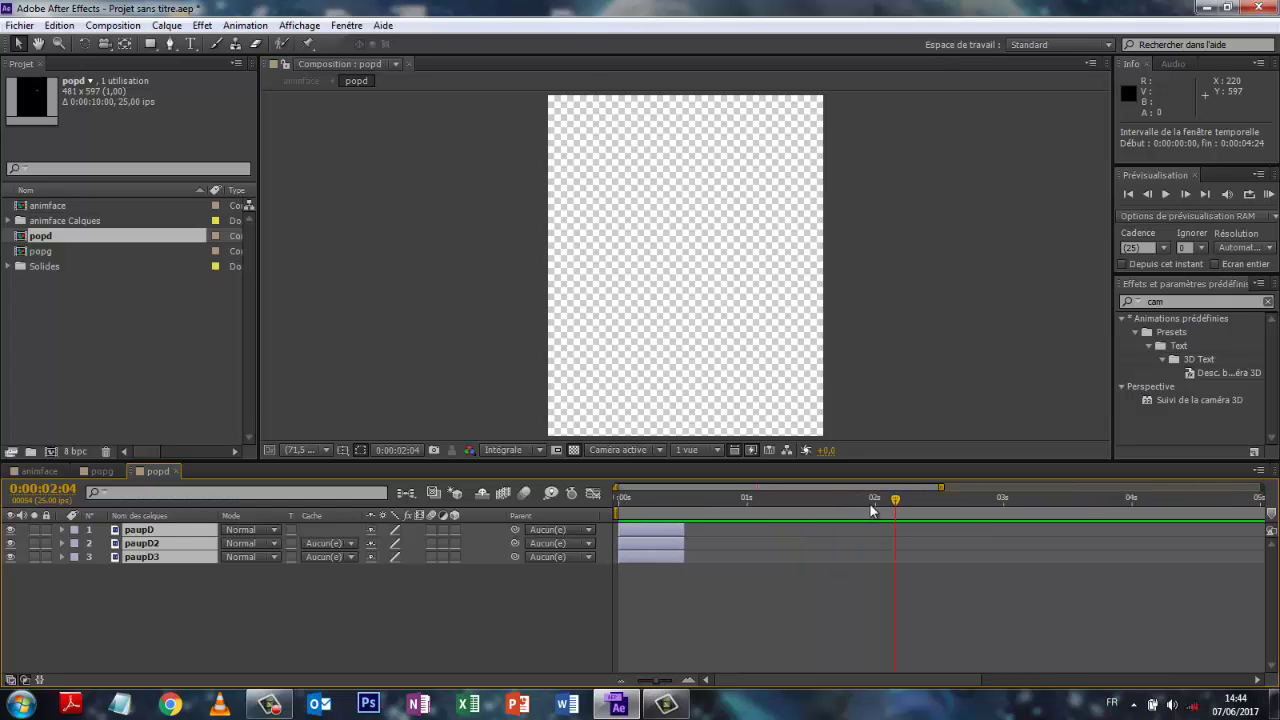
drag(895, 499, 617, 500)
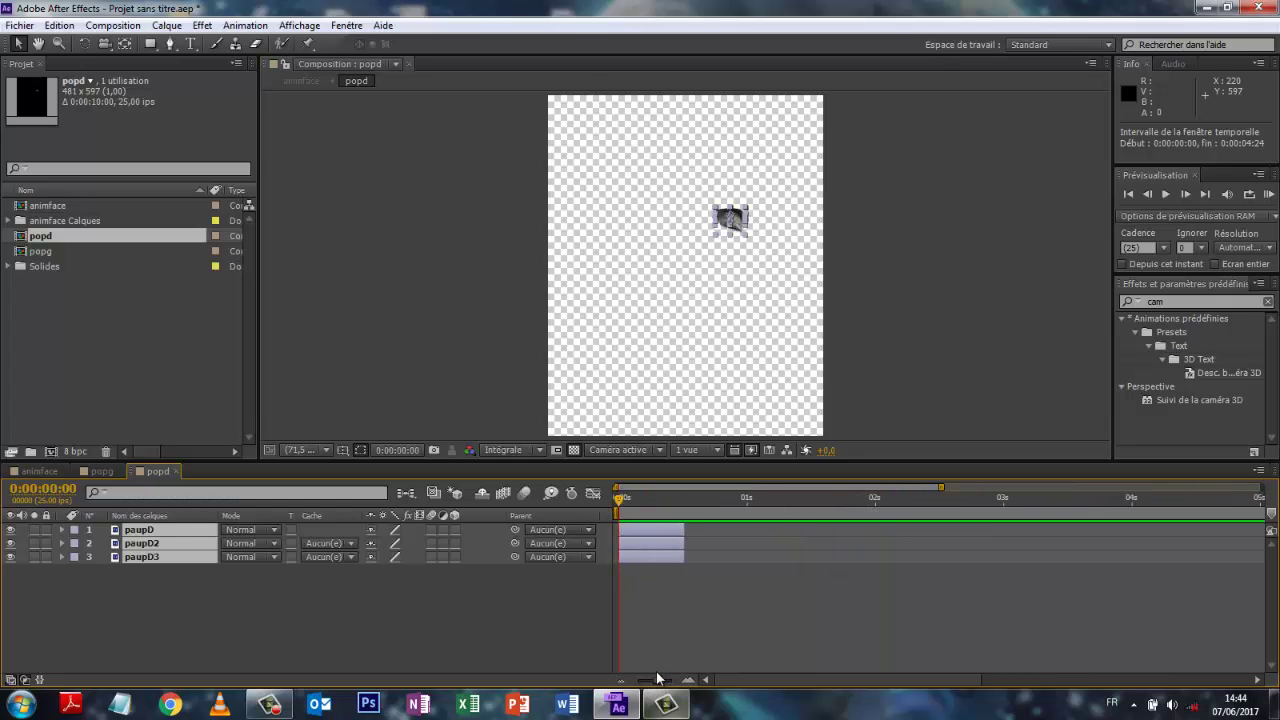
drag(656, 682, 692, 692)
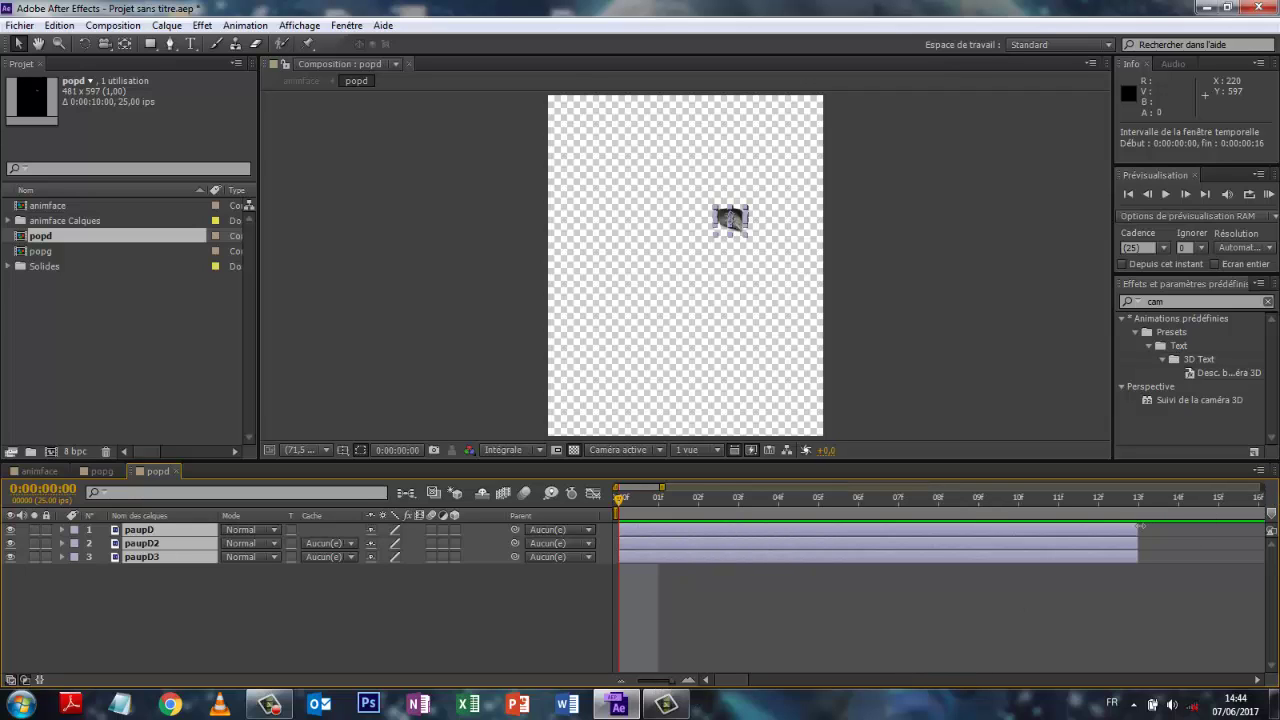
drag(1140, 525, 658, 528)
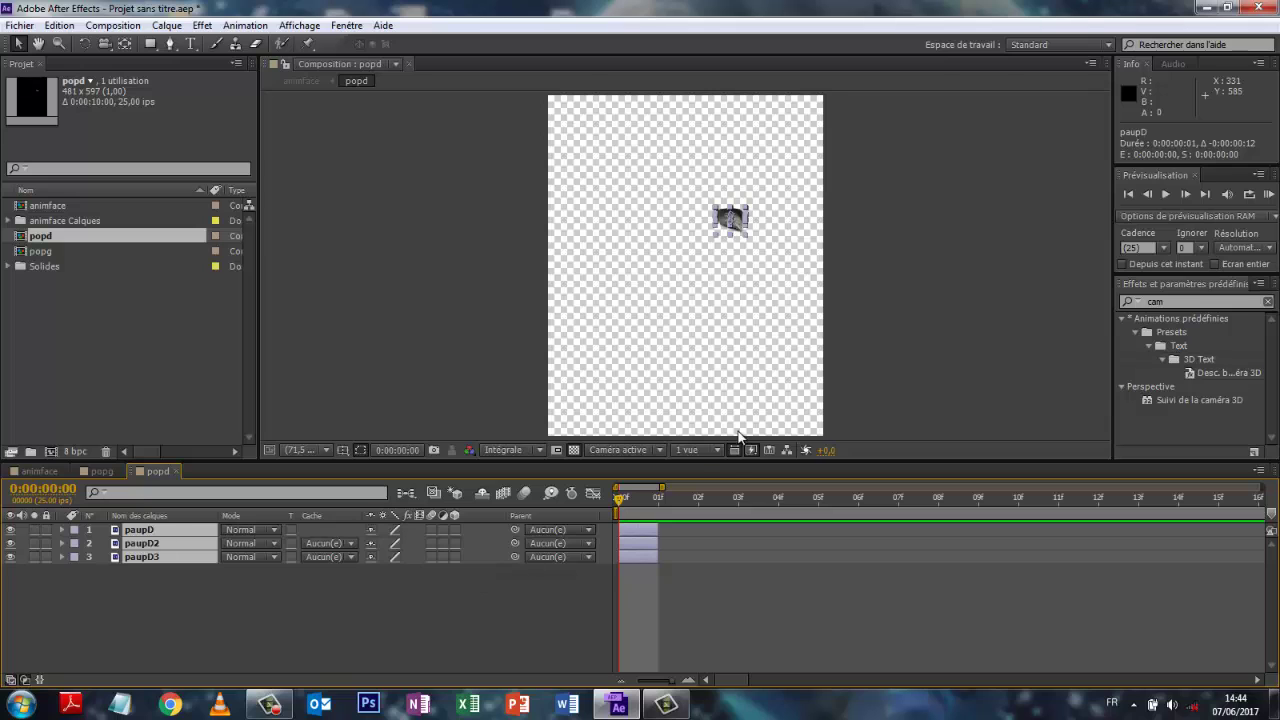
Step: Sequence the paupD, paupD2 and paupD3 layers one after another in the popd composition
click(245, 25)
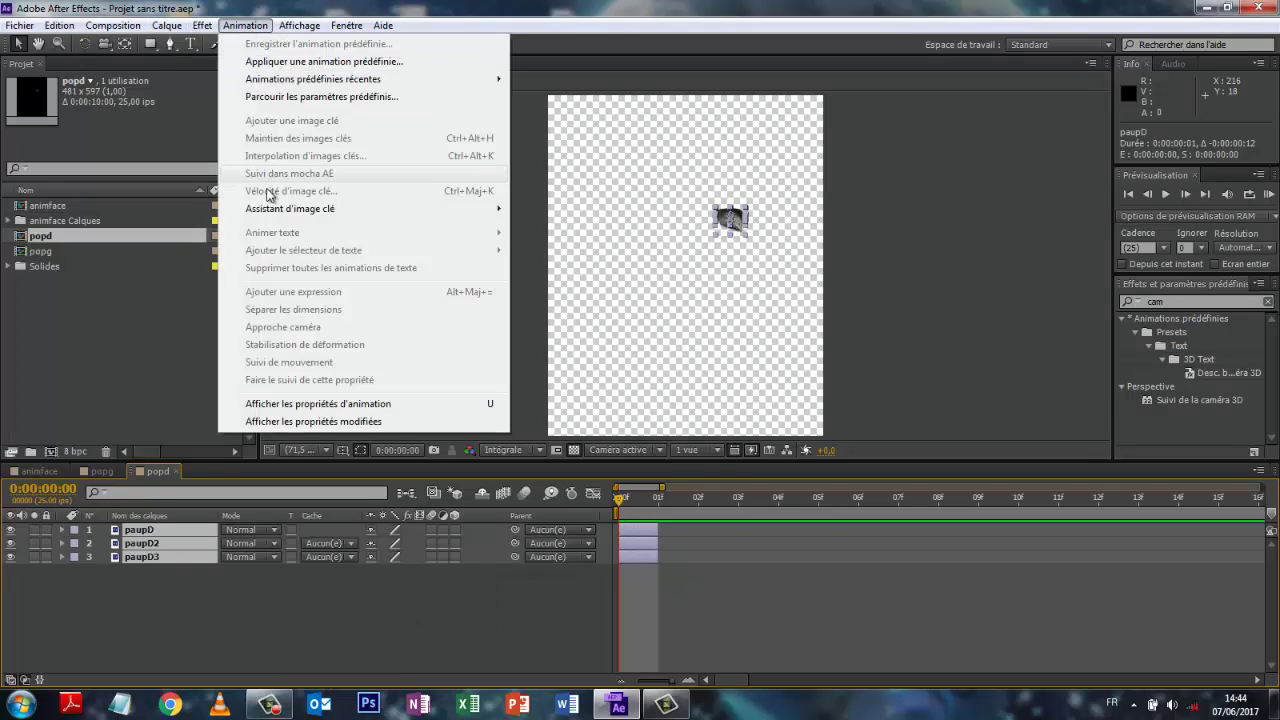
mouse_move(265, 212)
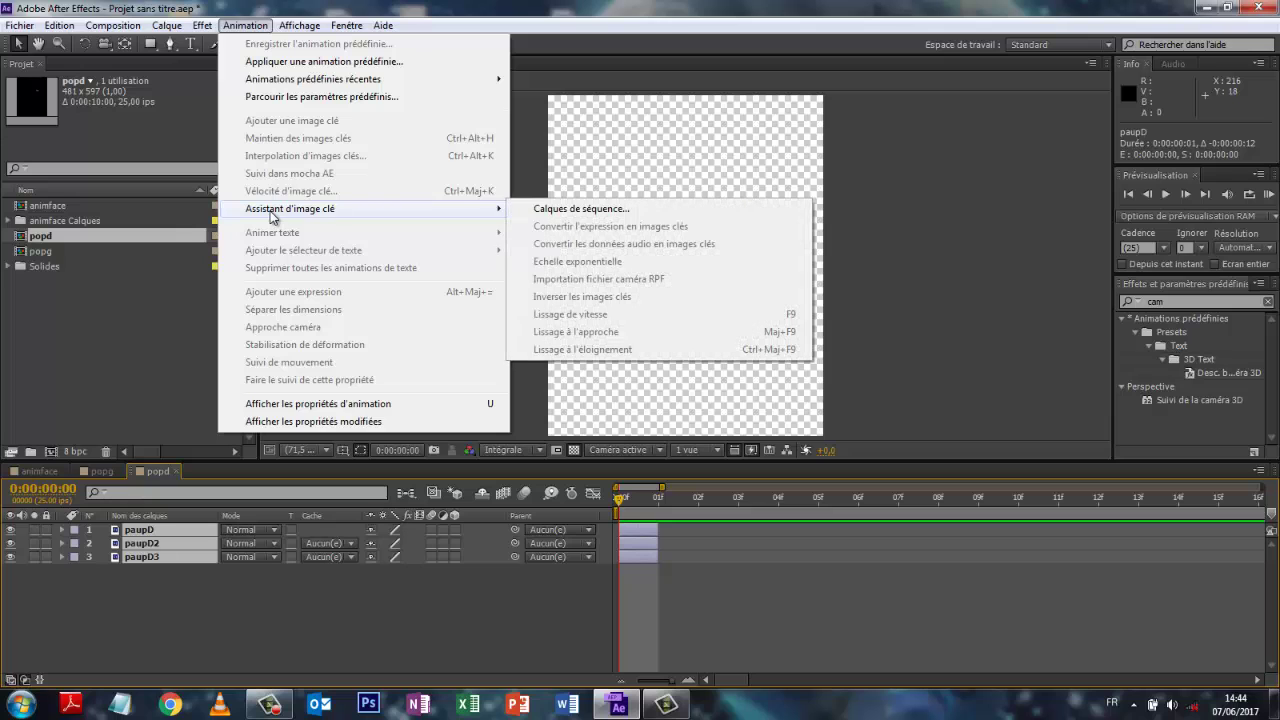
click(600, 212)
click(662, 397)
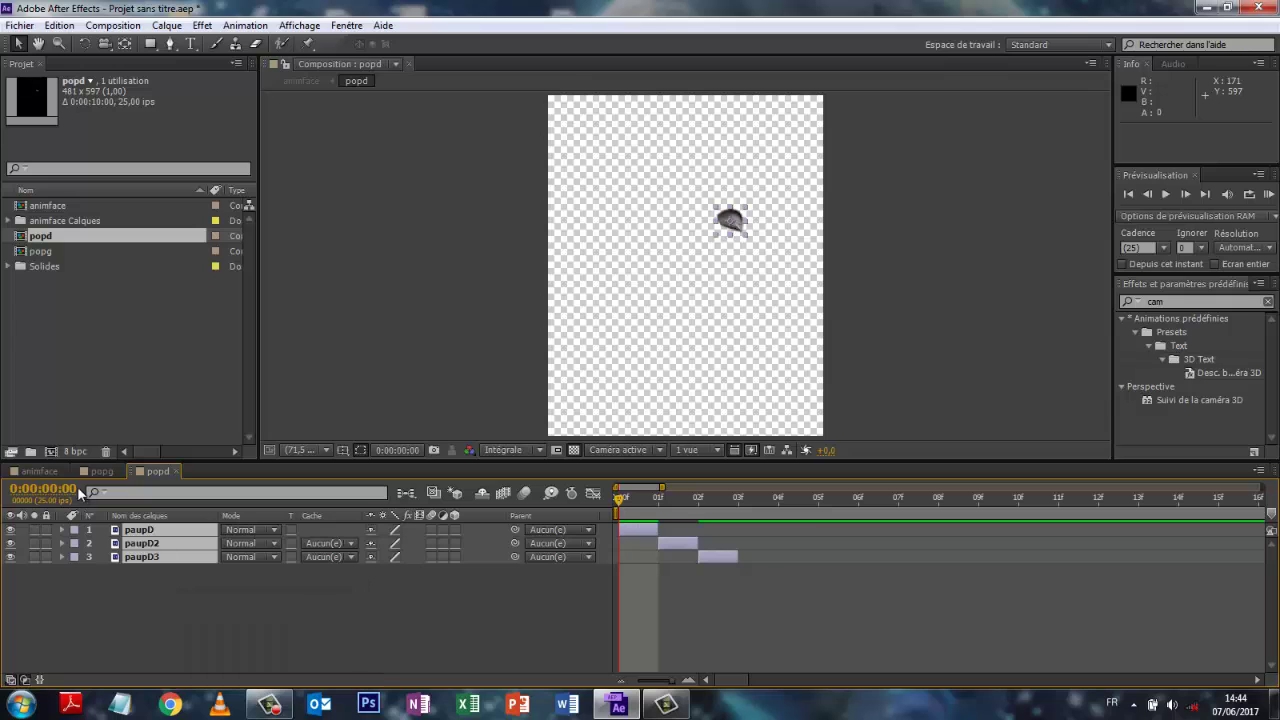
Step: Add a new null object to the animface composition and place it directly above the popd layer
click(38, 472)
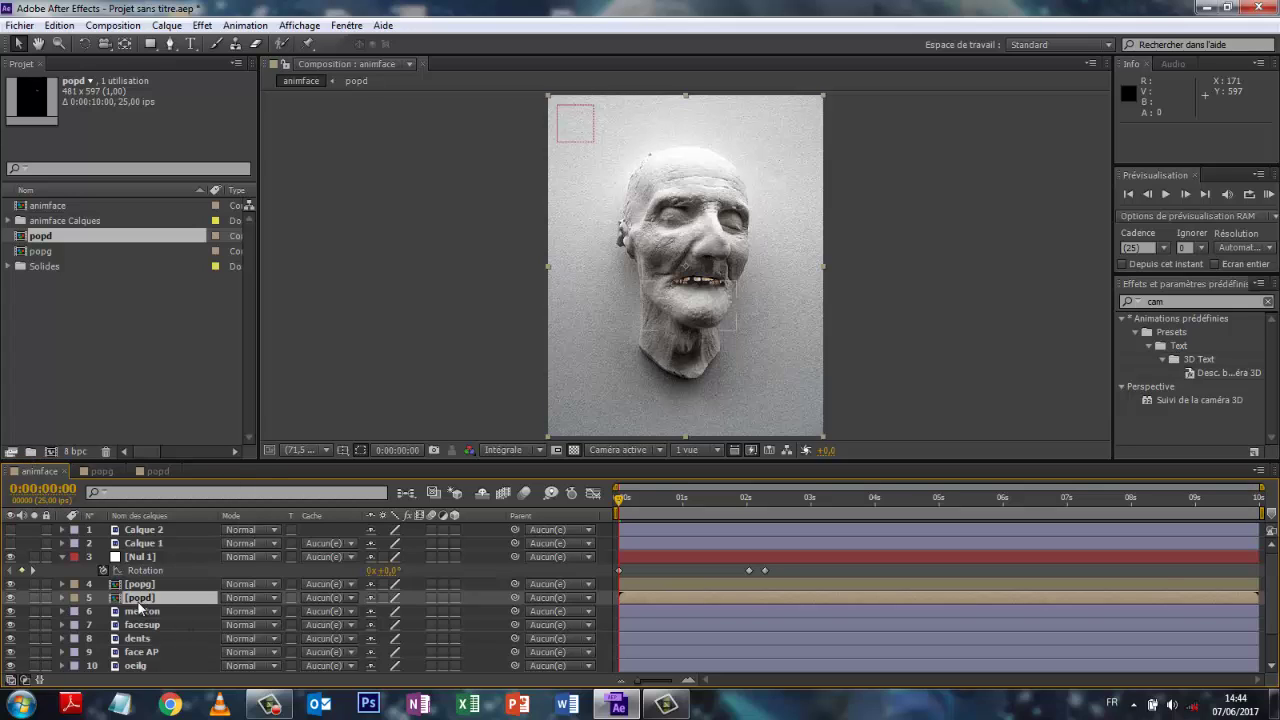
click(168, 25)
mouse_move(190, 45)
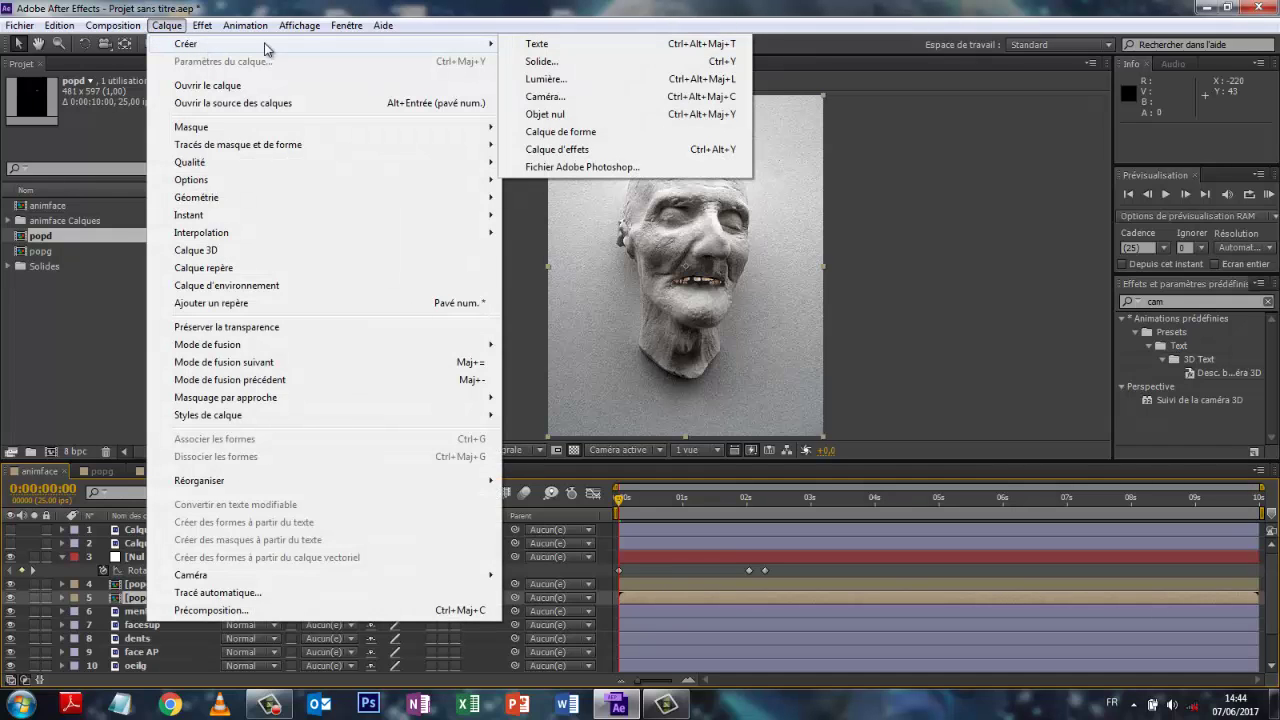
click(546, 117)
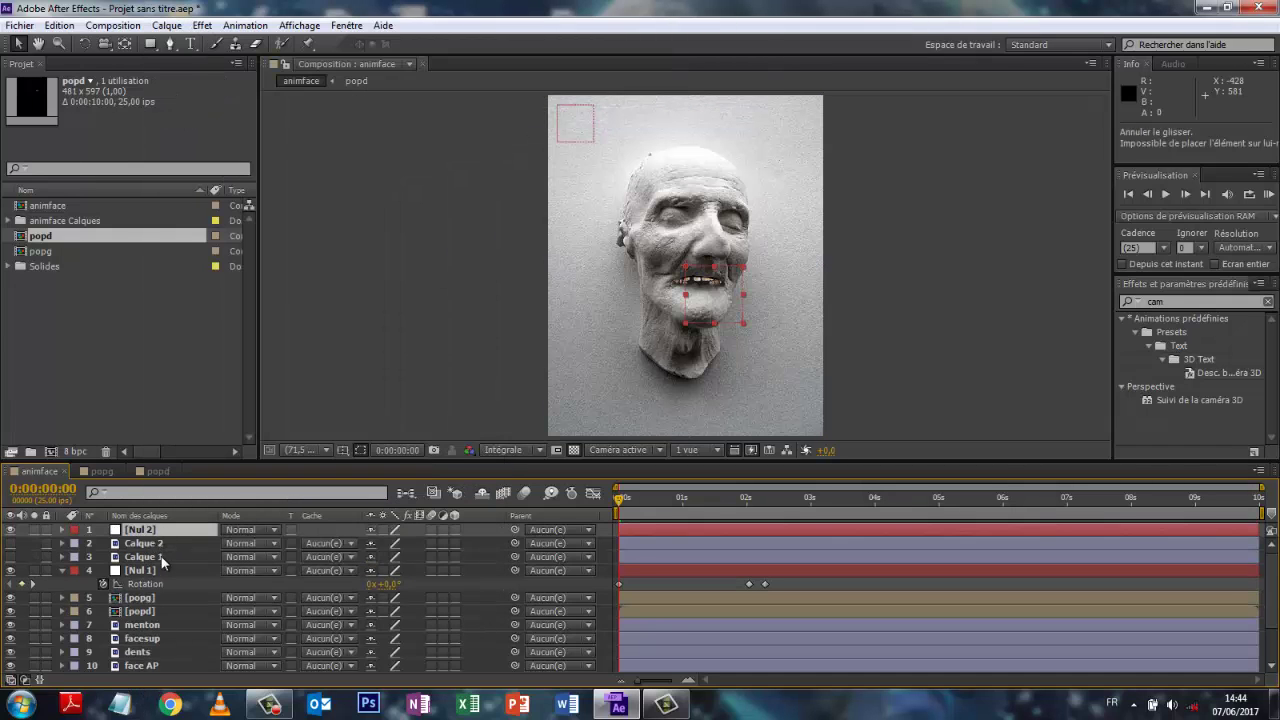
drag(161, 556, 165, 606)
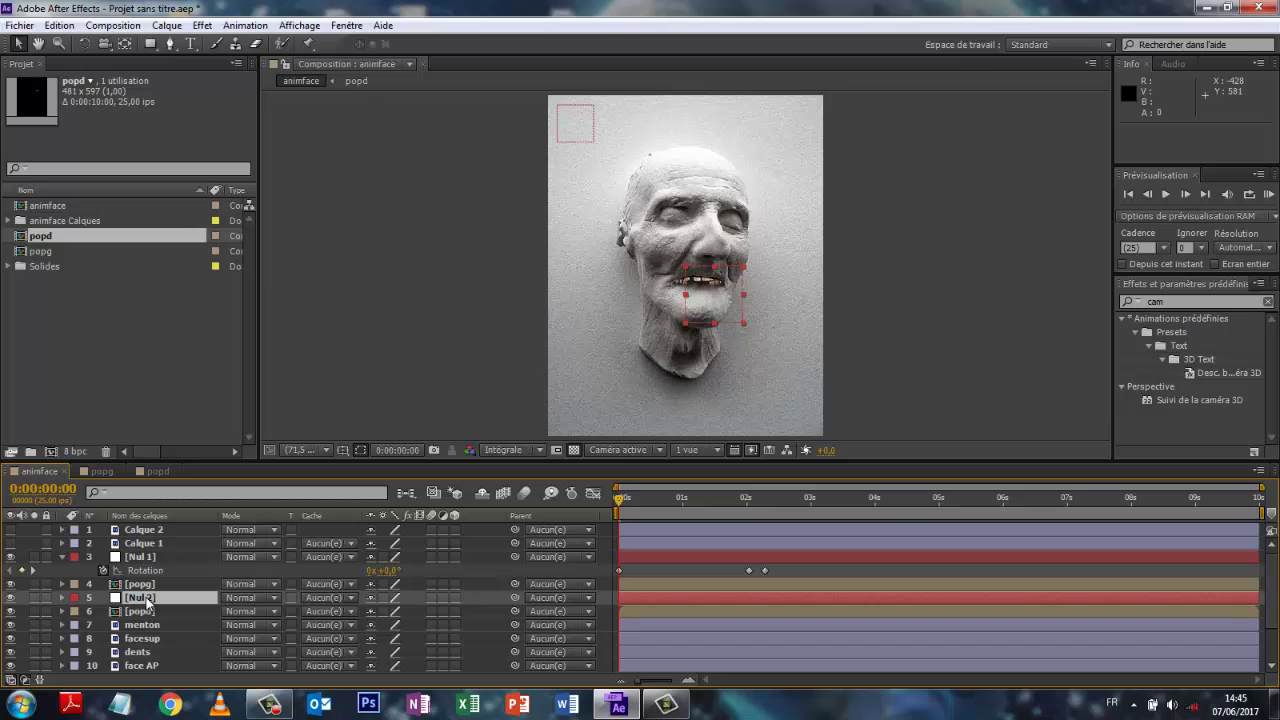
Step: Rename the new null as animpopd and show its rotation property
right_click(146, 603)
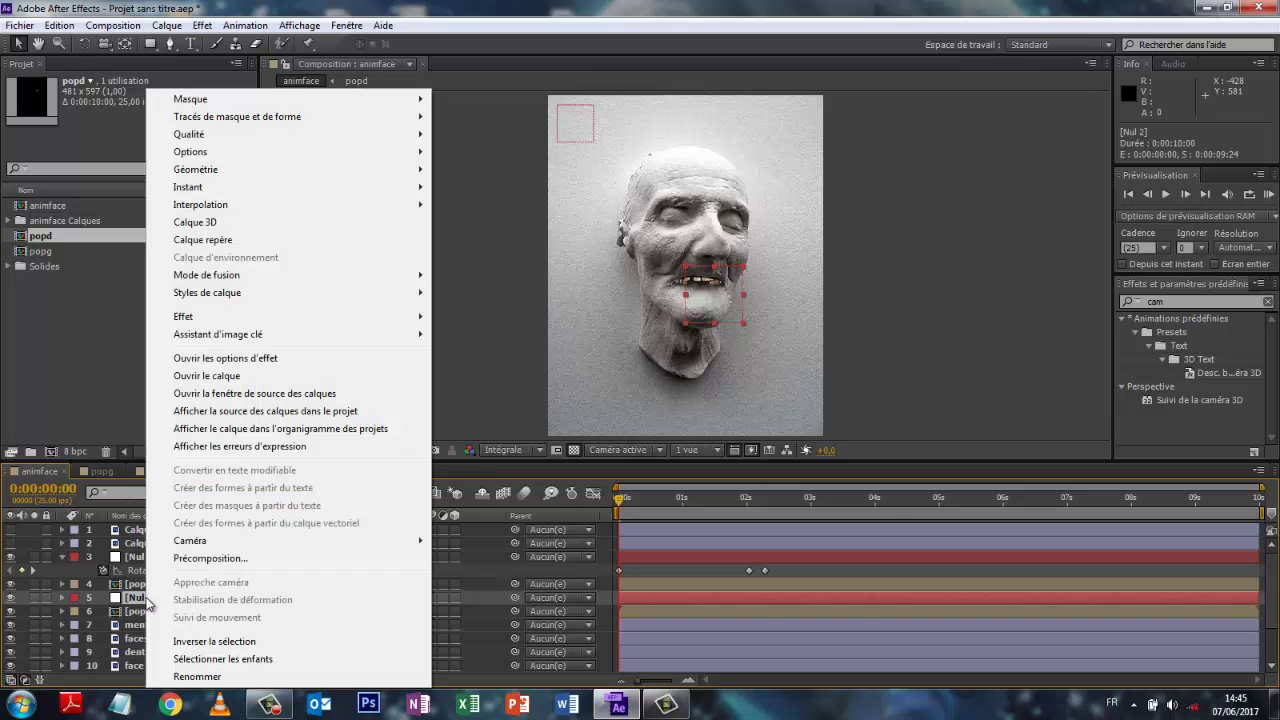
click(206, 680)
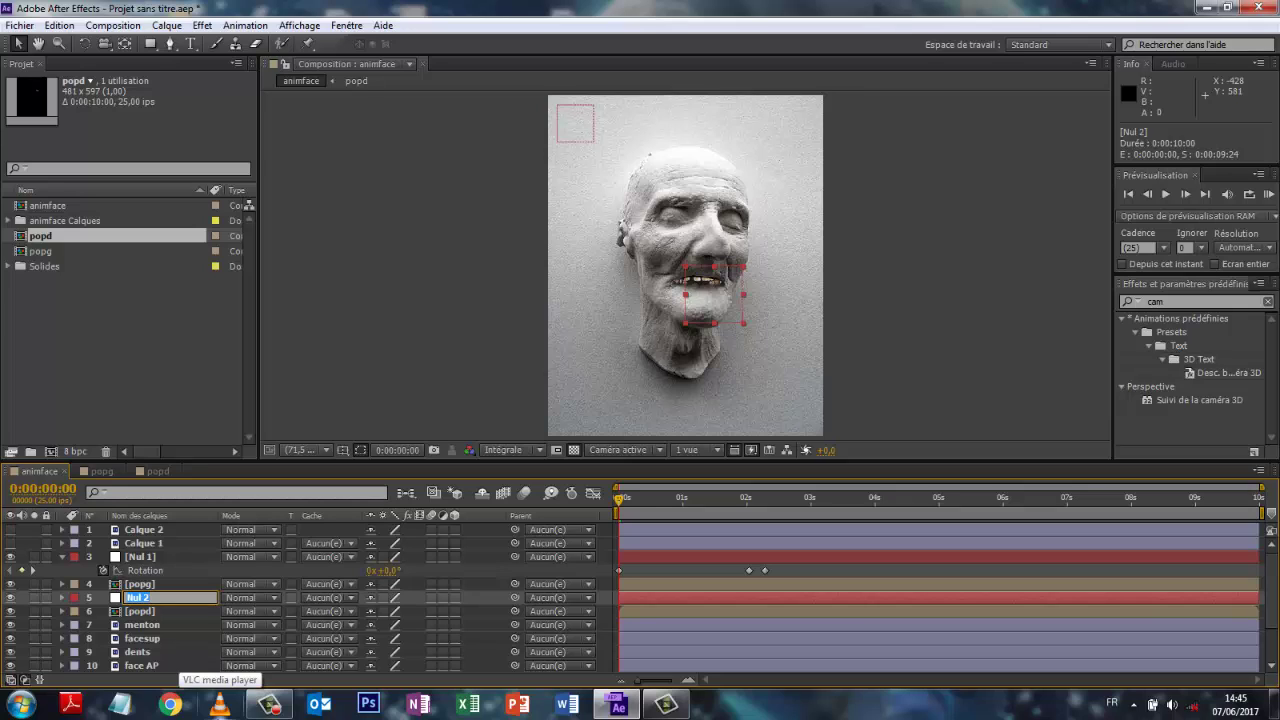
text(a)
text(popd)
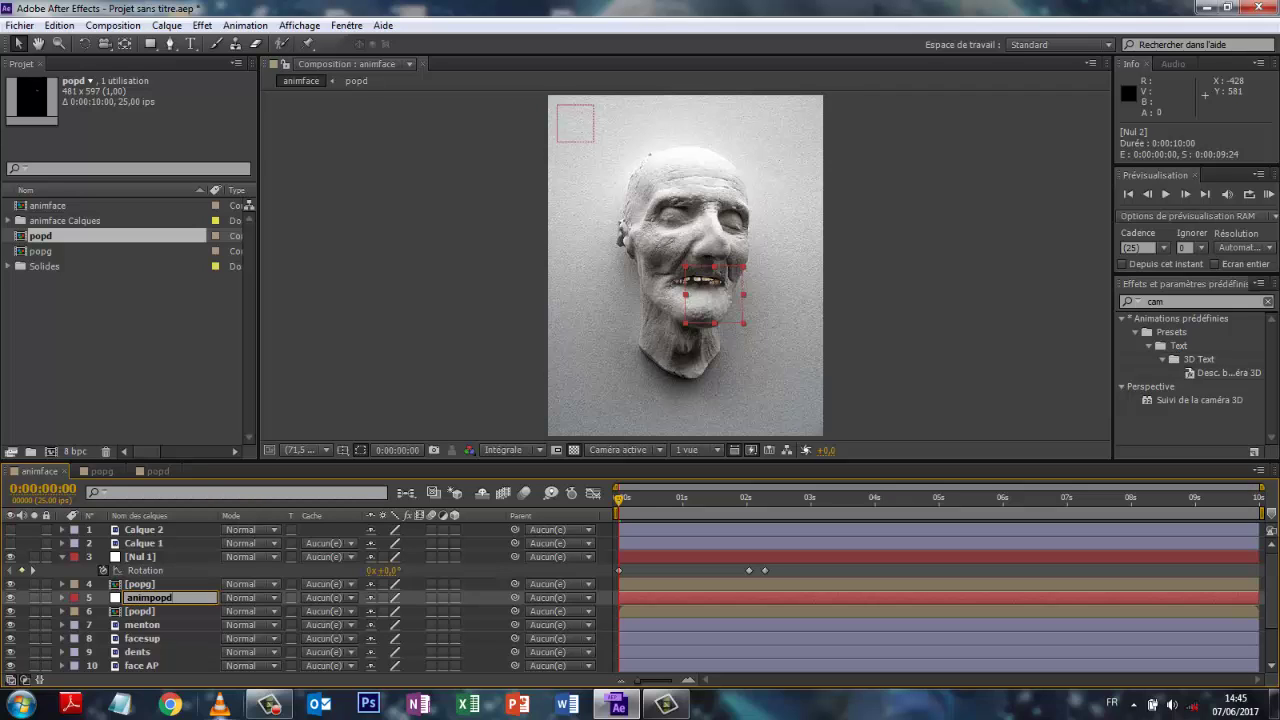
key(Return)
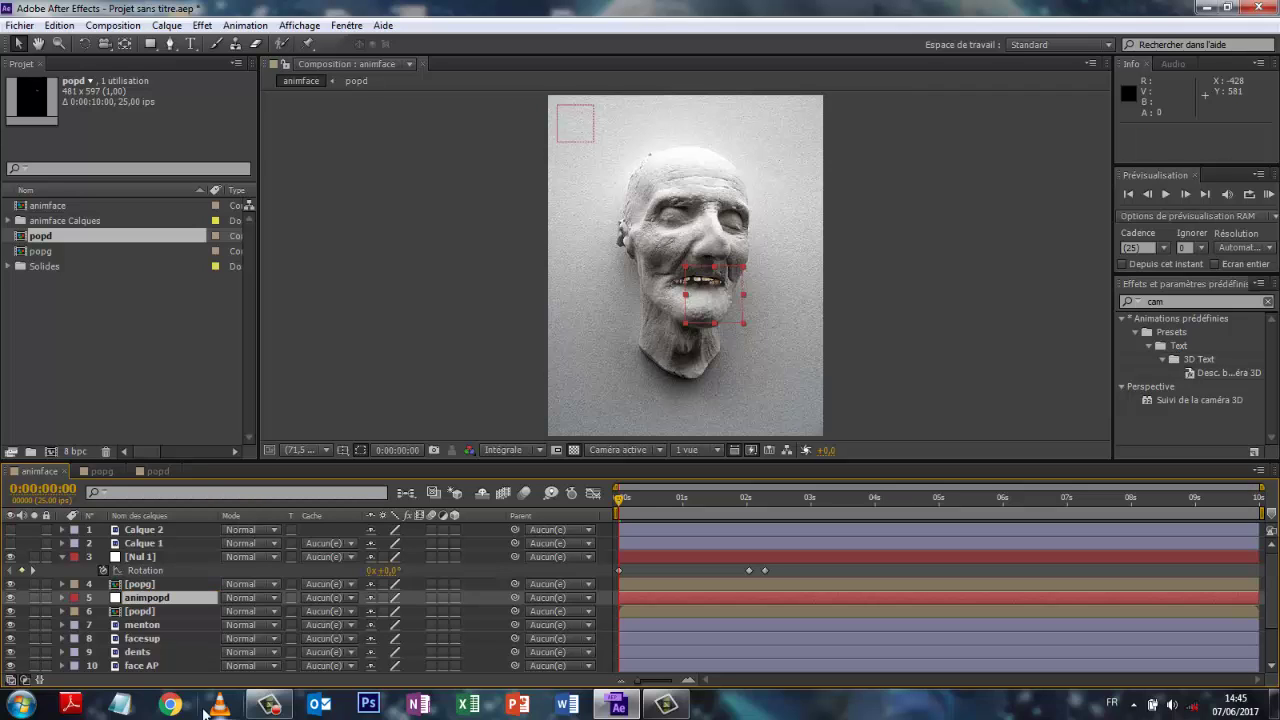
key(r)
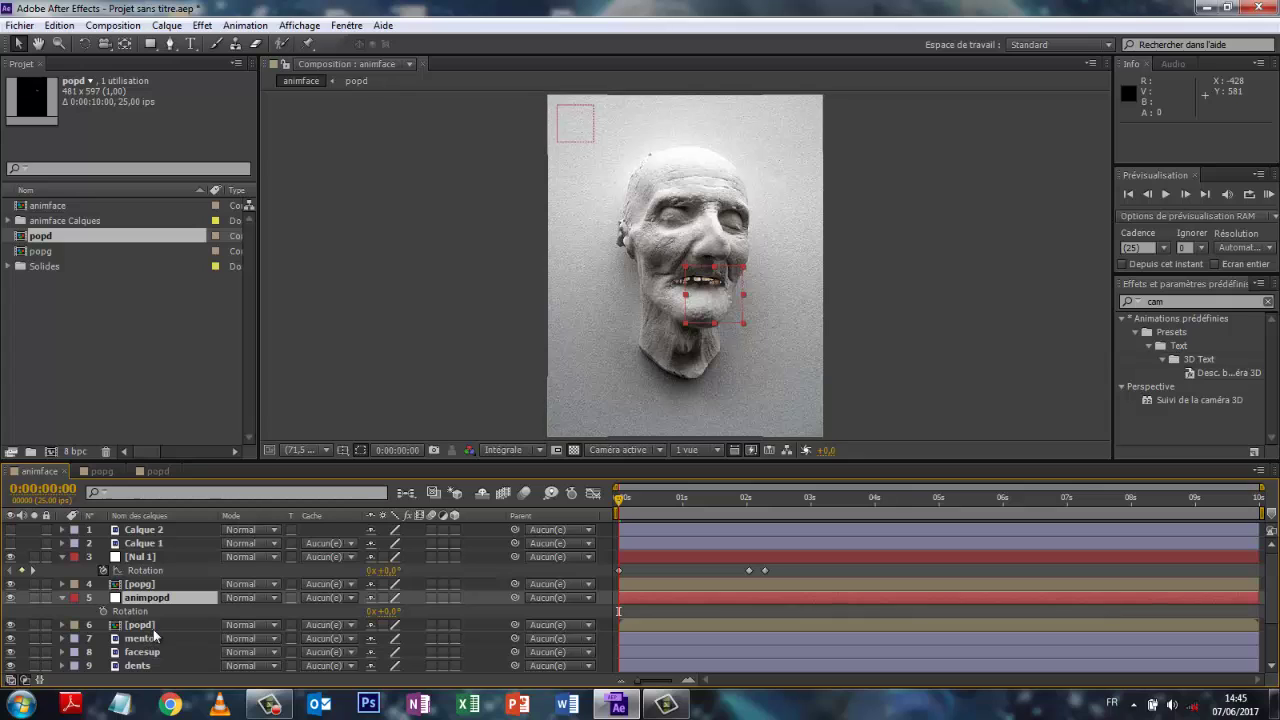
Step: Enable time remapping on the popd layer
click(145, 625)
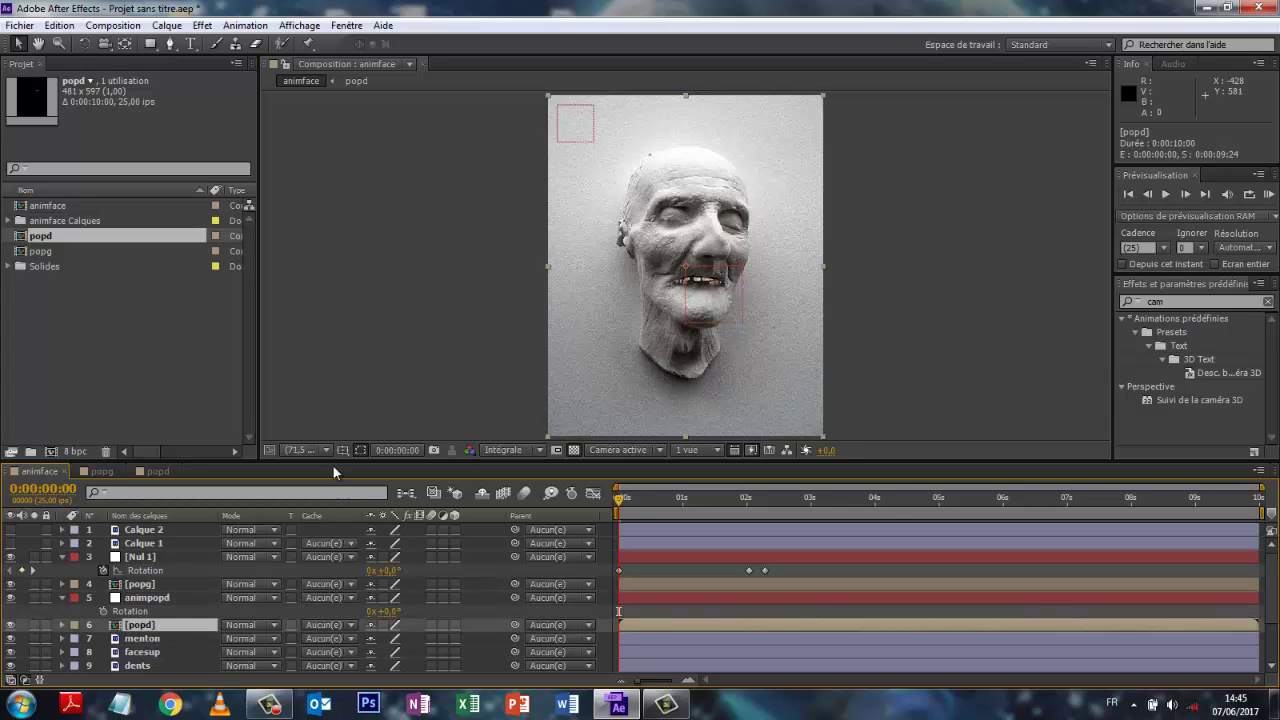
click(168, 26)
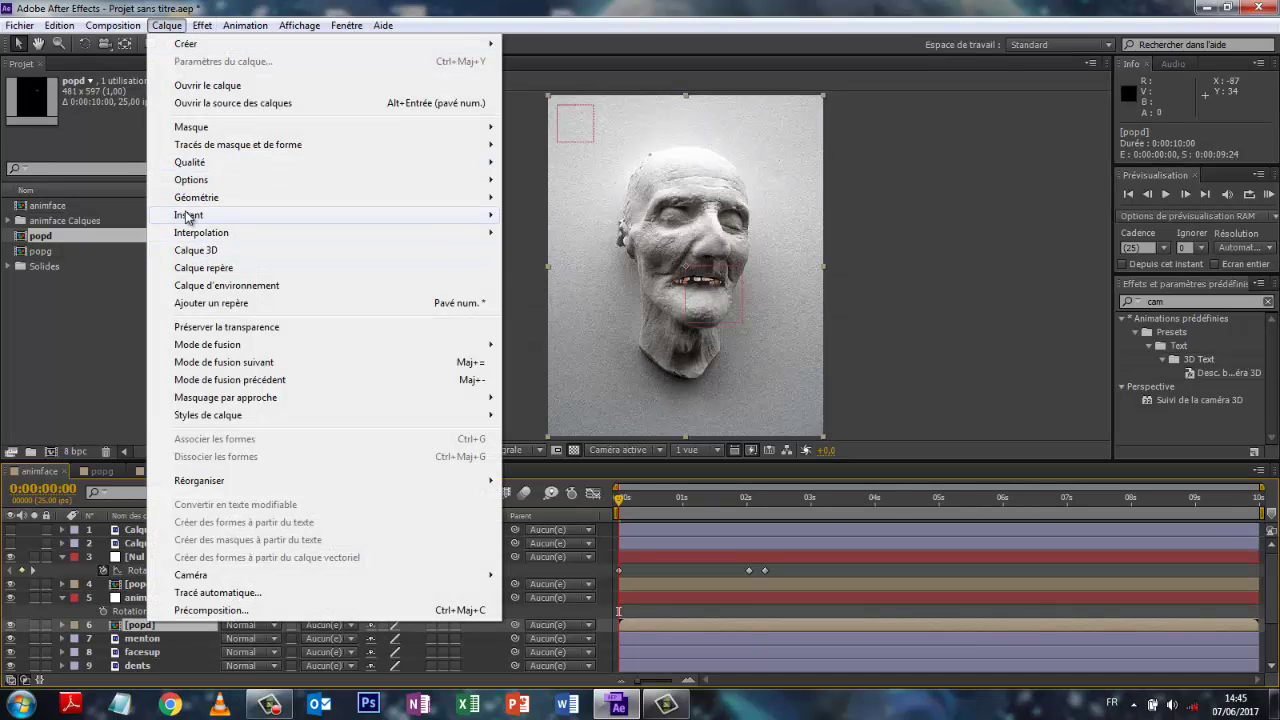
mouse_move(190, 215)
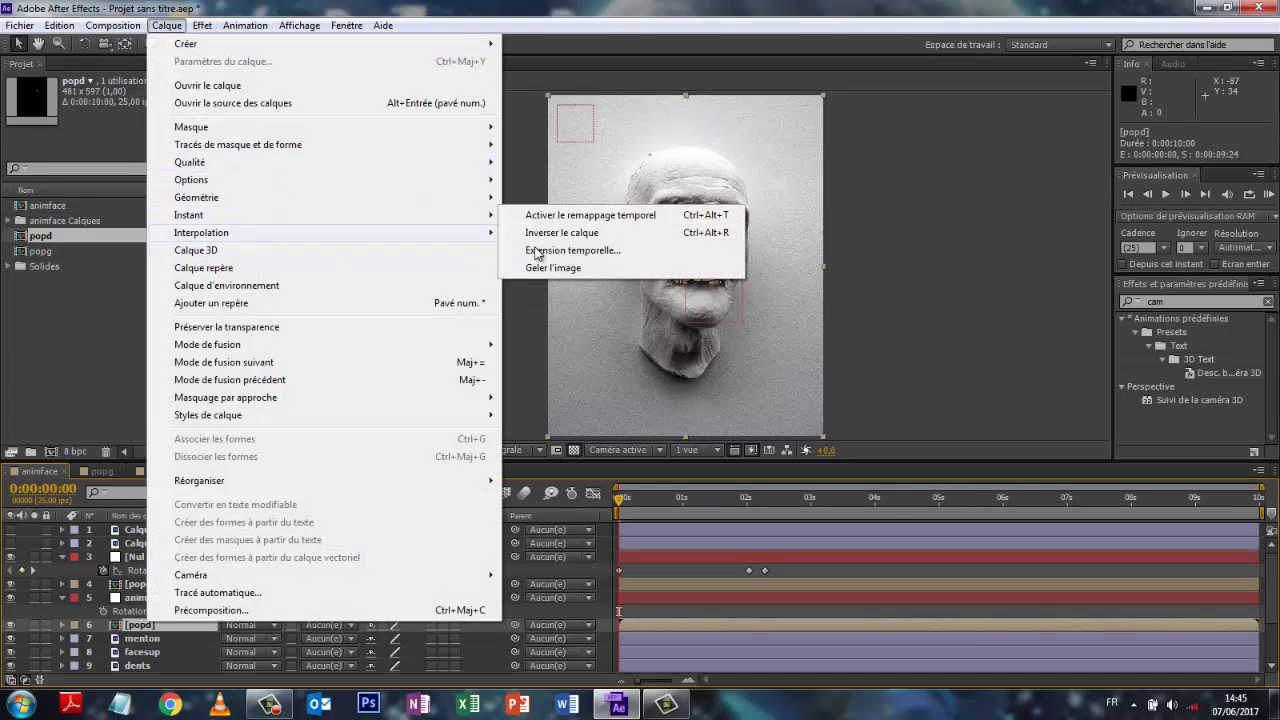
click(590, 215)
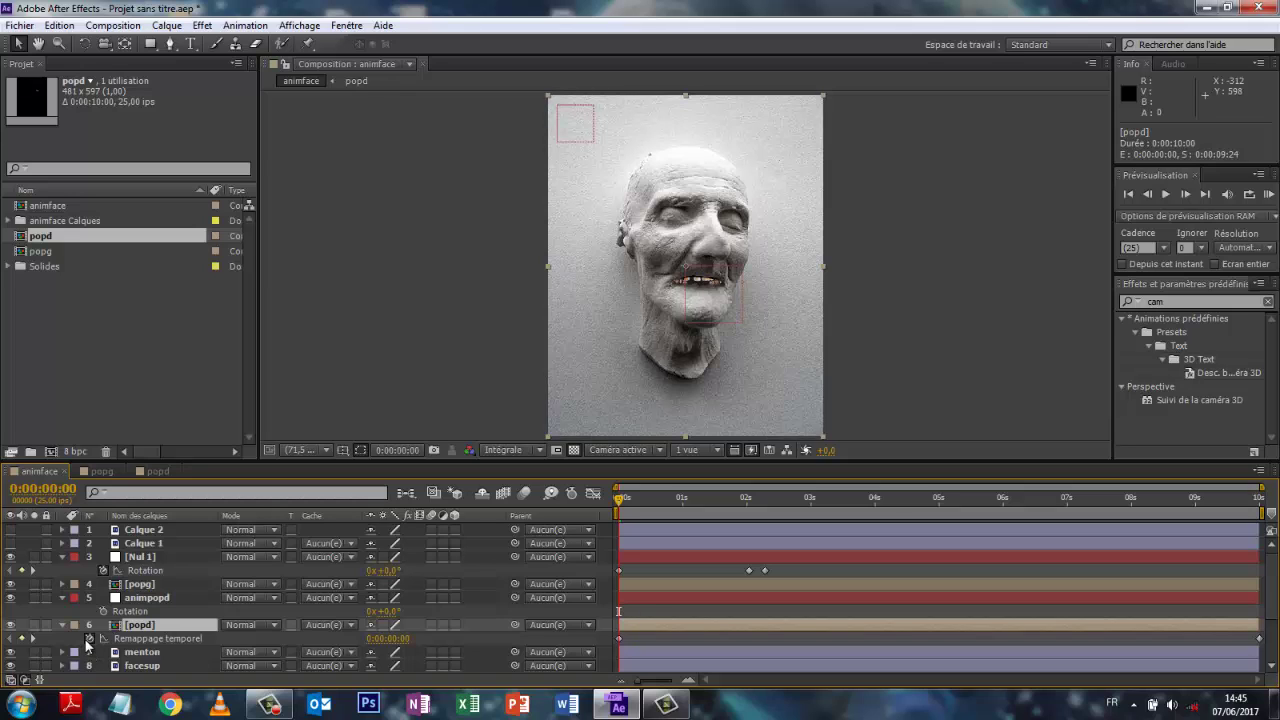
Step: Link popd's time remap to the null's rotation with the expression thisComp.layer("animpopd").transform.rotation/23.97
alt+click(90, 640)
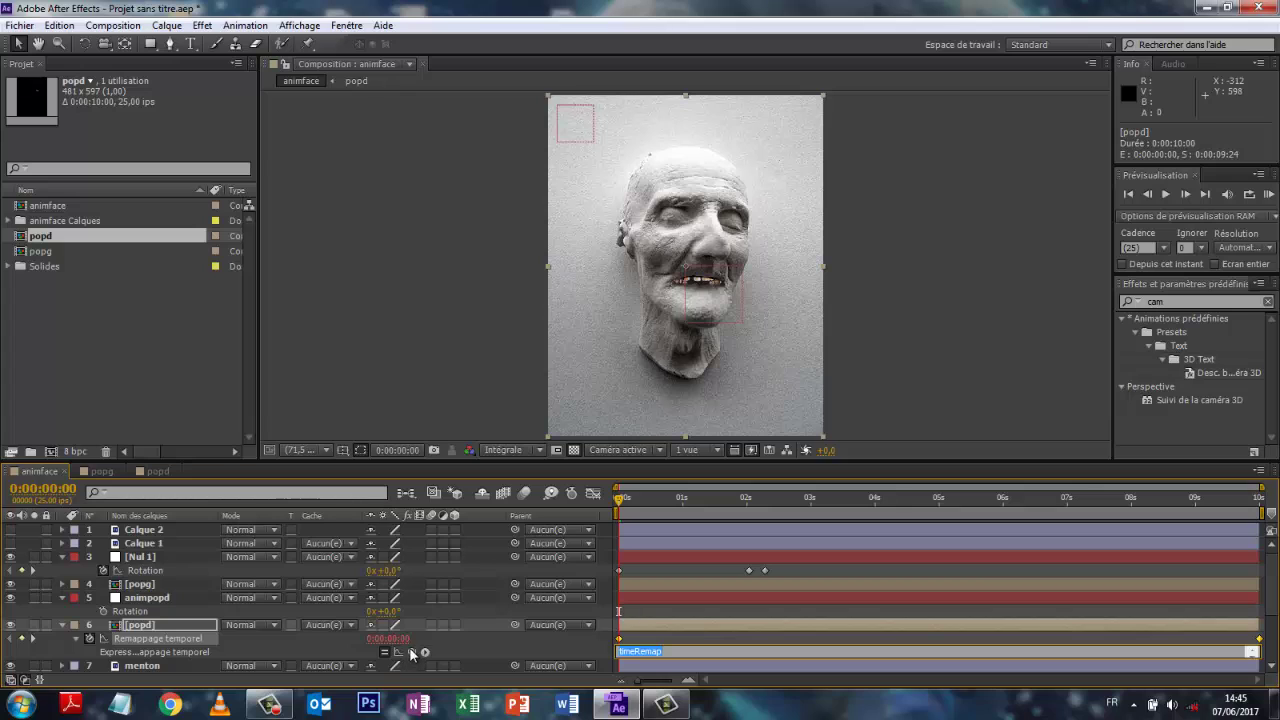
drag(412, 652, 101, 620)
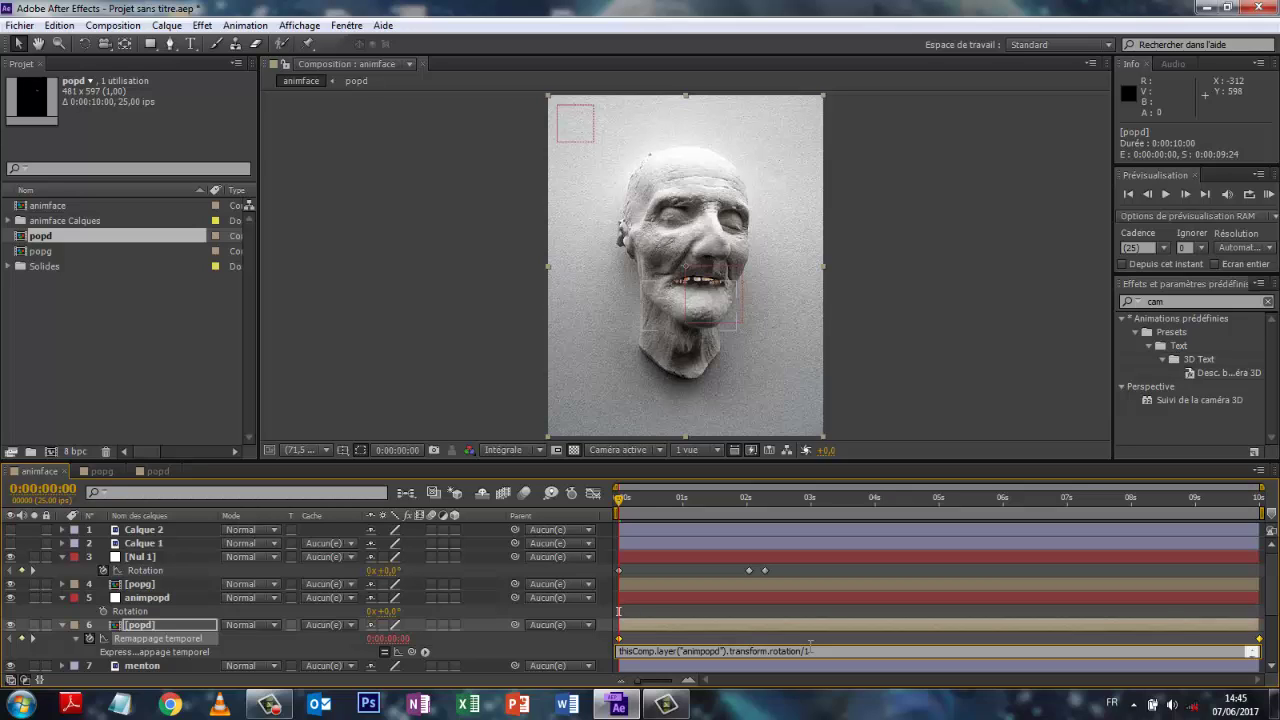
text(/23.97)
click(461, 408)
drag(722, 302, 780, 258)
click(59, 25)
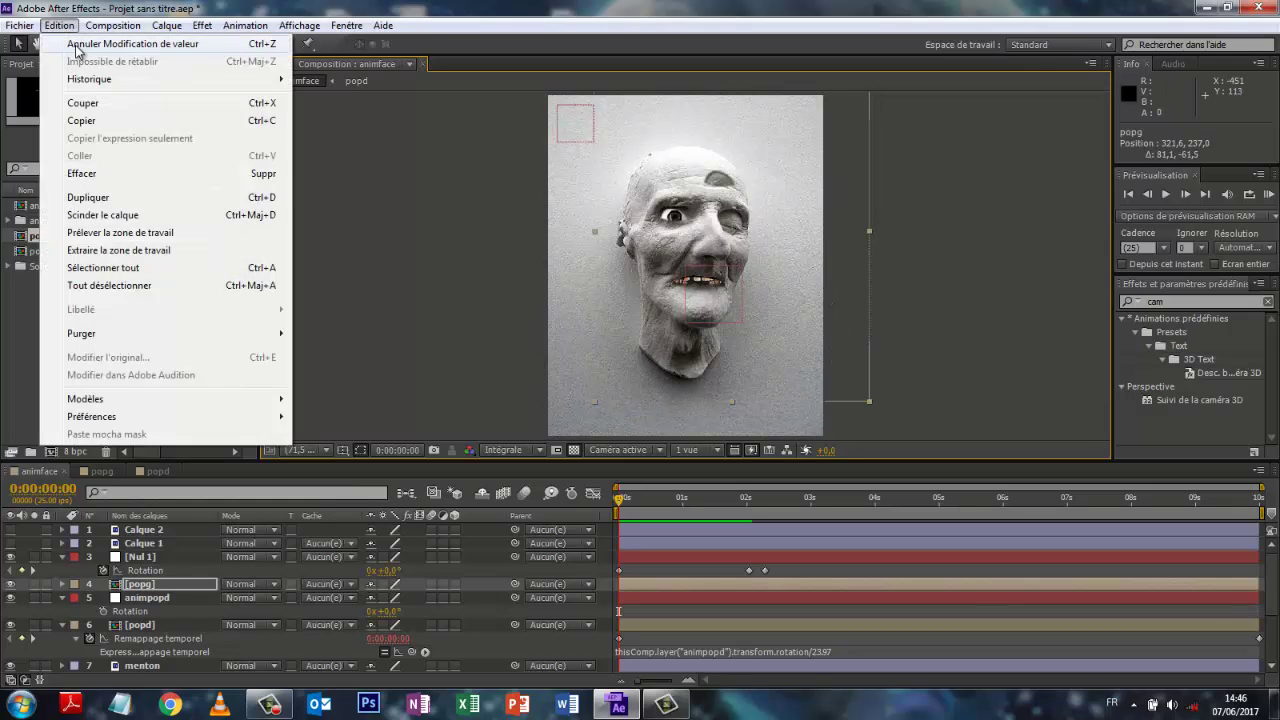
click(88, 39)
Step: Move the animpopd null to the upper-right corner of the face image, at about 369, 6
click(150, 597)
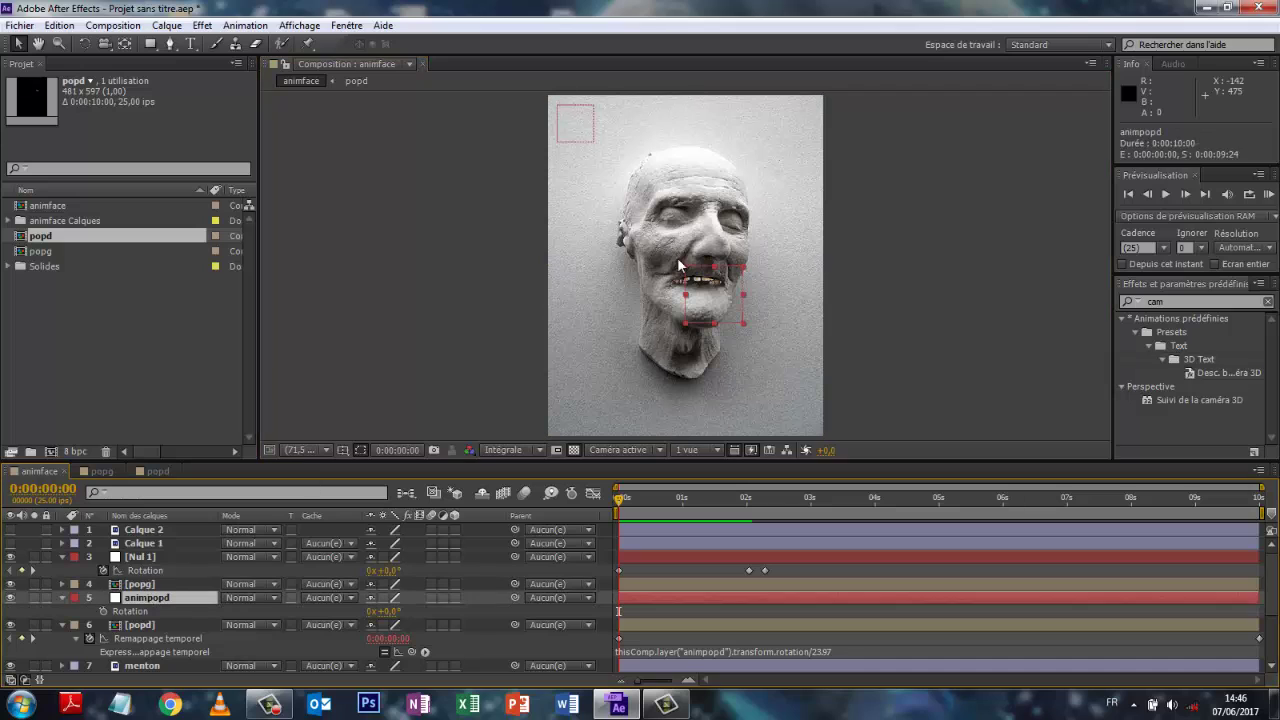
drag(726, 300, 800, 136)
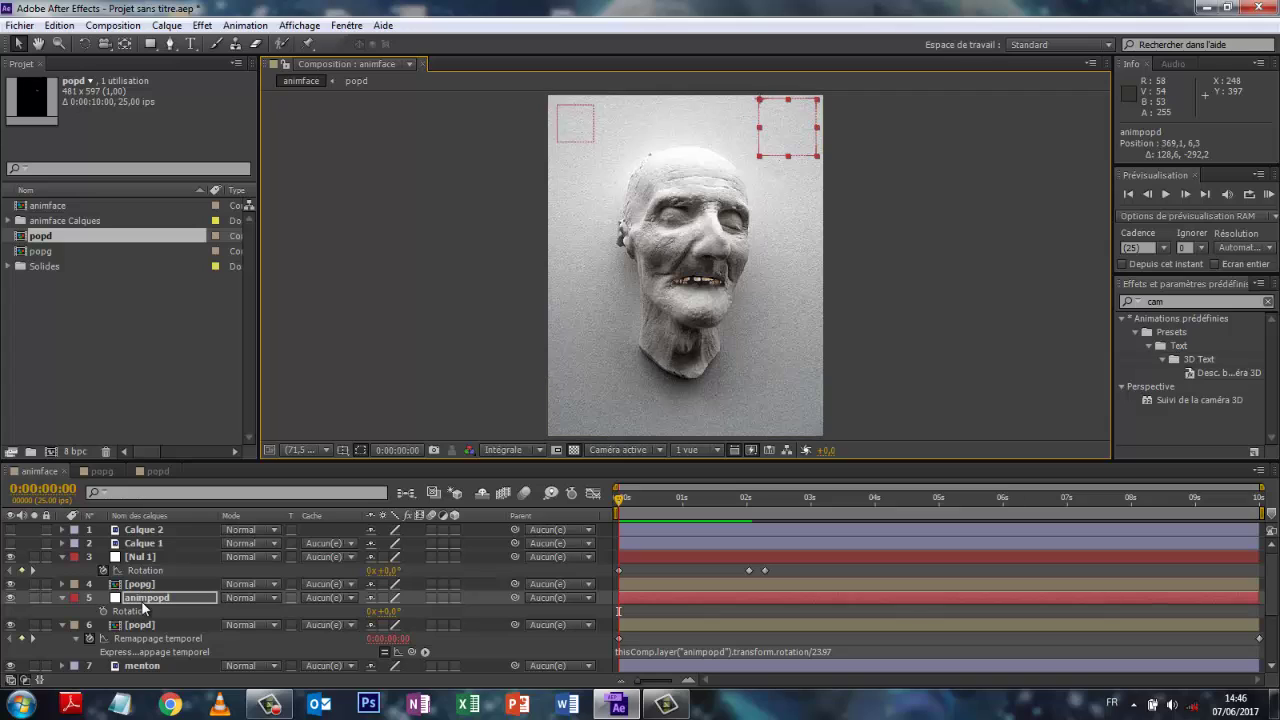
Step: Test the popd eyelid by setting the animpopd null's rotation to 2°, 1° and 0° in turn
click(391, 612)
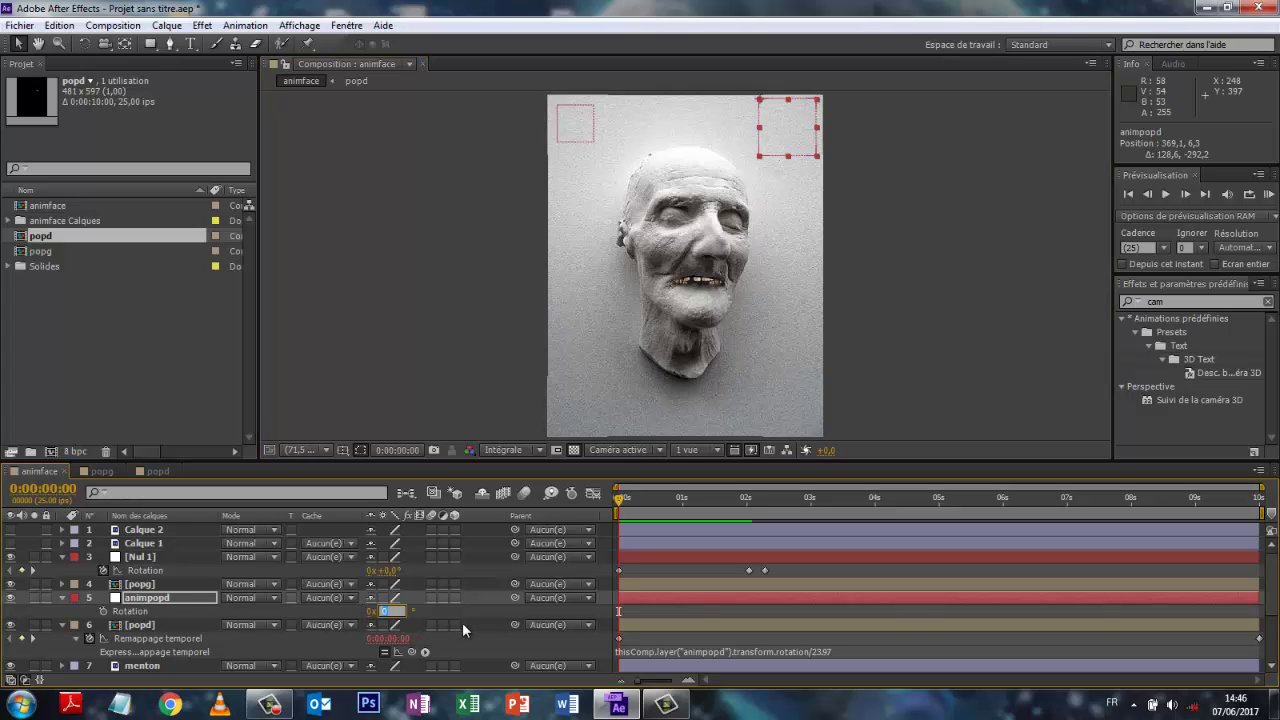
text(2)
key(Return)
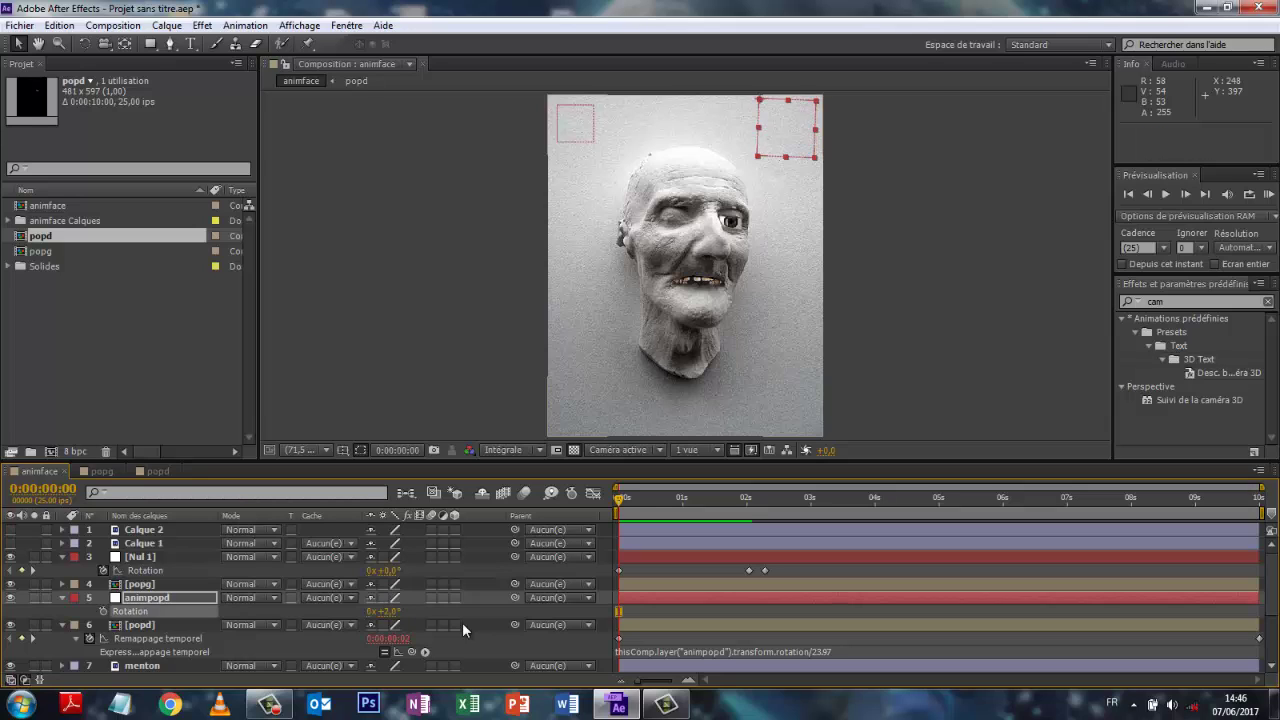
click(390, 611)
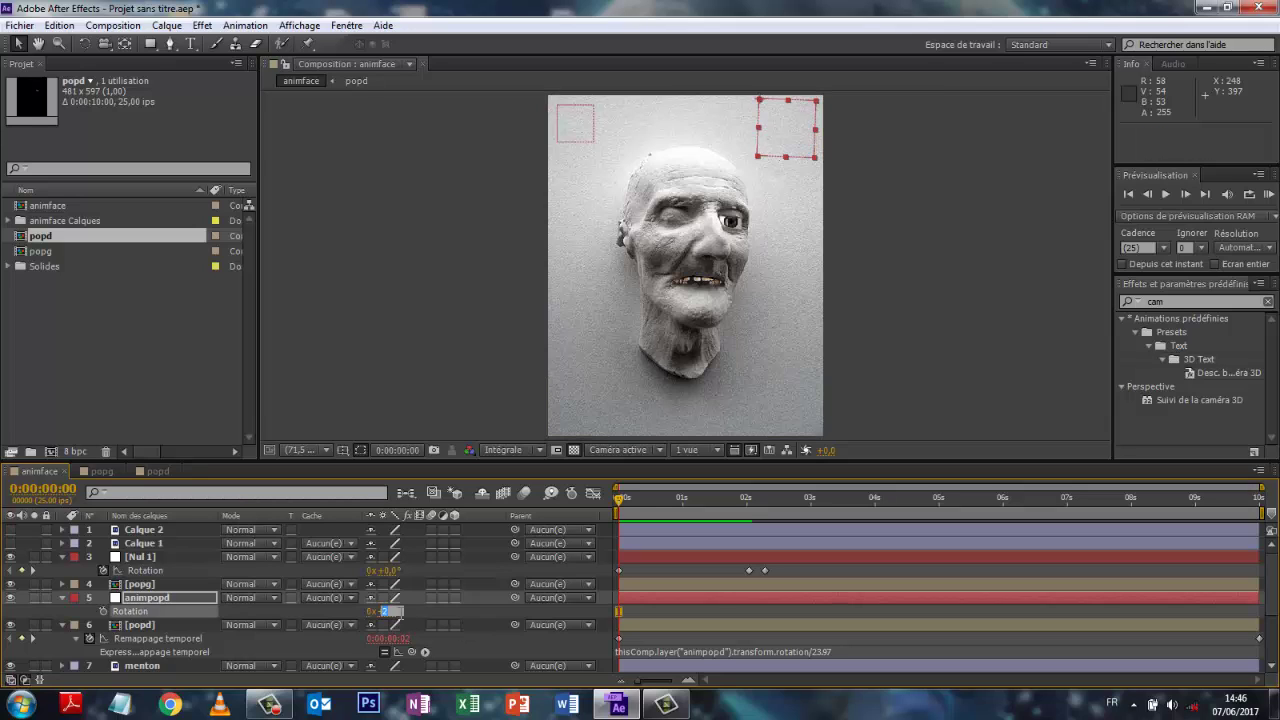
text(1)
click(461, 614)
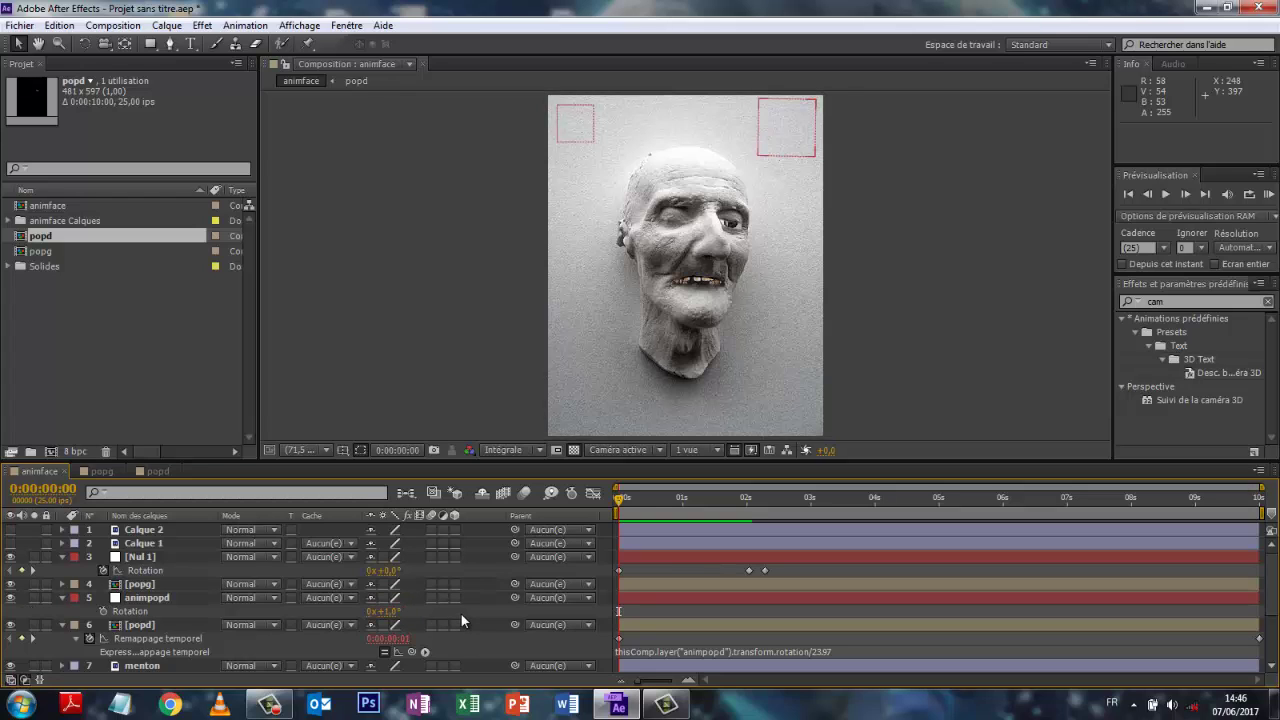
click(392, 611)
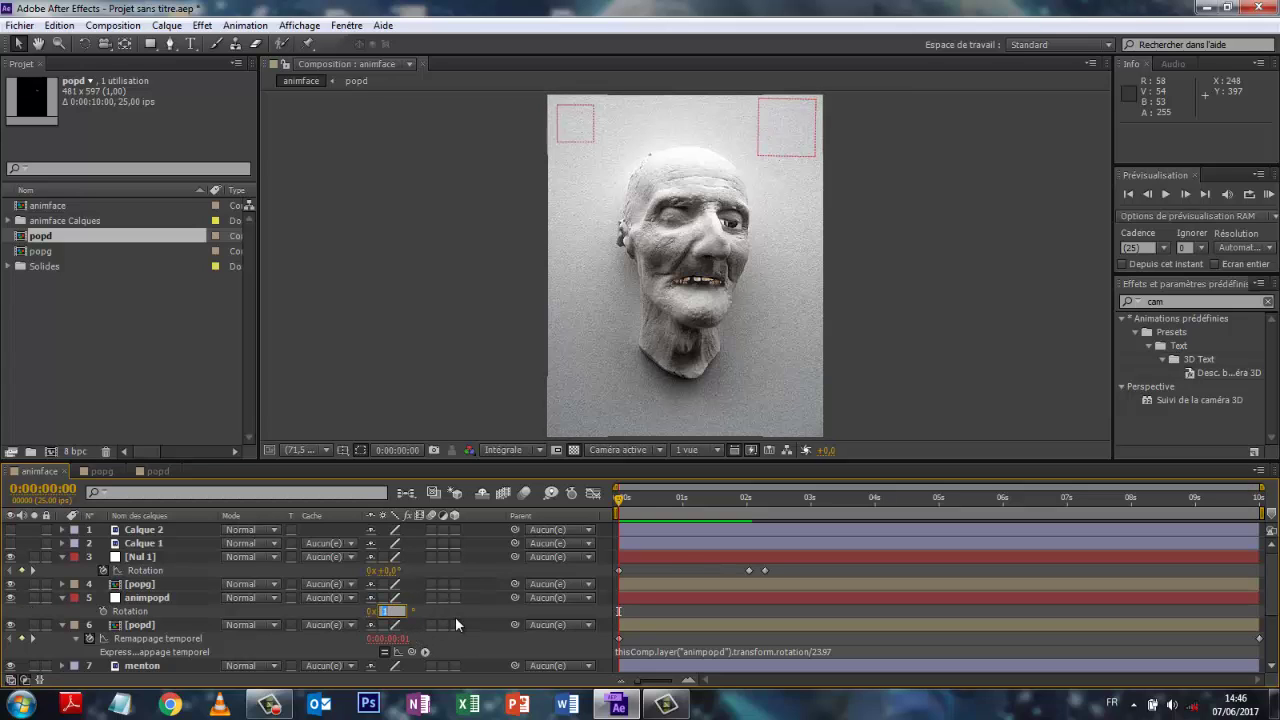
text(0)
click(472, 613)
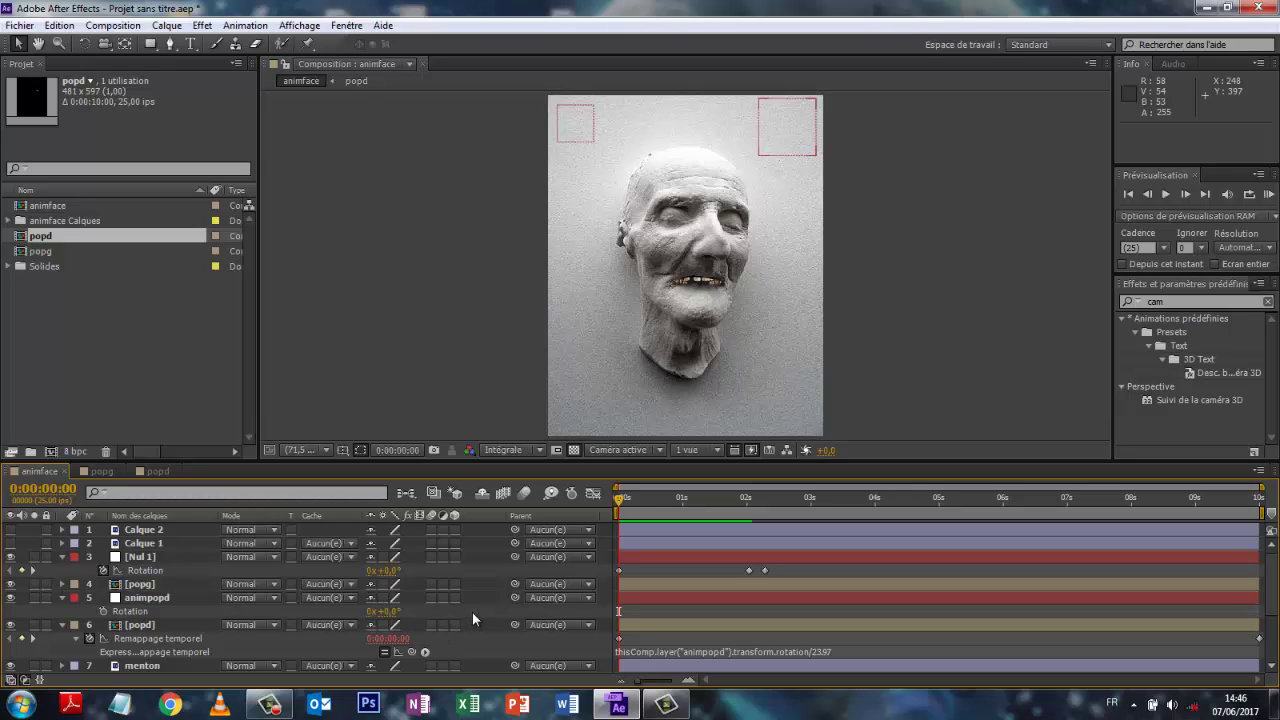
Step: Collapse the popd layer and set animpopd rotation keyframes of 0° at the composition start and at 0:00:02:01
click(62, 624)
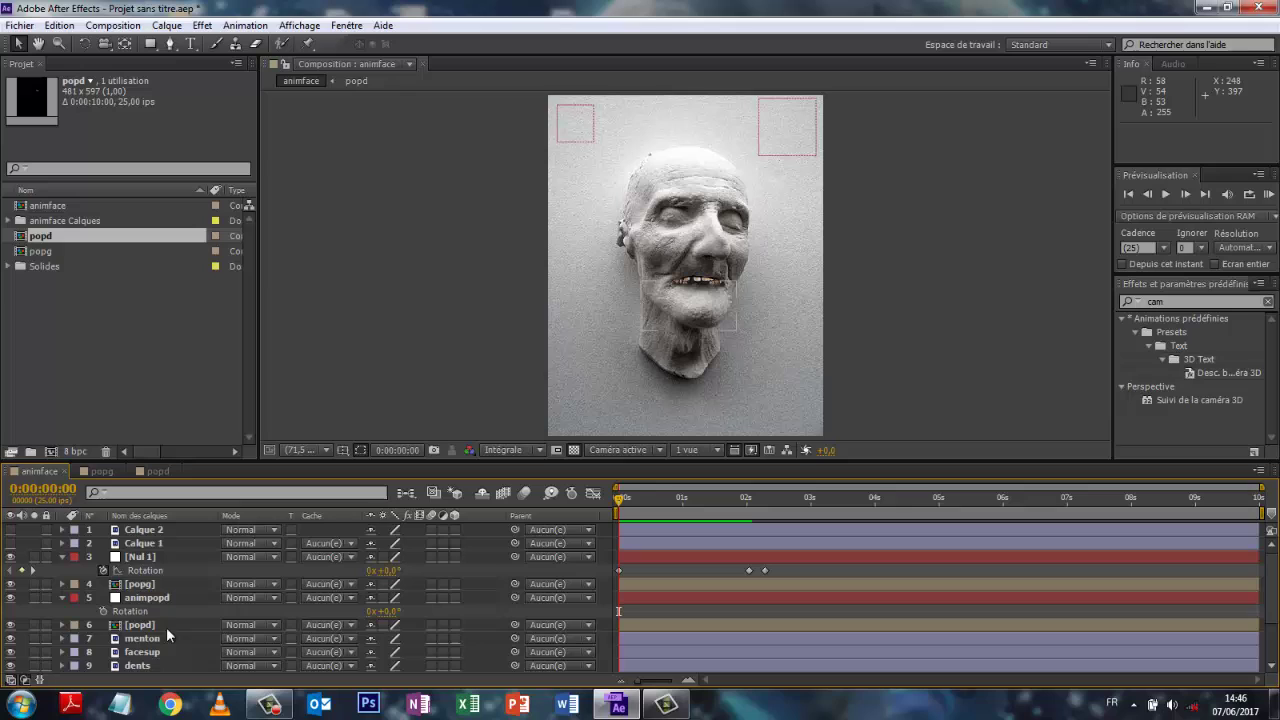
click(102, 611)
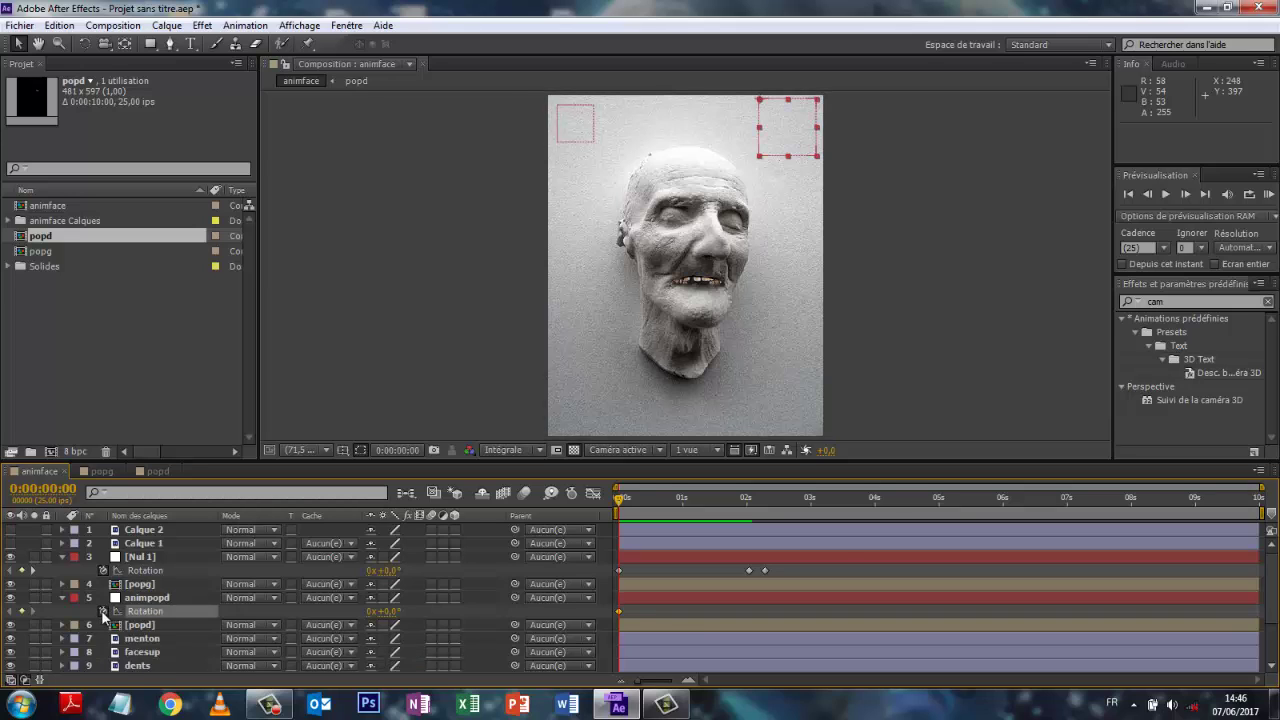
click(621, 499)
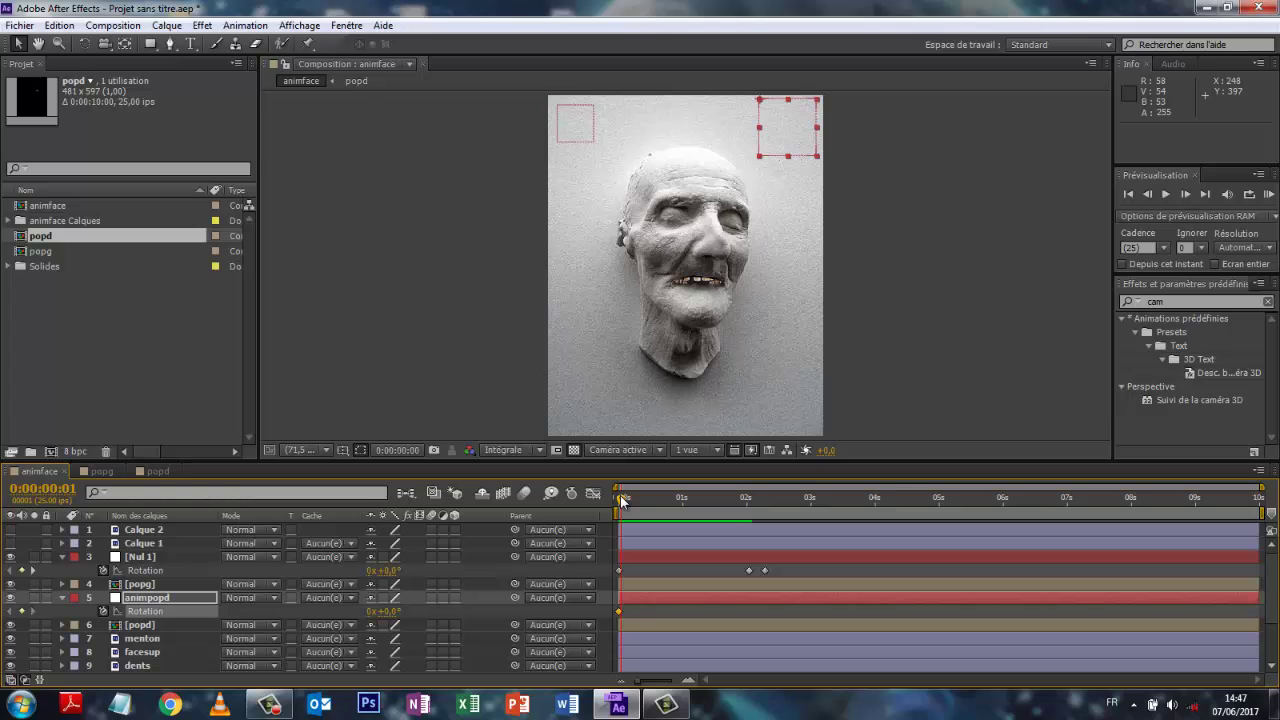
drag(621, 499, 752, 510)
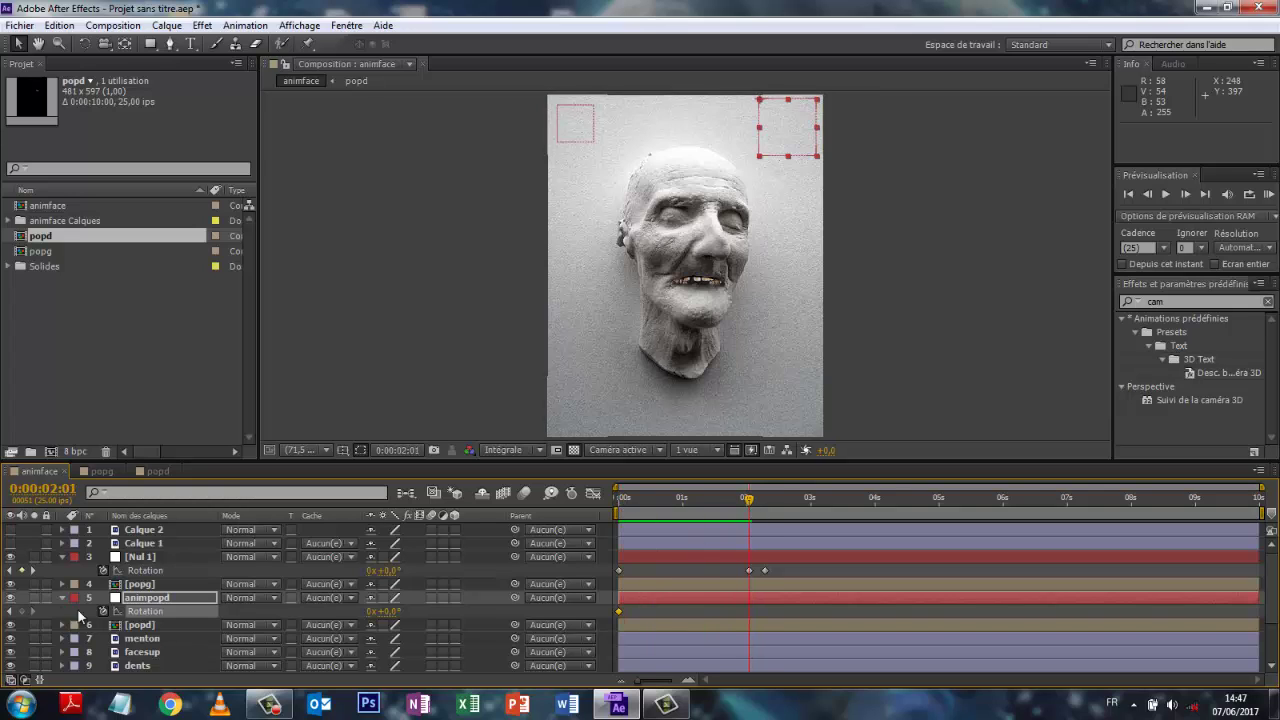
click(22, 611)
Step: Set the animpopd null's rotation to 2° at 0:00:02:07, aligned with the other null's last keyframe
drag(752, 505, 765, 505)
click(395, 611)
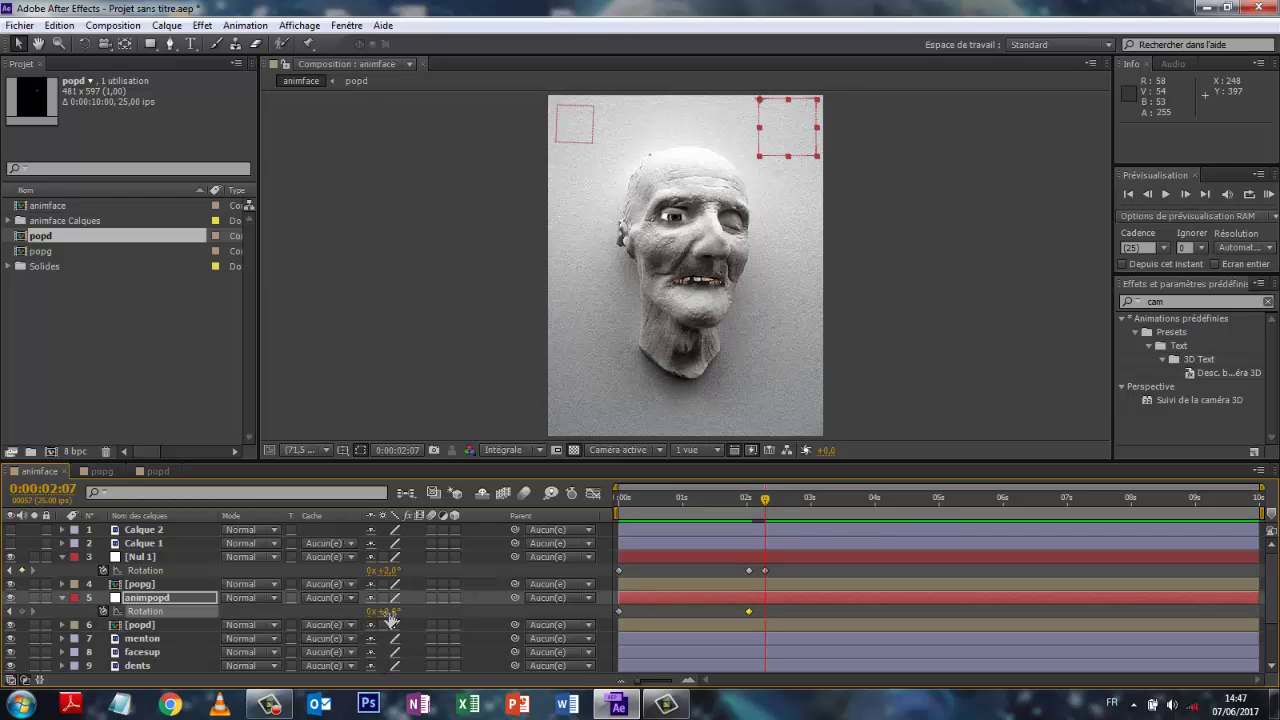
text(2)
click(487, 609)
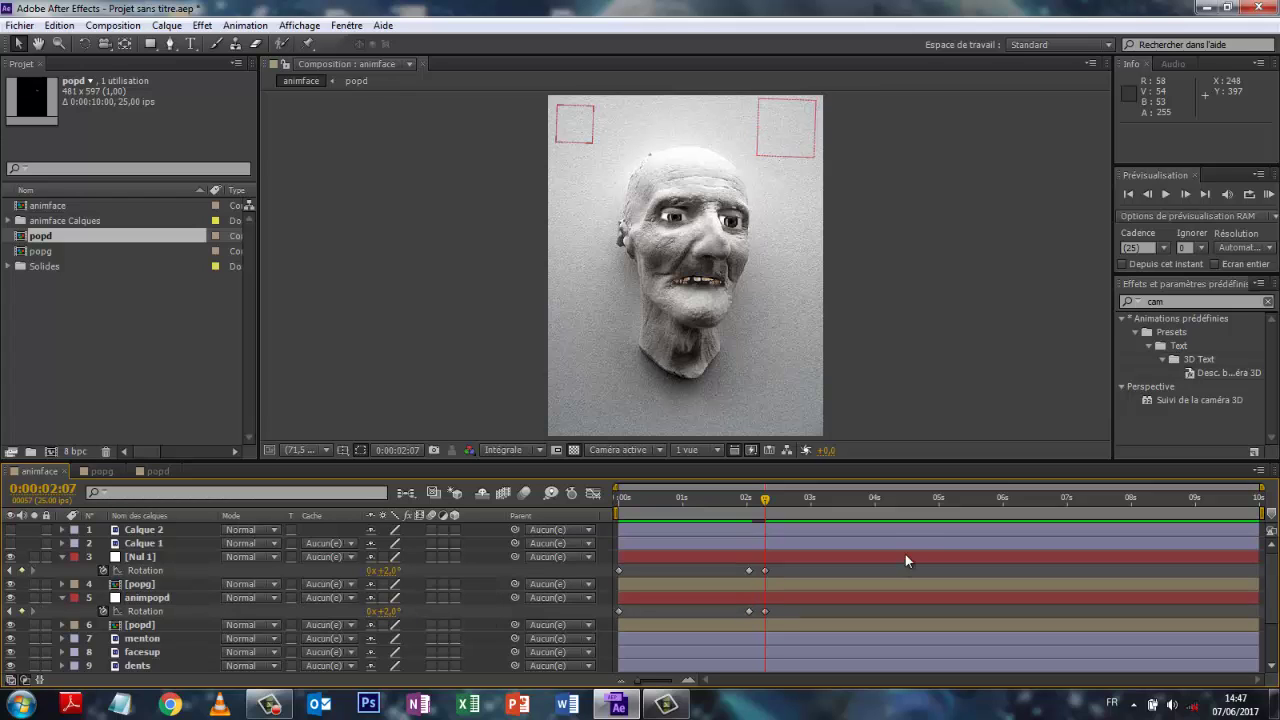
Step: Preview the animation of both eyelids from the start of the composition
drag(766, 500, 579, 528)
key(KP_0)
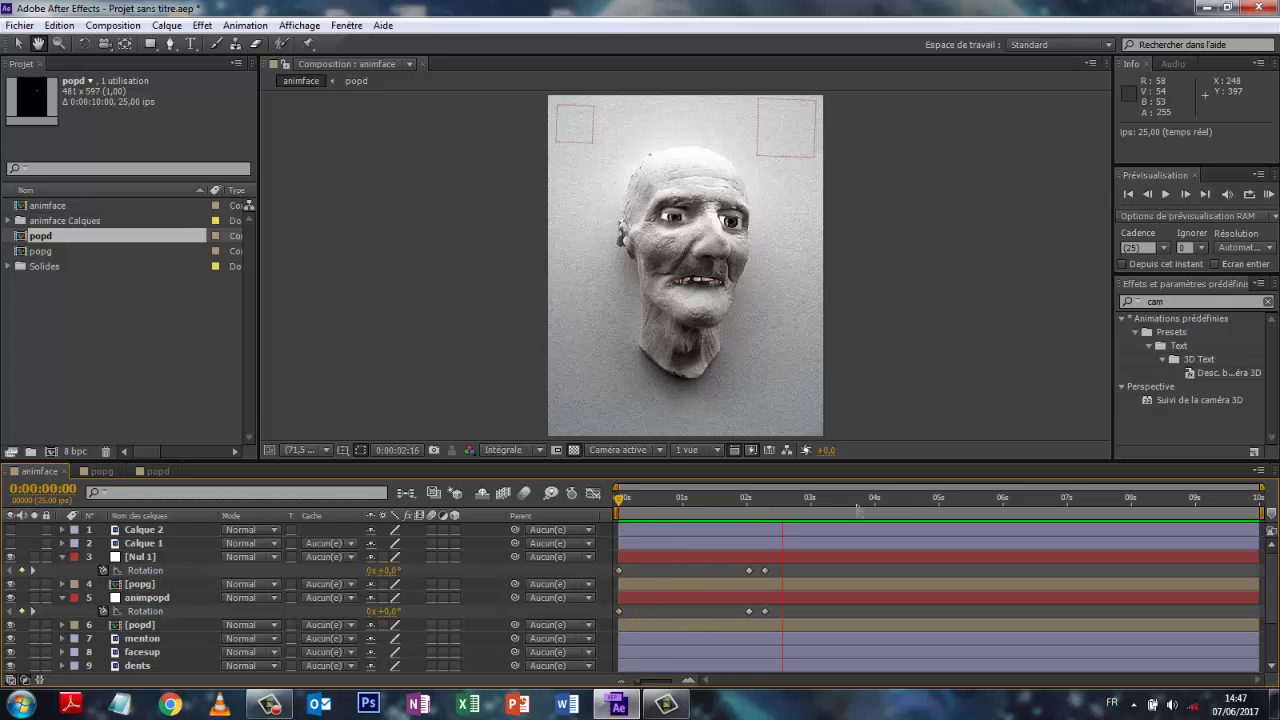
key(space)
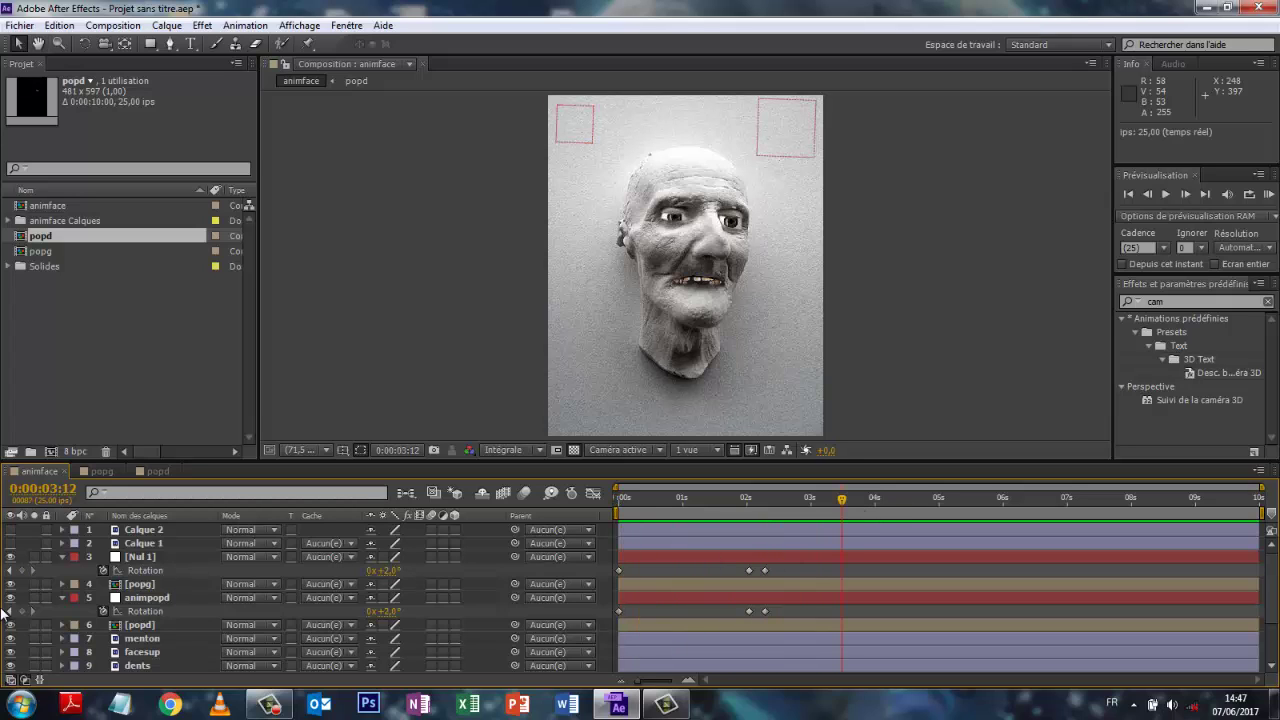
Step: Collapse both null layers and raise the menton layer to position 246.5, 351.5 so the mouth closes
click(60, 596)
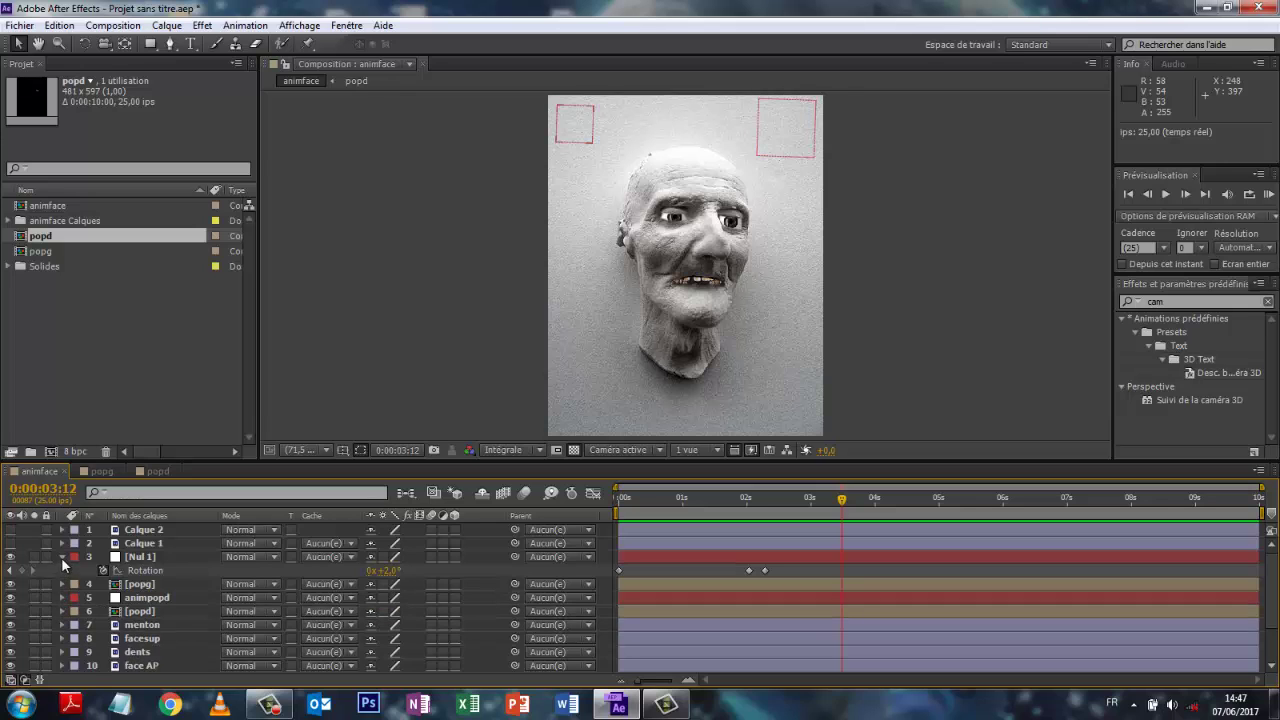
click(61, 557)
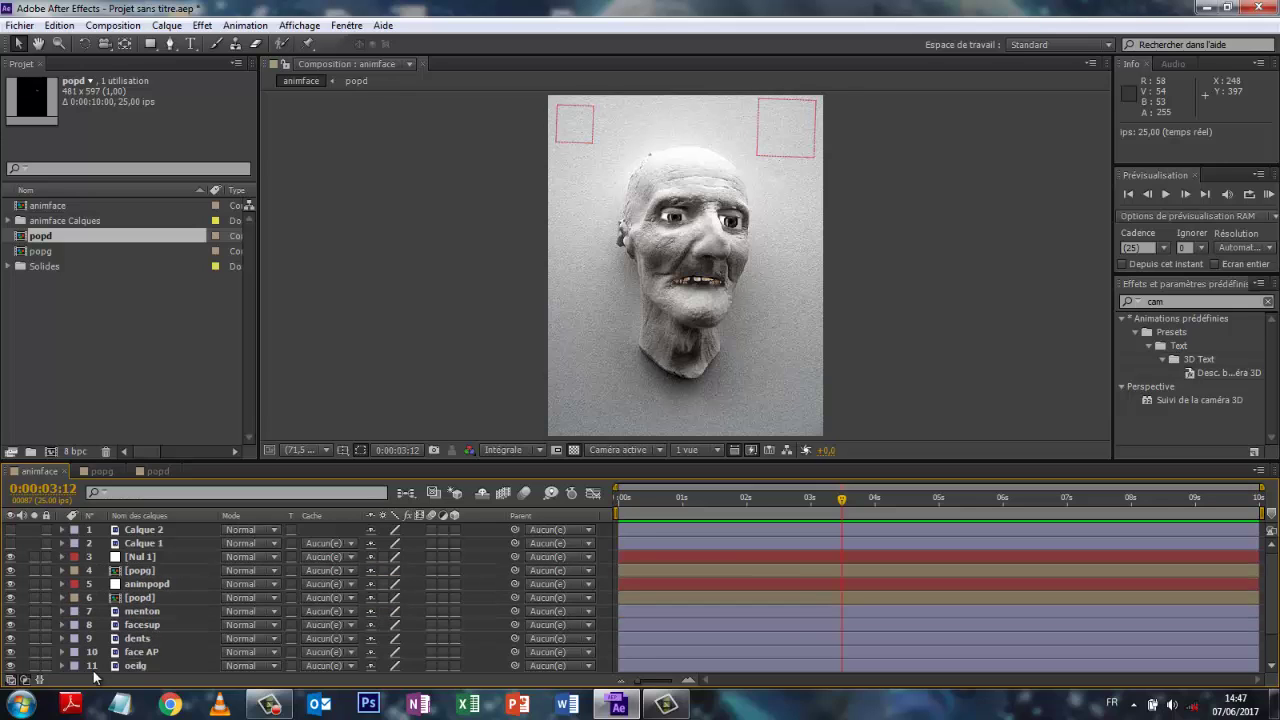
click(150, 611)
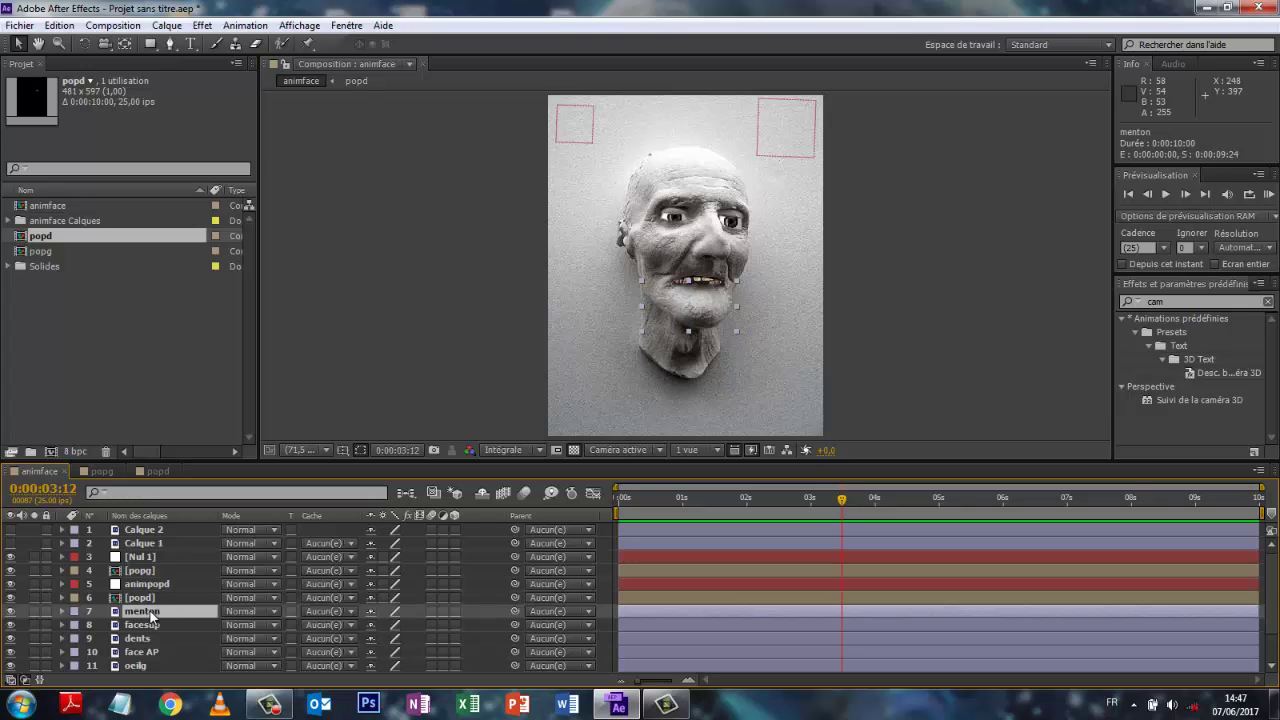
key(p)
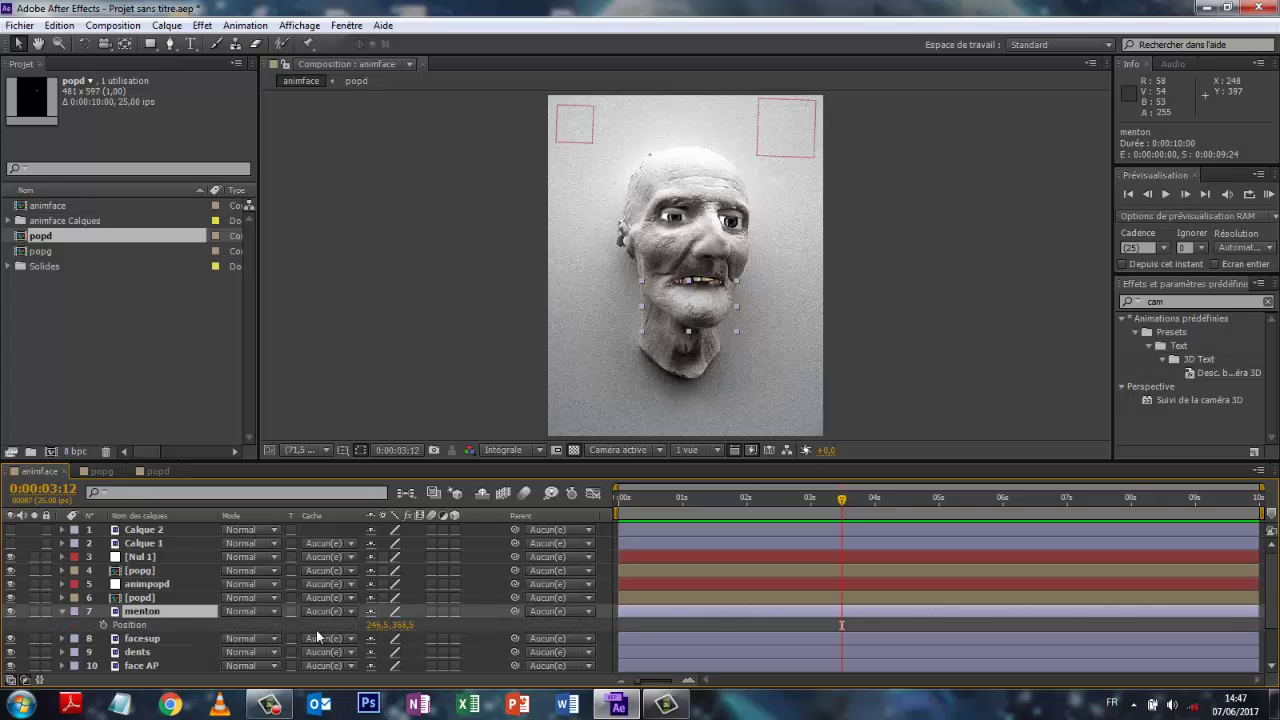
mouse_move(405, 625)
mouse_down()
mouse_move(429, 625)
mouse_move(391, 628)
mouse_up()
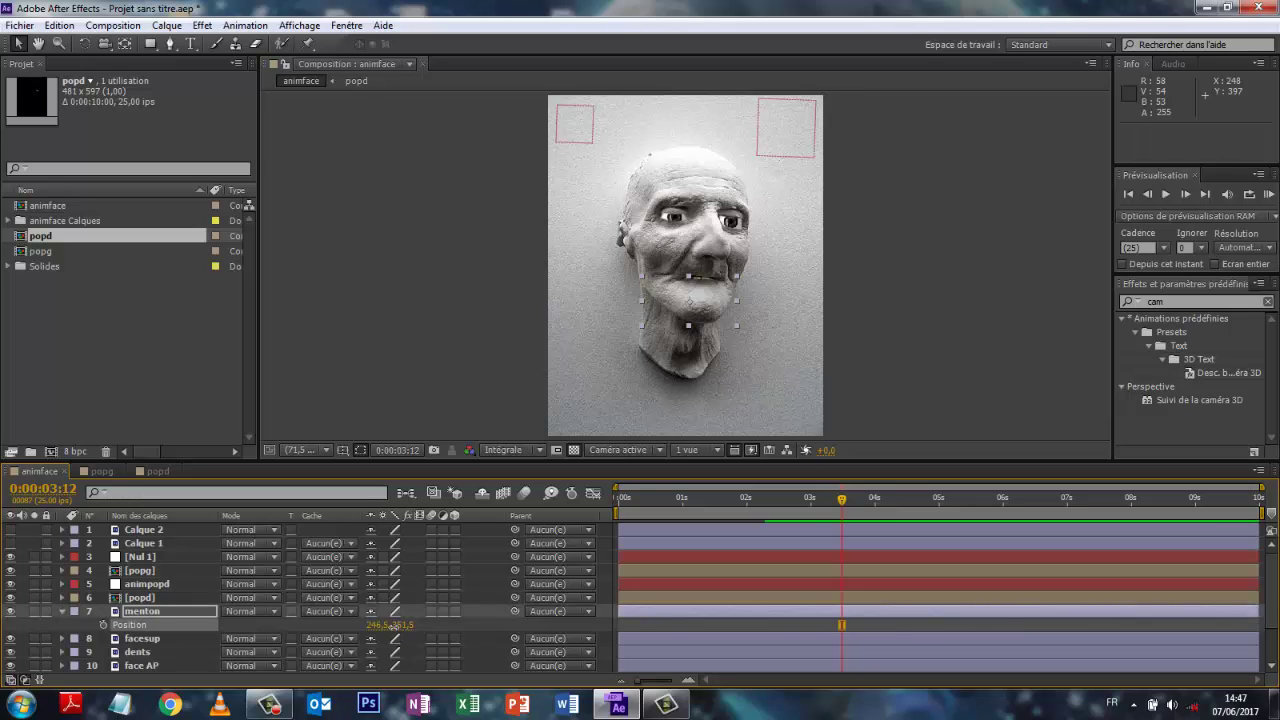
drag(400, 632, 392, 632)
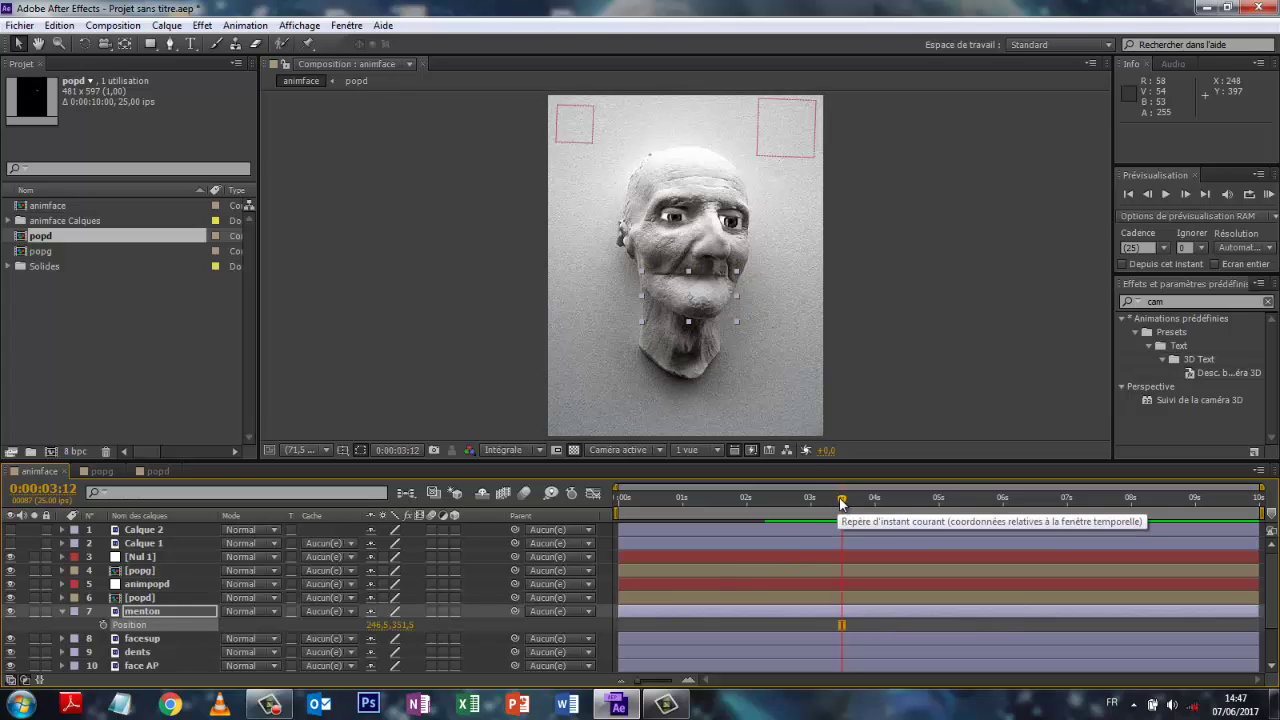
Step: Keyframe the closed menton position at 0:00:02:00 and lower the chin to about 246.5, 365.5 at 0:00:02:13
drag(849, 499, 745, 514)
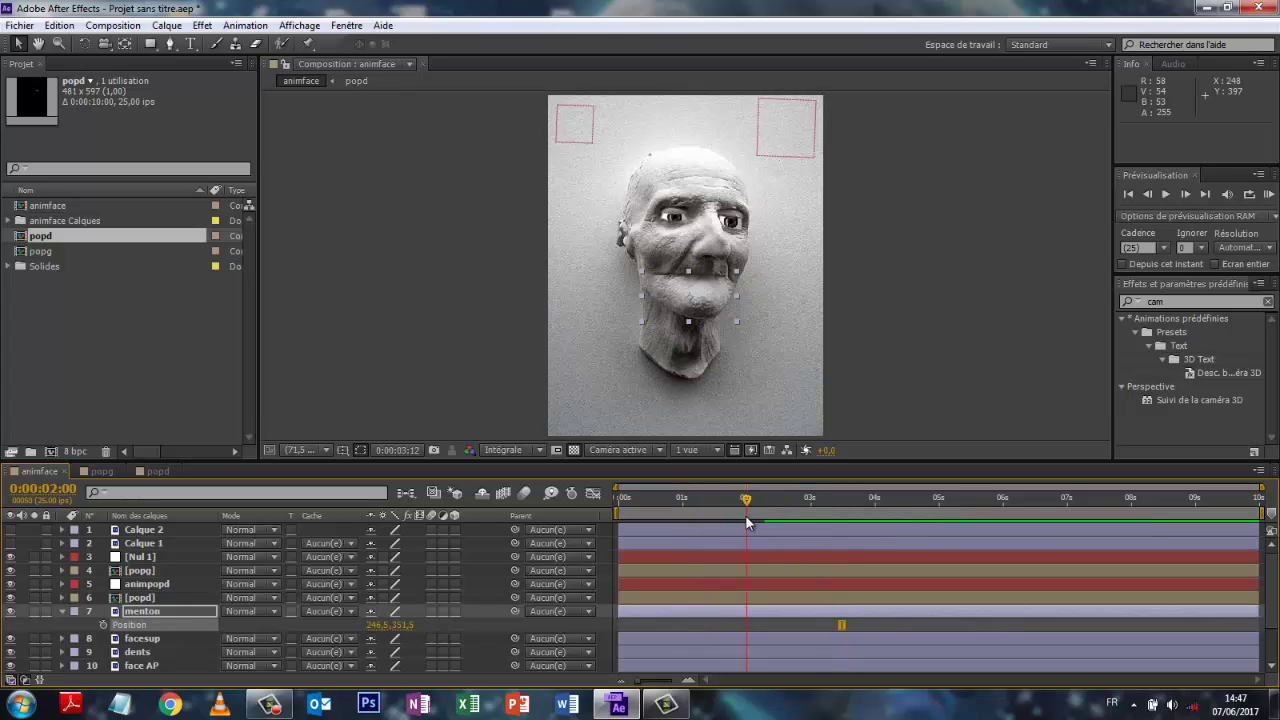
click(101, 625)
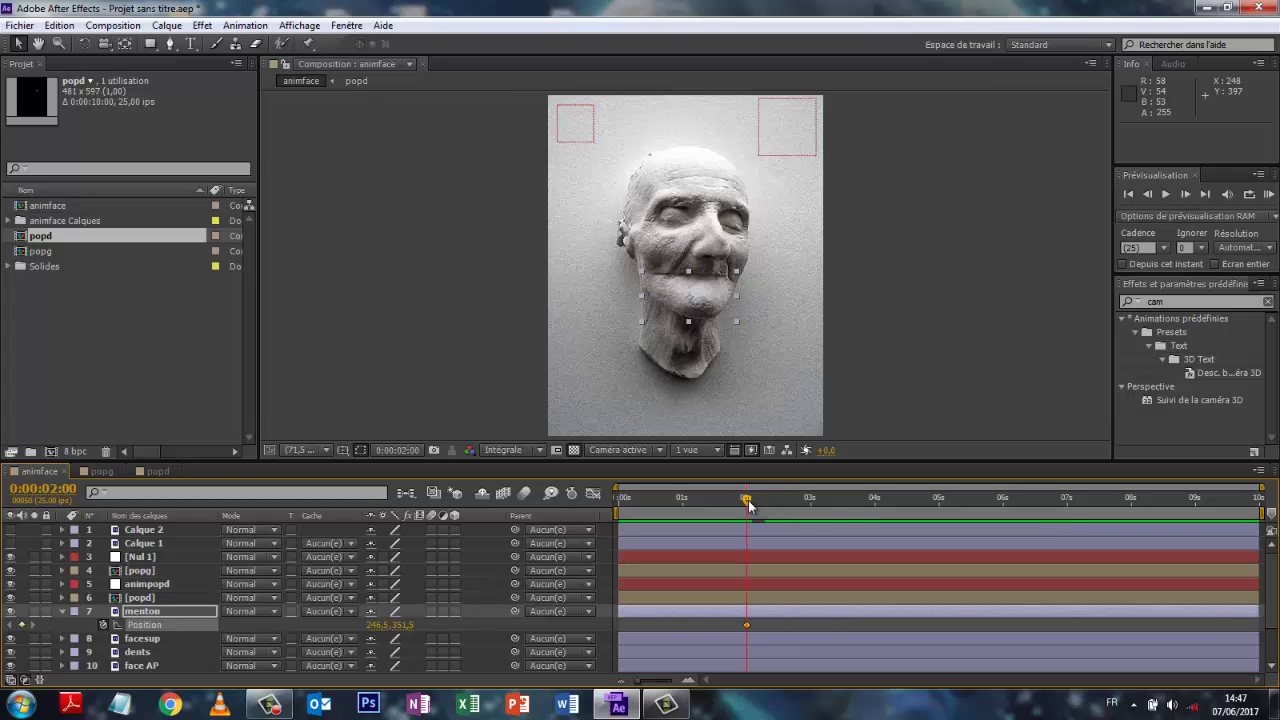
key(Page_Down)
mouse_move(786, 511)
mouse_down()
mouse_move(807, 512)
mouse_move(780, 511)
mouse_up()
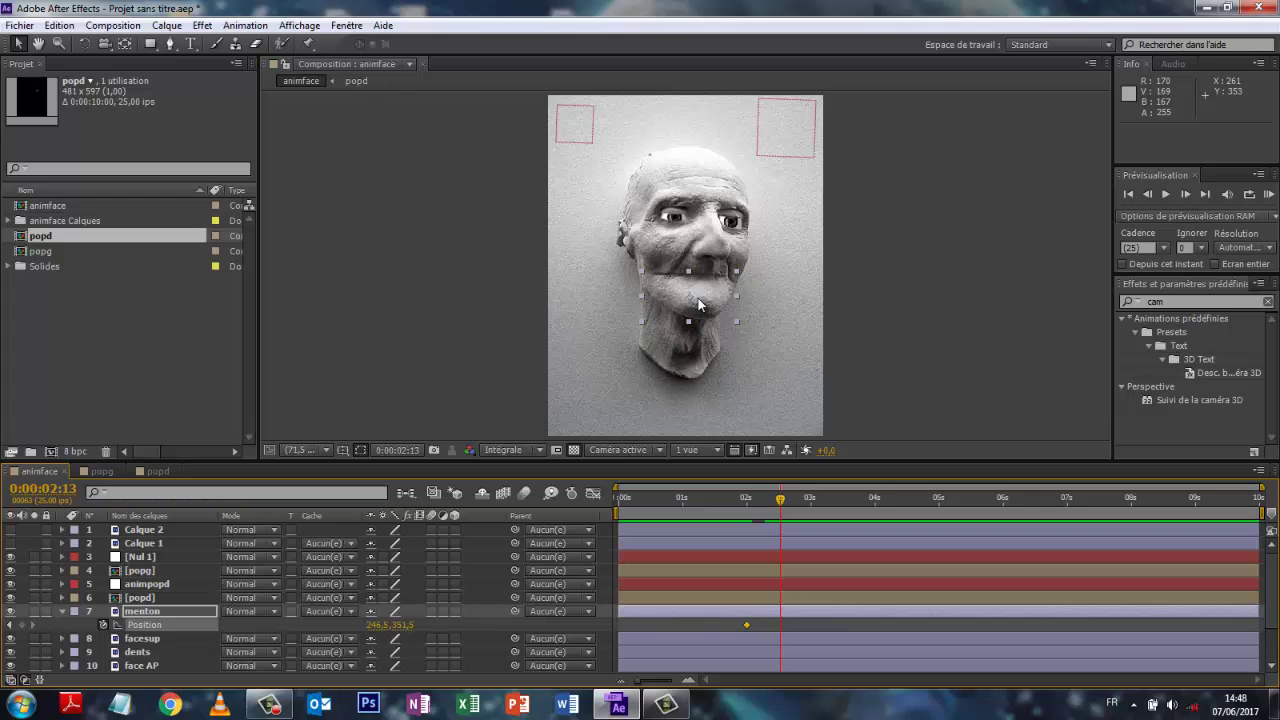
drag(697, 303, 704, 307)
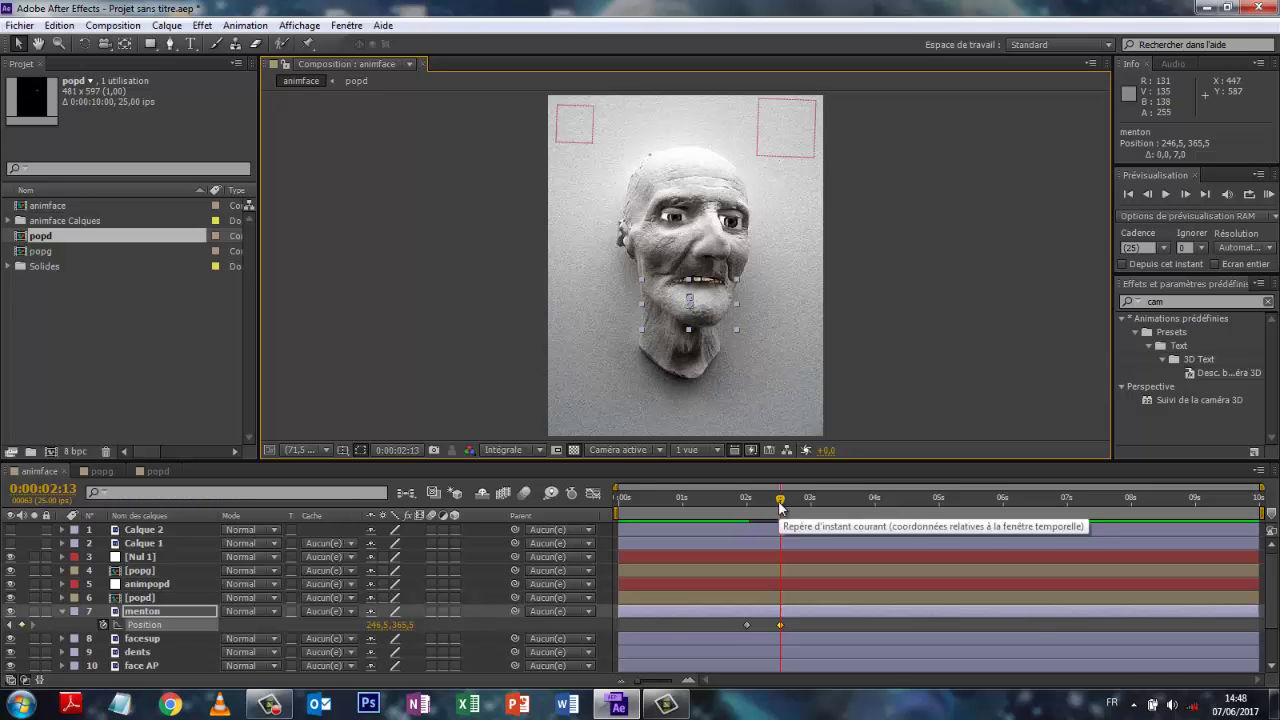
Step: Add menton position keyframes with a vertical value of about 355.7 at 0:00:02:24, 371.1 at 0:00:03:09 and 359.9 at 0:00:03:22
drag(781, 510, 808, 512)
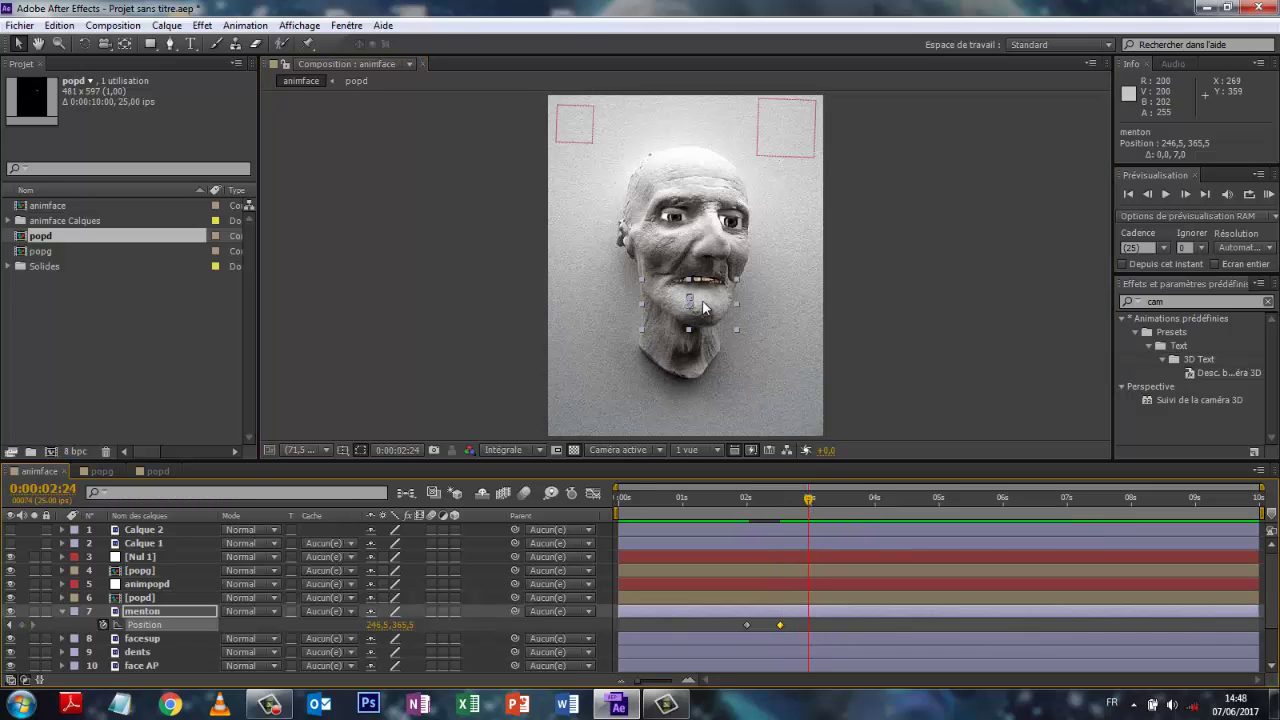
drag(708, 307, 704, 302)
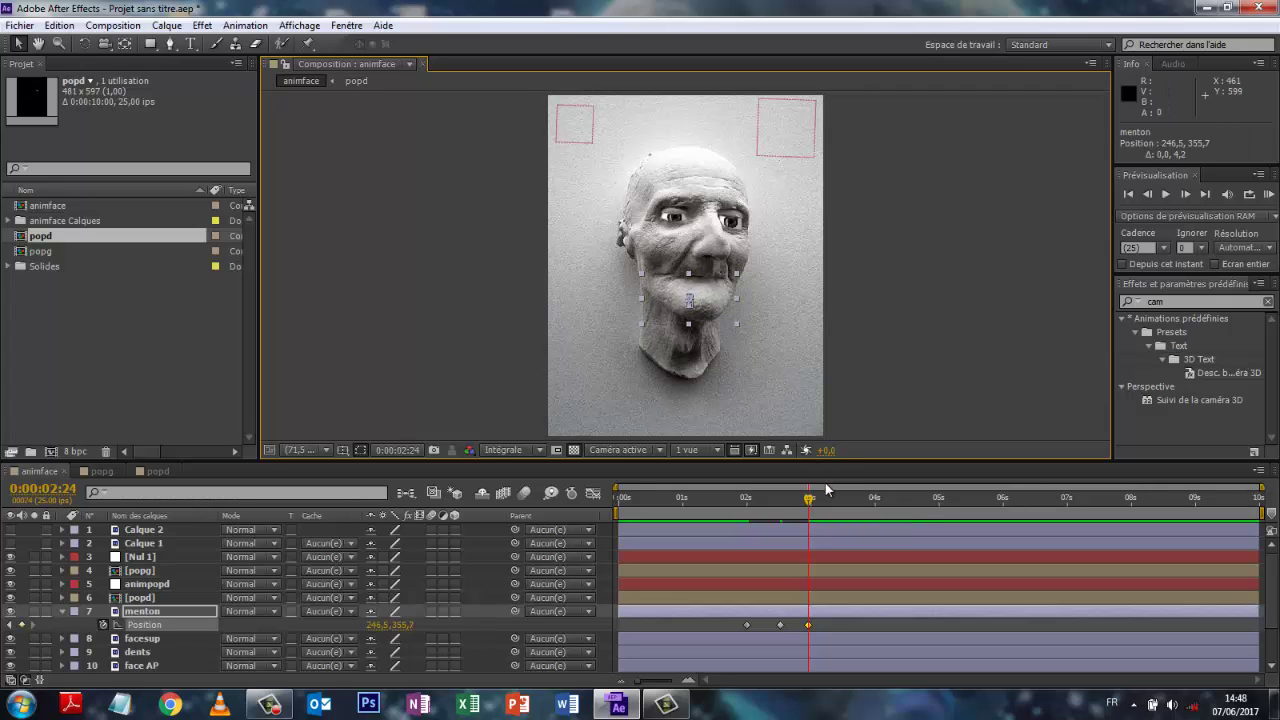
drag(810, 505, 836, 510)
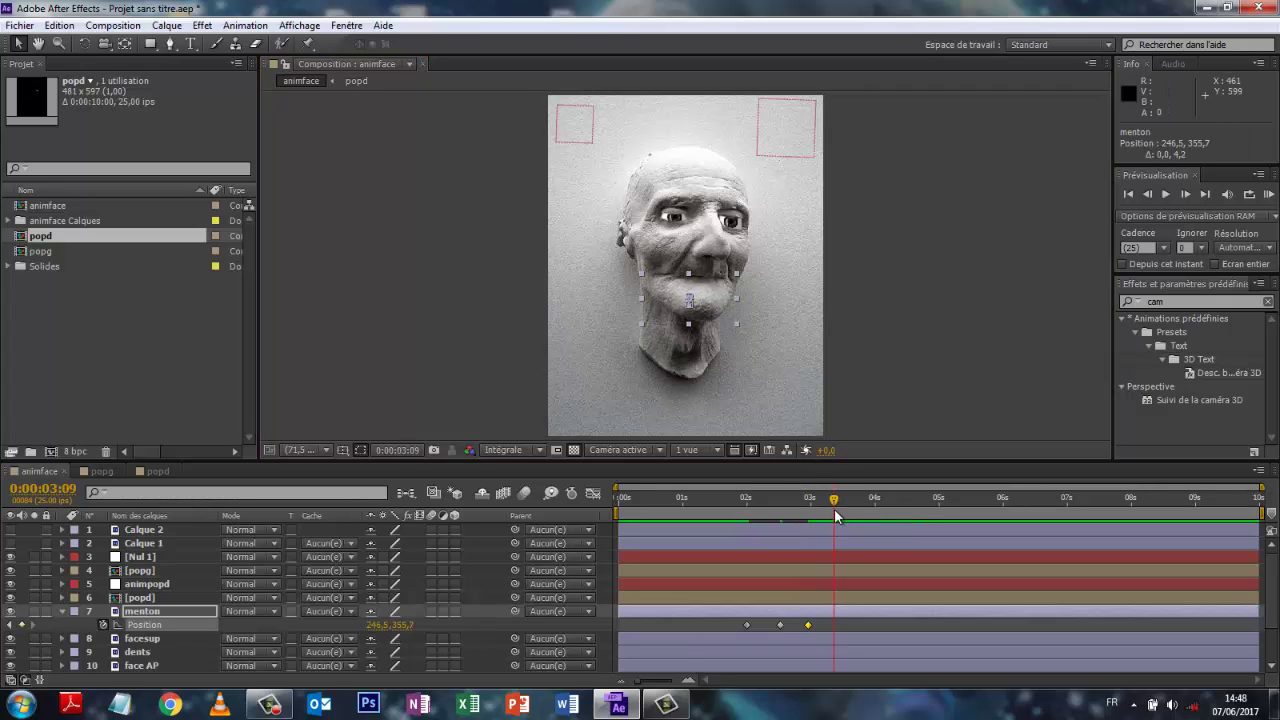
drag(710, 295, 710, 302)
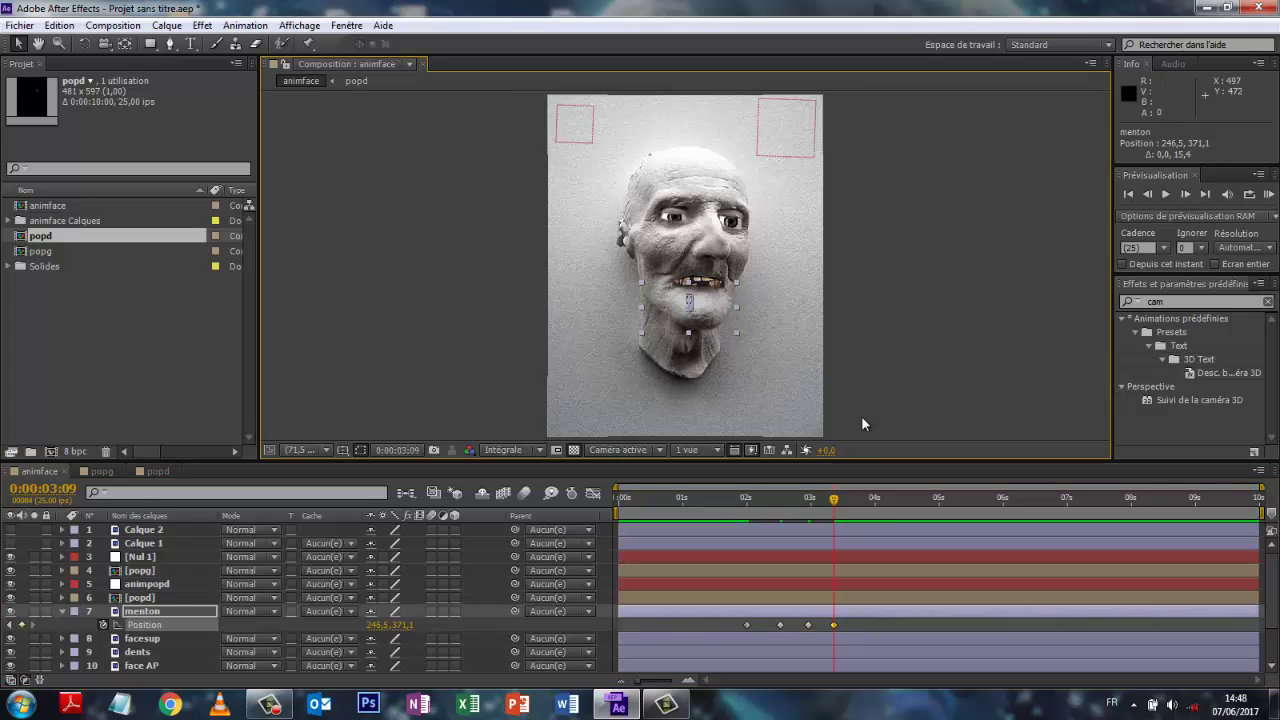
drag(836, 502, 867, 502)
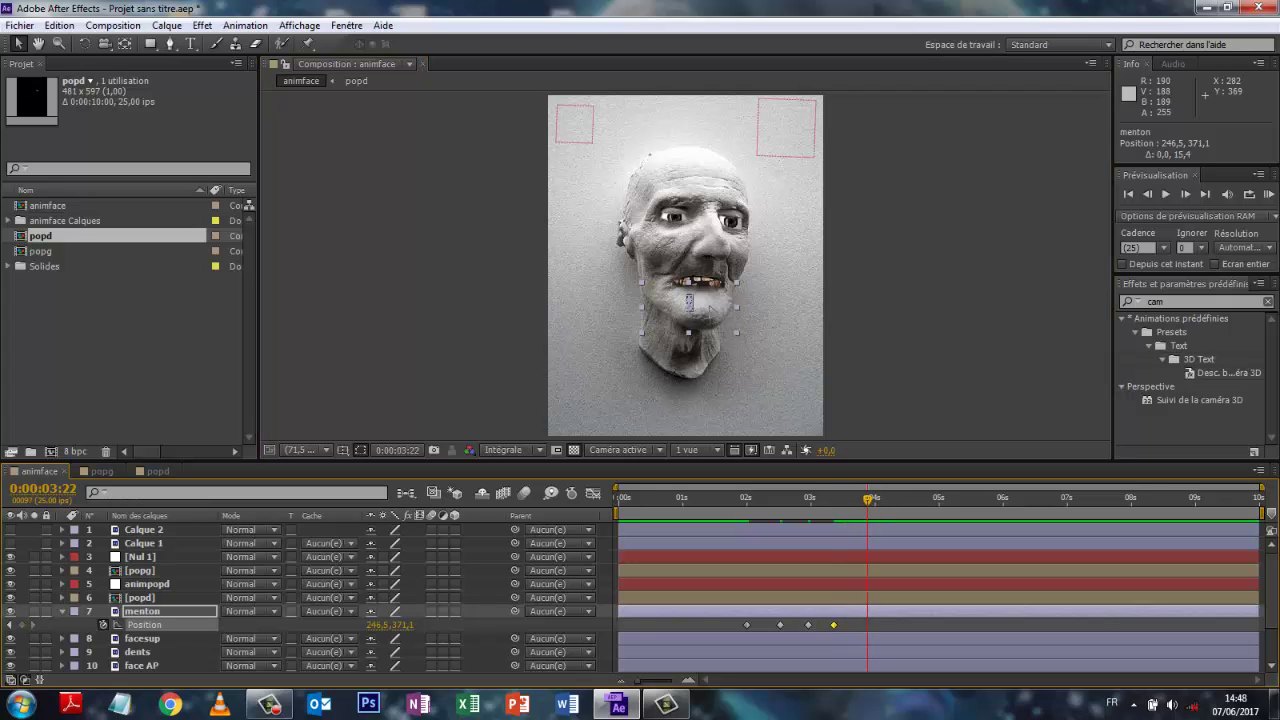
mouse_move(710, 310)
mouse_down()
mouse_move(710, 328)
mouse_move(710, 307)
mouse_up()
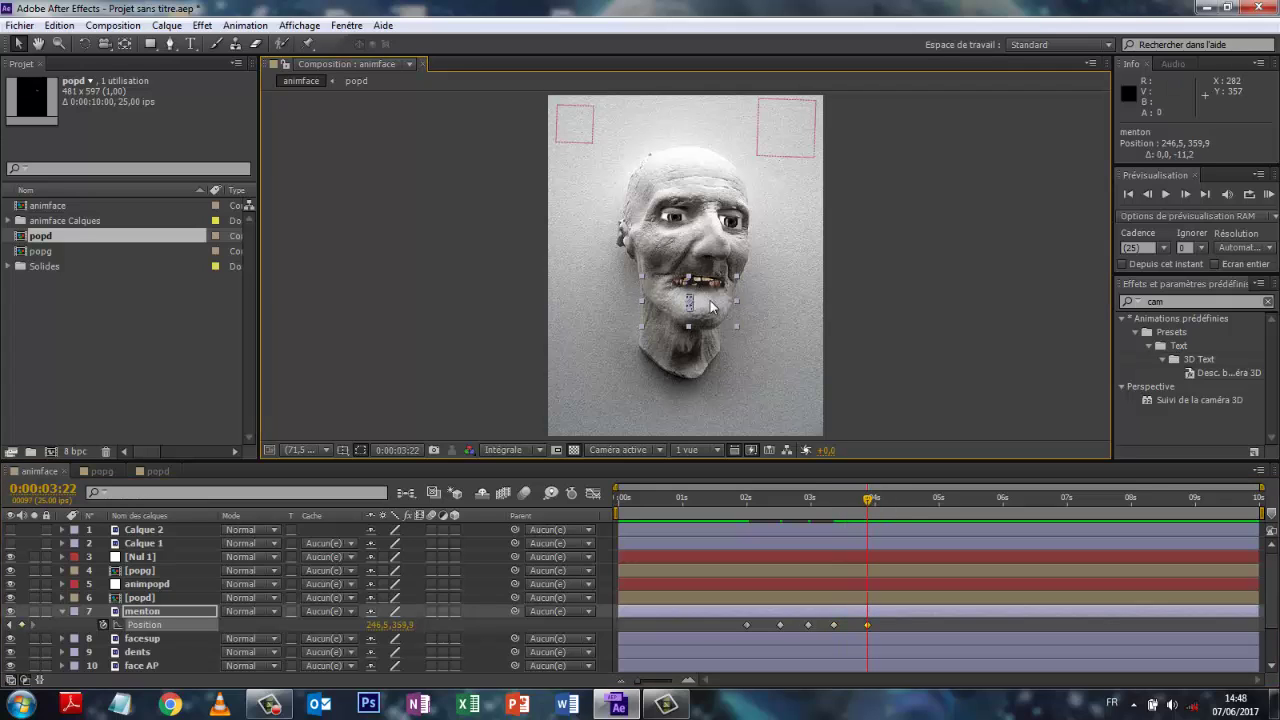
Step: Preview the chin and eyelid animation from the start of the composition, and return to the first frame
drag(870, 507, 608, 510)
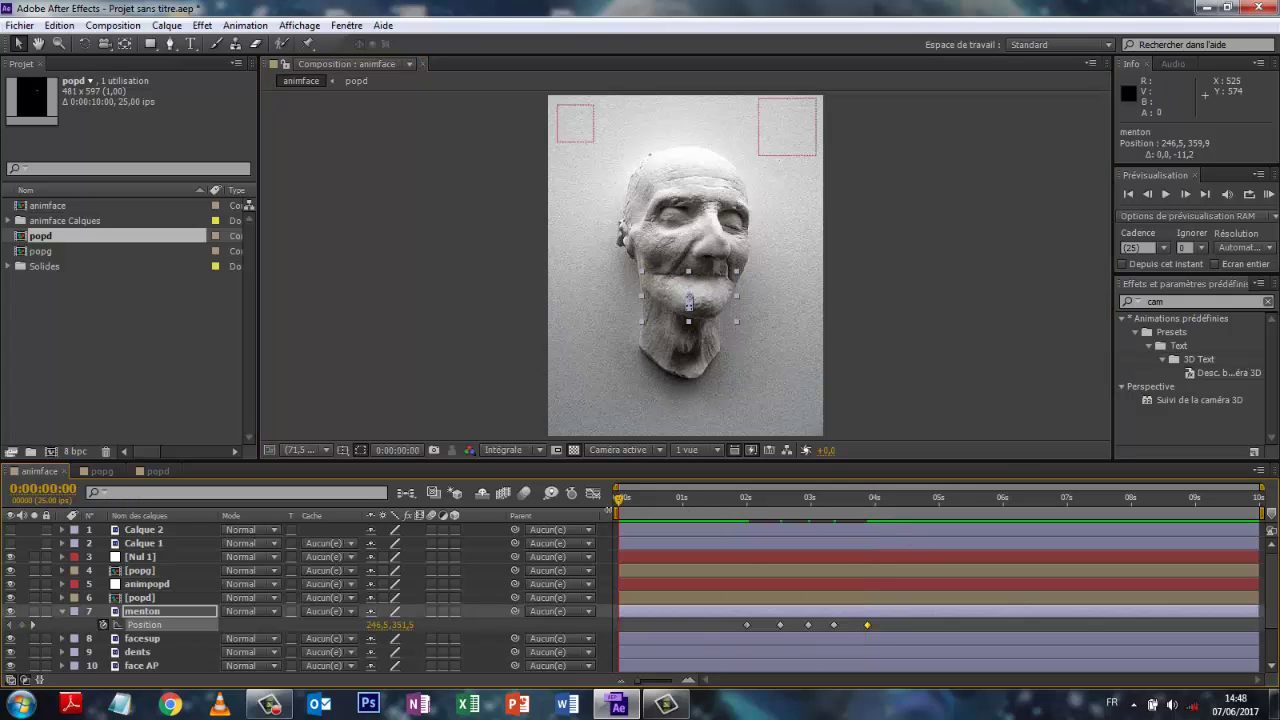
key(space)
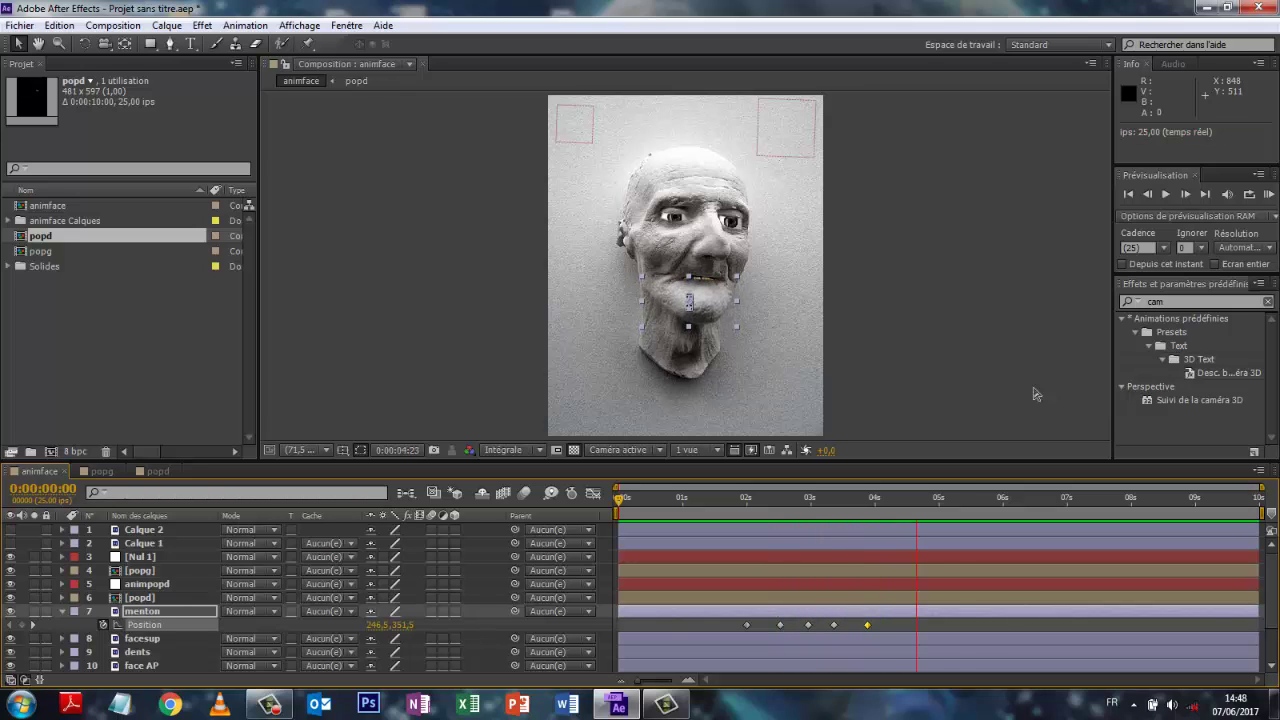
key(space)
key(space)
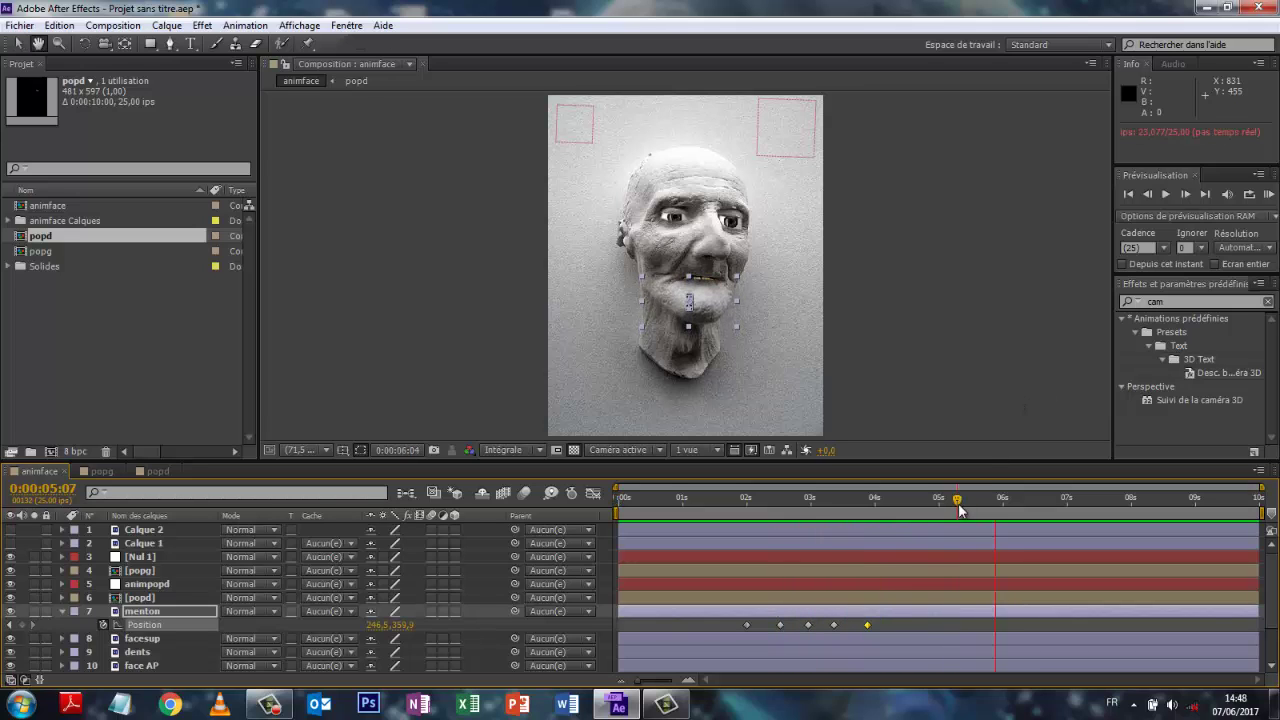
key(space)
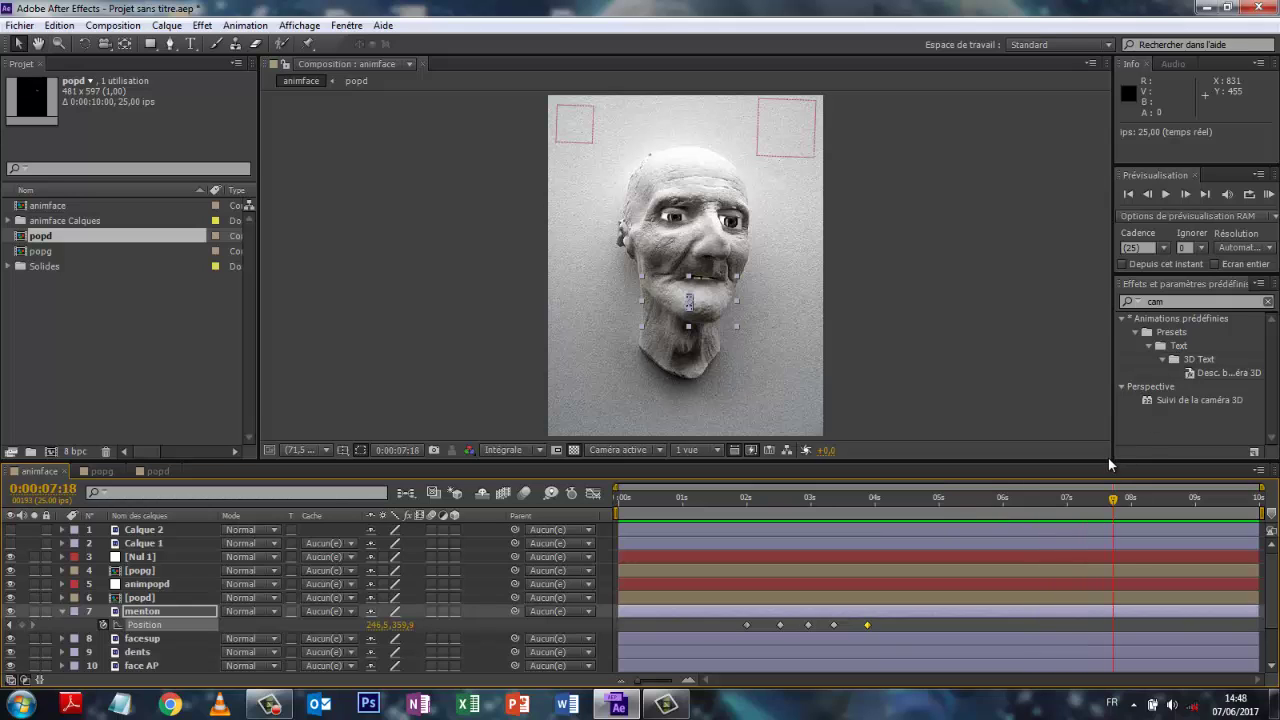
drag(1113, 498, 619, 498)
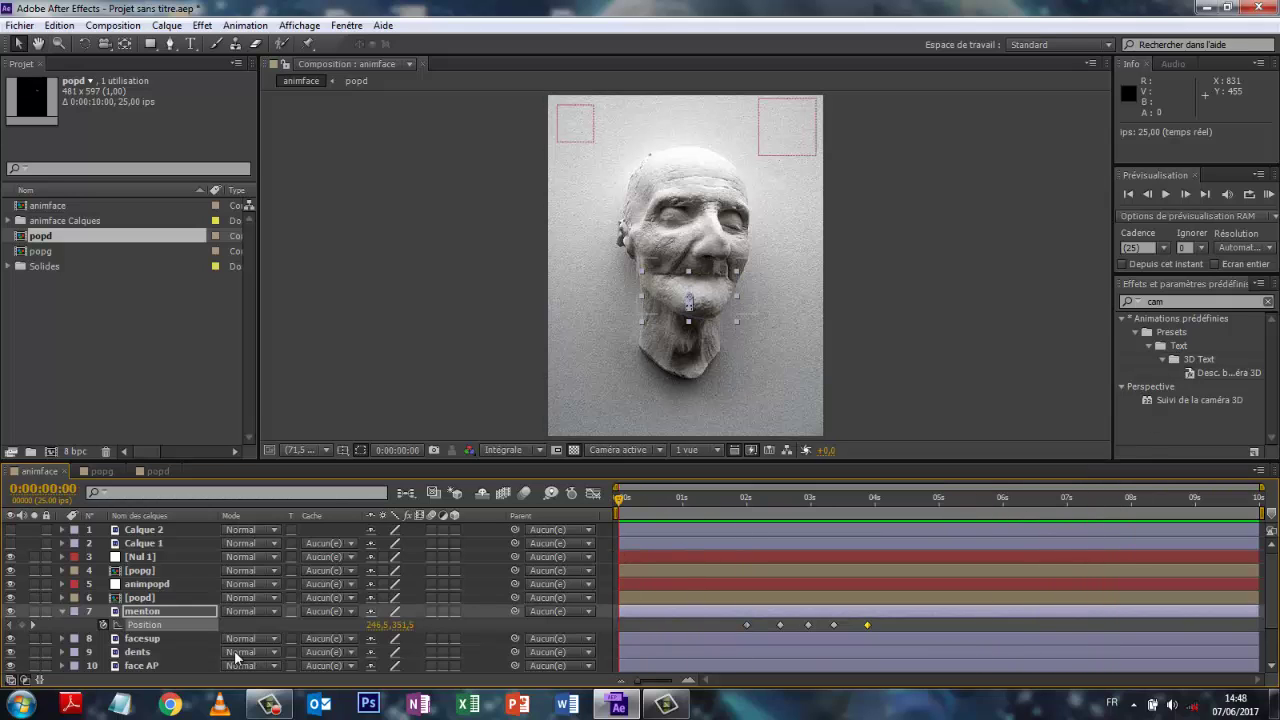
Step: Collapse the menton layer and lock the dents and face AP layers, leaving facesup unlocked
click(61, 612)
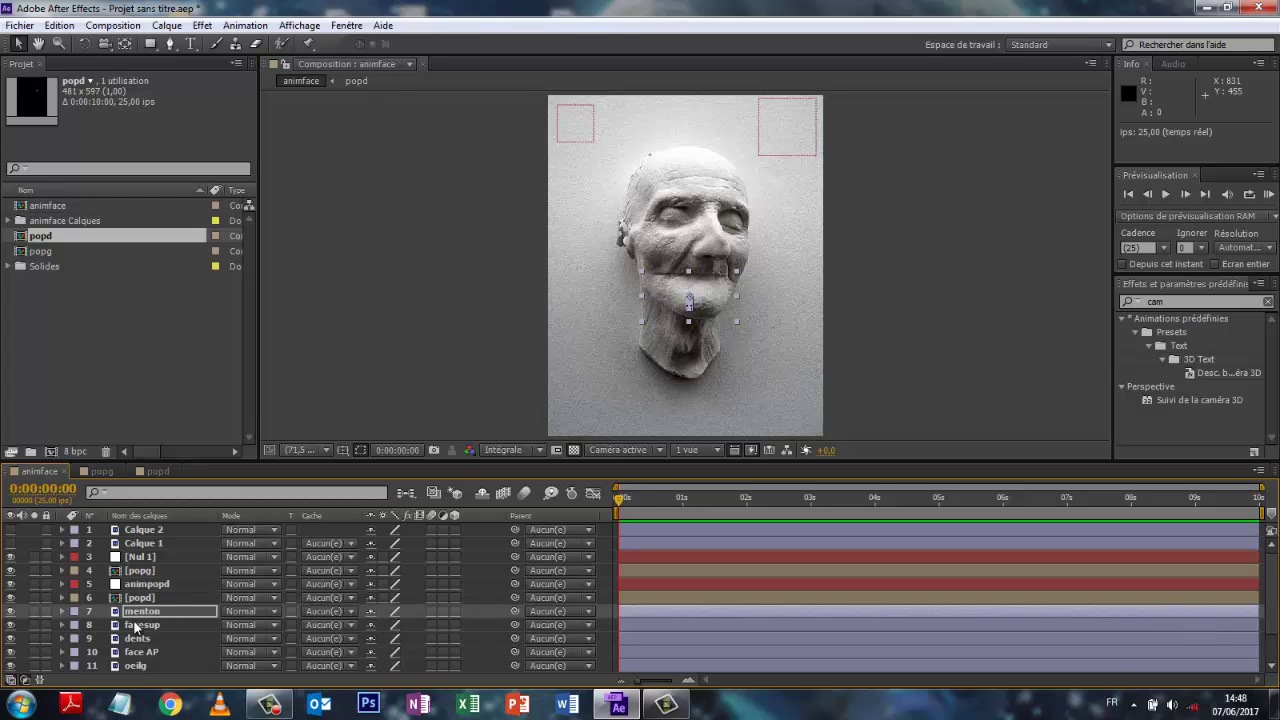
click(46, 624)
click(45, 637)
click(45, 624)
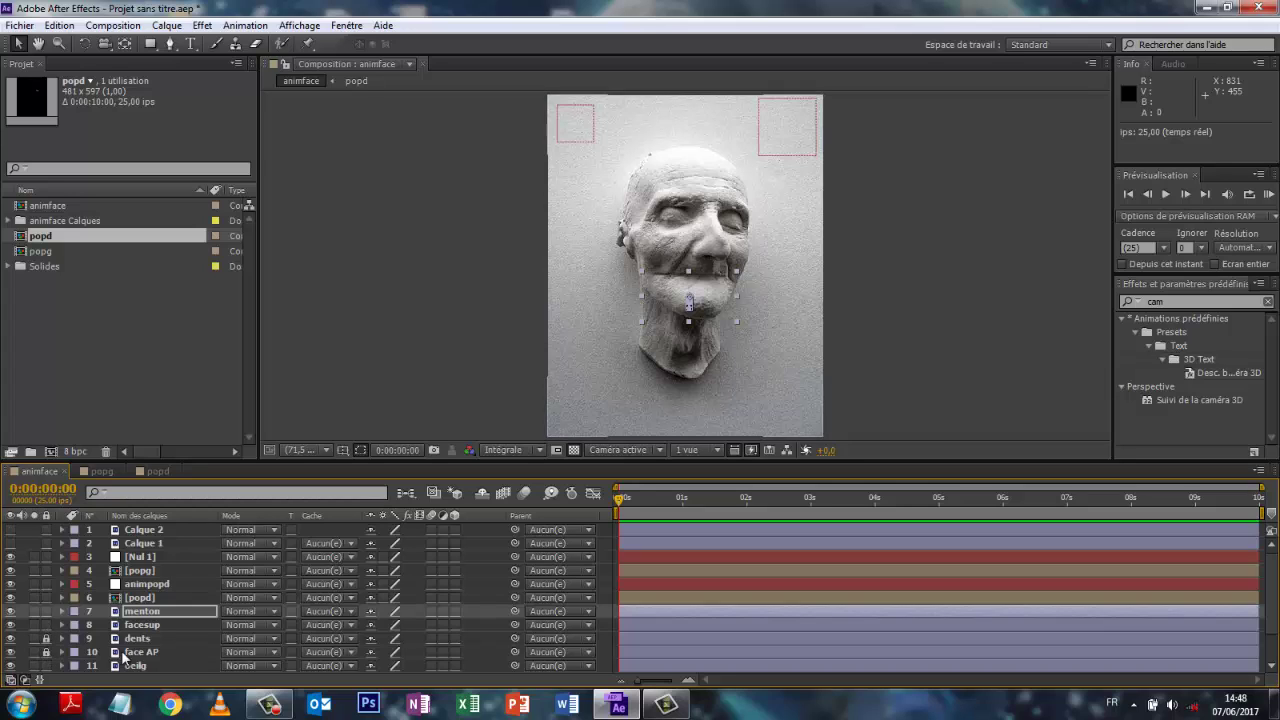
Step: Parent the blanc G layer to the oeilg layer
mouse_move(1271, 618)
mouse_down()
mouse_move(1271, 658)
mouse_move(1271, 625)
mouse_up()
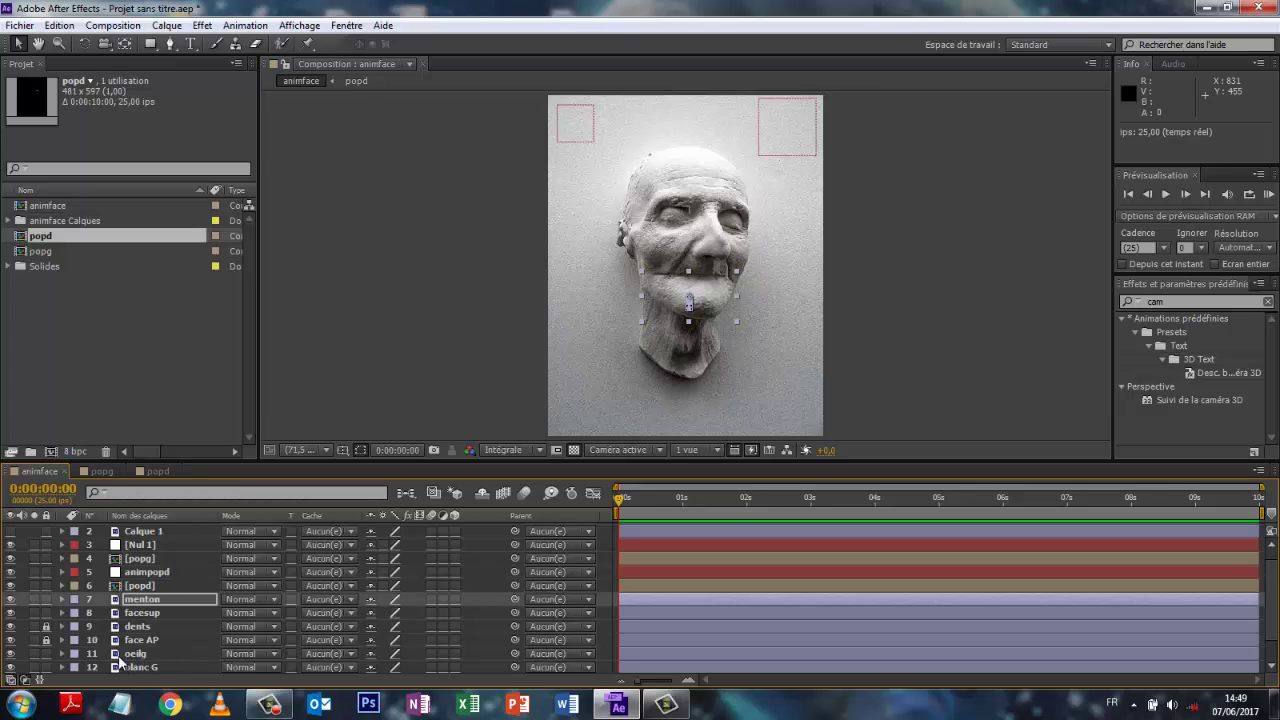
click(589, 668)
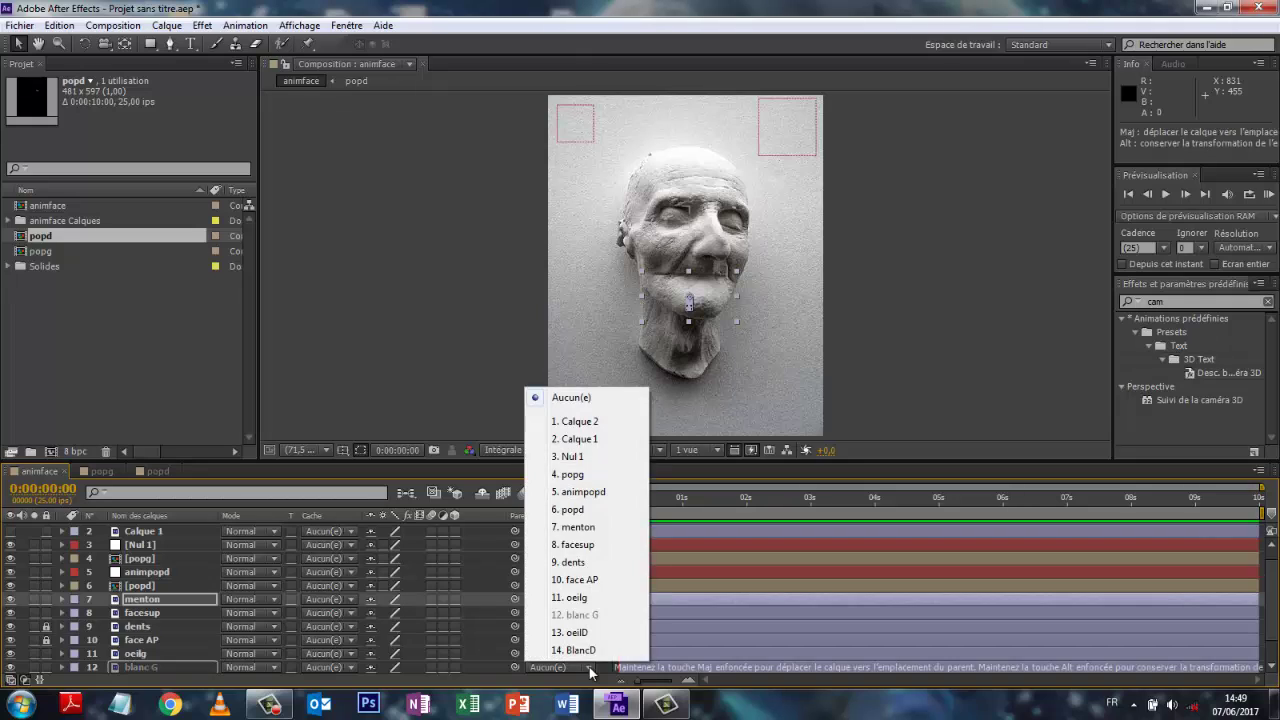
click(575, 598)
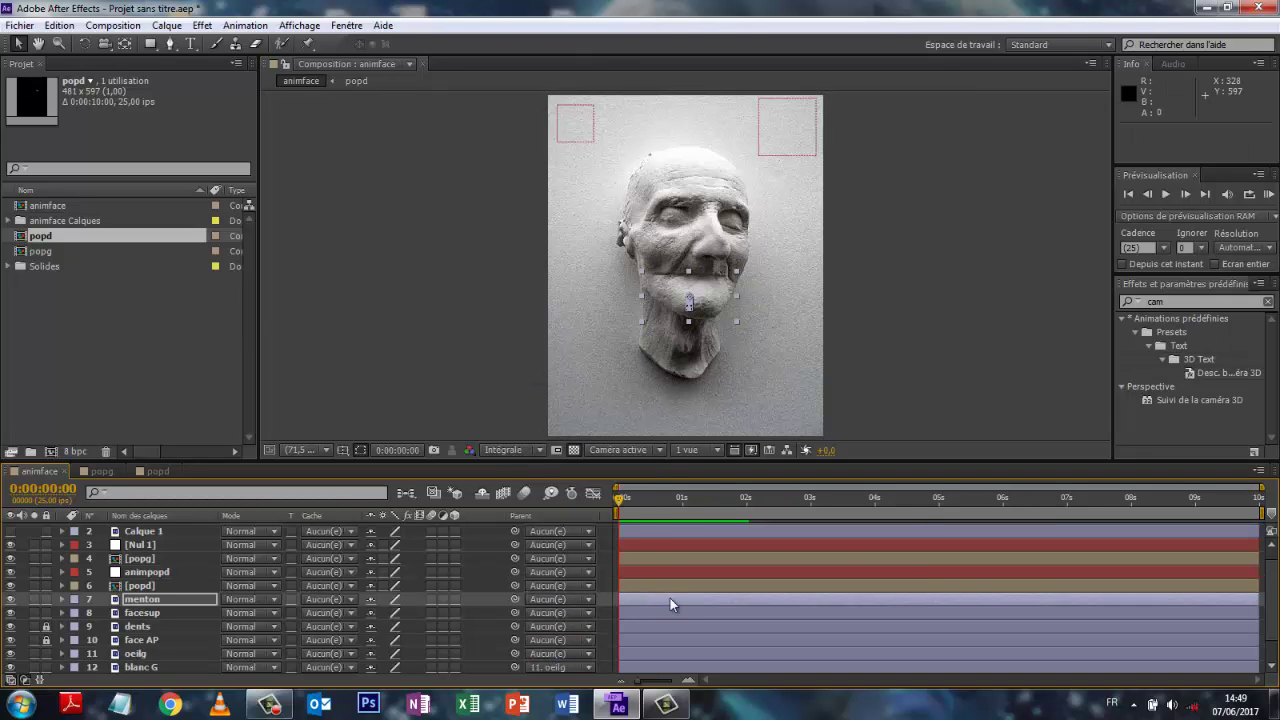
Step: Scrub through the first three seconds of the animation to examine when the eyelids open
drag(620, 502, 740, 515)
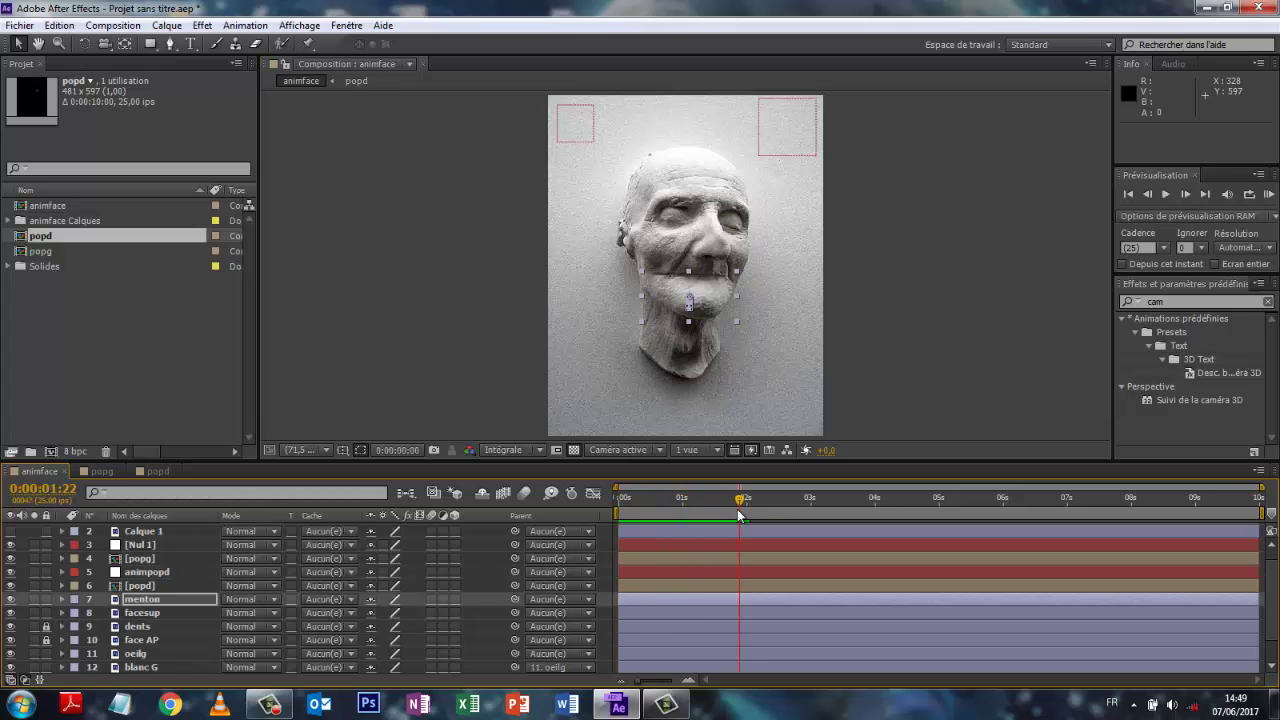
click(745, 505)
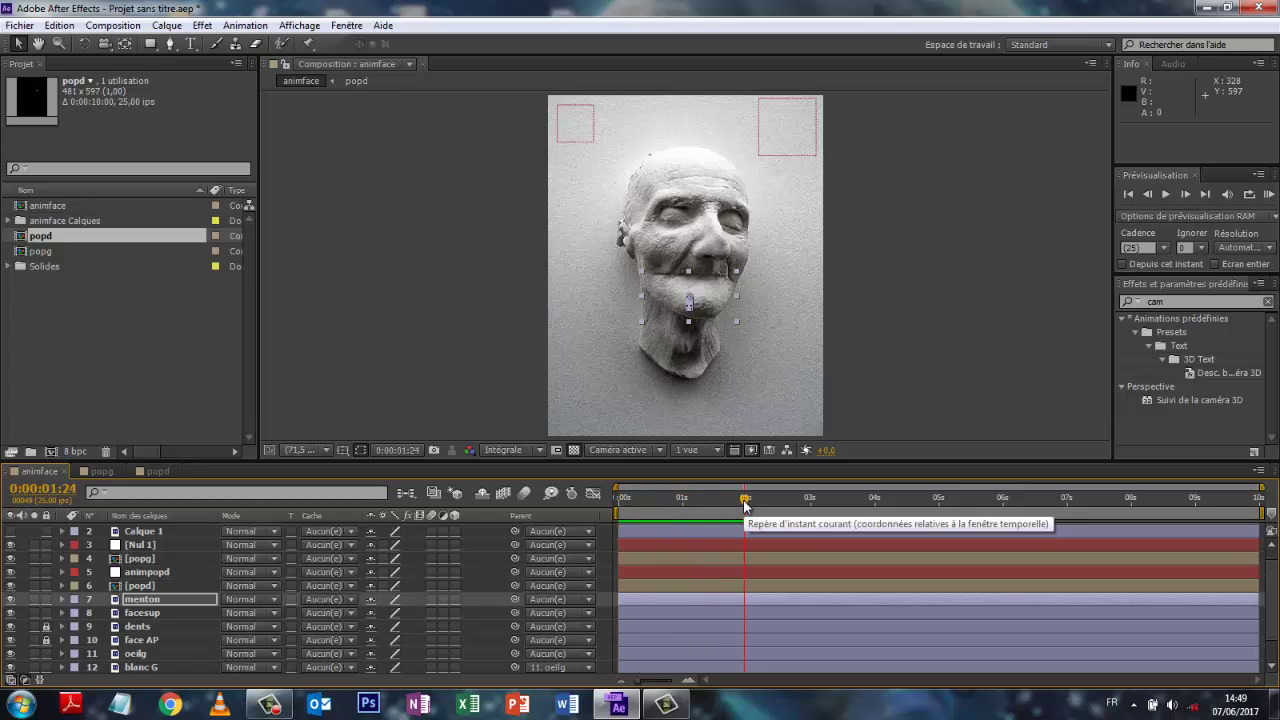
click(922, 410)
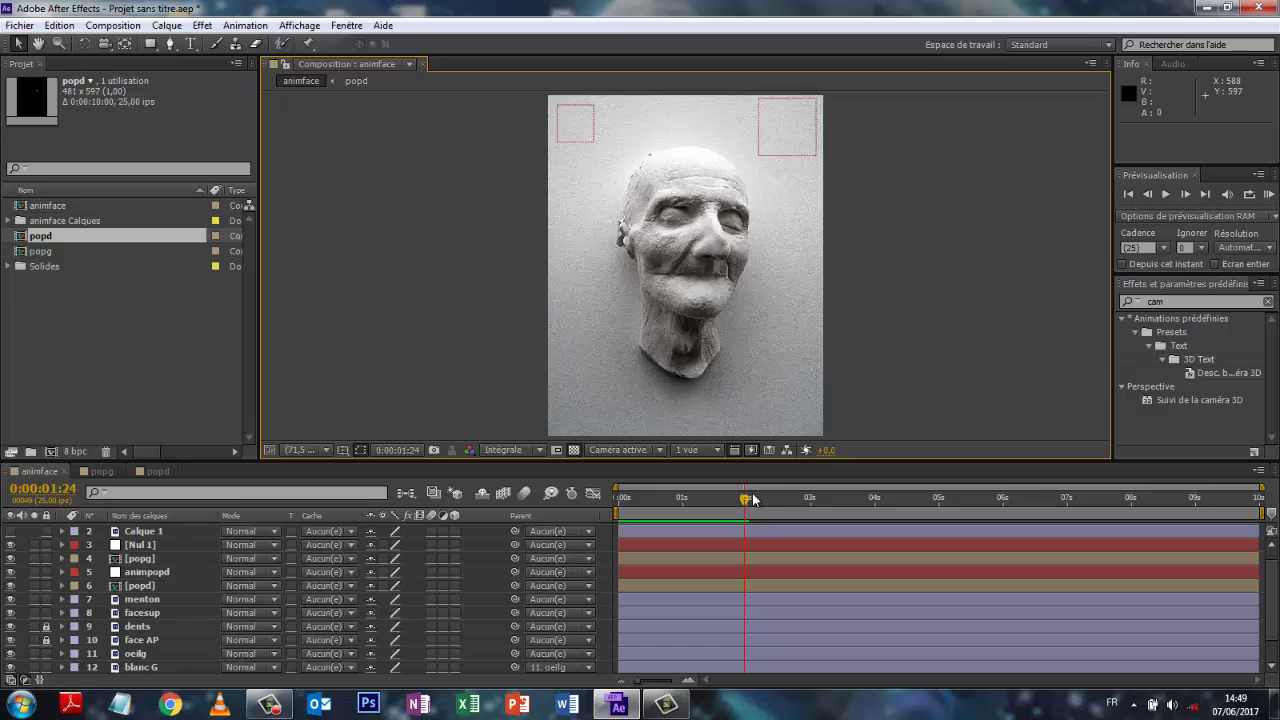
drag(746, 500, 524, 538)
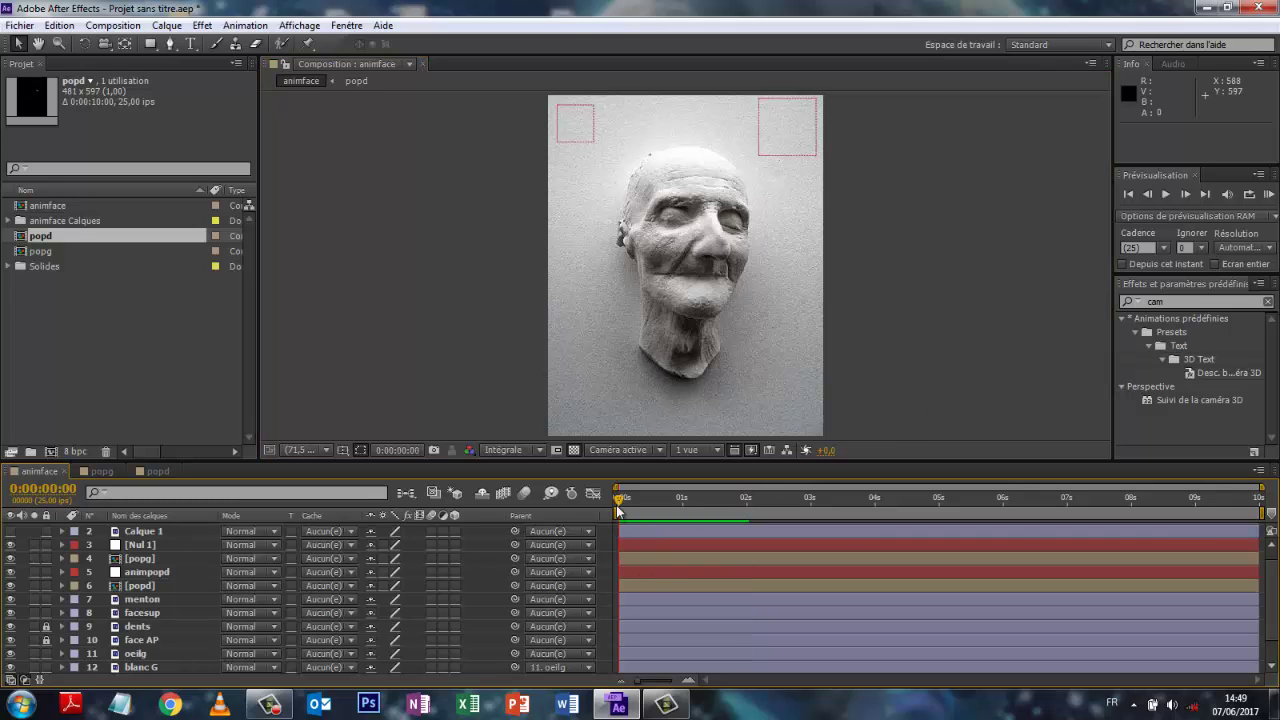
click(800, 505)
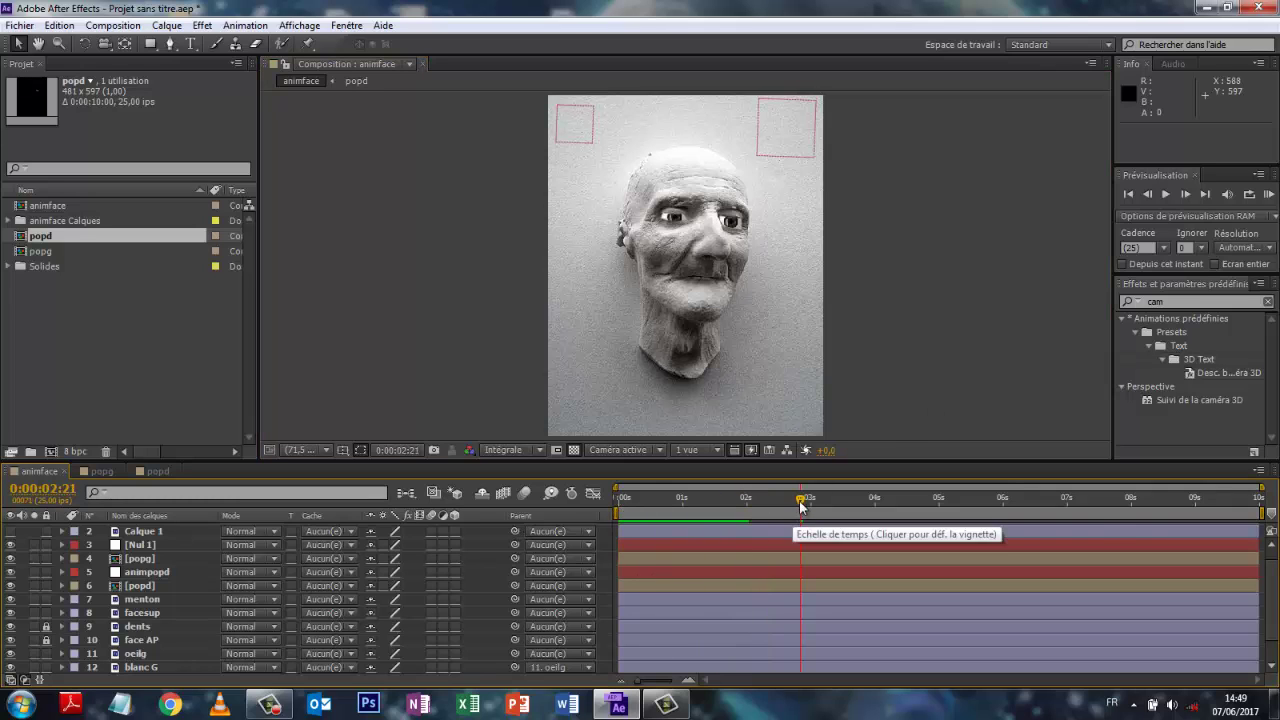
click(776, 508)
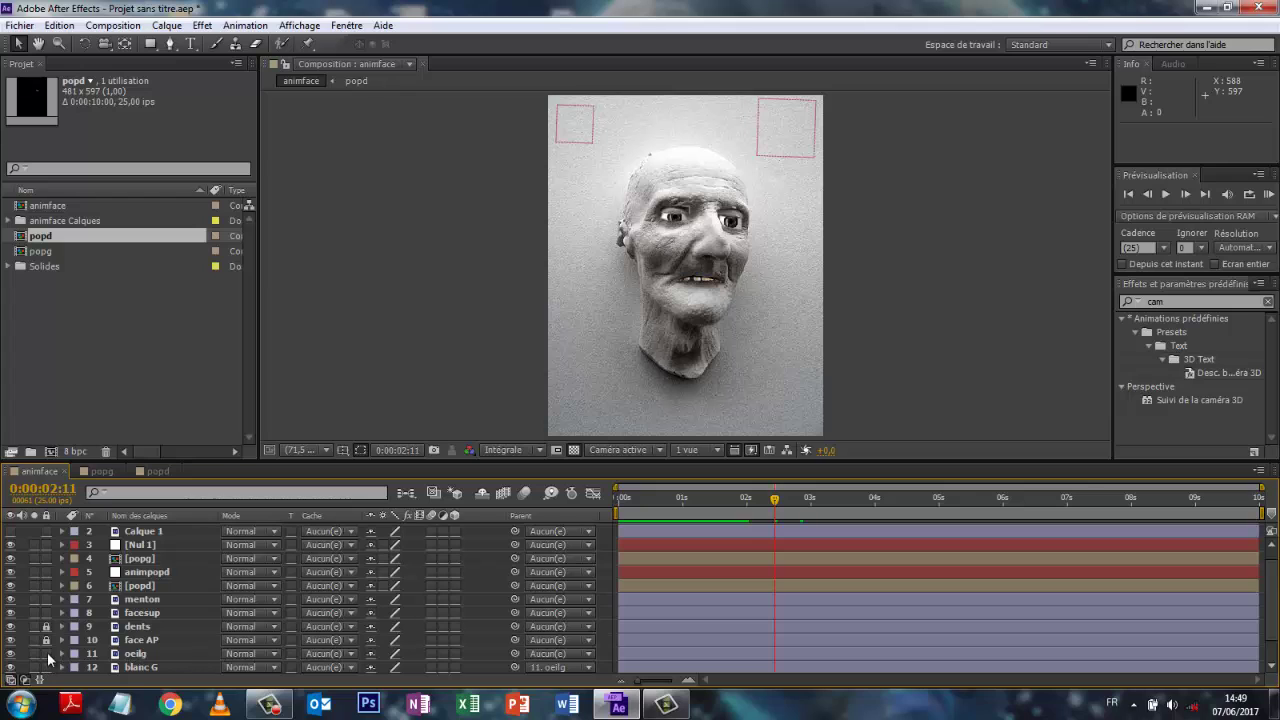
Step: Reveal the oeilg layer's Position property and separate its dimensions into X and Y
click(136, 656)
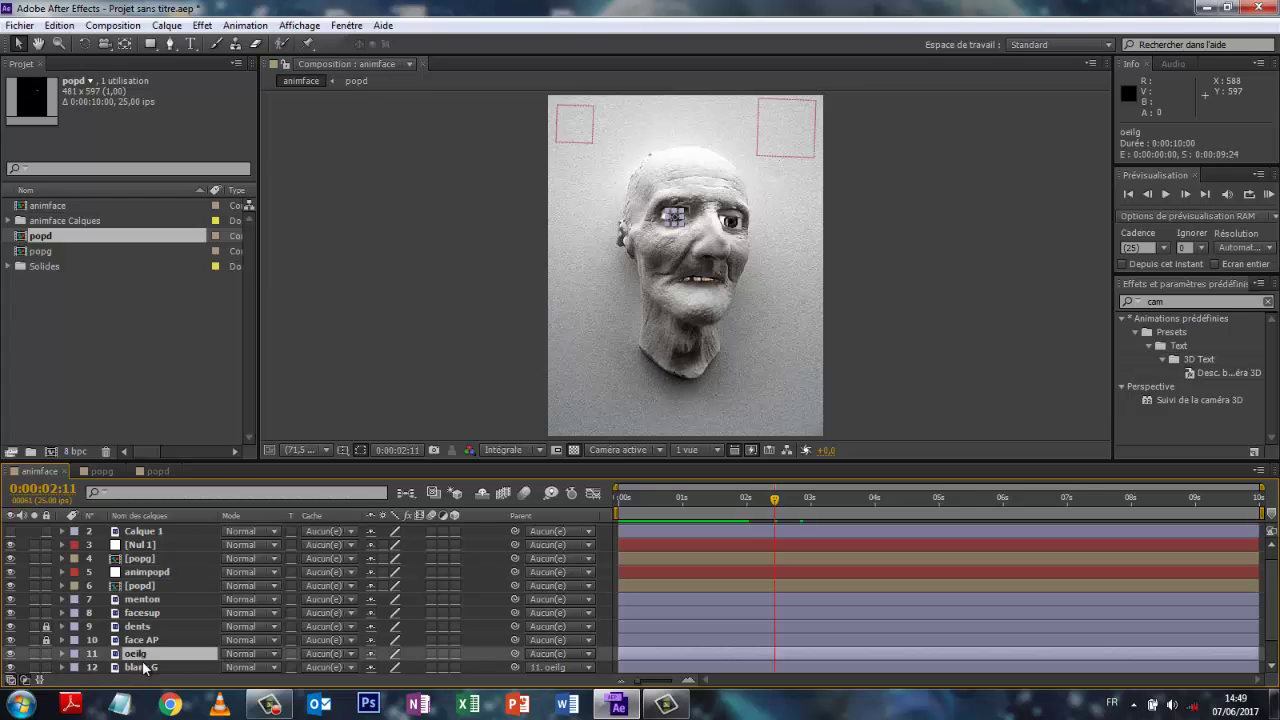
key(p)
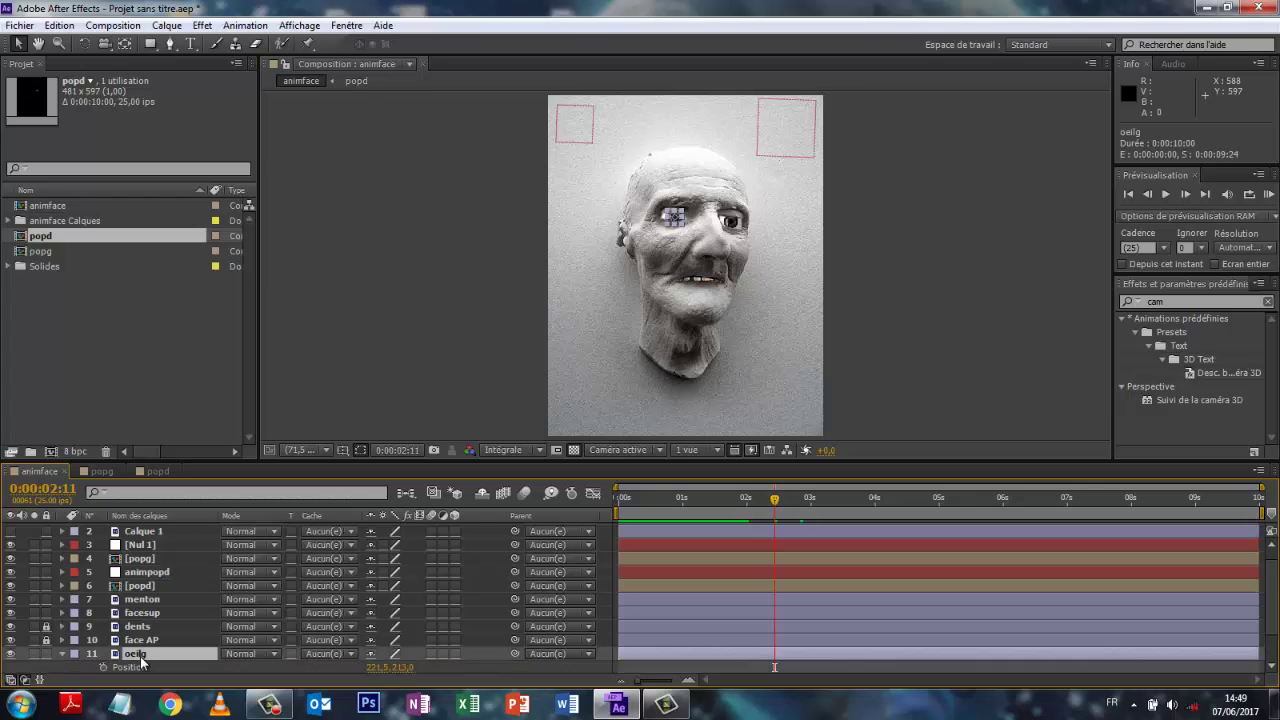
scroll(481, 625, down, 1)
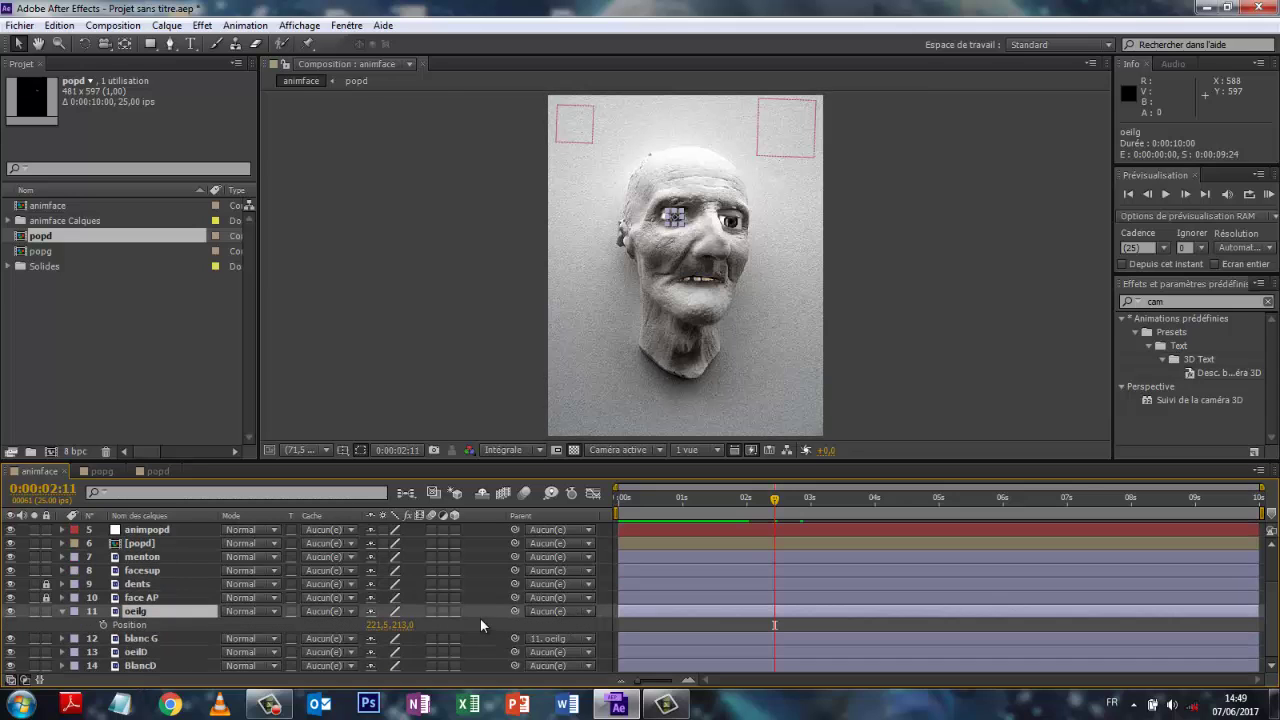
right_click(130, 627)
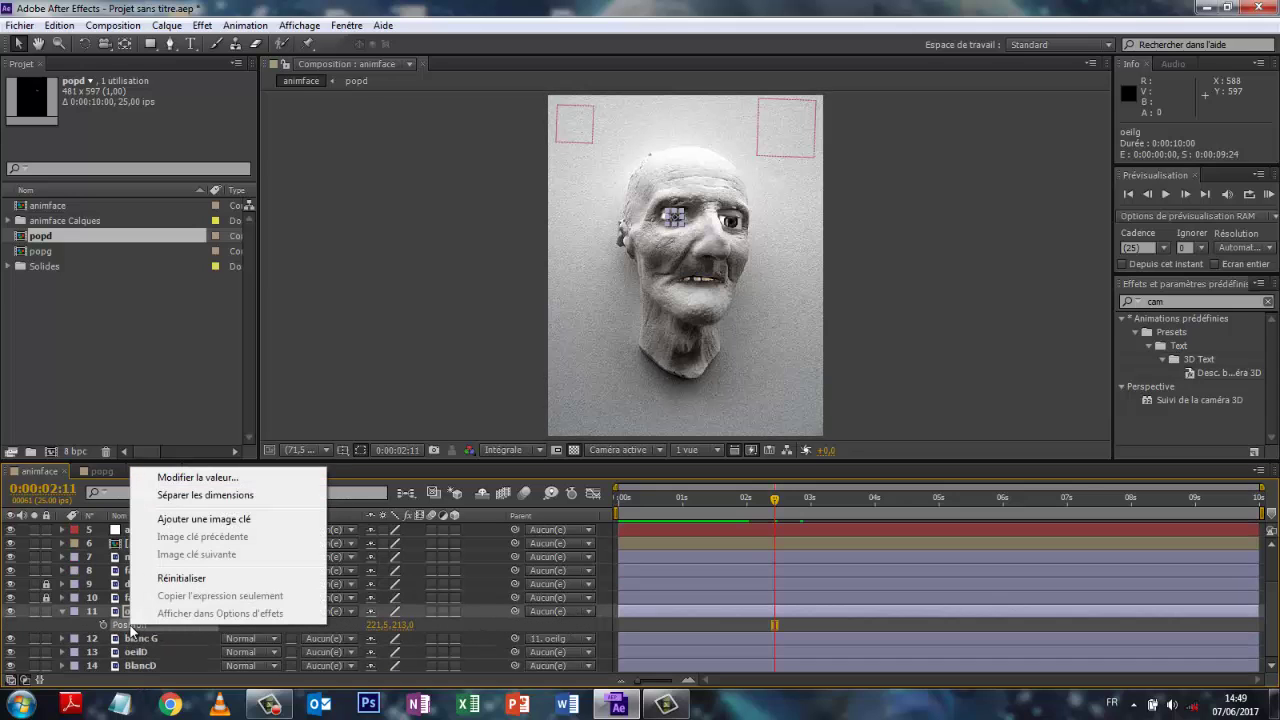
click(205, 495)
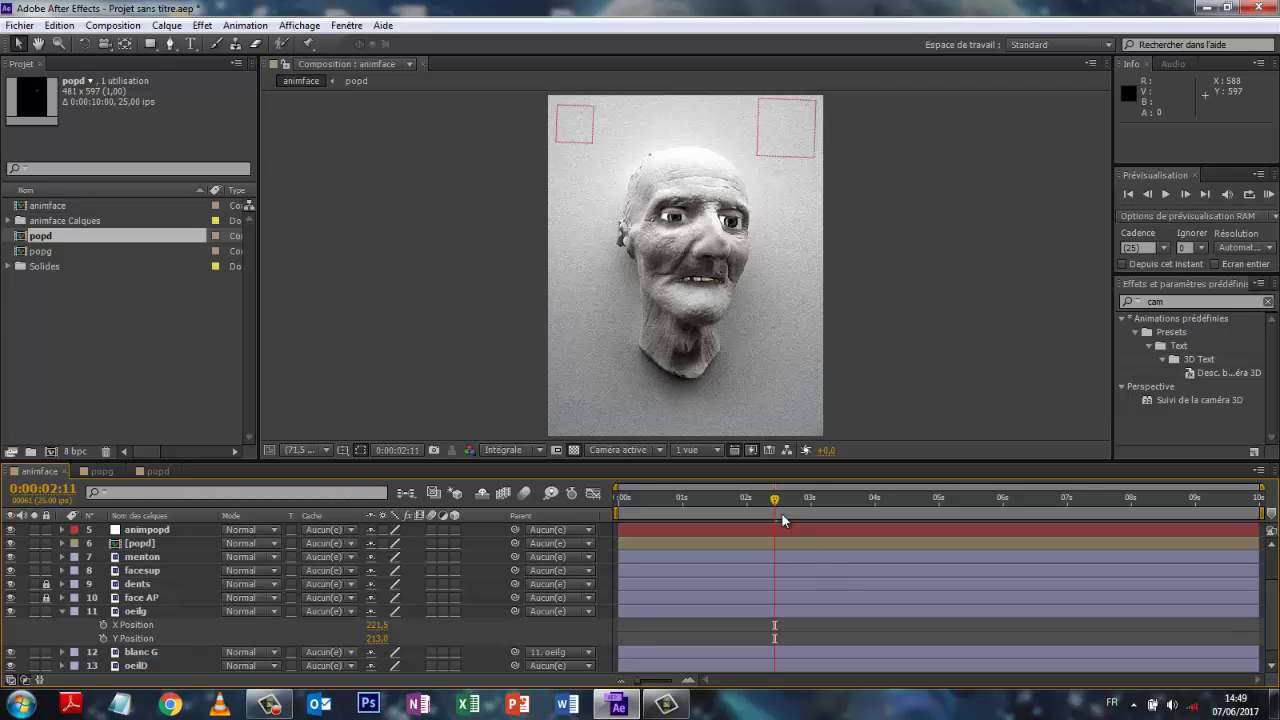
Step: Start X Position and Y Position keyframes on the oeilg layer at 0:00:02:00
drag(776, 499, 747, 500)
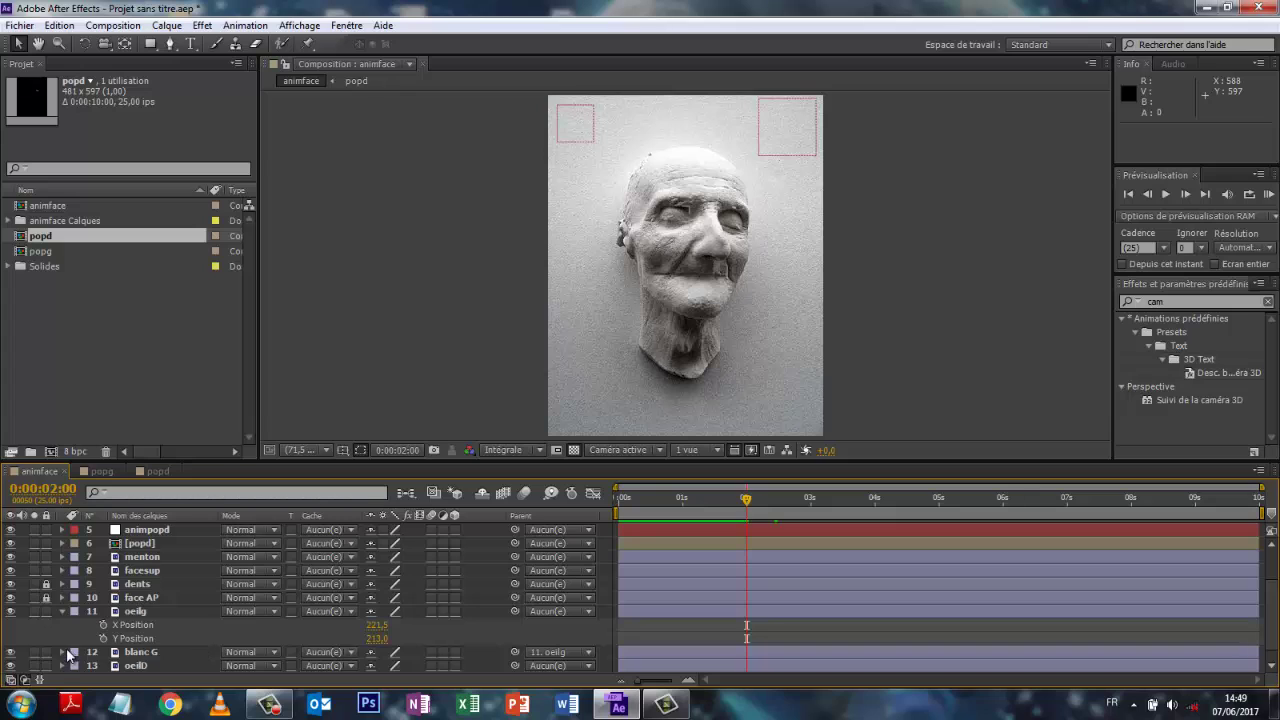
click(103, 639)
click(103, 625)
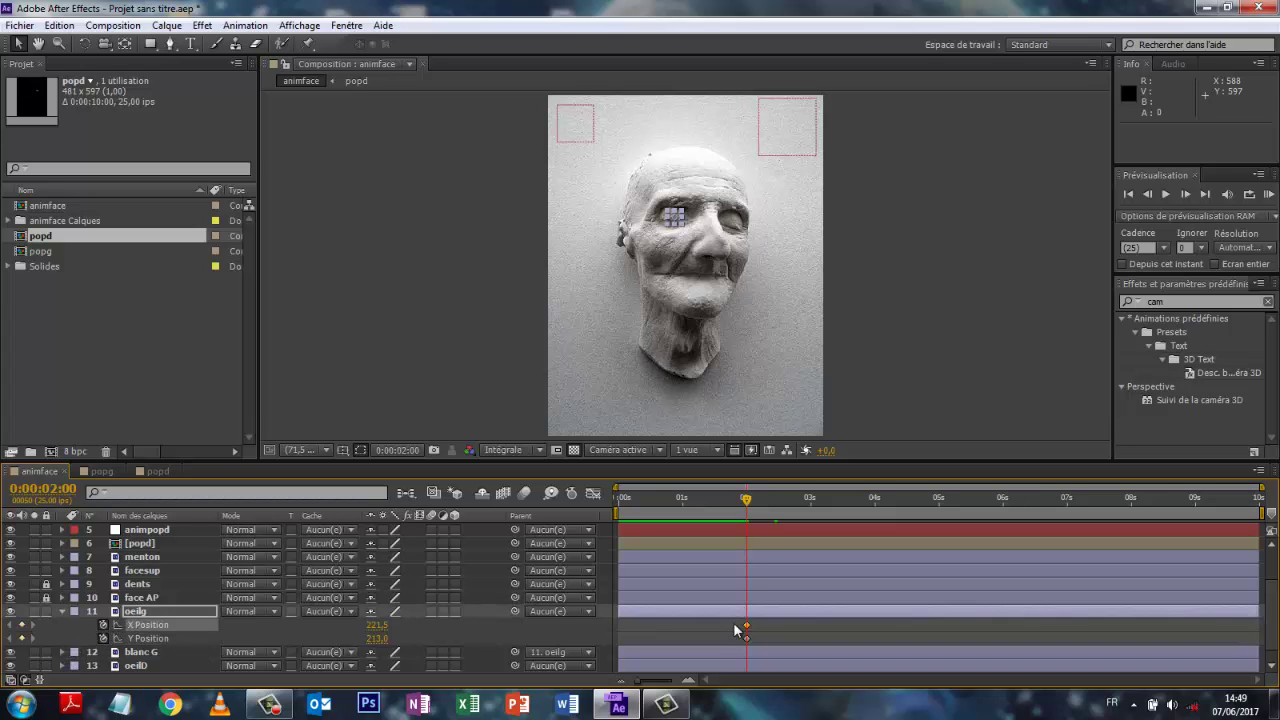
Step: Add an oeilg X Position keyframe at 0:00:02:14 with a value of 215.5, zooming in on the face to judge the eye
click(759, 501)
drag(759, 507, 784, 513)
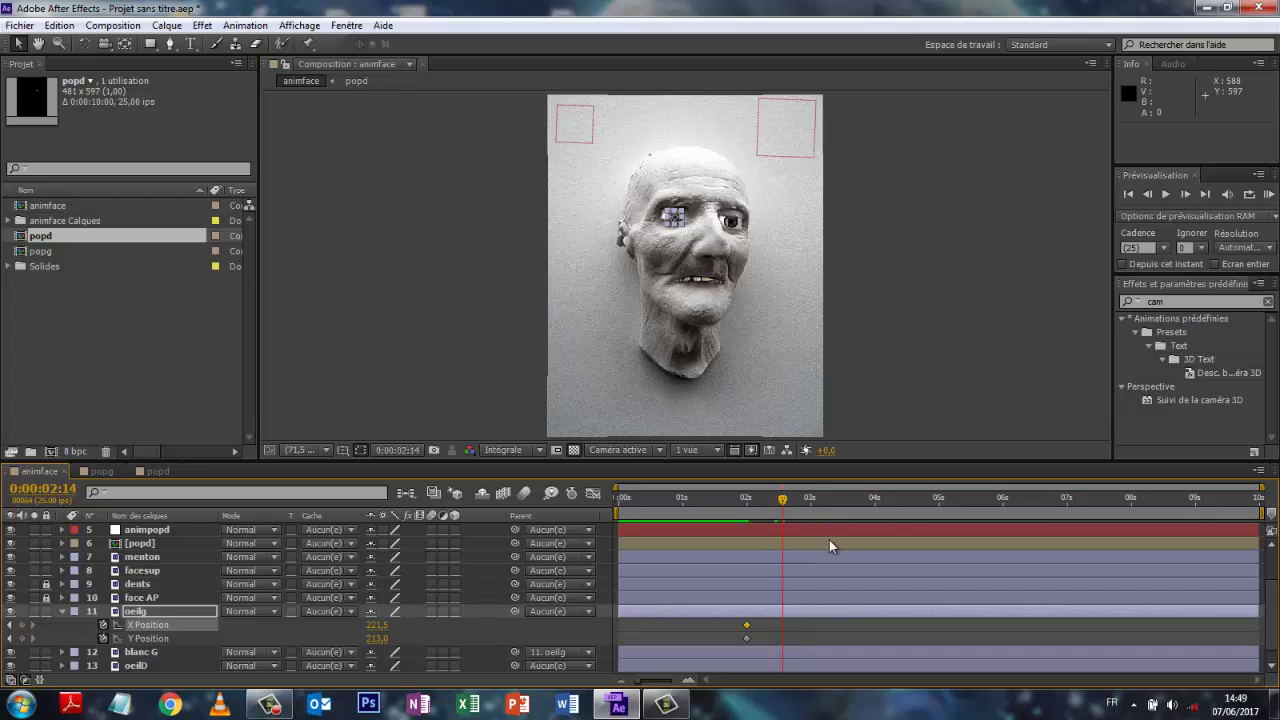
click(957, 401)
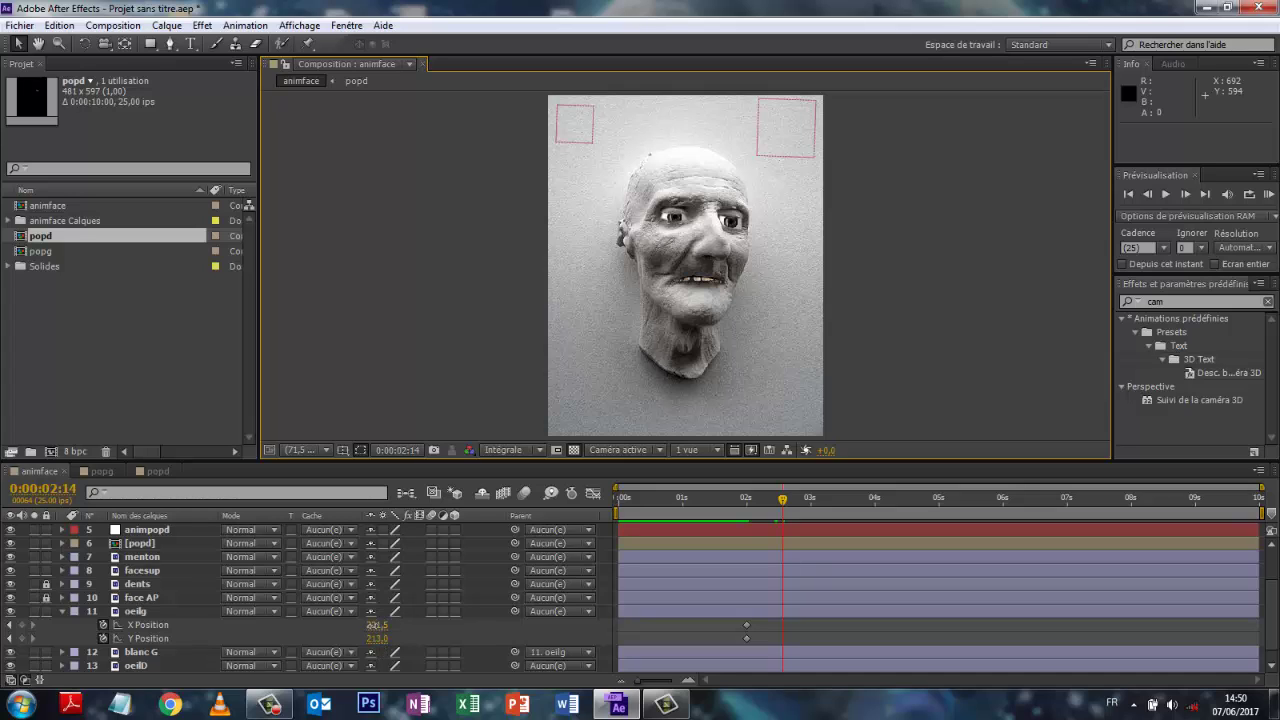
drag(376, 625, 382, 625)
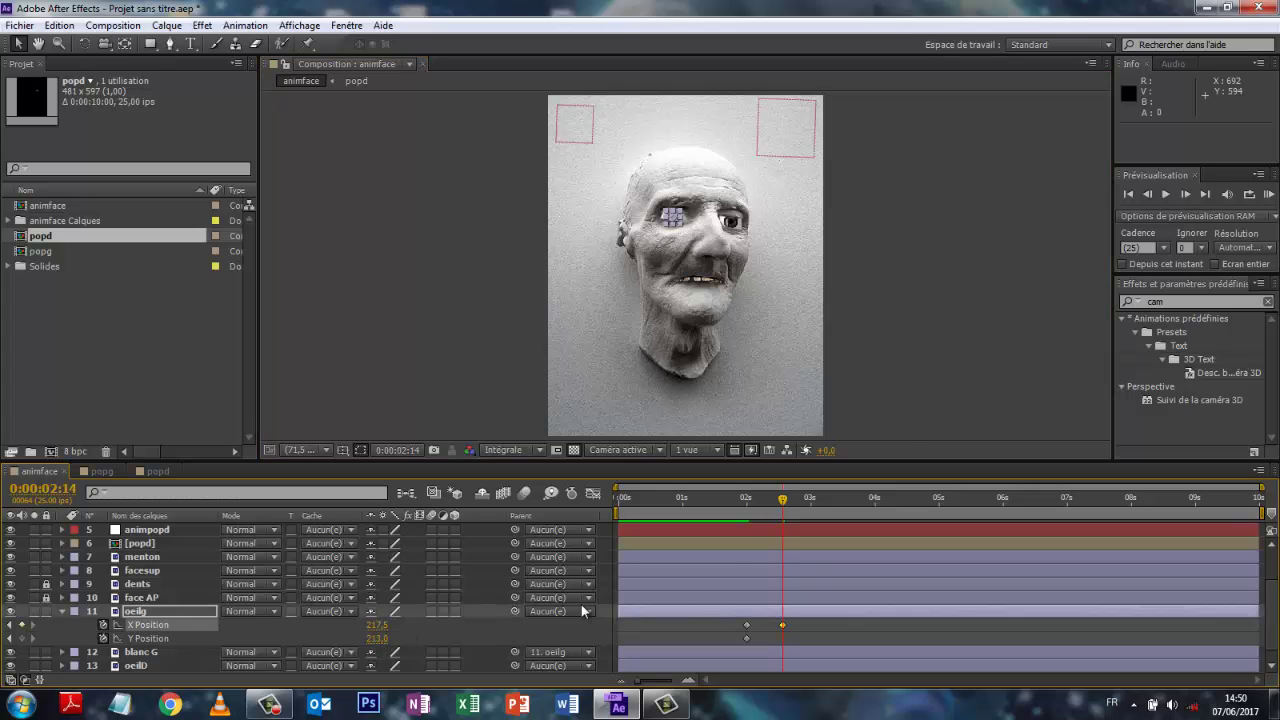
click(918, 384)
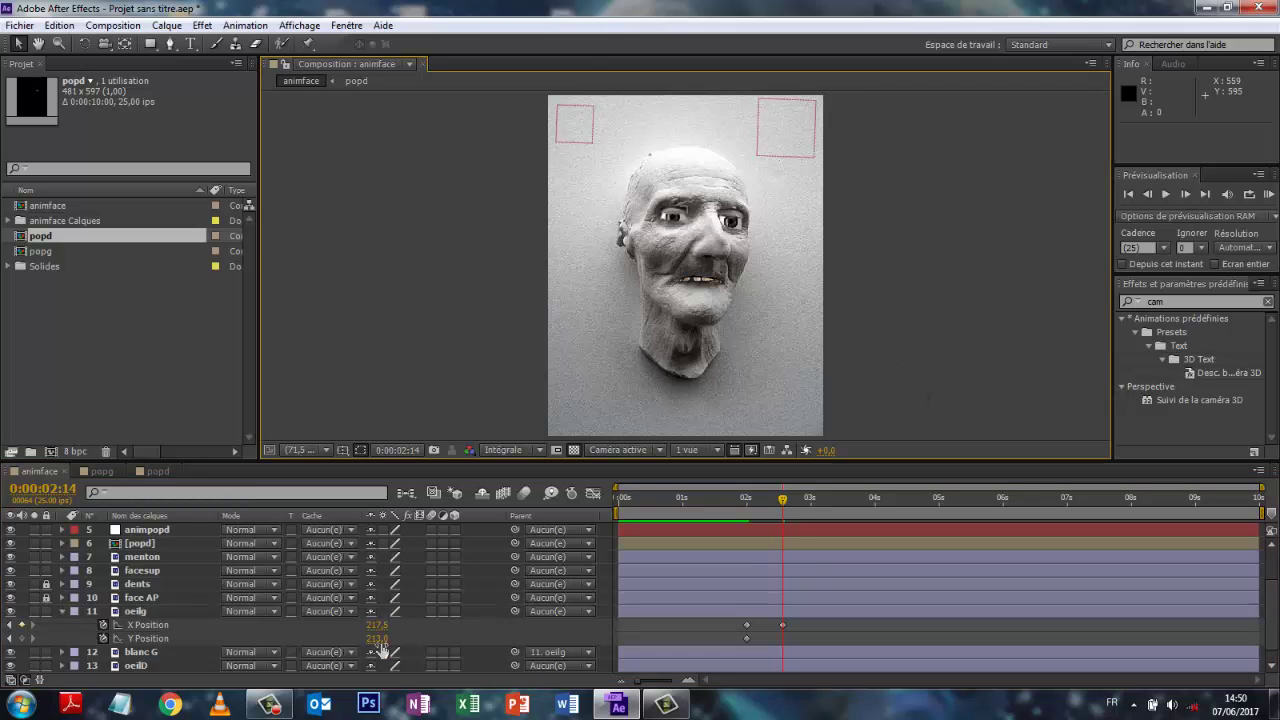
scroll(872, 315, up, 2)
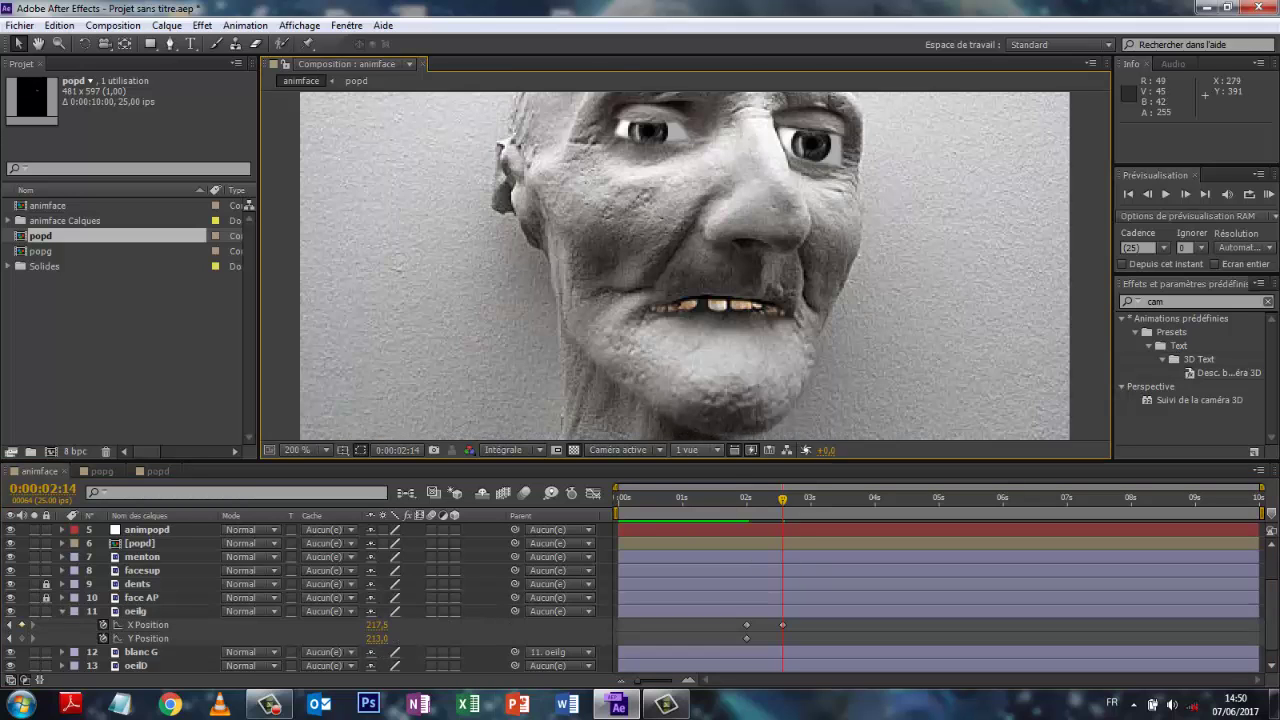
click(372, 628)
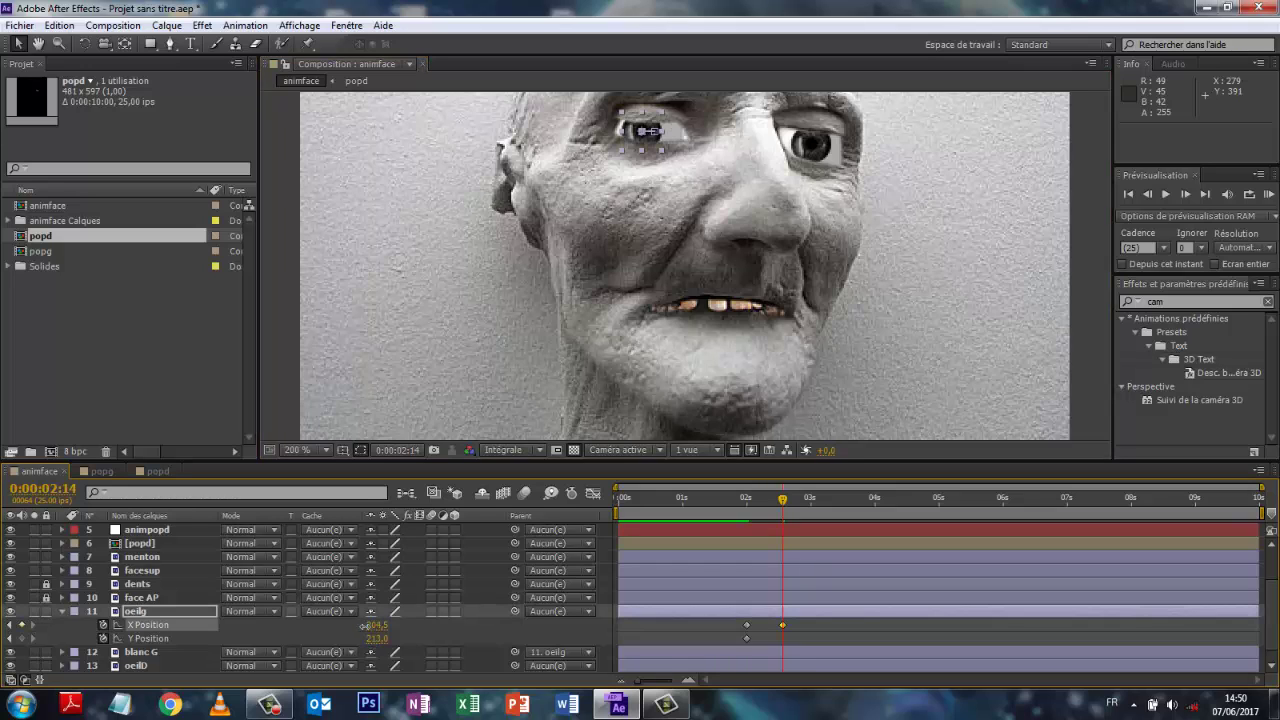
drag(364, 625, 368, 632)
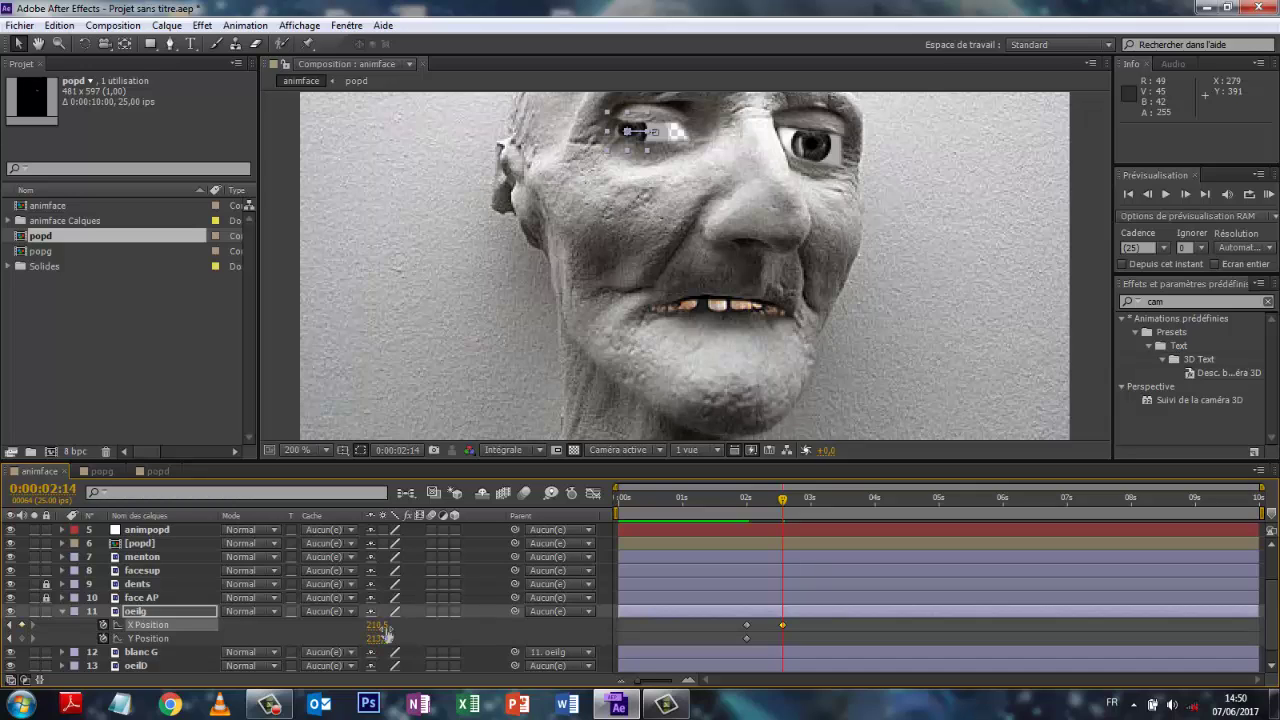
drag(383, 632, 393, 633)
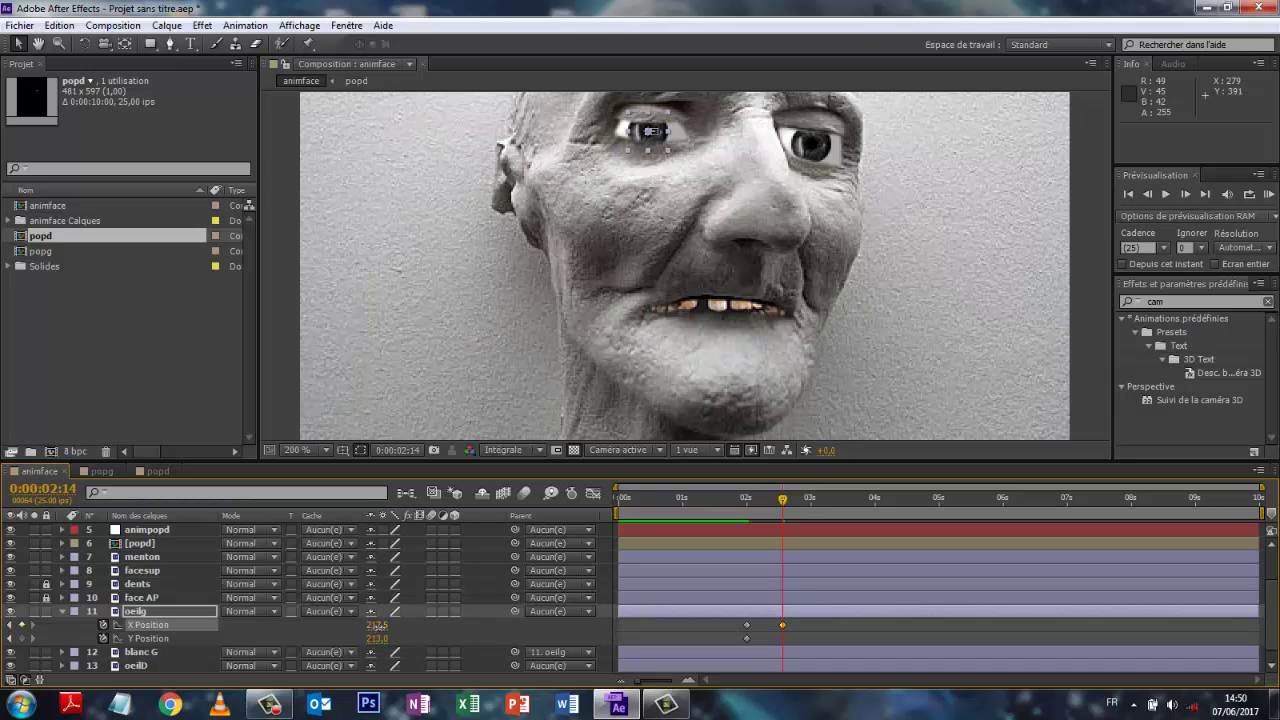
drag(376, 628, 374, 636)
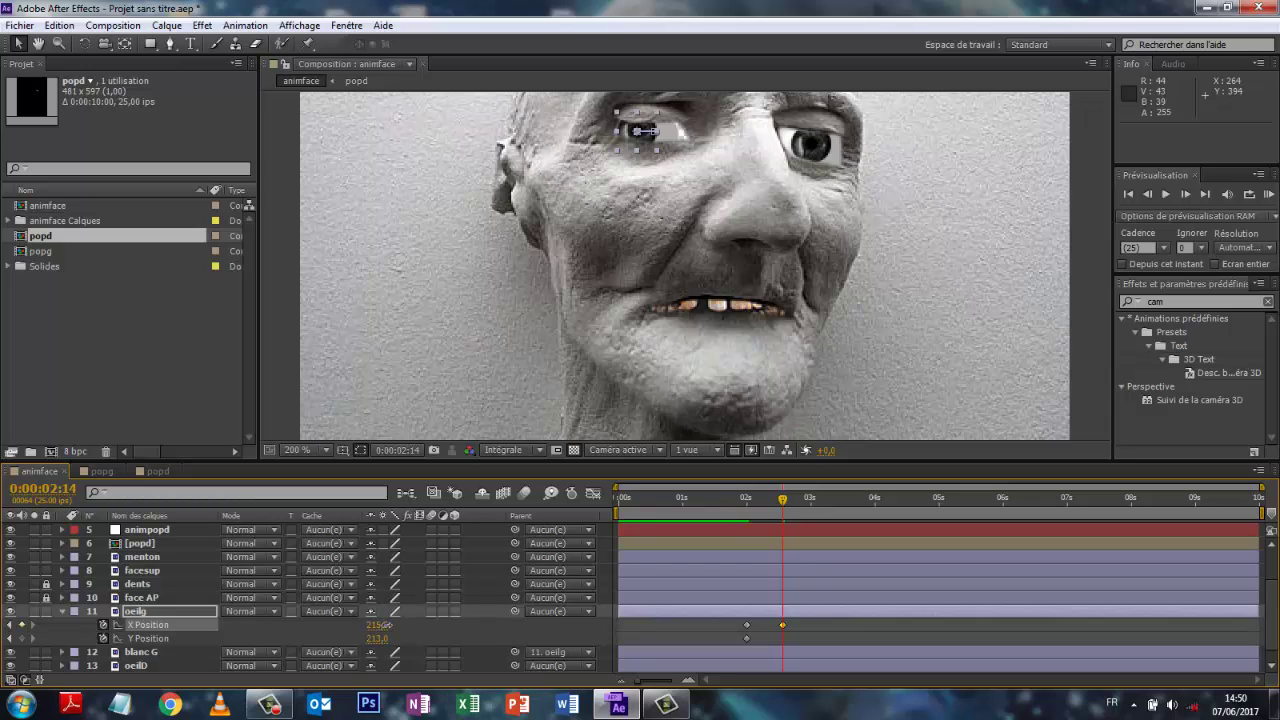
drag(385, 625, 387, 630)
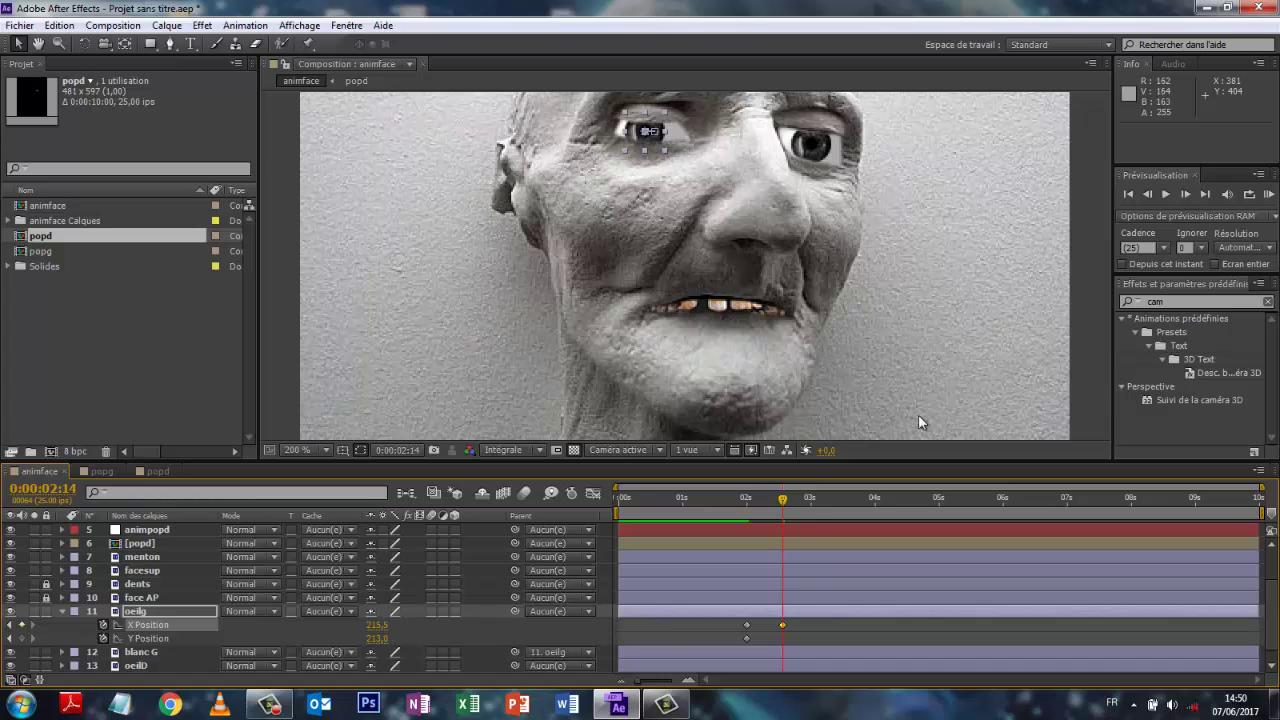
Step: Collapse the oeilg layer and parent the BlancD layer to oeilD
click(63, 611)
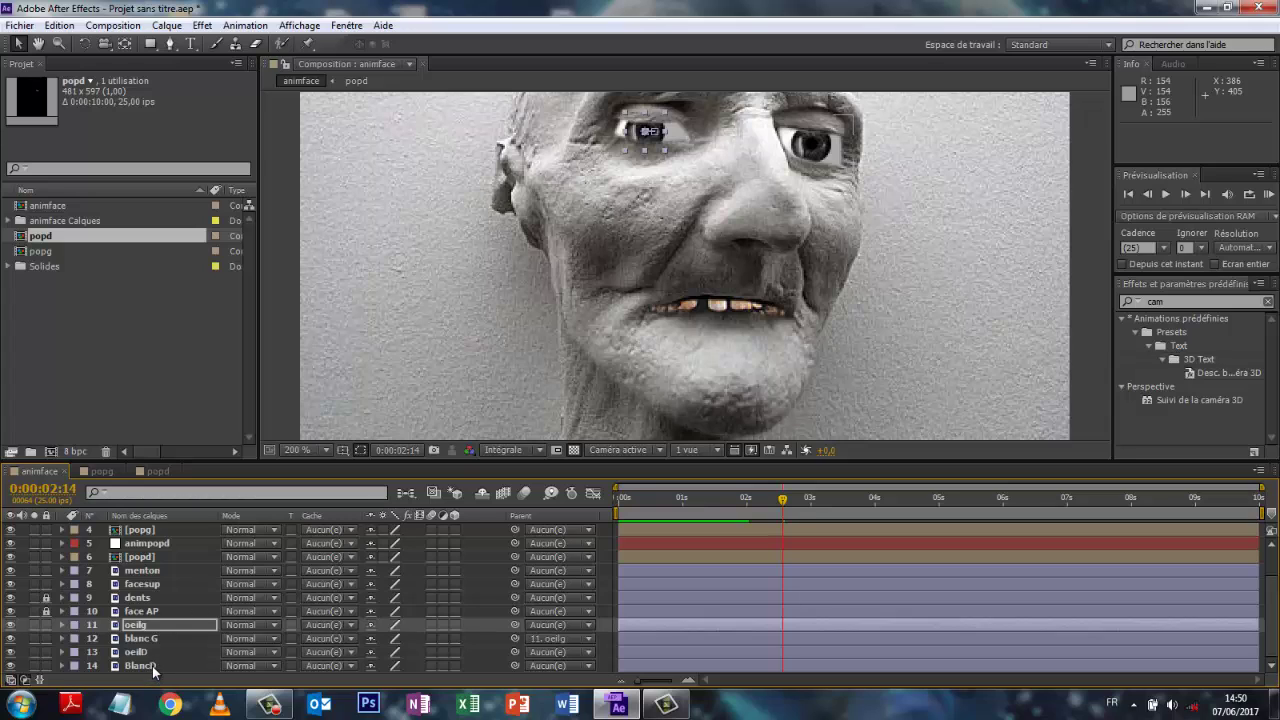
click(590, 665)
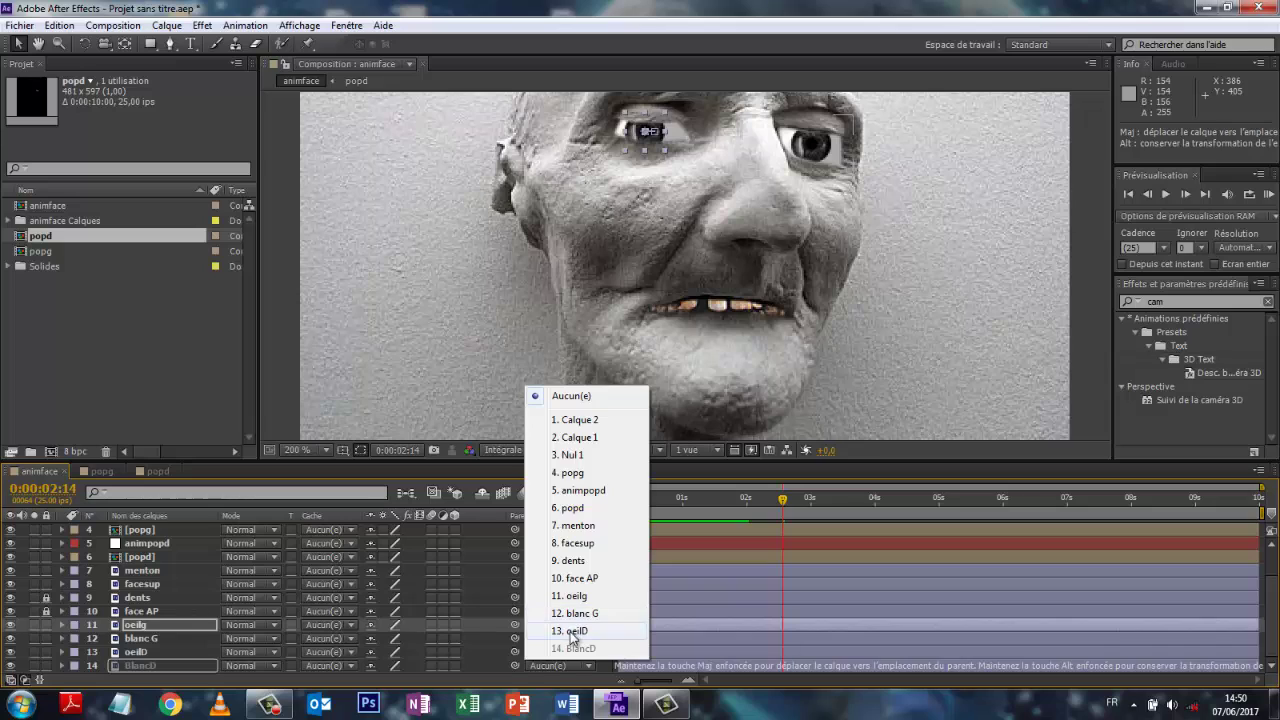
click(573, 631)
Step: Reveal the oeilD layer's Position property and separate its dimensions into X and Y
click(133, 652)
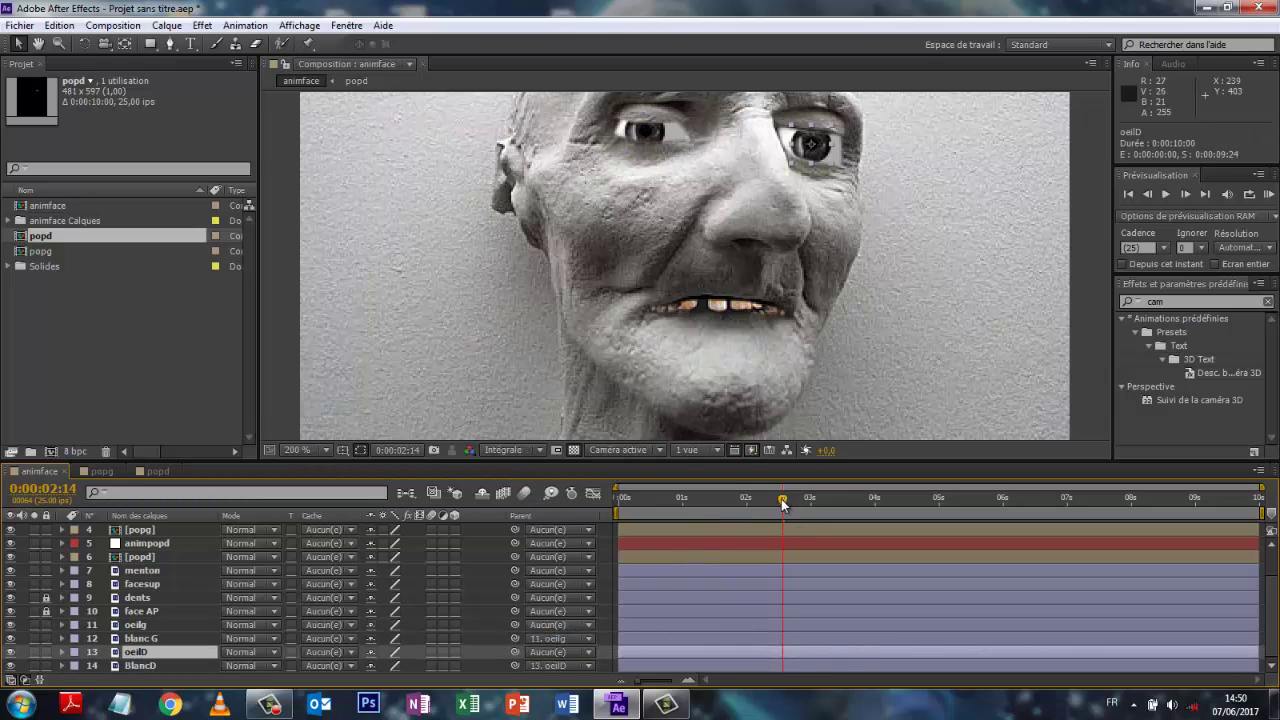
drag(783, 503, 746, 512)
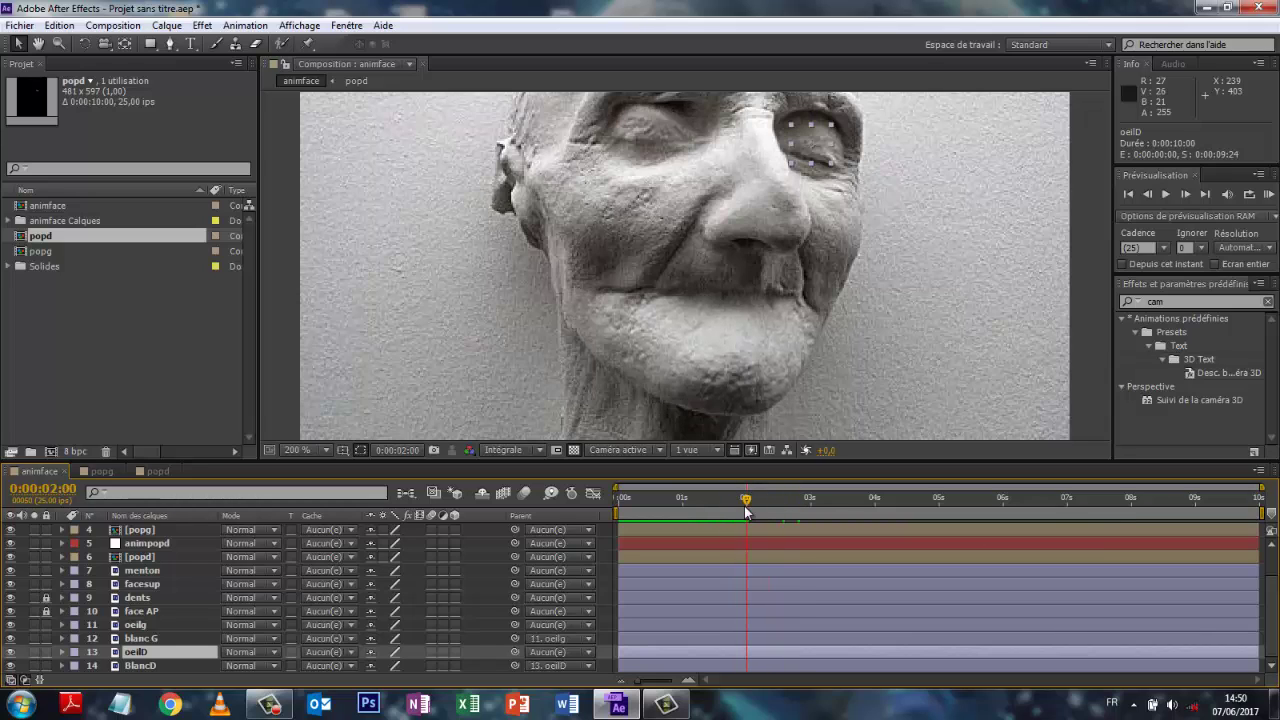
click(797, 511)
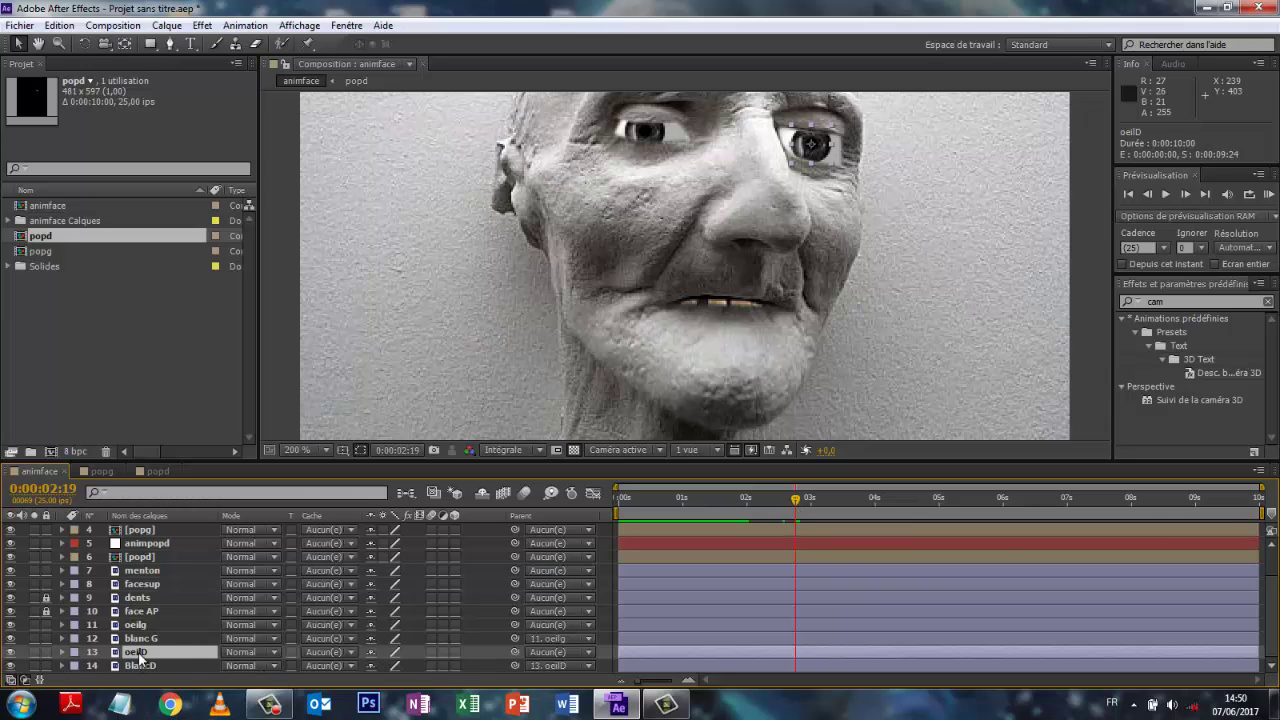
key(p)
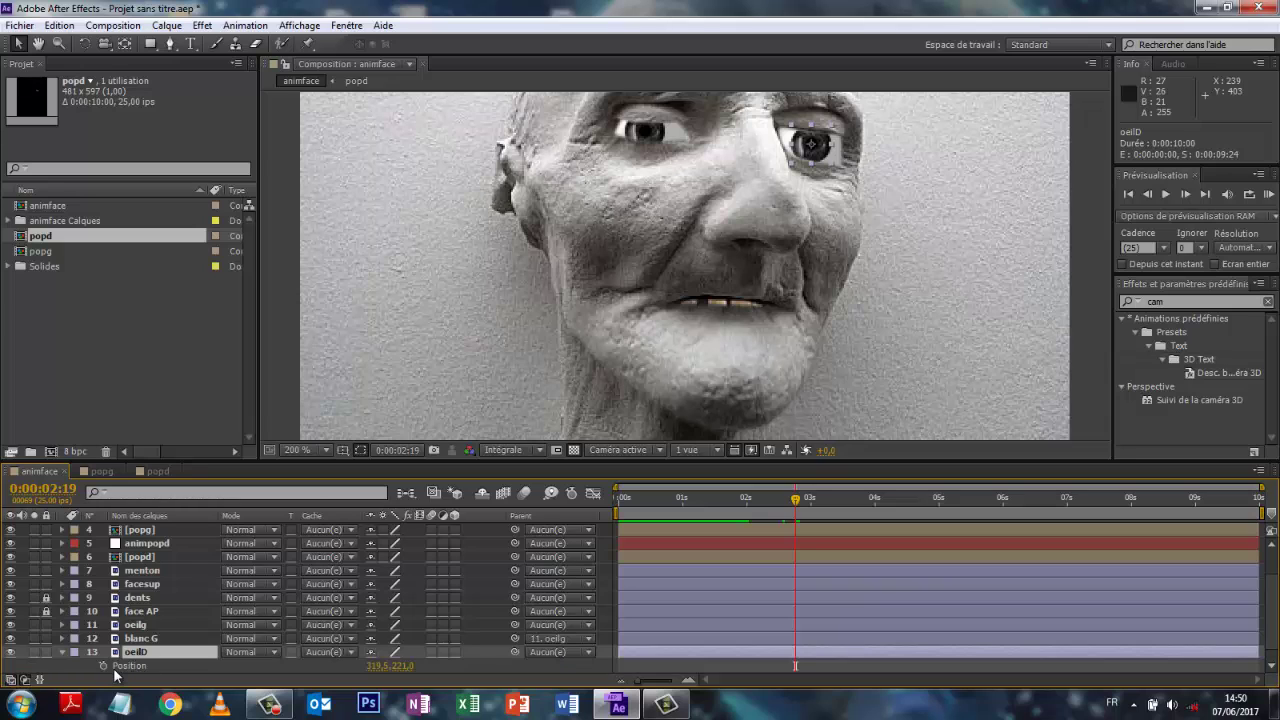
right_click(128, 666)
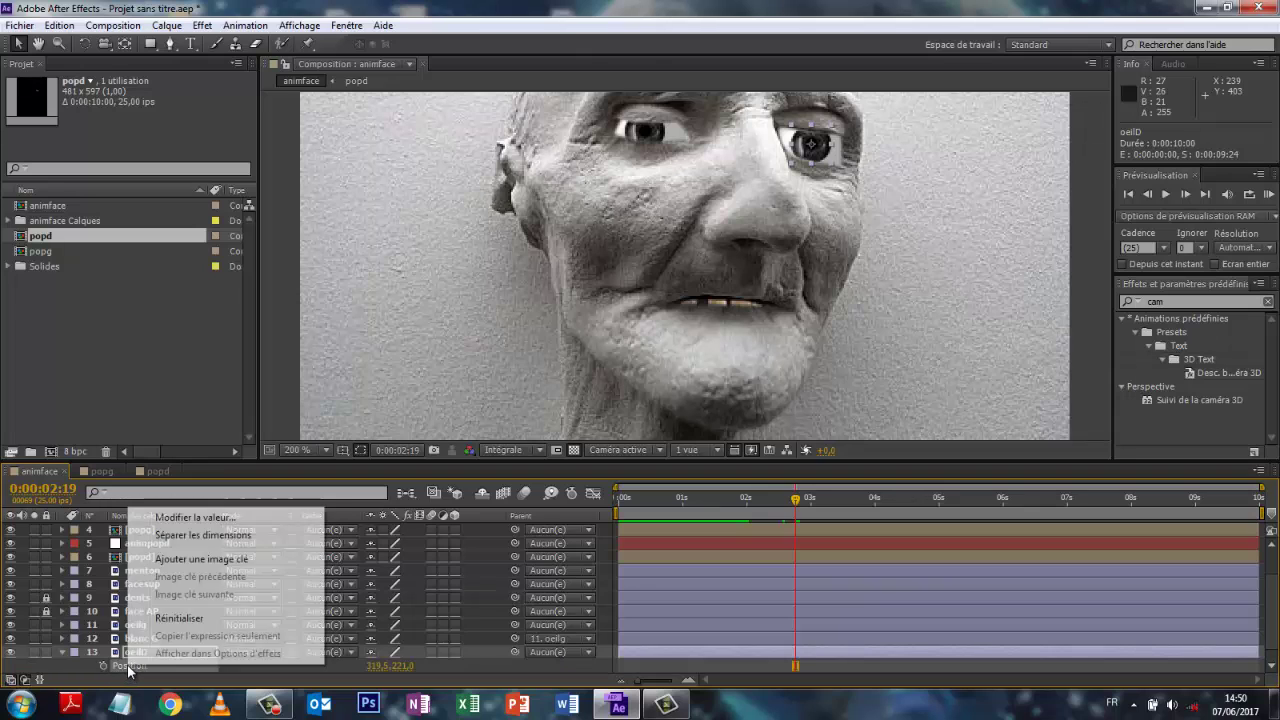
click(194, 537)
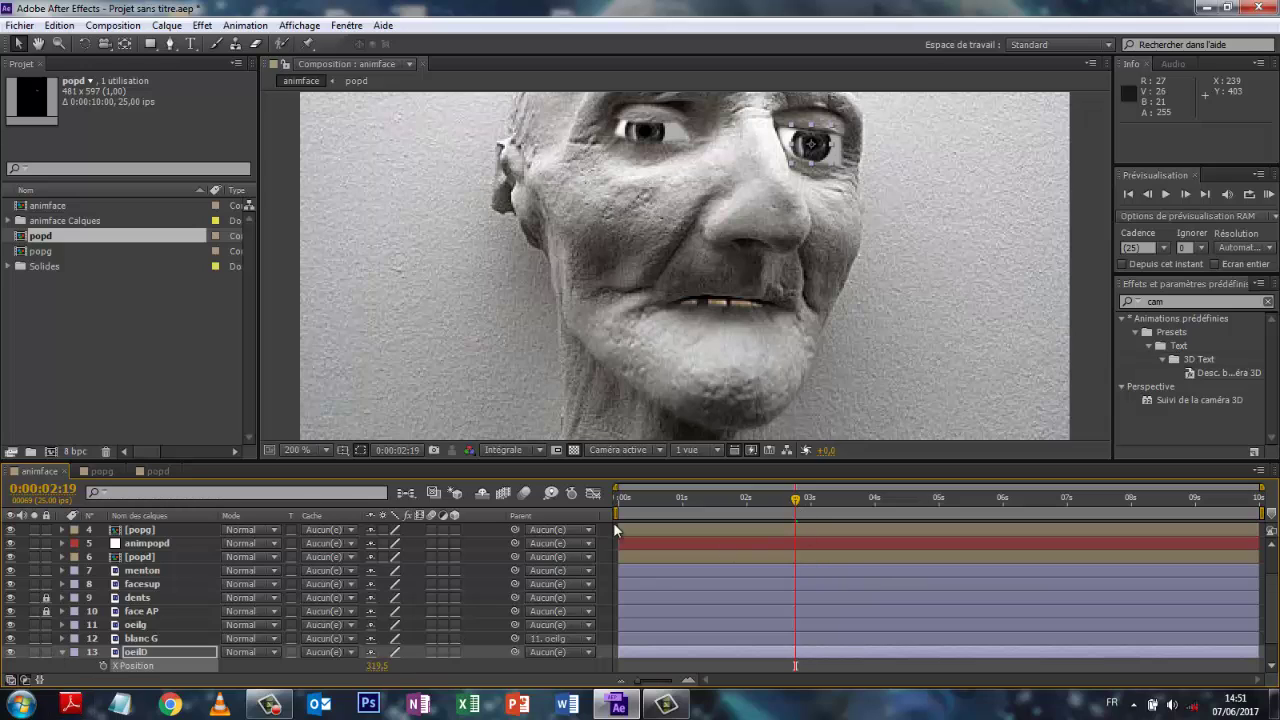
Step: Start X Position keyframing on the oeilD layer at 0:00:02:01 and add a keyframe with the same value at 0:00:02:12
drag(796, 499, 746, 511)
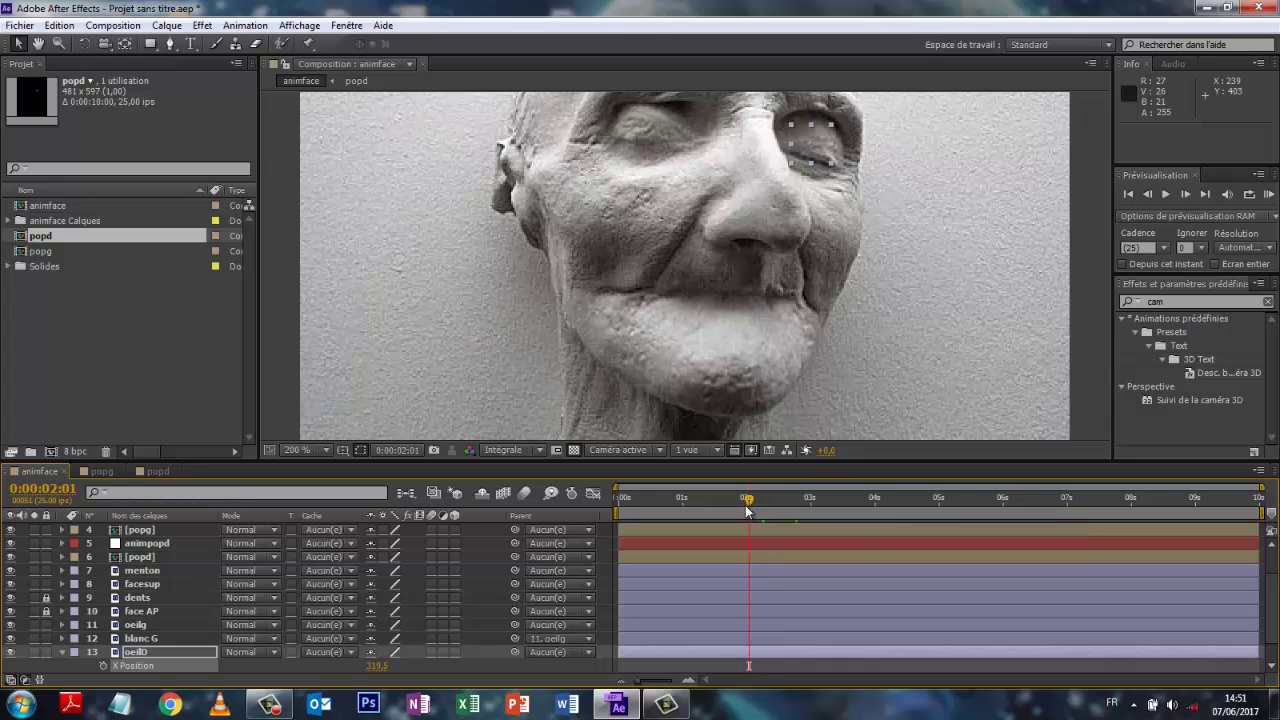
click(103, 666)
drag(753, 506, 772, 510)
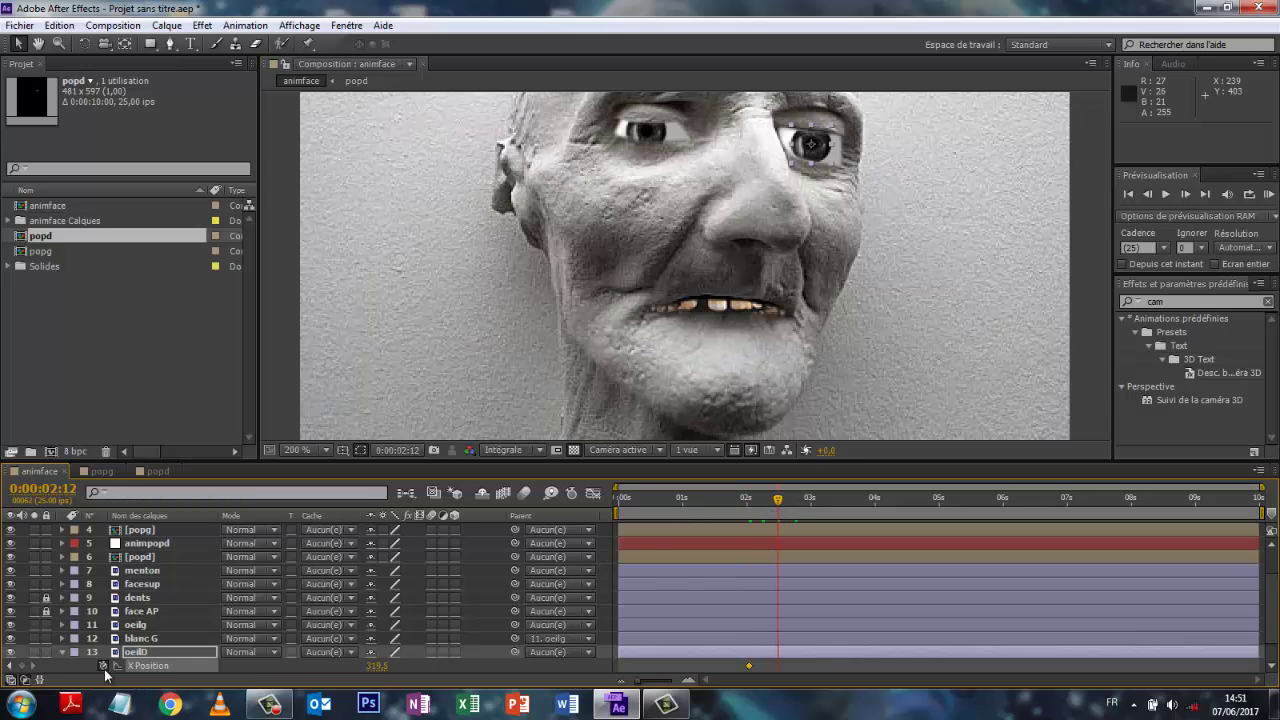
click(22, 667)
Step: Add an oeilD X Position keyframe at 0:00:02:20 with a value of 313.5 and preview the eye movement
drag(778, 502, 796, 508)
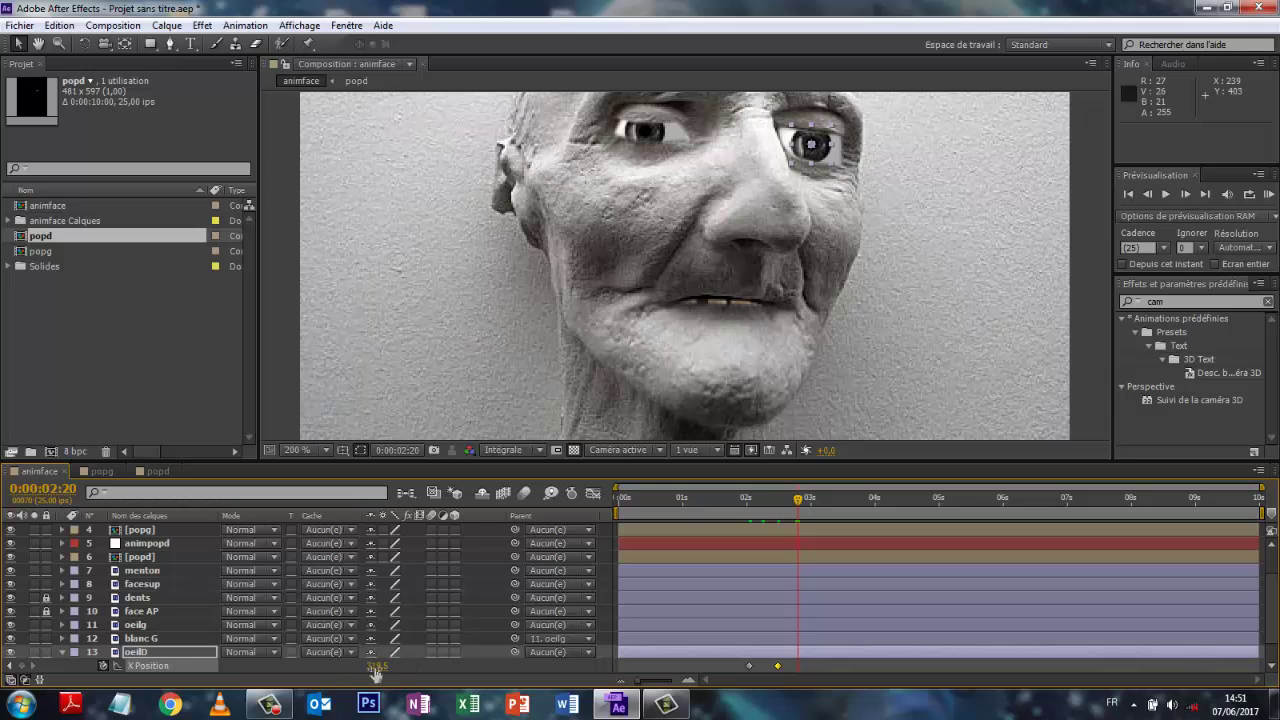
mouse_move(375, 665)
mouse_down()
mouse_move(360, 666)
mouse_move(381, 670)
mouse_up()
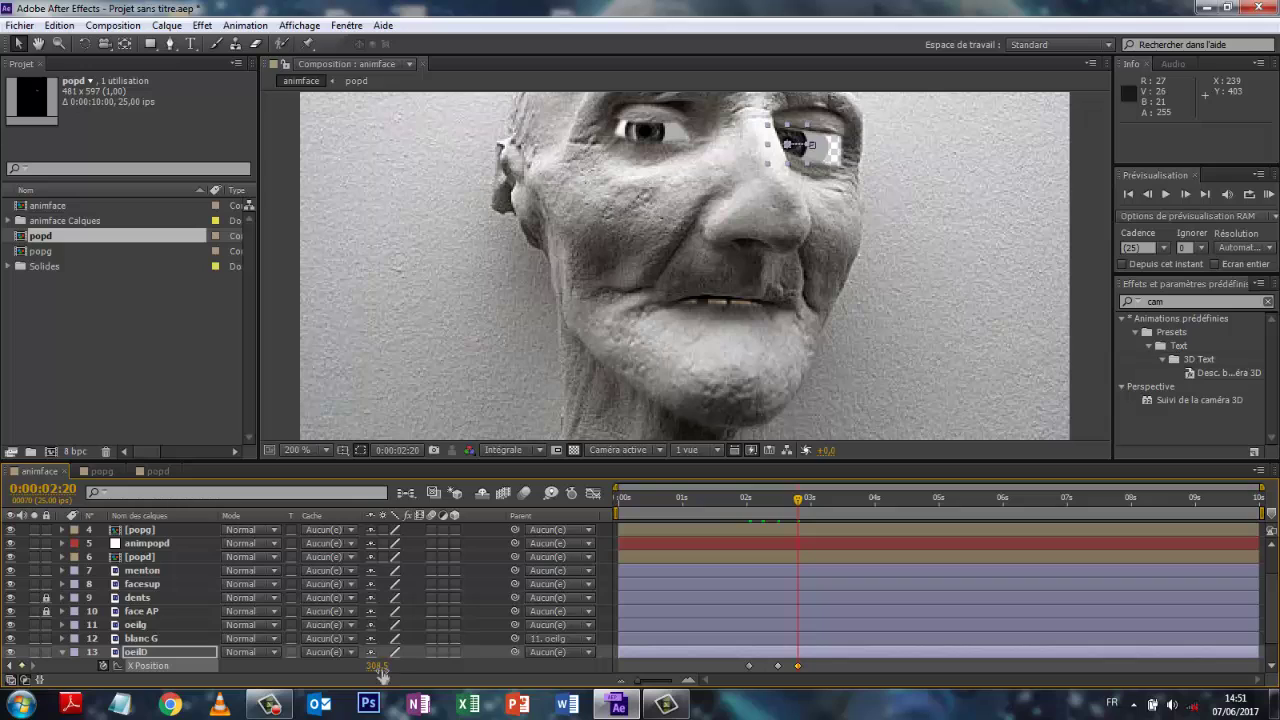
click(380, 666)
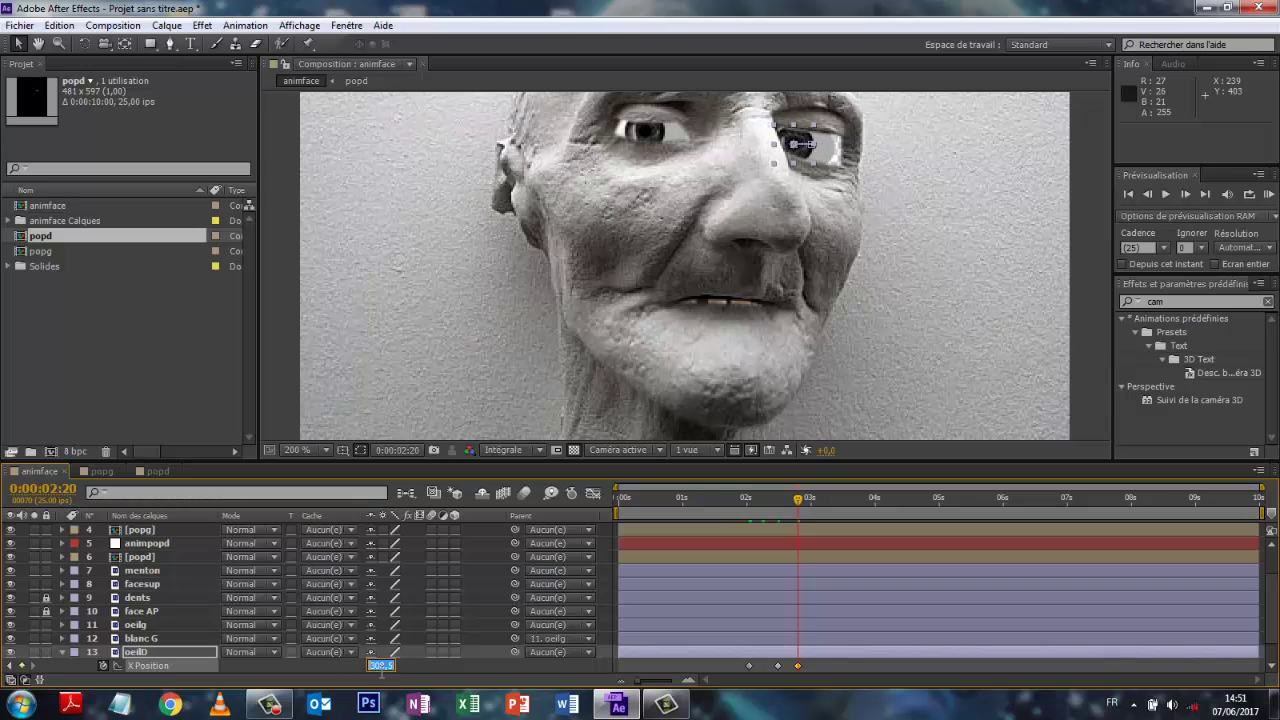
click(448, 672)
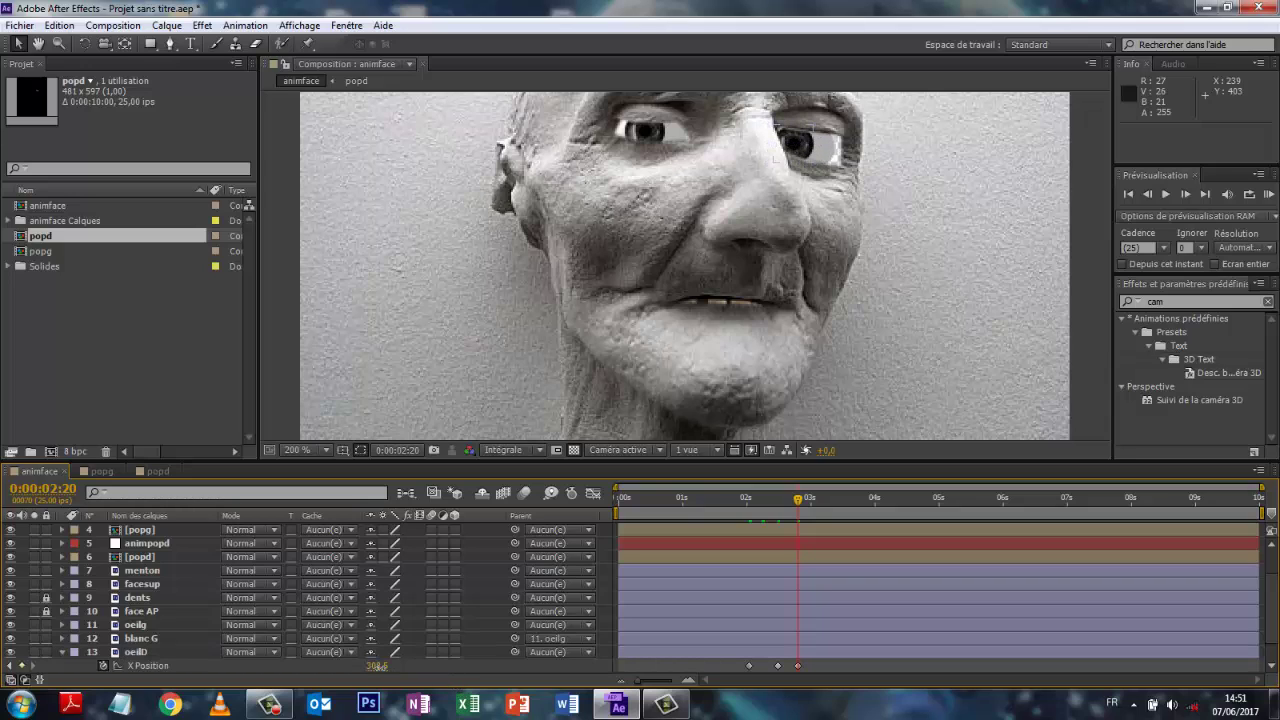
drag(380, 669, 385, 672)
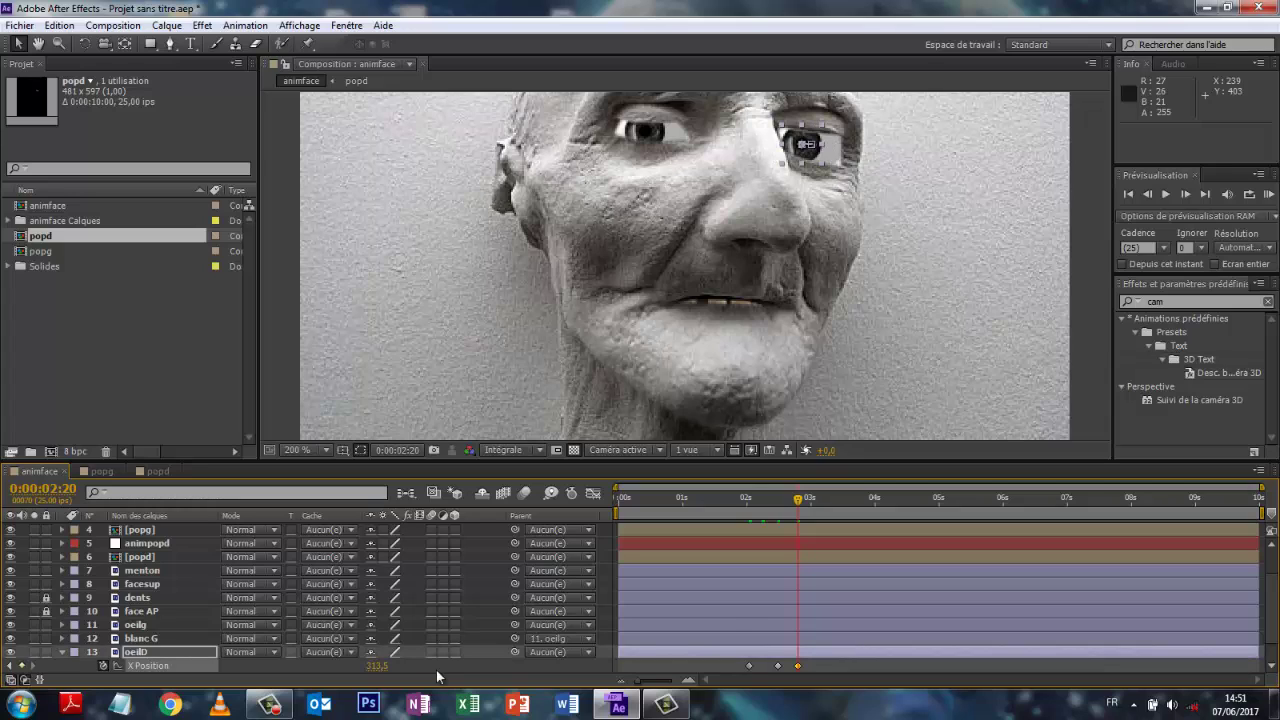
key(space)
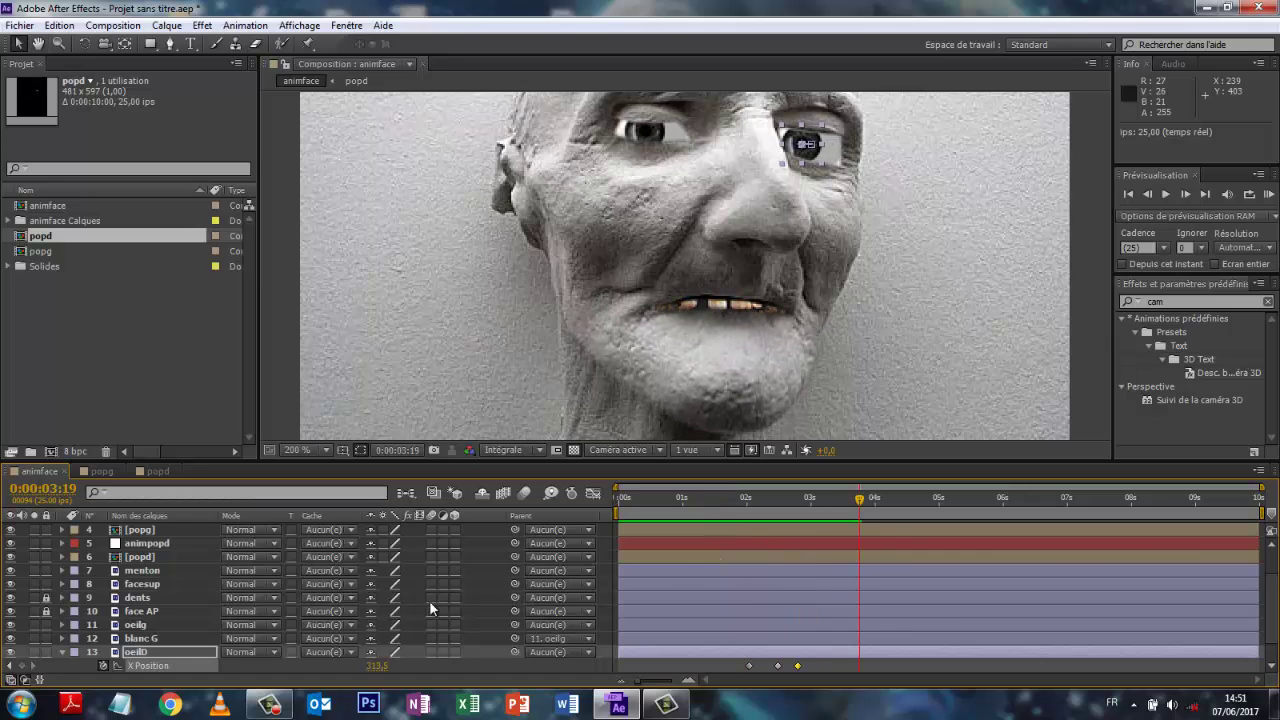
Step: Reveal the oeilg layer's keyframes and copy its X Position keyframe from 0:00:02:00 to 0:00:02:07
click(137, 625)
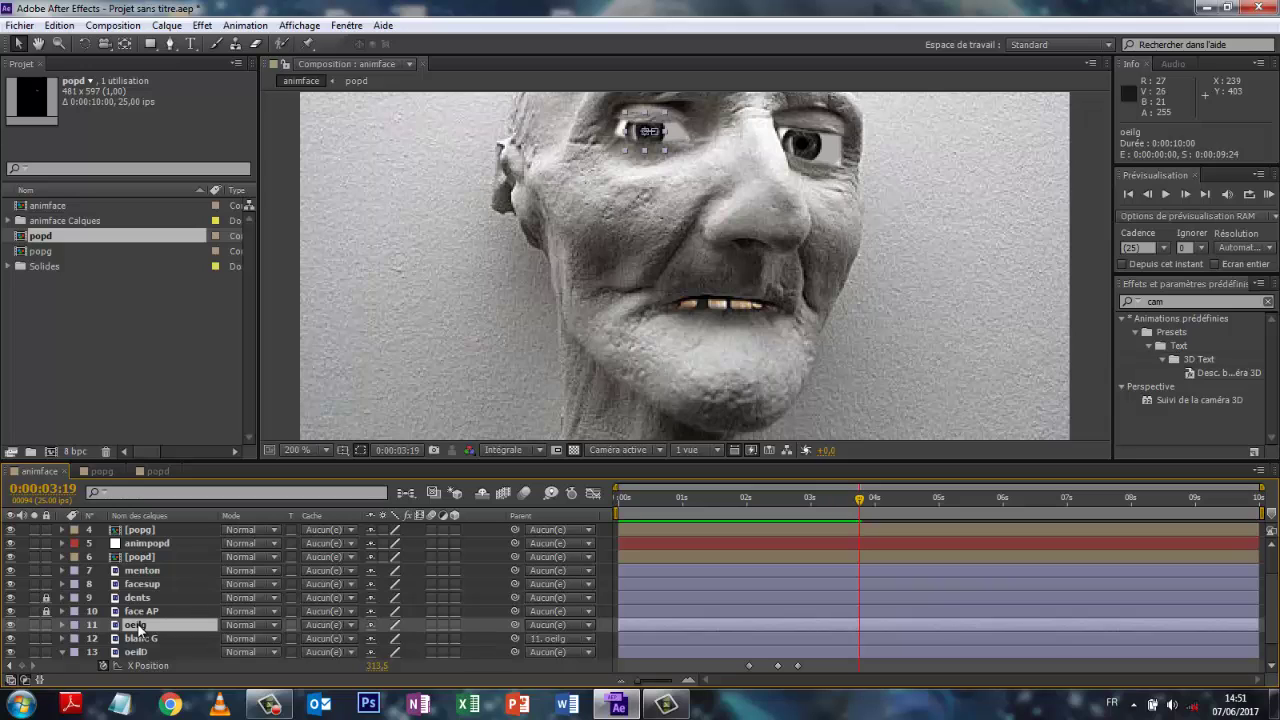
key(u)
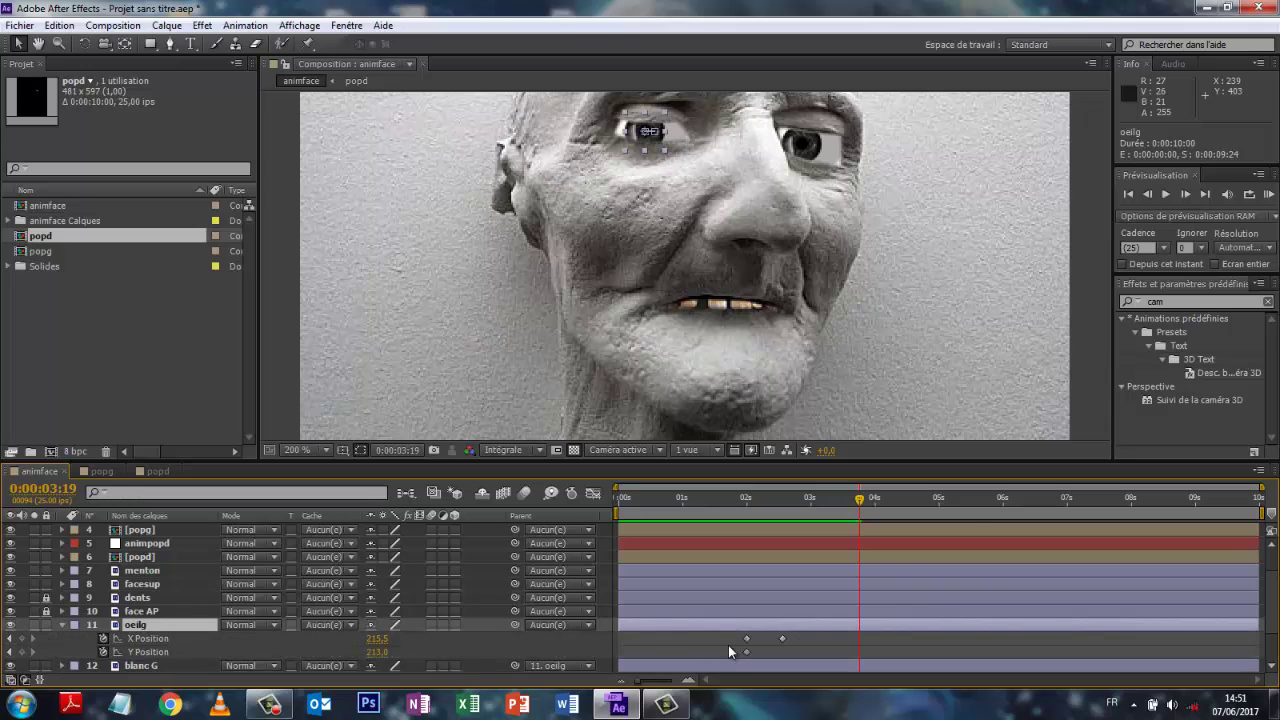
drag(863, 497, 754, 603)
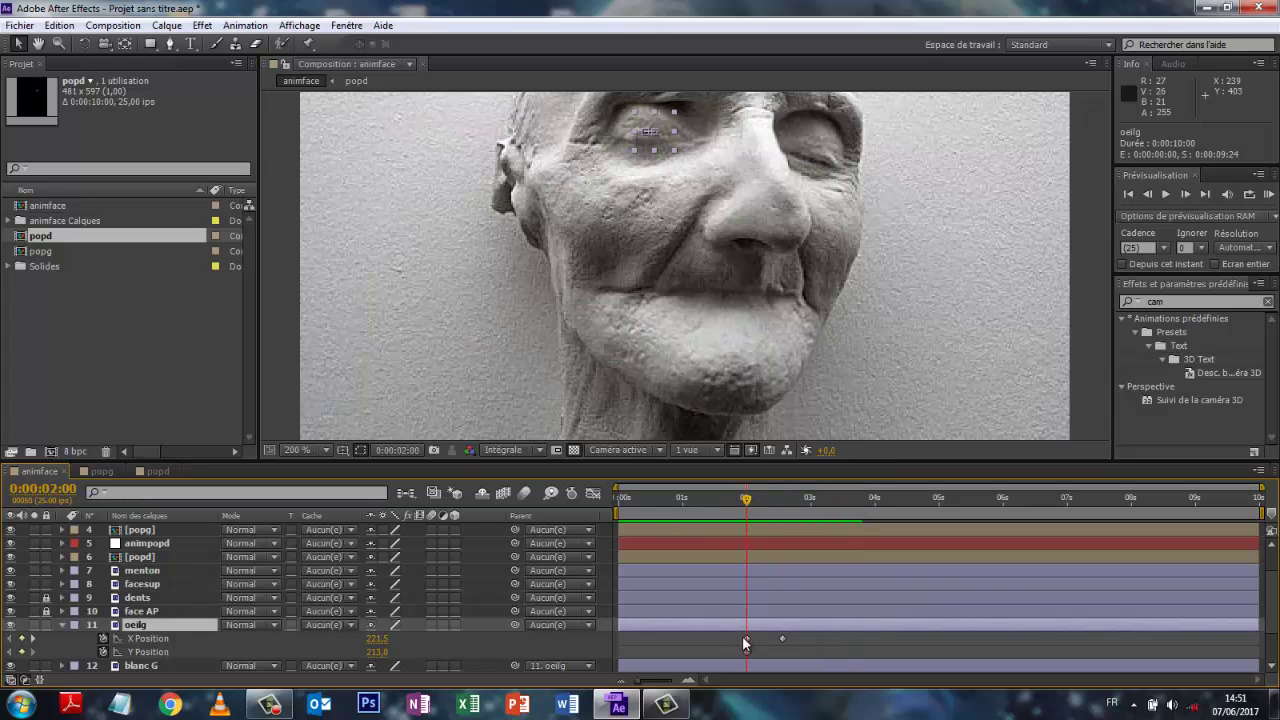
click(746, 640)
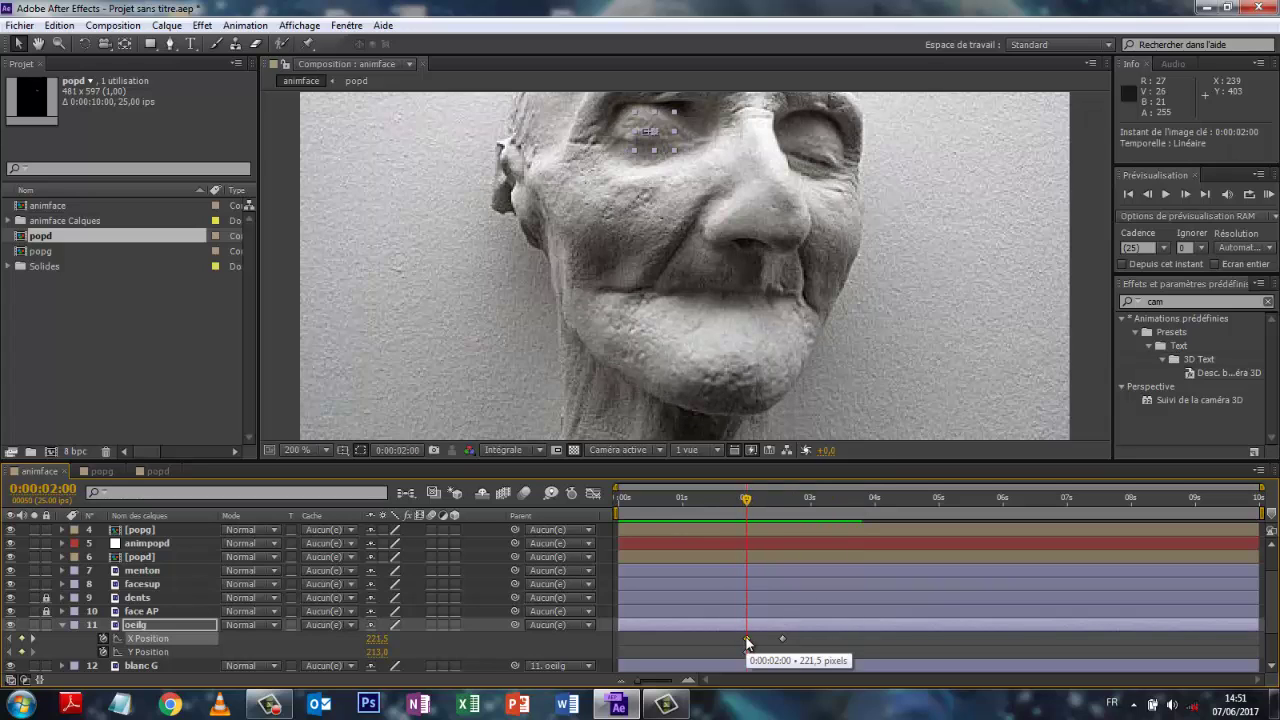
click(59, 25)
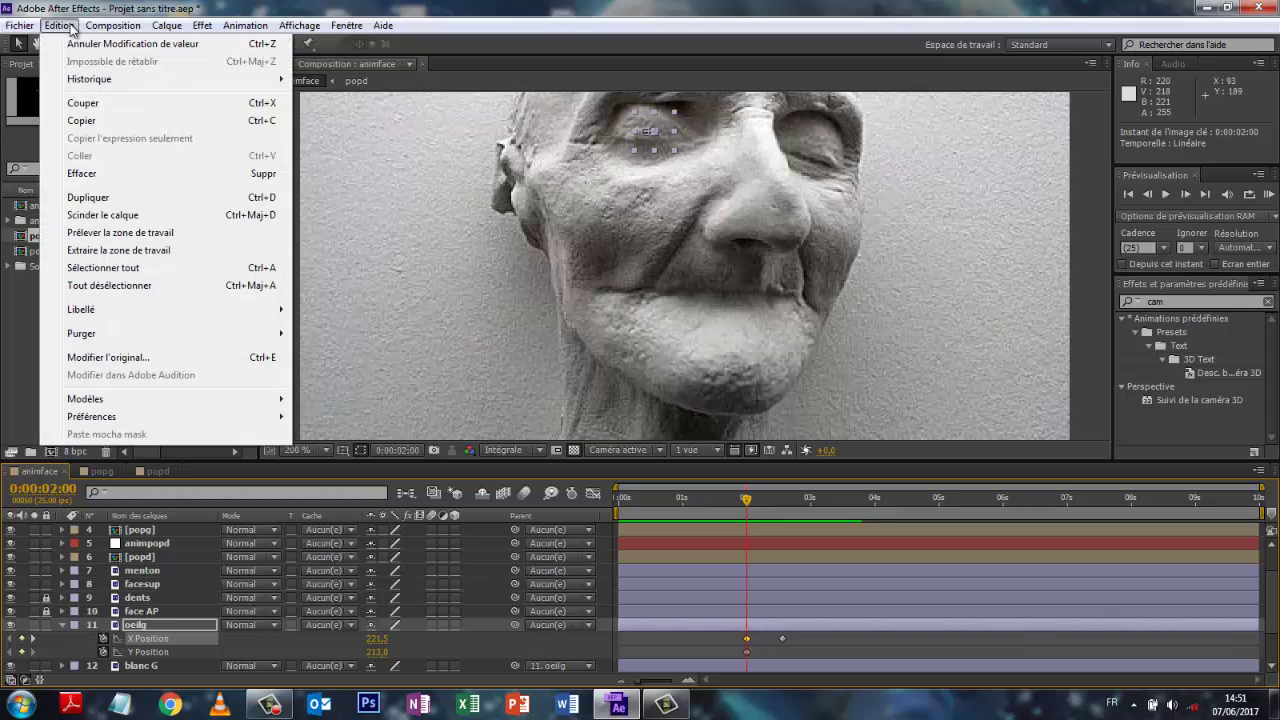
click(82, 121)
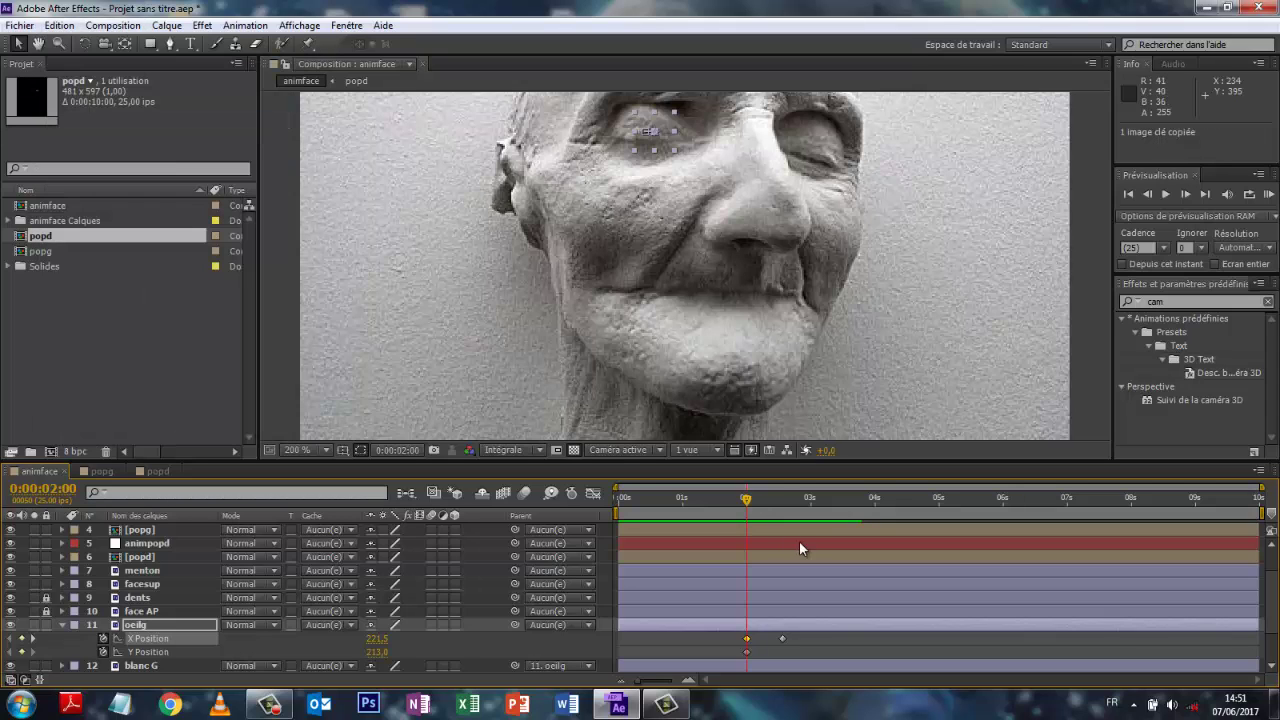
drag(751, 510, 767, 505)
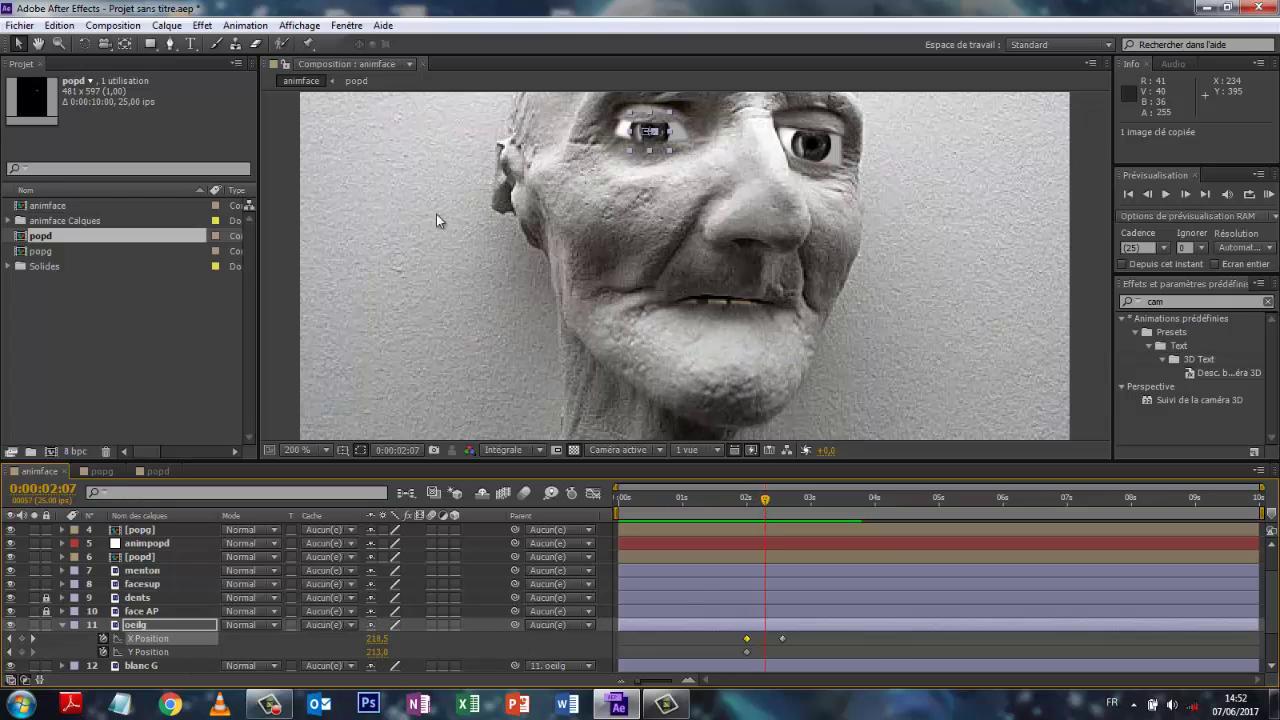
click(59, 25)
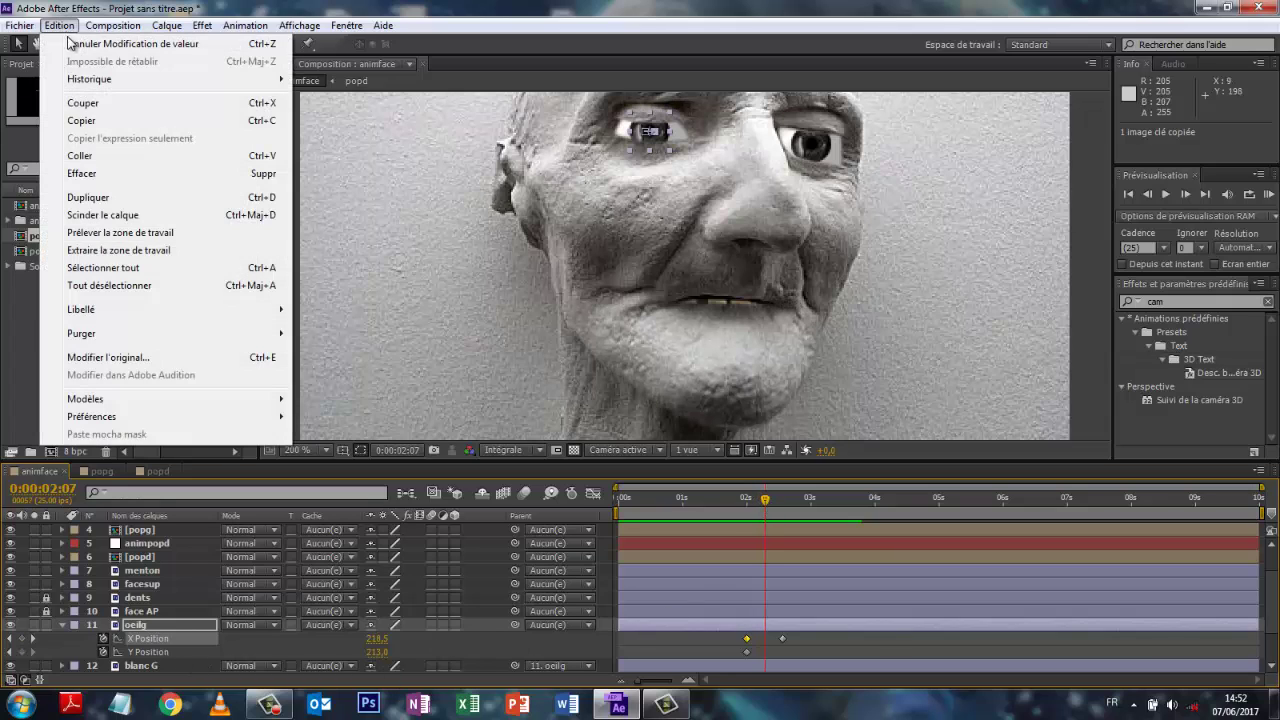
click(80, 157)
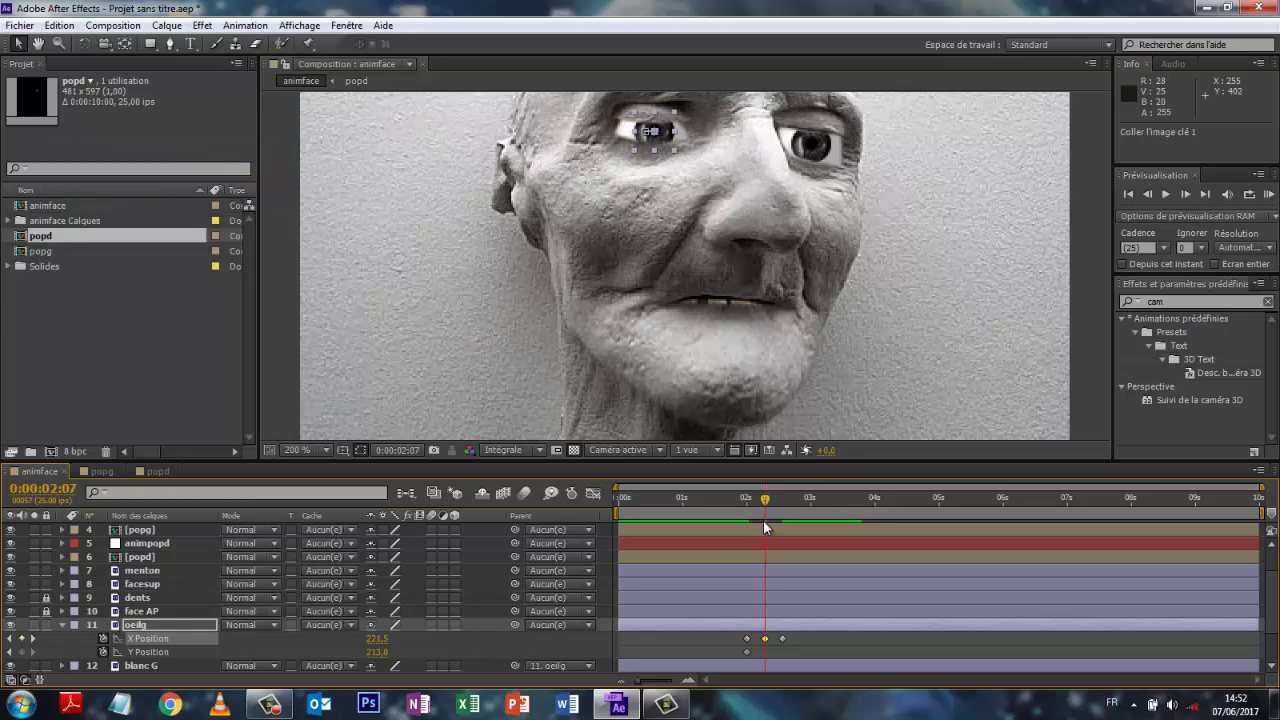
Step: Align the oeilD keyframes with oeilg, moving the second X and Y Position keyframes to 0:00:02:07 and the last X Position keyframe to 0:00:02:14
drag(765, 500, 774, 501)
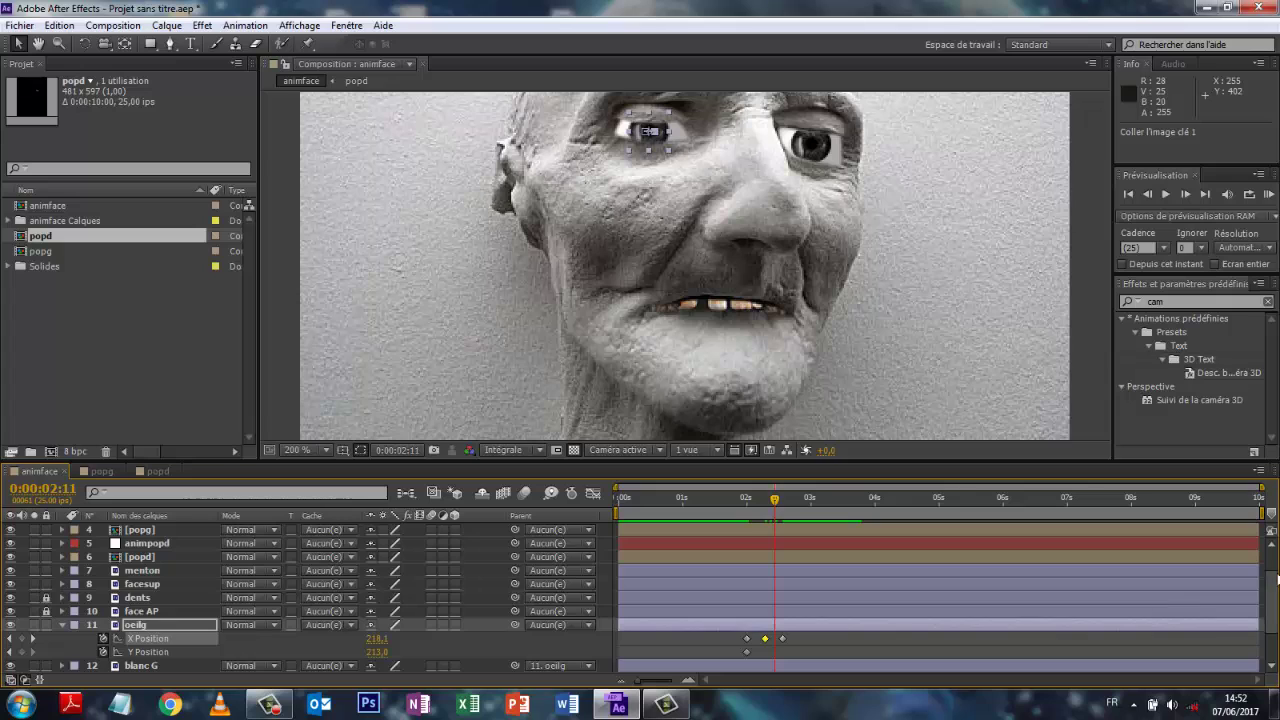
scroll(1275, 598, down, 2)
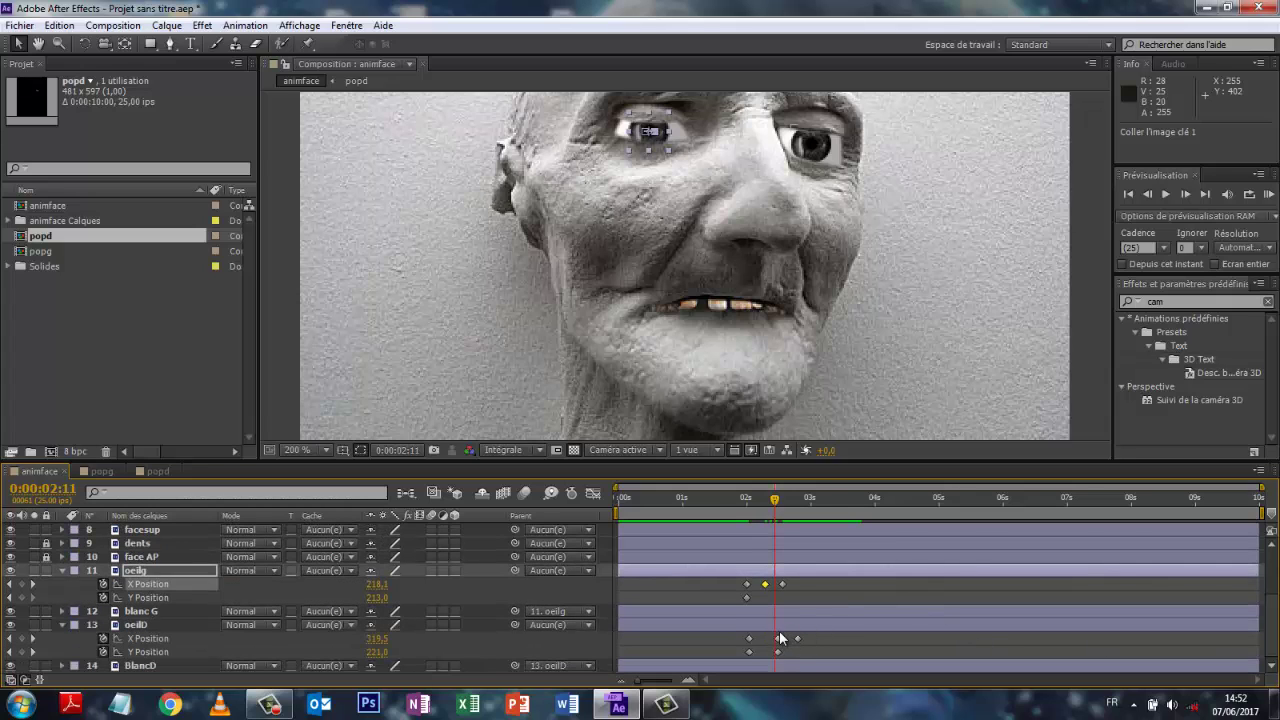
drag(758, 624, 763, 622)
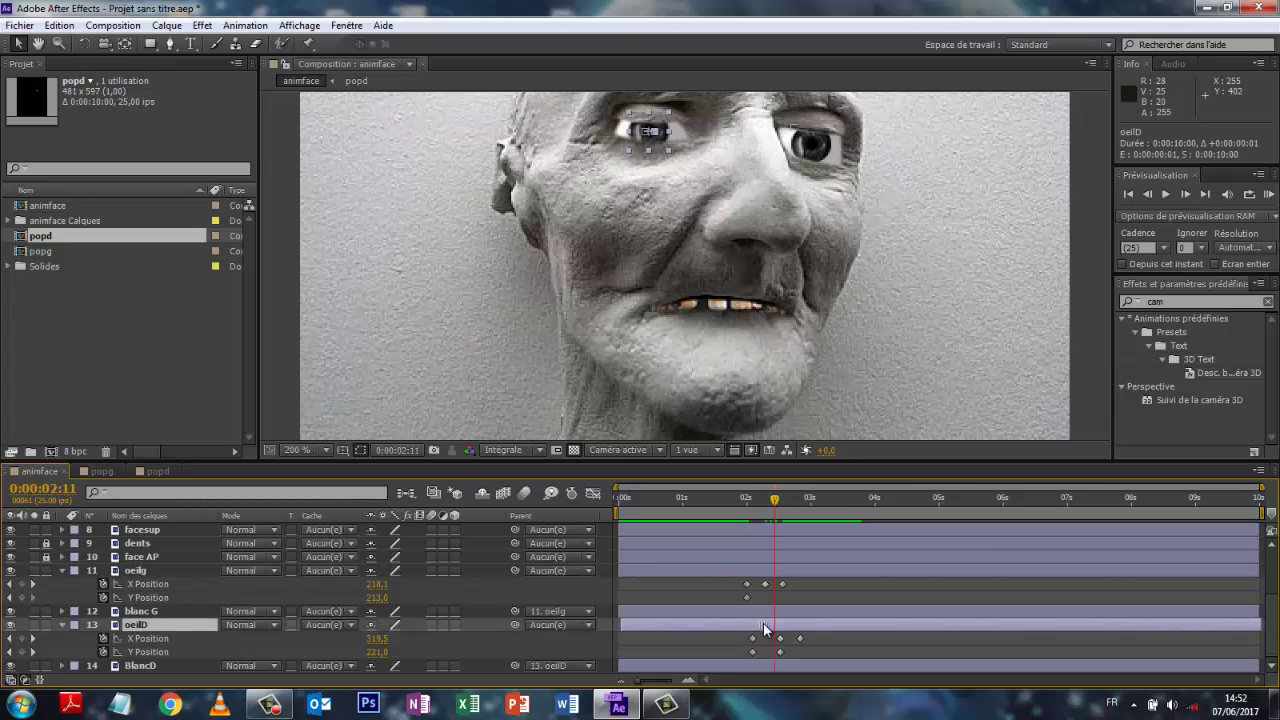
click(845, 650)
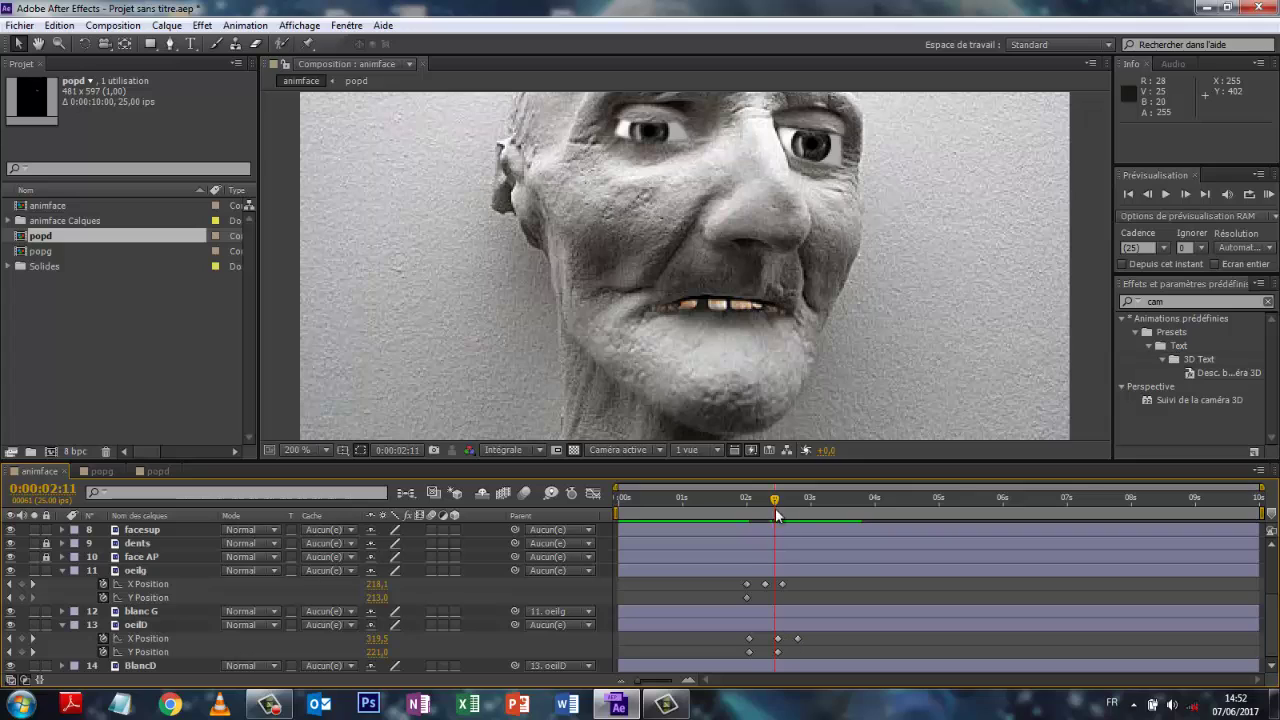
drag(776, 506, 766, 504)
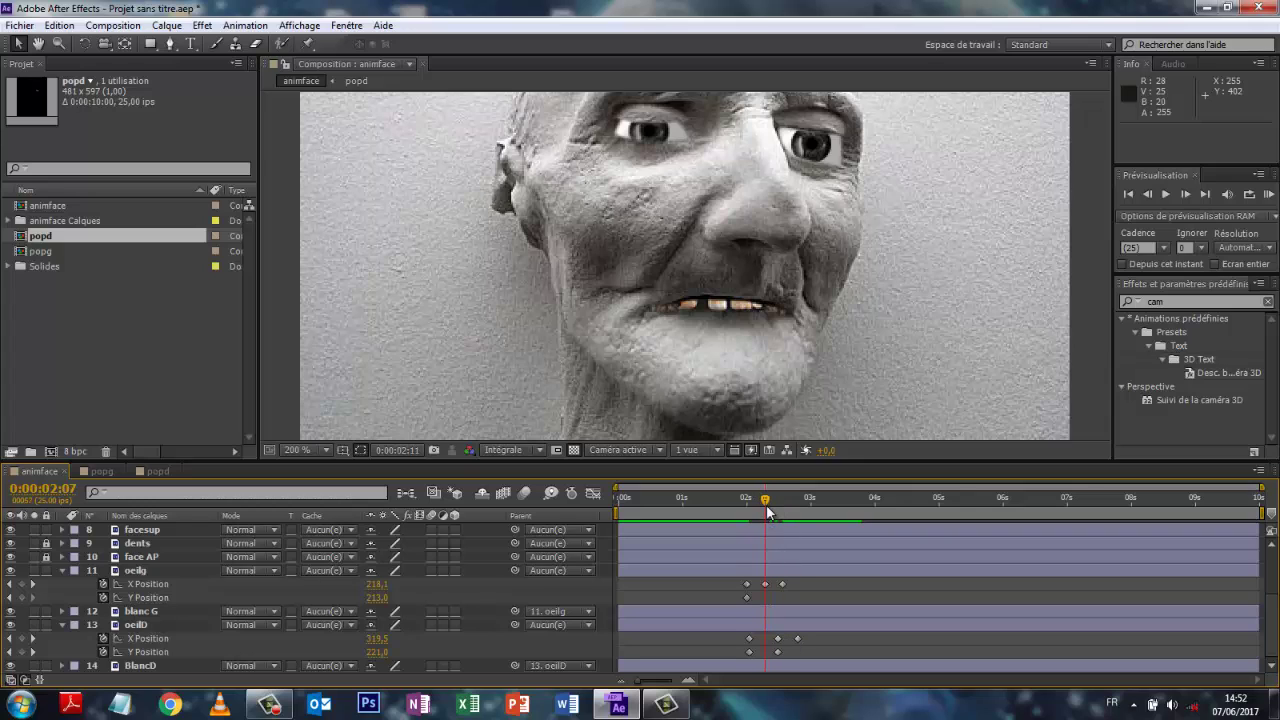
click(779, 652)
click(789, 651)
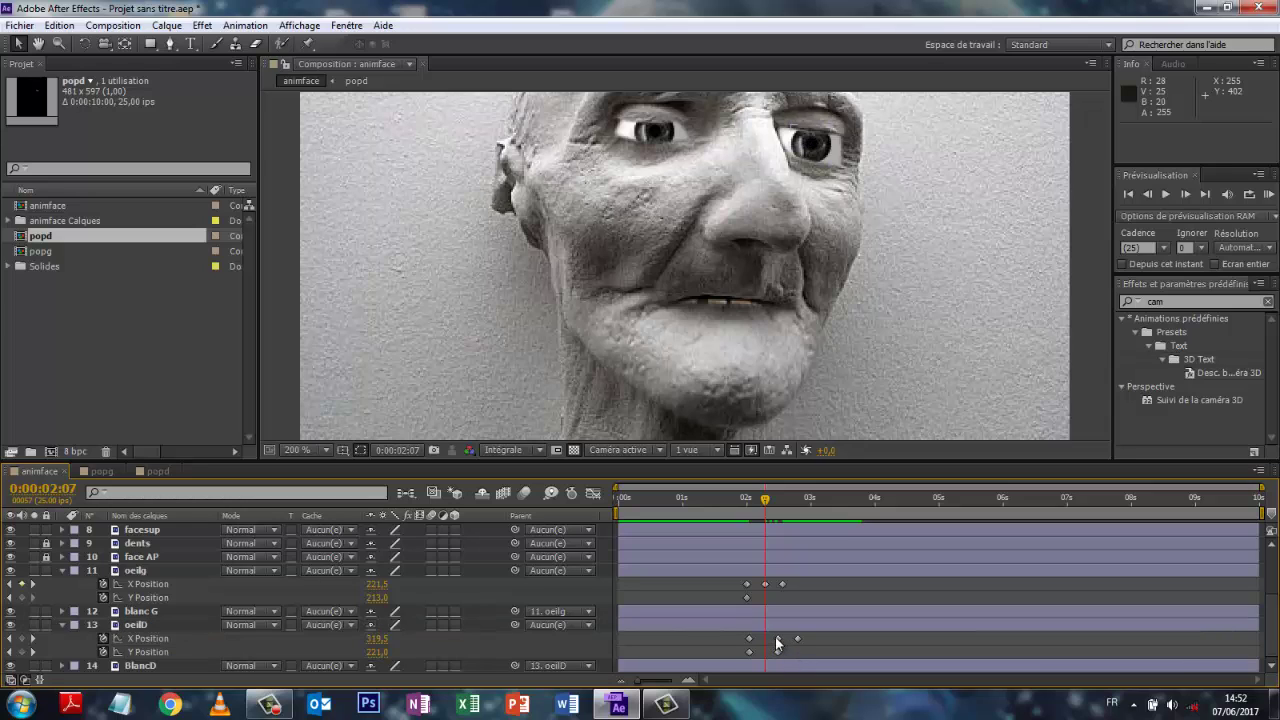
drag(778, 643, 770, 643)
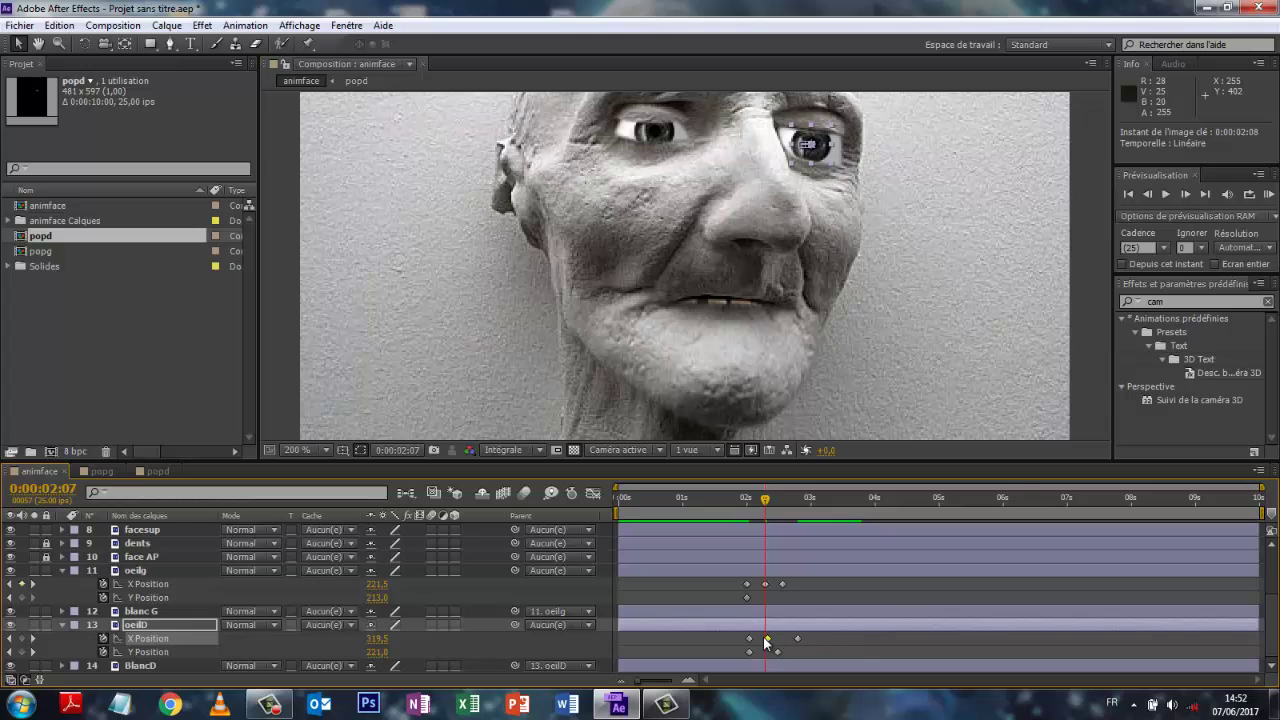
click(778, 650)
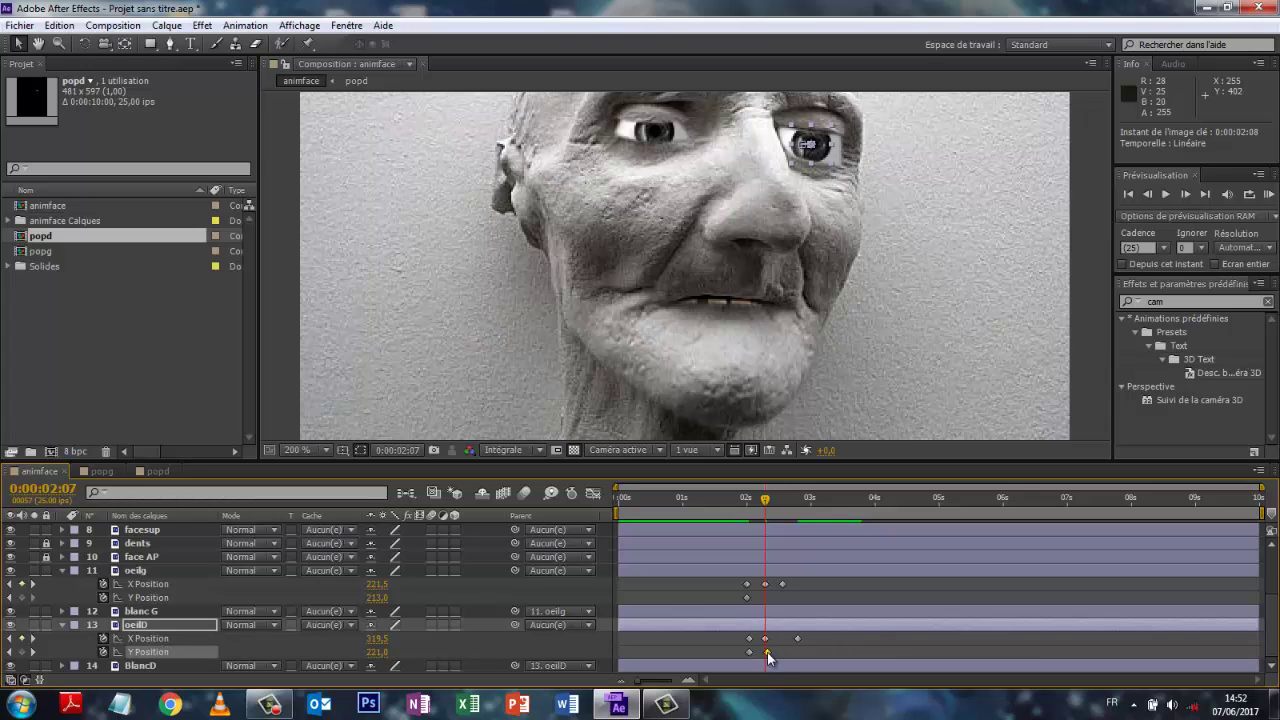
drag(766, 507, 782, 496)
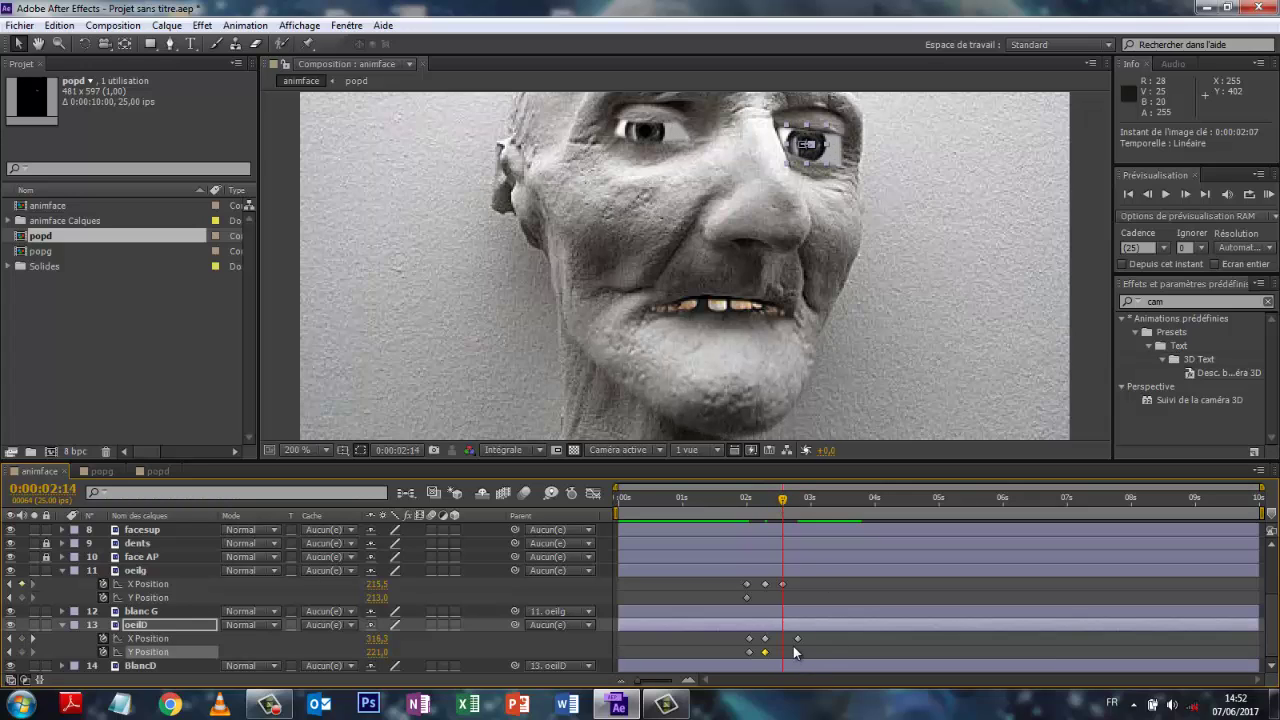
drag(797, 637, 783, 641)
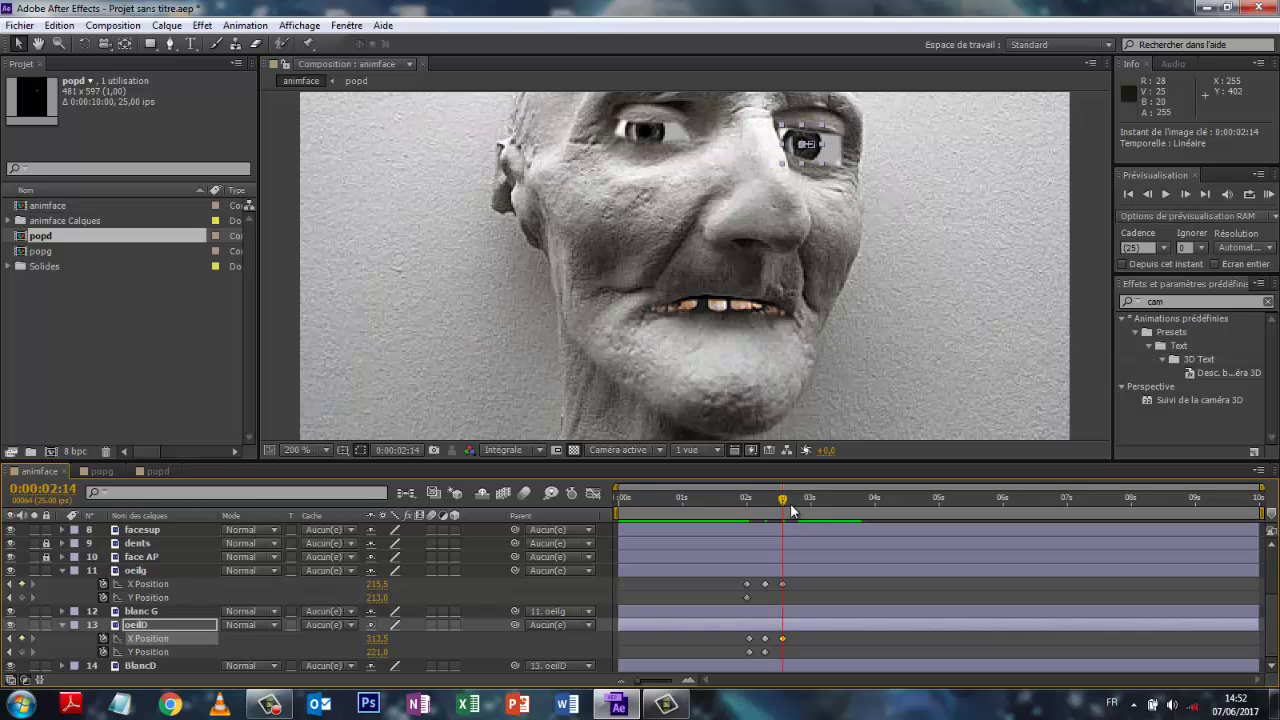
Step: Fit the whole composition in the viewer and preview the face animation from 0:00:00:00
click(319, 451)
click(354, 182)
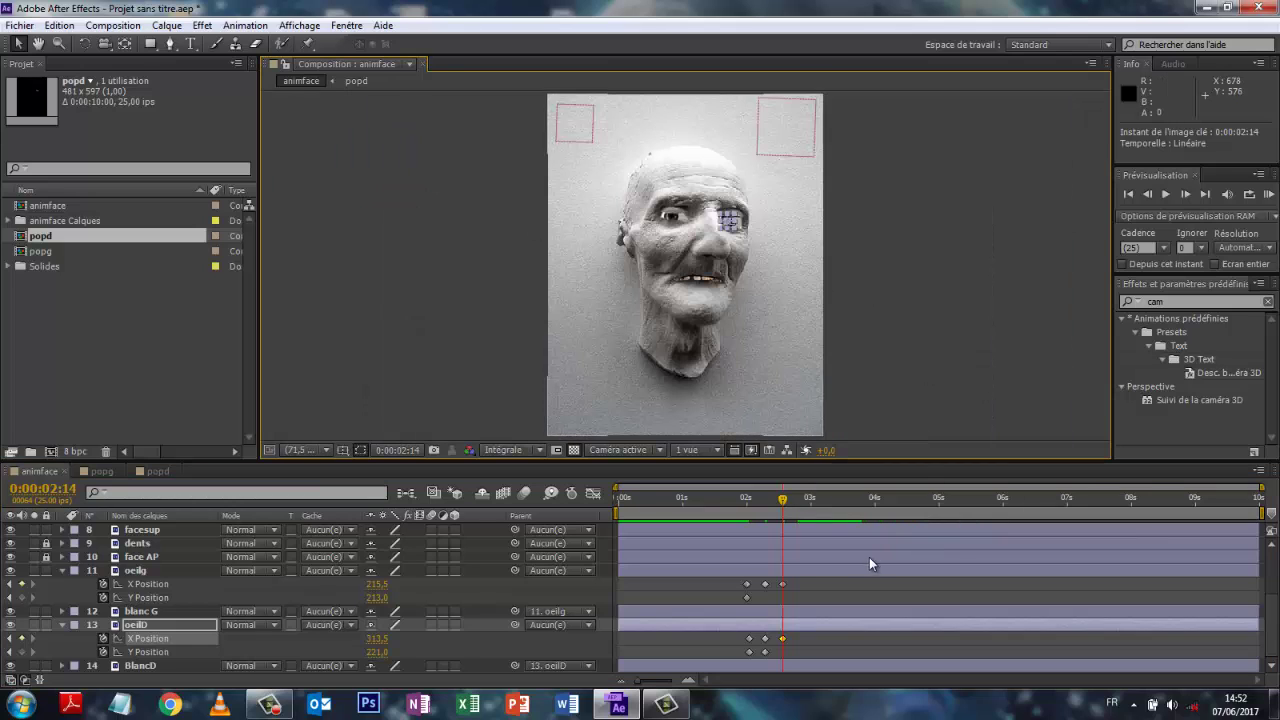
drag(783, 500, 622, 502)
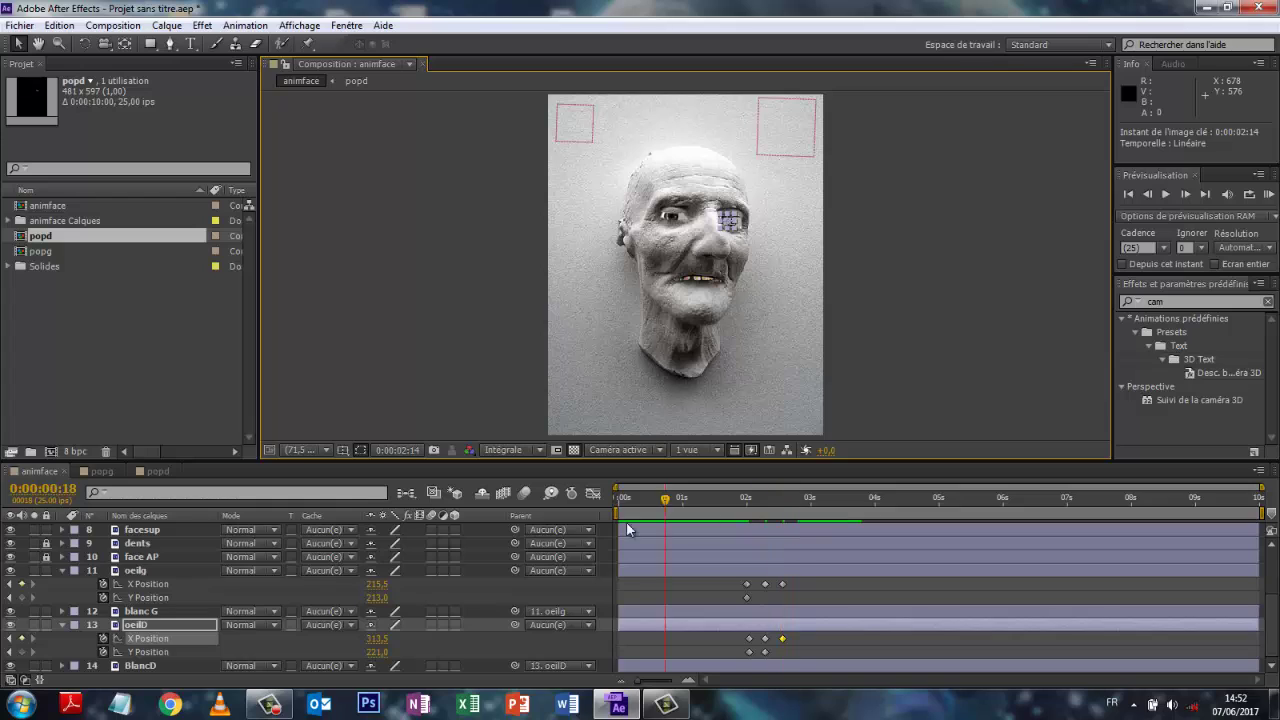
click(951, 377)
key(space)
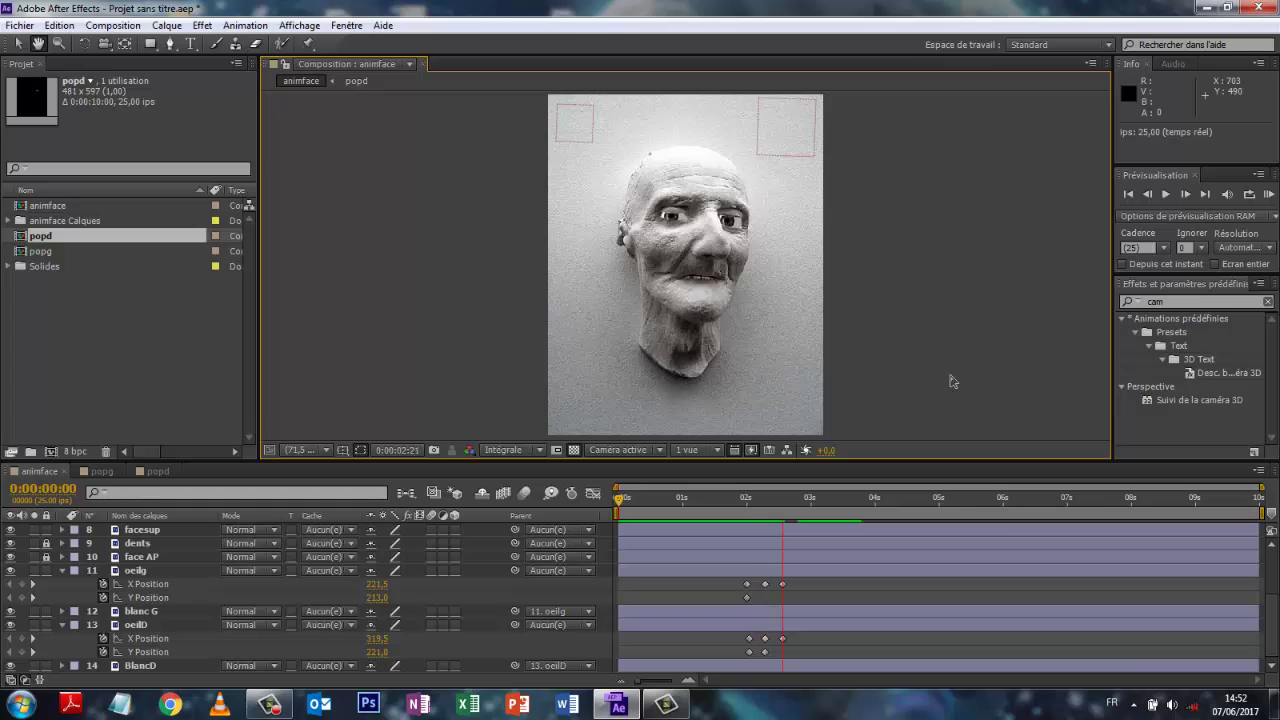
key(space)
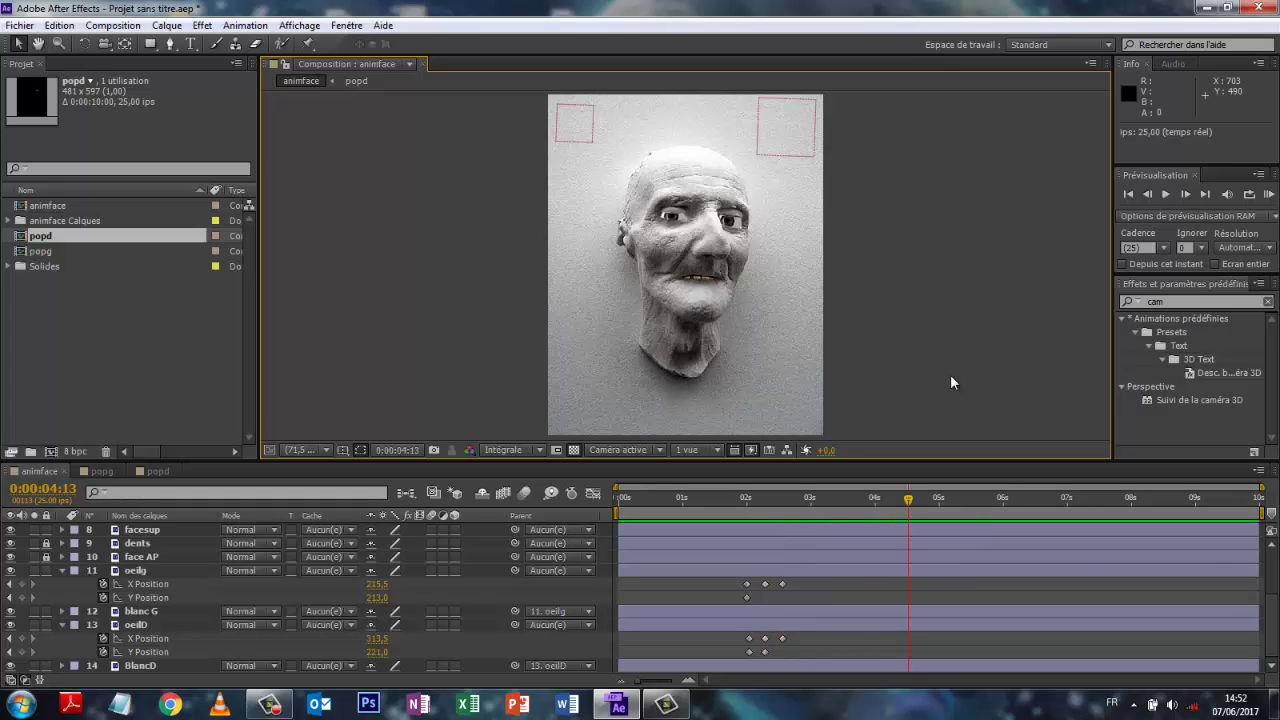
Step: Collapse the oeilD and oeilg layers in the timeline
click(62, 624)
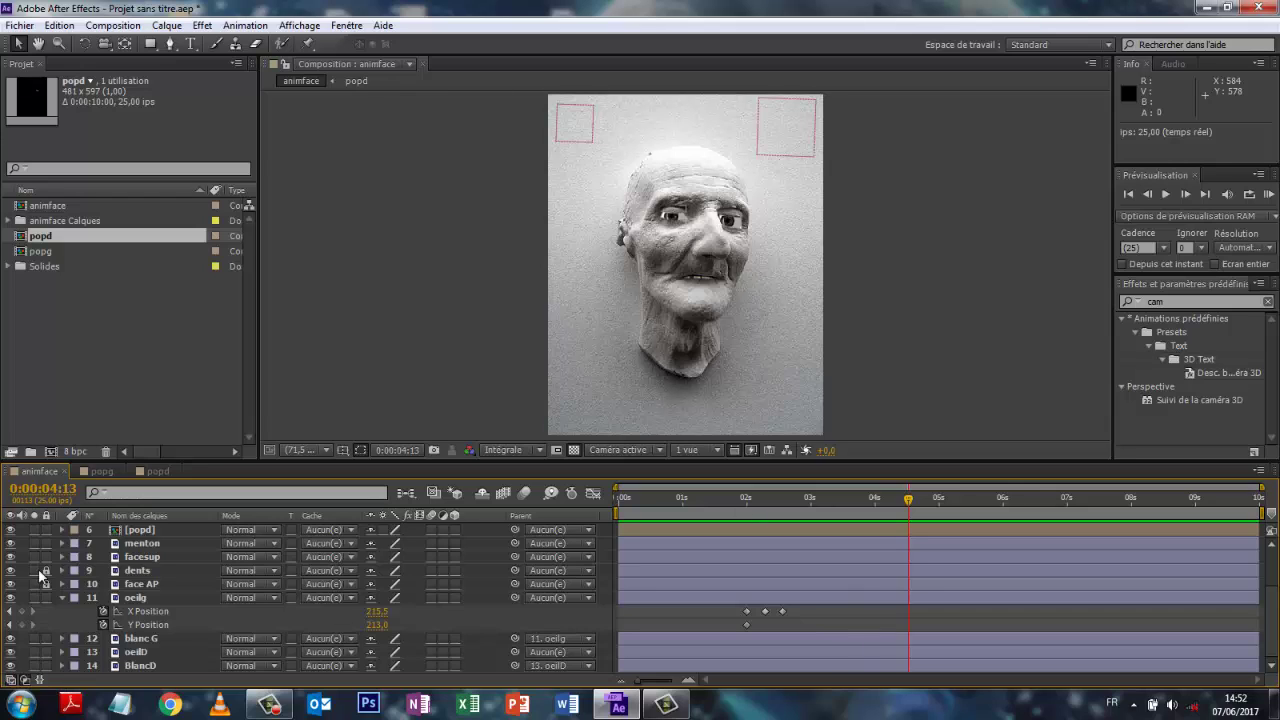
click(61, 598)
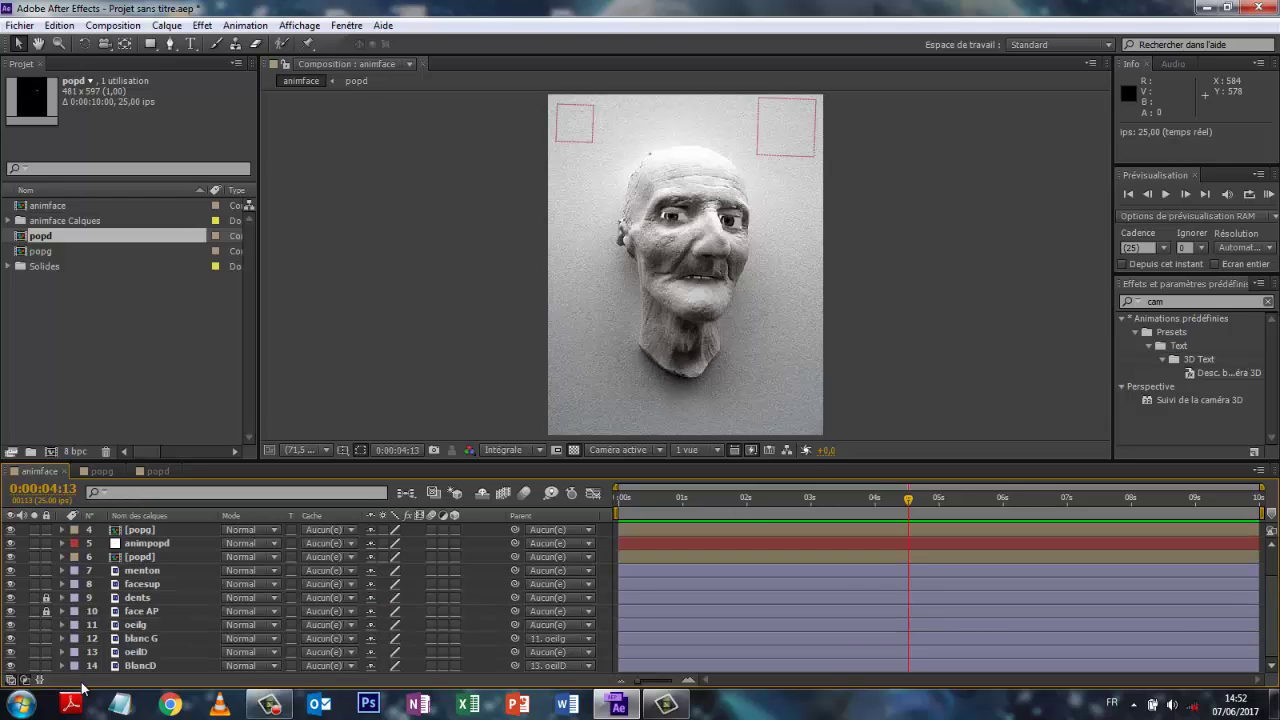
drag(912, 498, 720, 499)
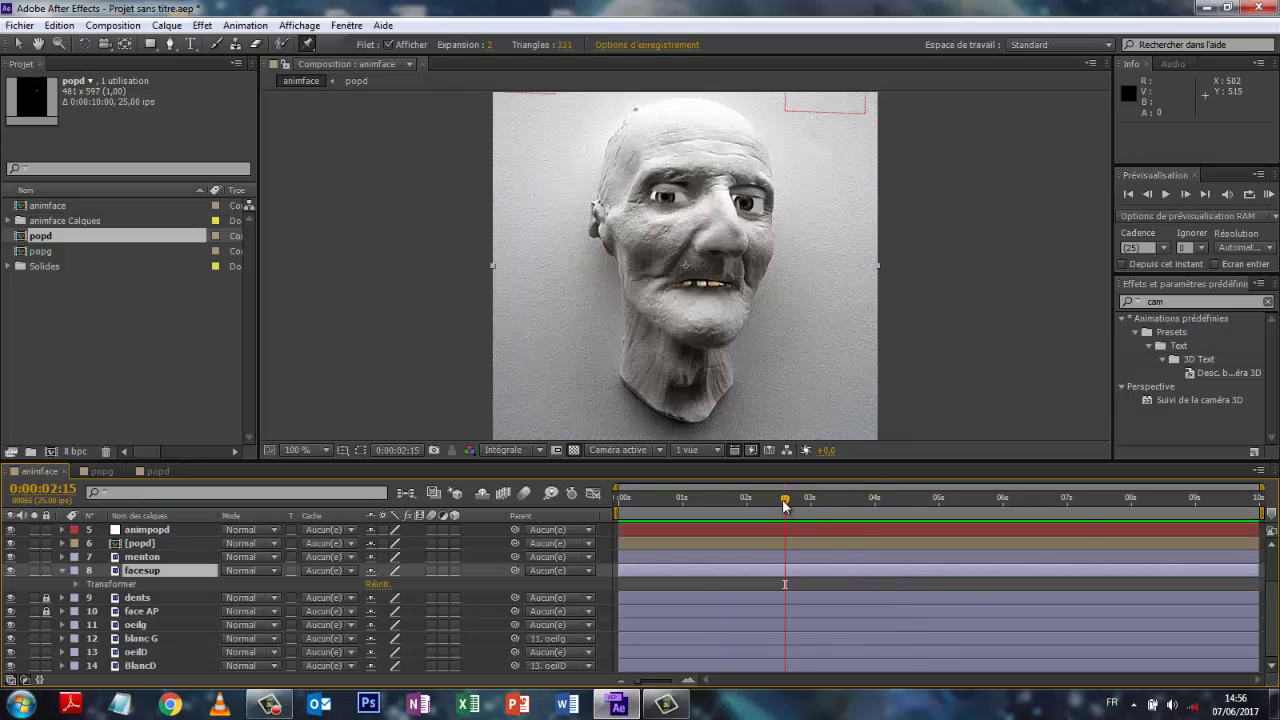
Step: Return to 0:00:00:00, select the facesup layer and activate the Puppet Pin tool with its mesh displayed
drag(785, 505, 613, 510)
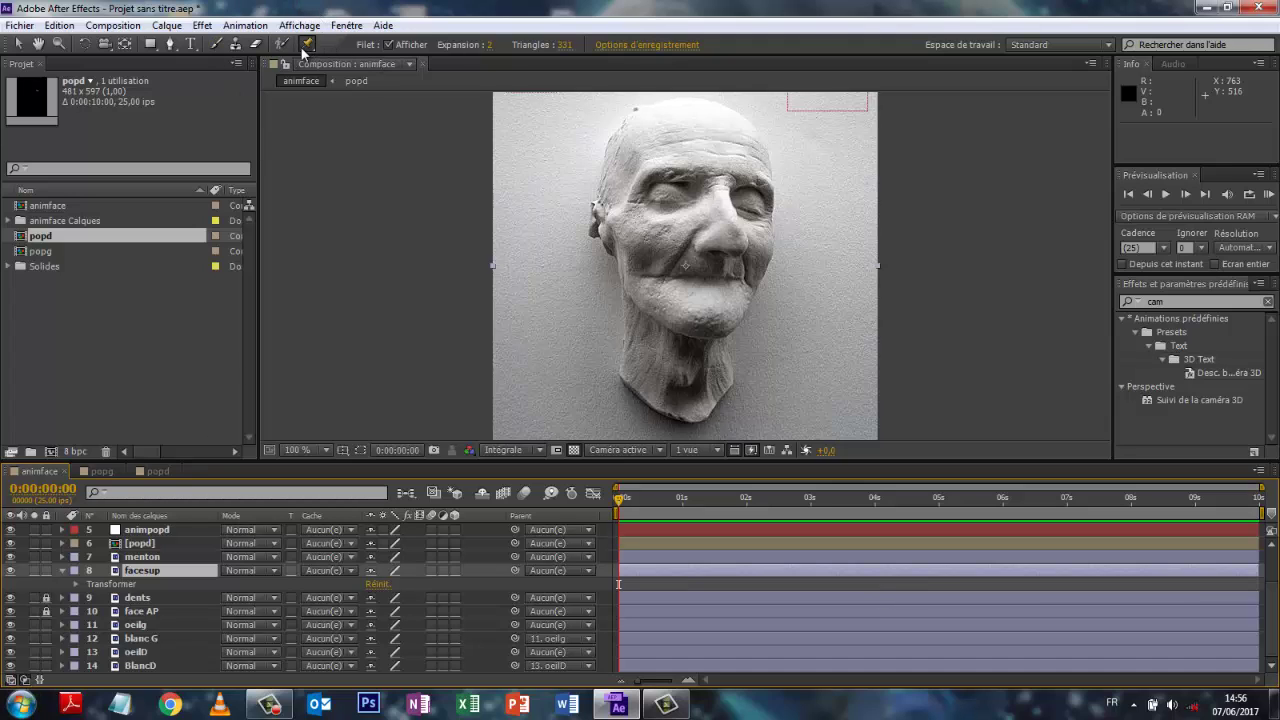
click(142, 613)
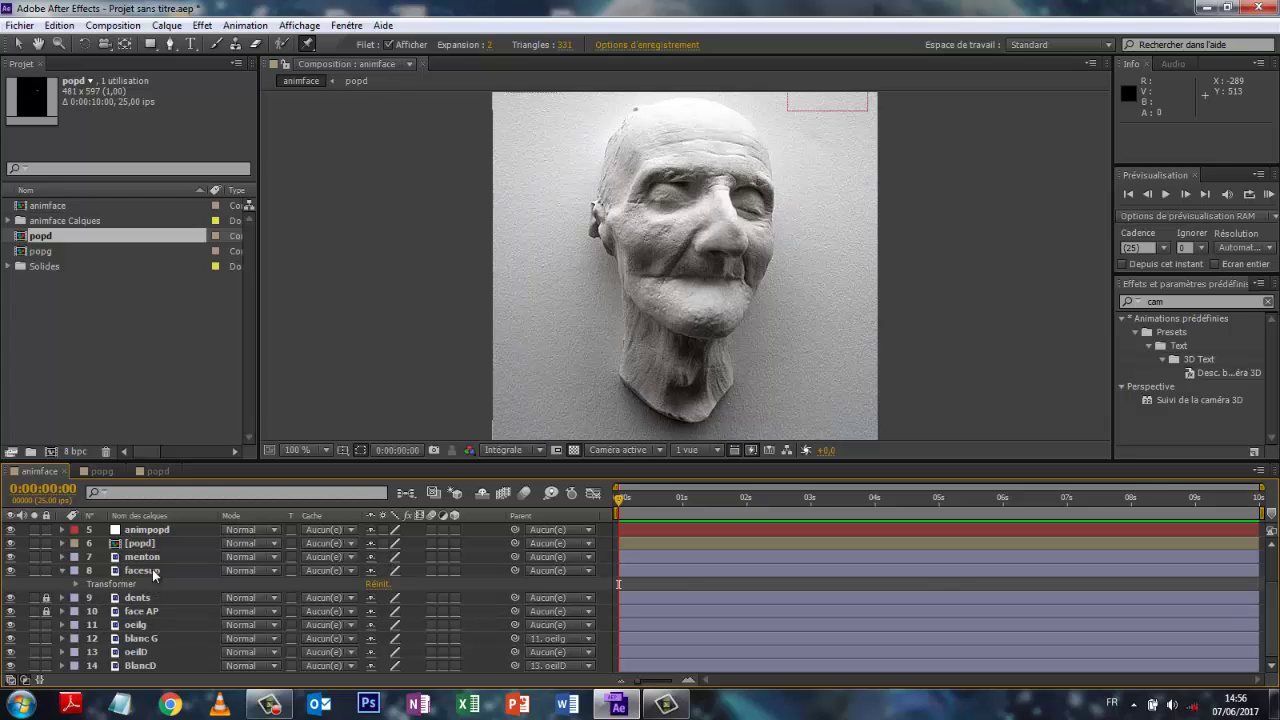
click(153, 572)
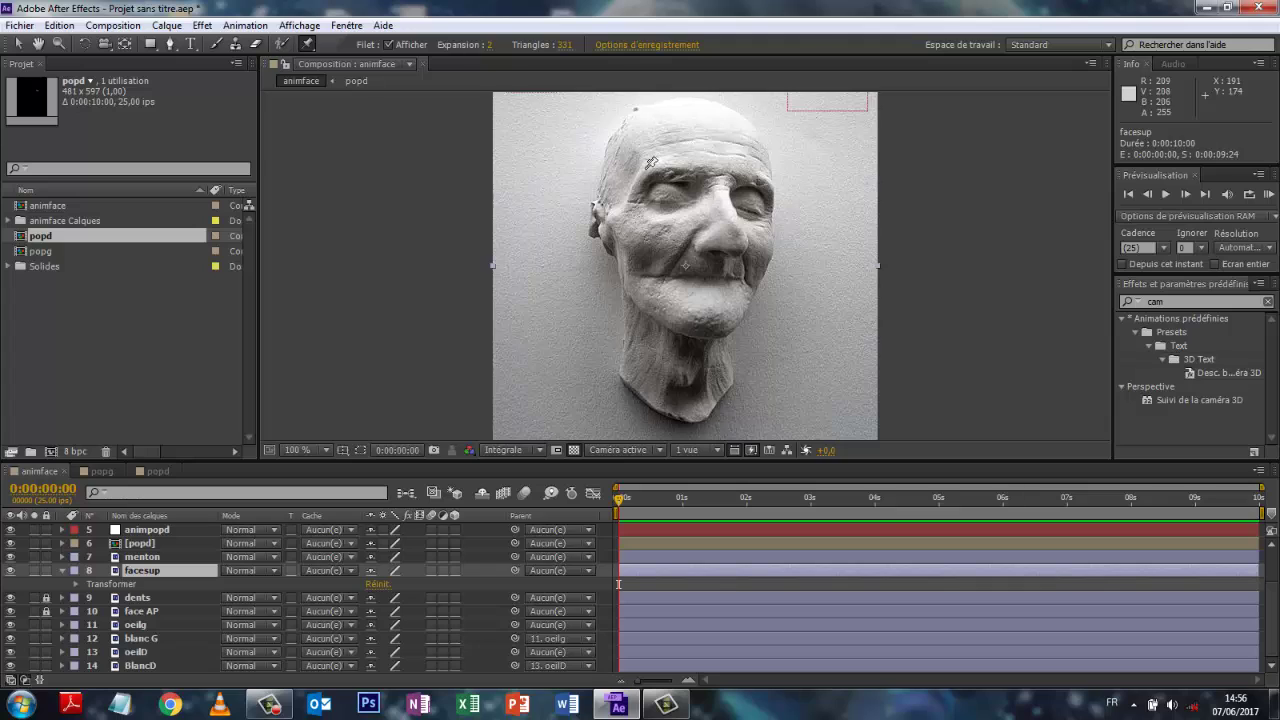
click(309, 43)
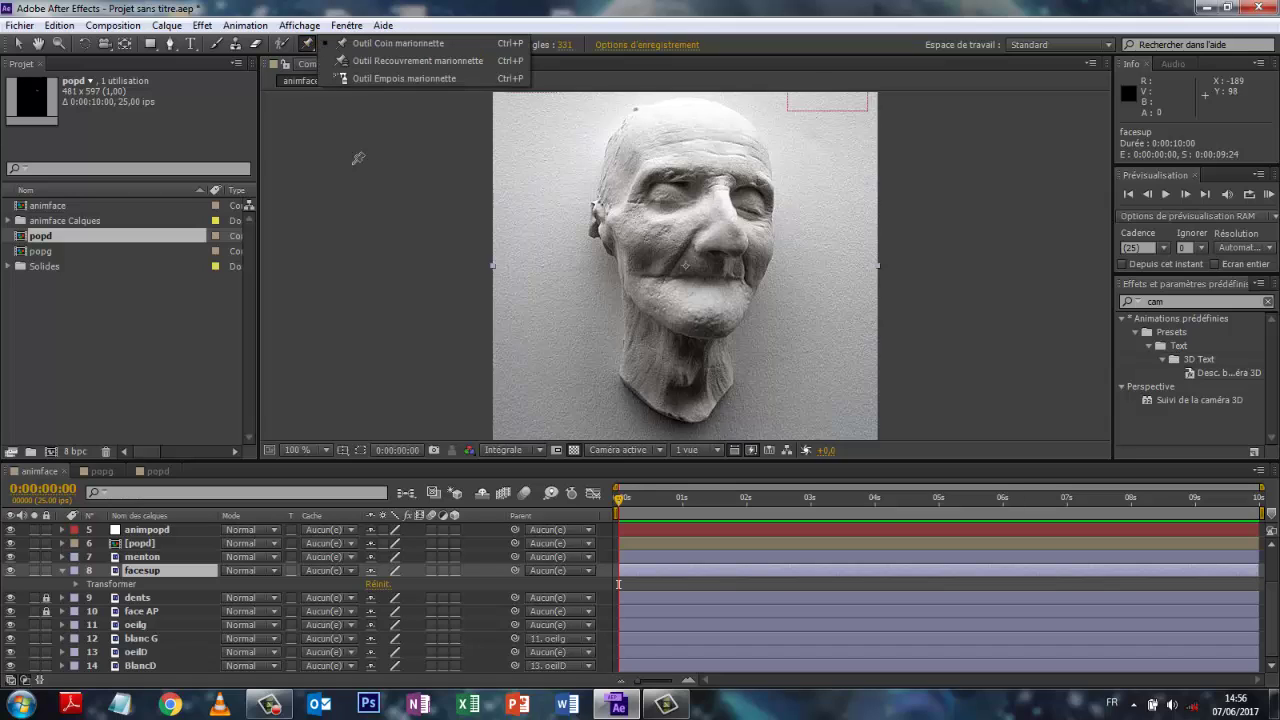
click(400, 43)
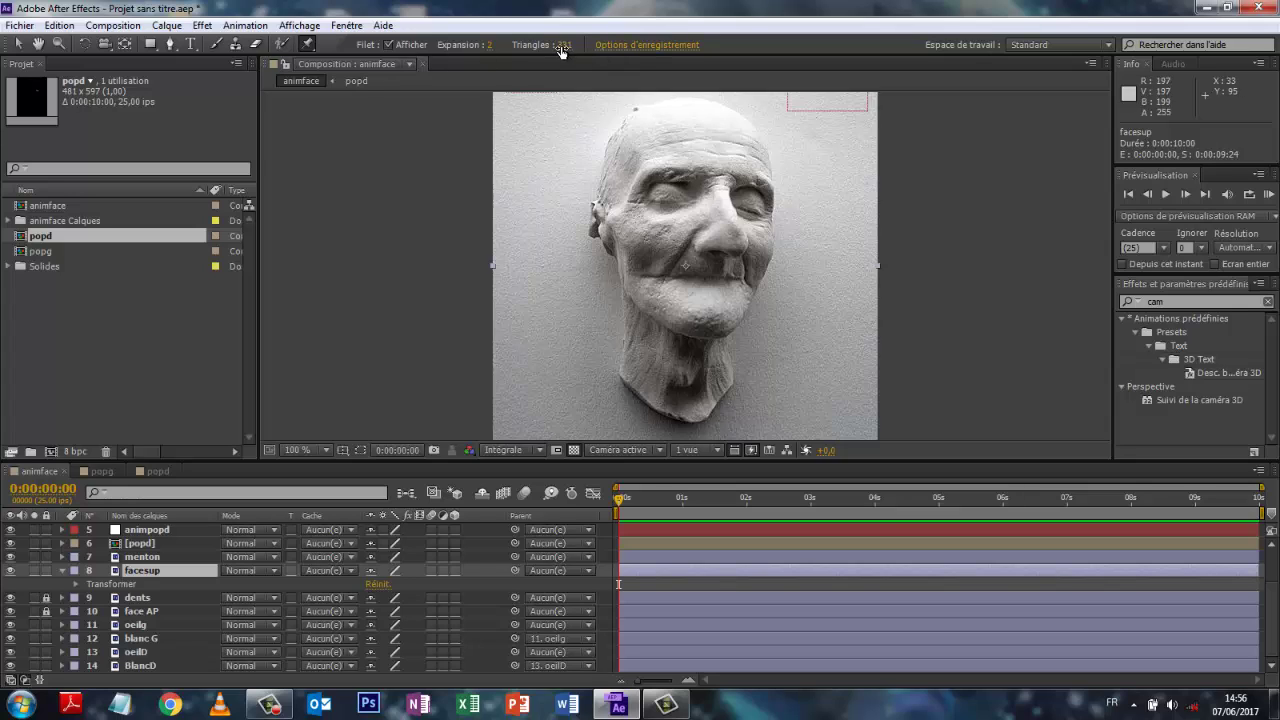
drag(538, 47, 572, 48)
click(387, 44)
click(386, 45)
Step: Place puppet pins on facesup along both eyebrows, at the temple beside the left-hand eye and beneath each eye
click(690, 168)
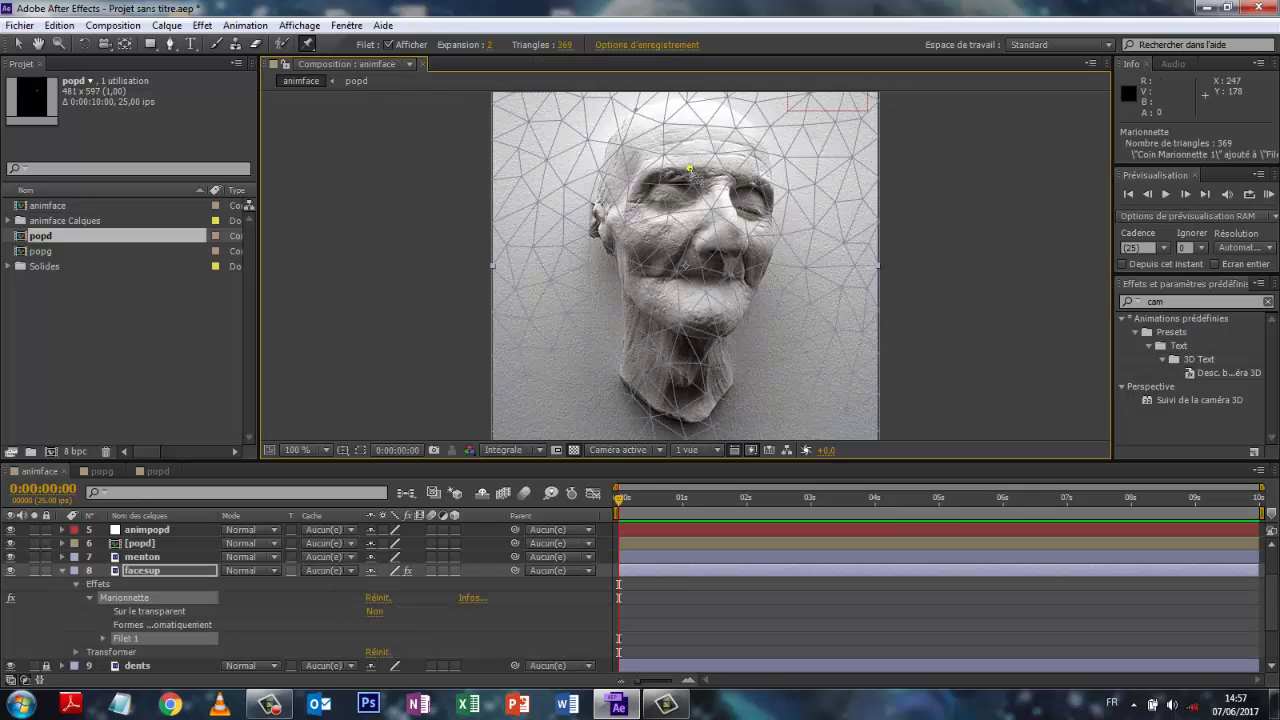
click(654, 168)
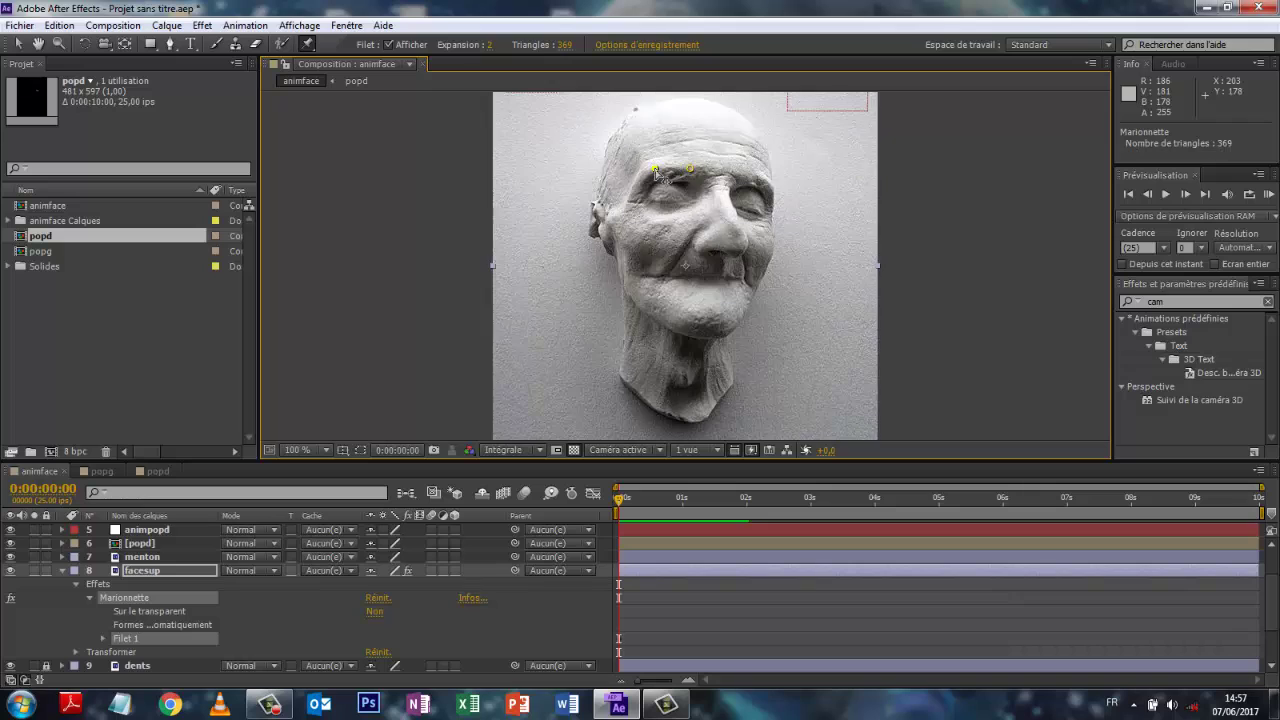
click(626, 201)
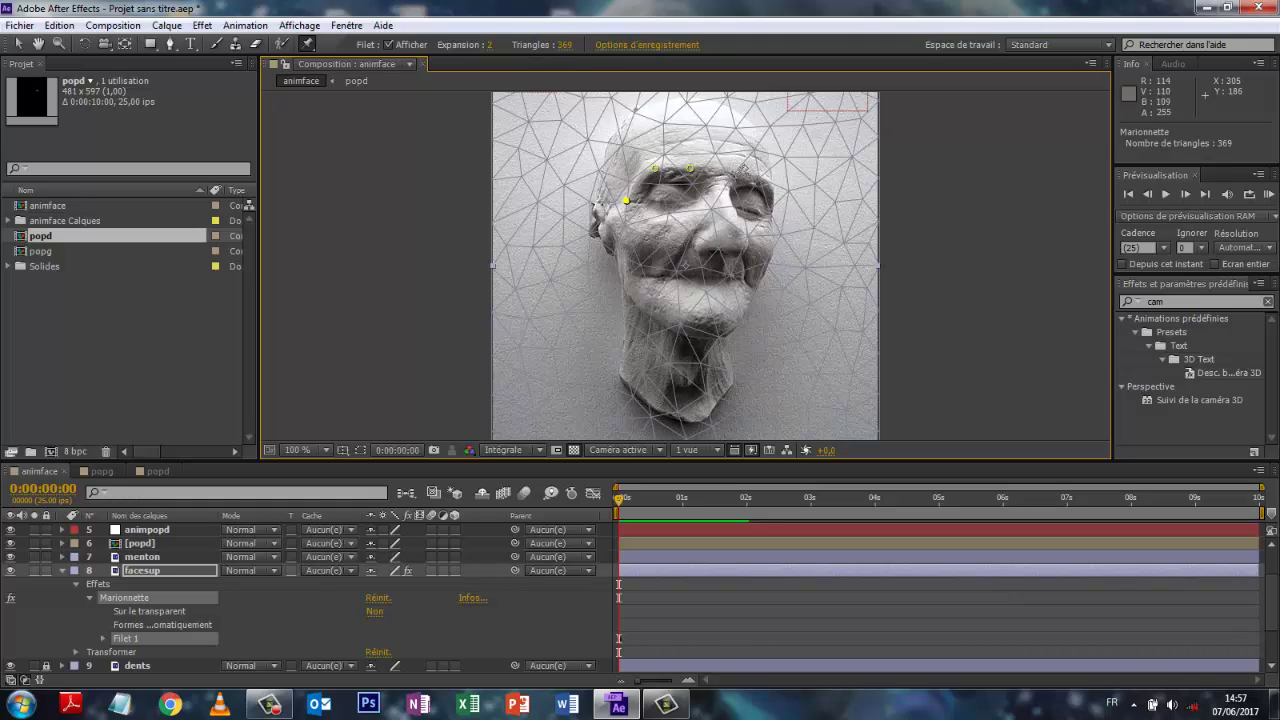
click(735, 177)
click(768, 186)
click(662, 216)
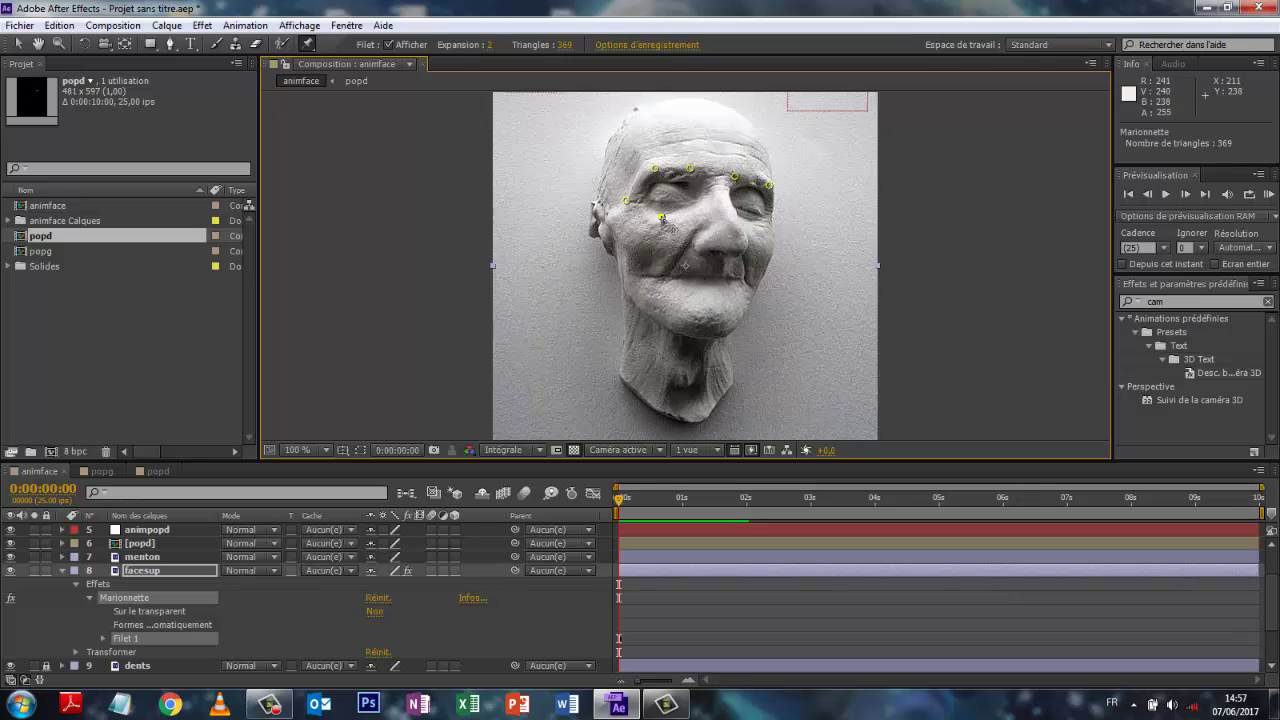
click(748, 222)
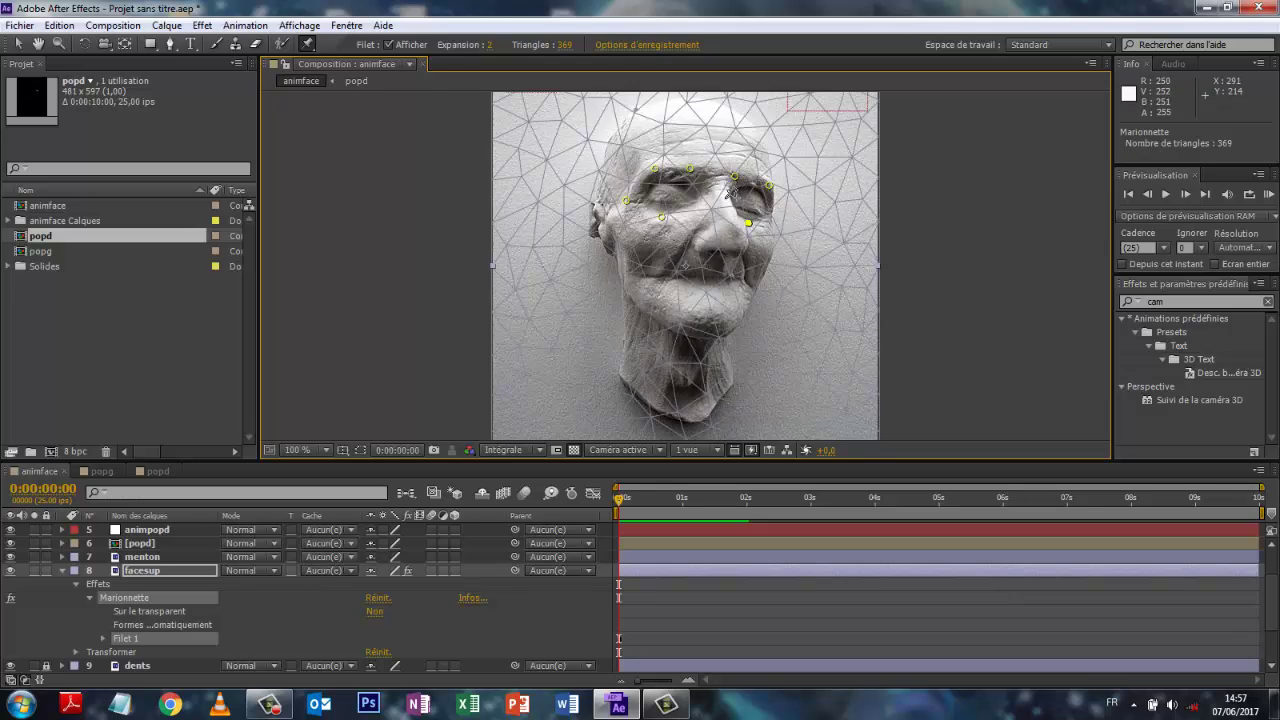
Step: Add puppet pins on the nose bridge, around the nostrils, on the upper-lip folds and at both mouth corners
click(725, 197)
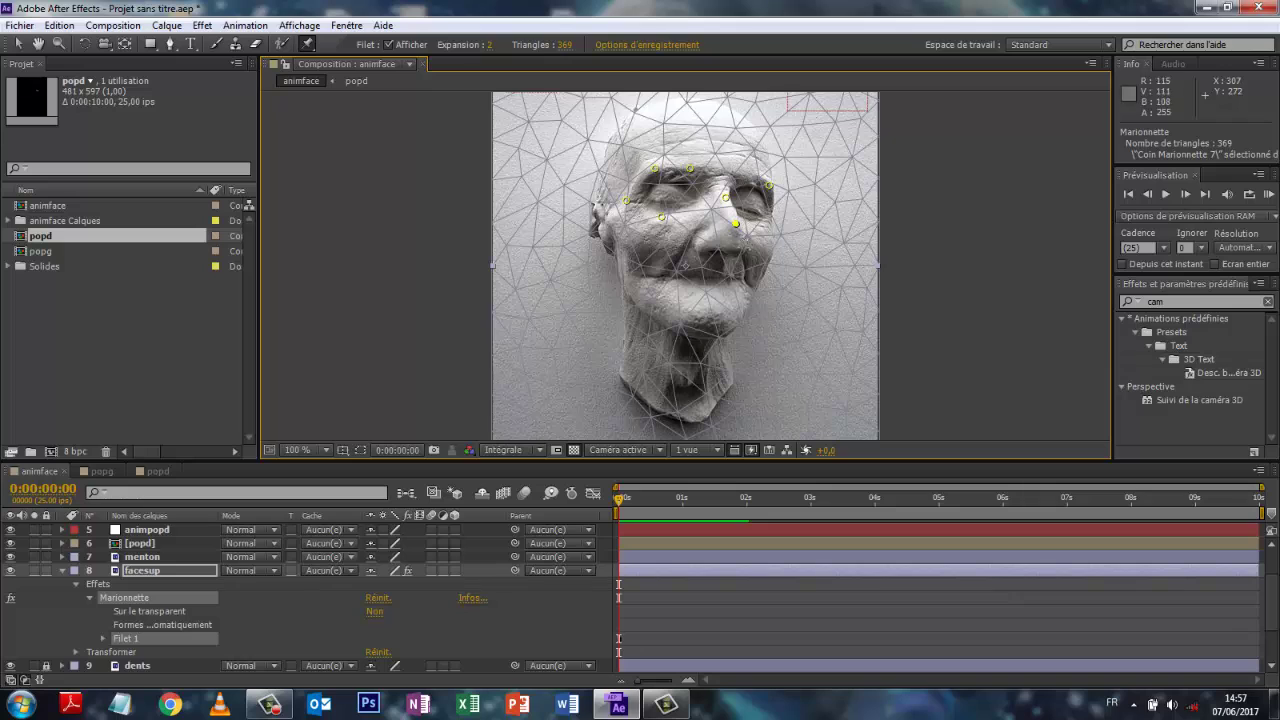
click(737, 246)
click(703, 244)
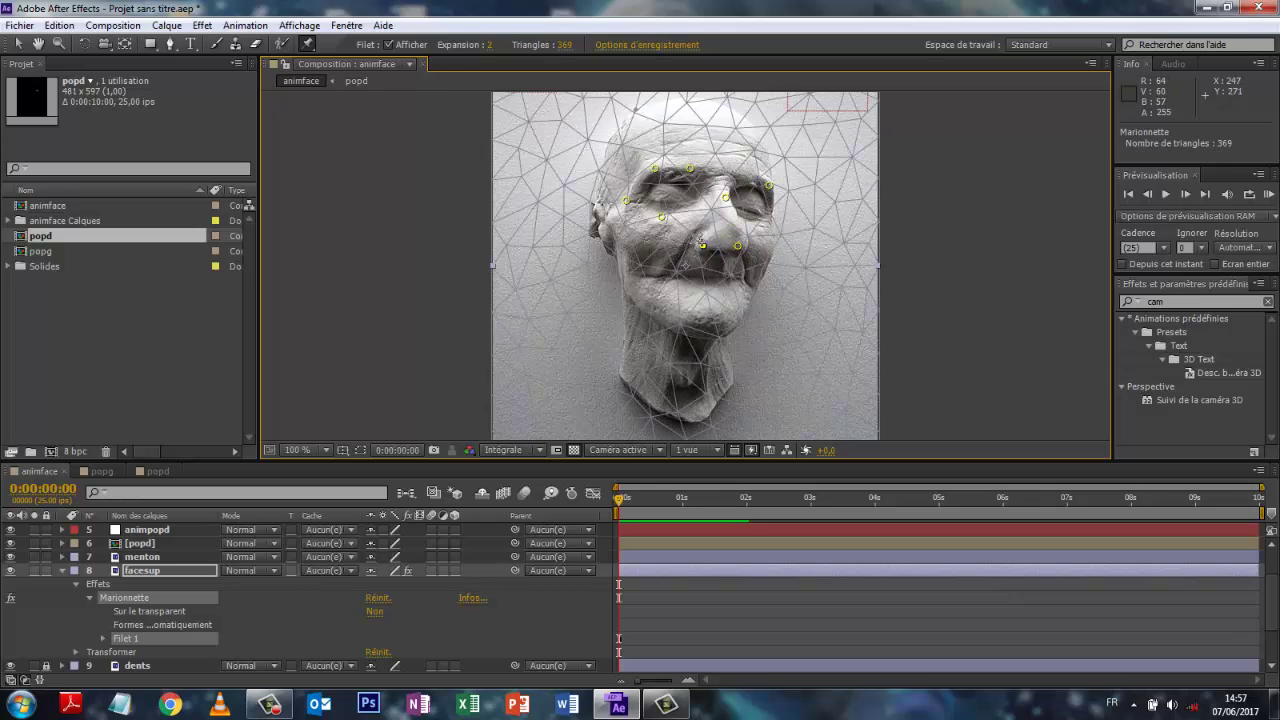
click(690, 241)
click(663, 273)
click(744, 258)
click(752, 283)
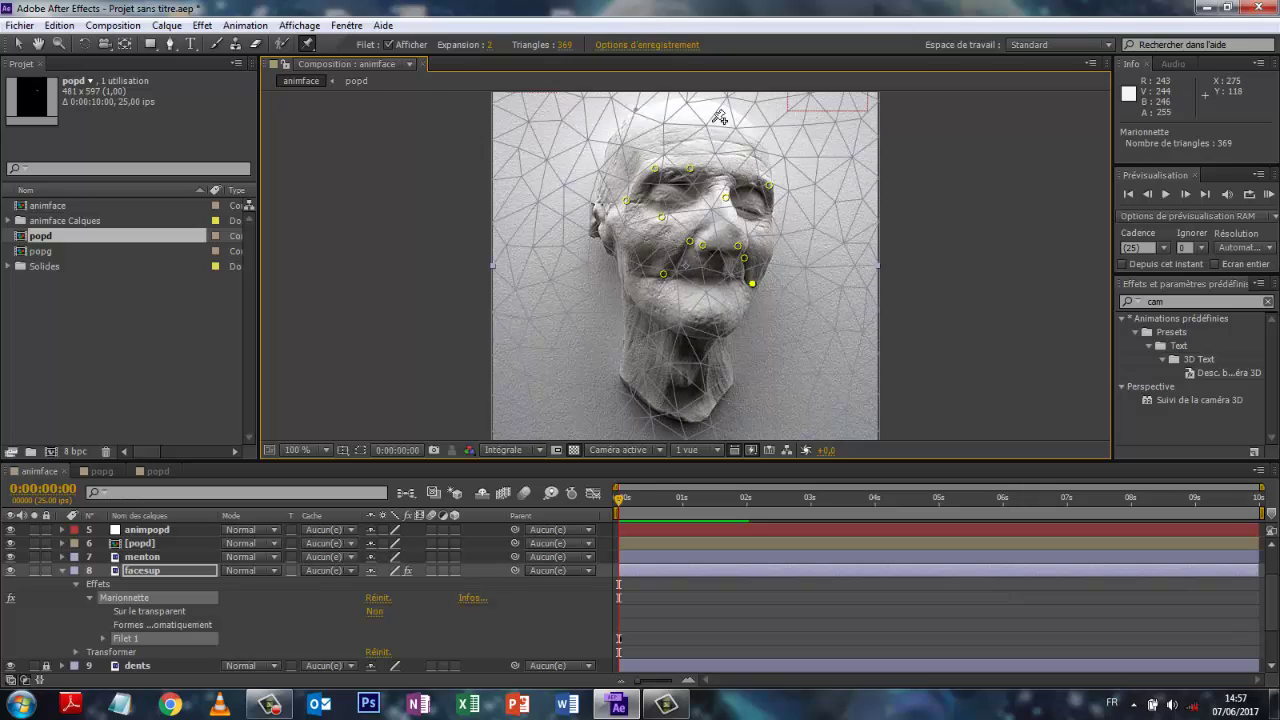
Step: Add a row of puppet pins around the skull outline, from above the ear across the forehead to the opposite temple
click(608, 183)
click(621, 148)
click(640, 130)
click(689, 113)
click(716, 112)
click(745, 130)
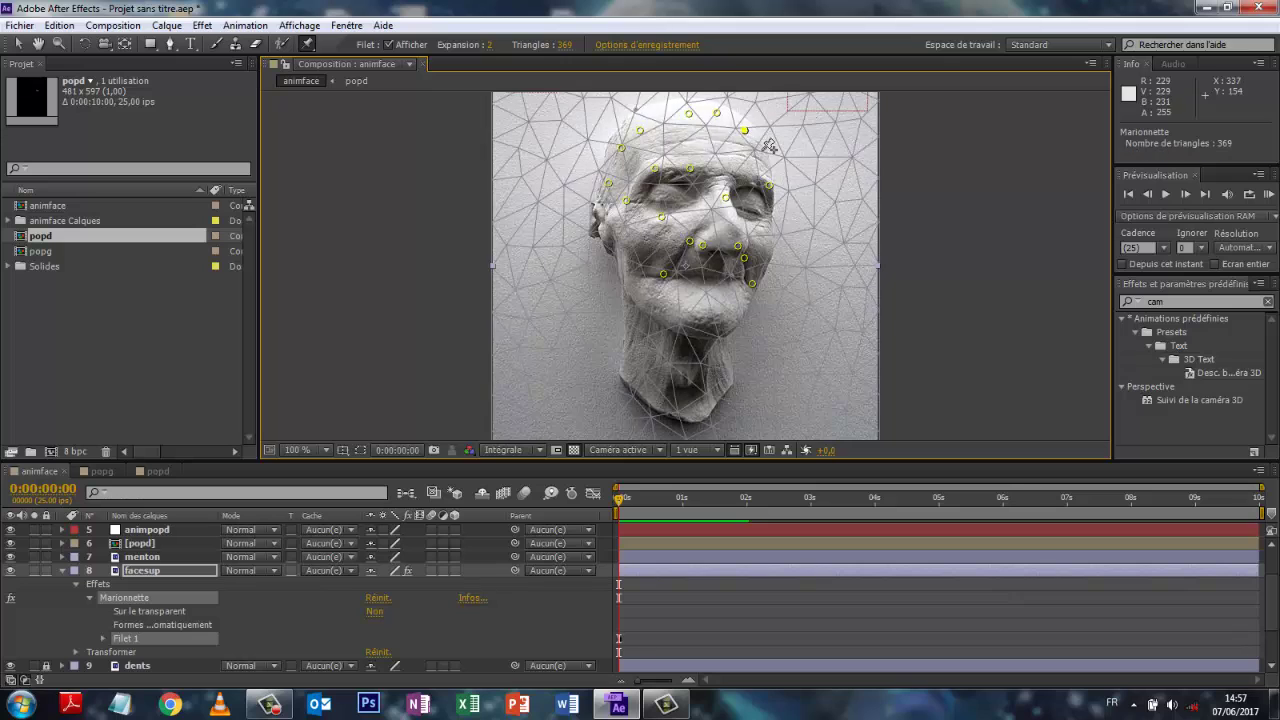
click(762, 147)
click(767, 163)
Step: Continue the puppet pins from the ear along the jaw, under the chin and up the opposite cheek, and reposition the pin beneath the right-hand eye
click(598, 228)
click(616, 251)
click(623, 284)
click(627, 318)
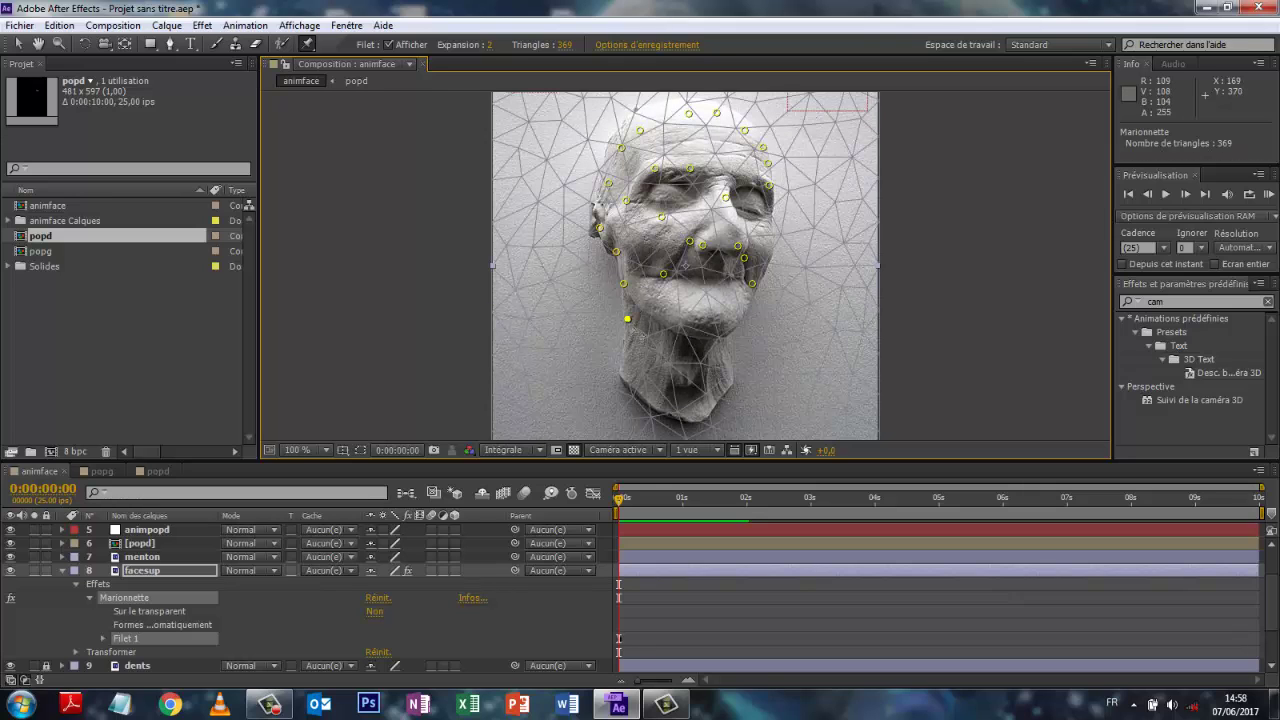
click(643, 329)
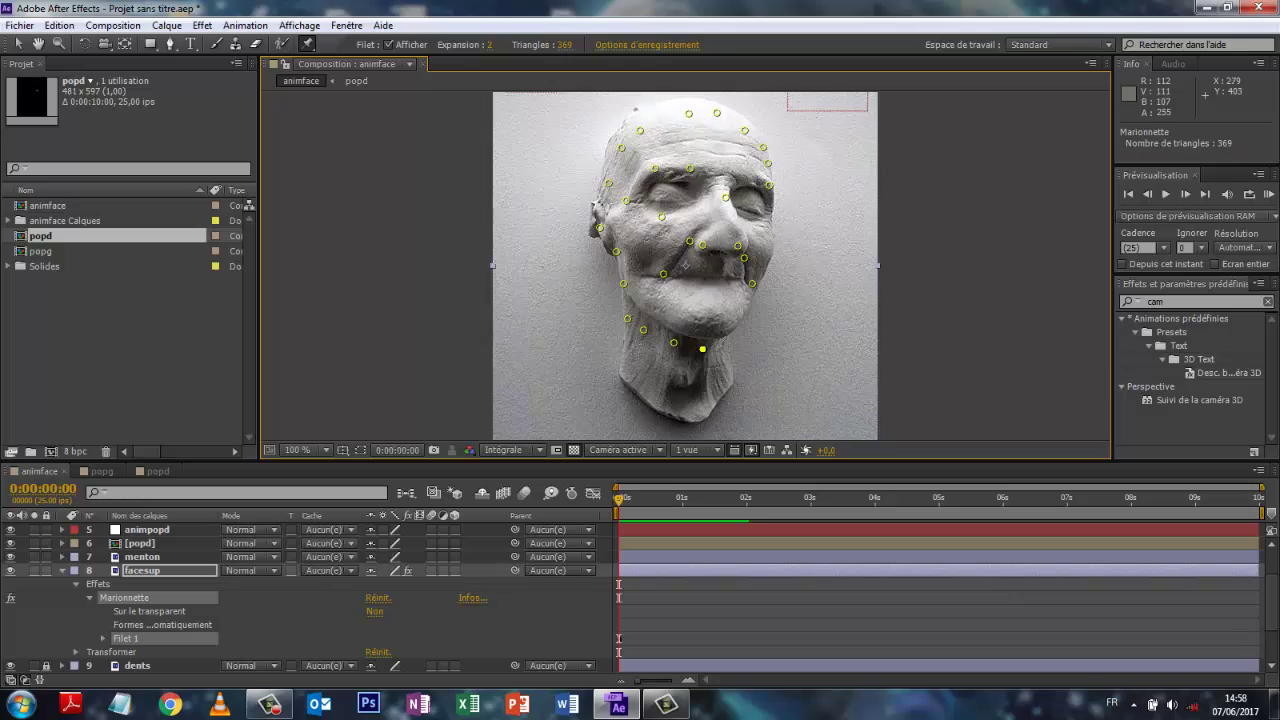
click(718, 346)
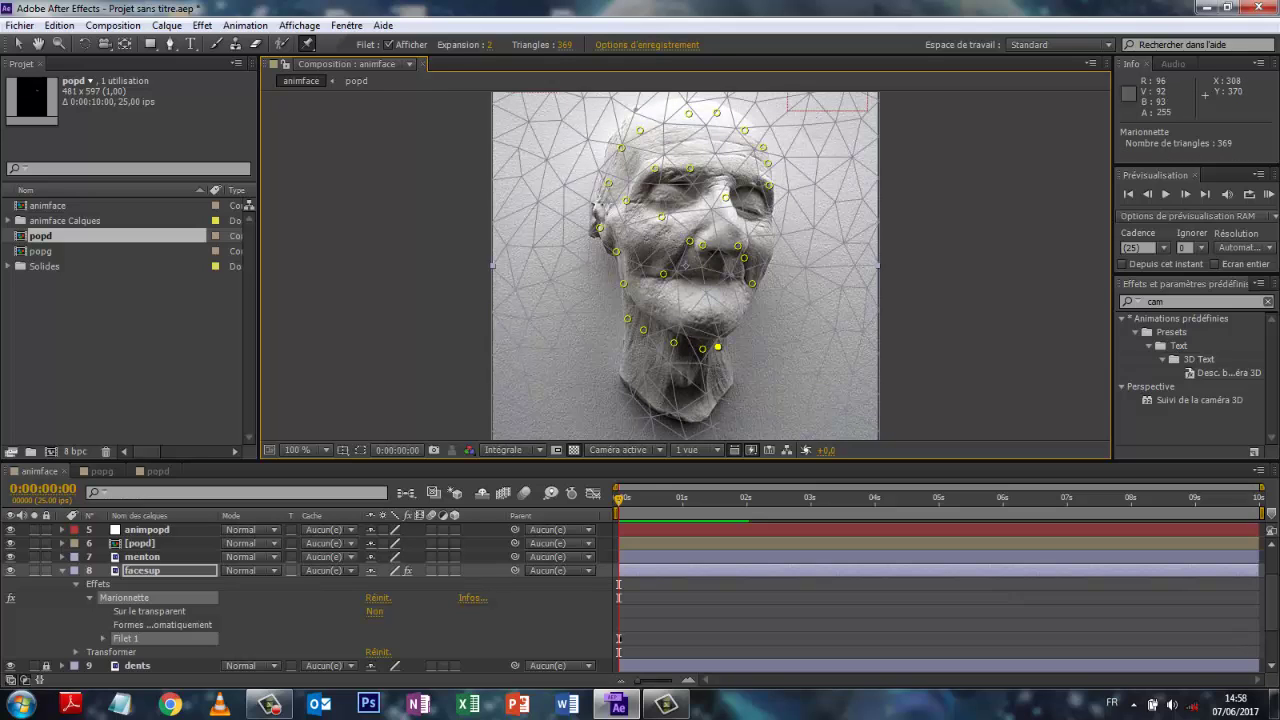
click(738, 322)
click(768, 258)
click(771, 233)
click(747, 219)
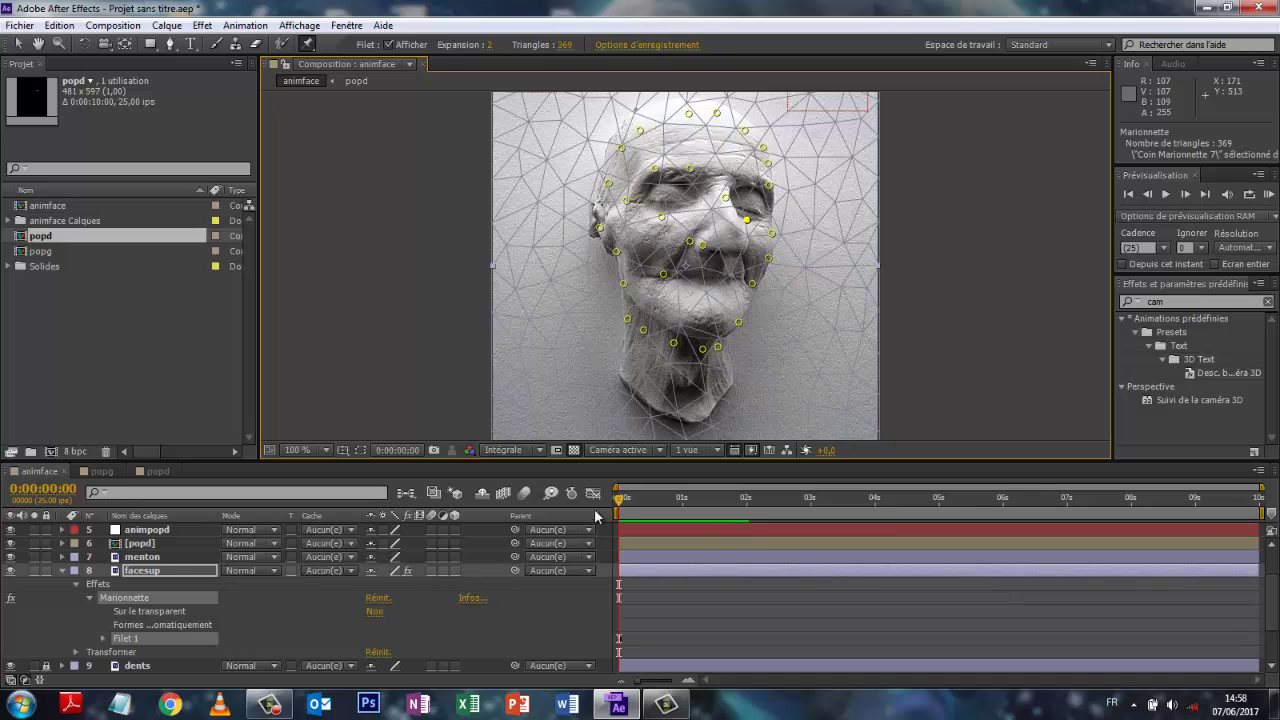
Step: At 0:00:02:11, raise the left-hand outer eyebrow pin, shift the pin beneath that eye down and outward, and raise the temple pin slightly
drag(620, 505, 777, 507)
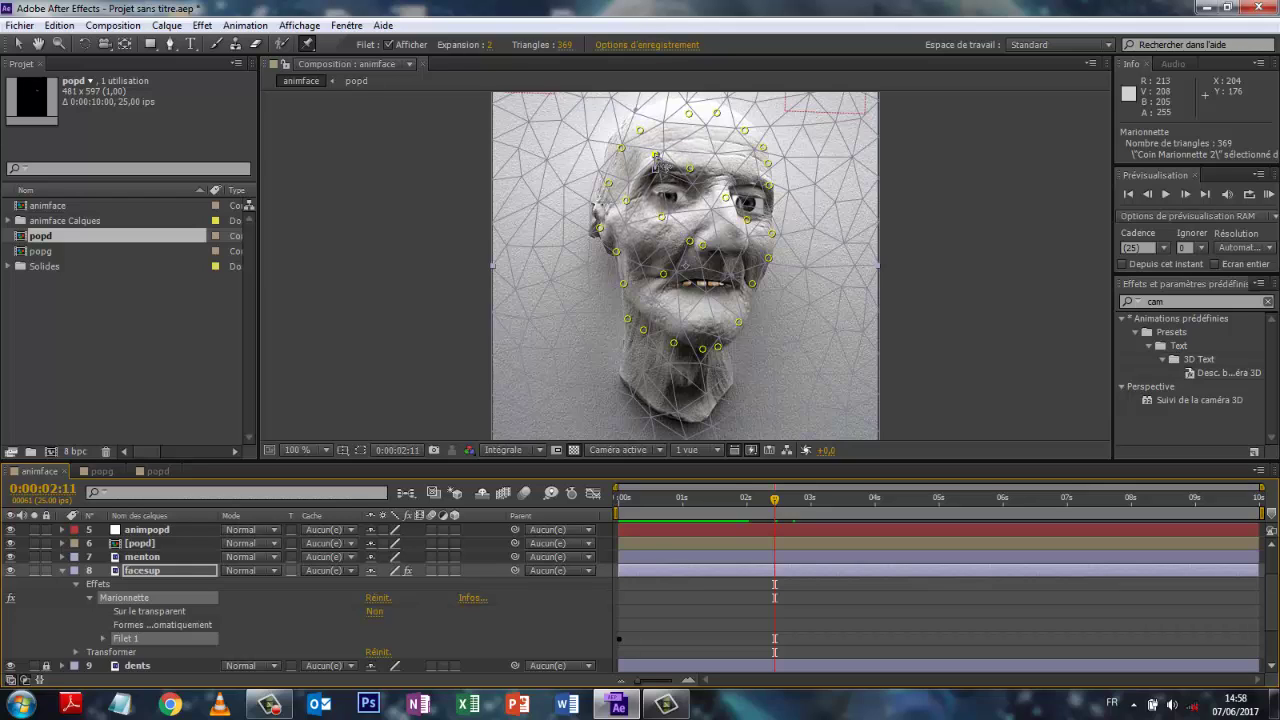
click(654, 158)
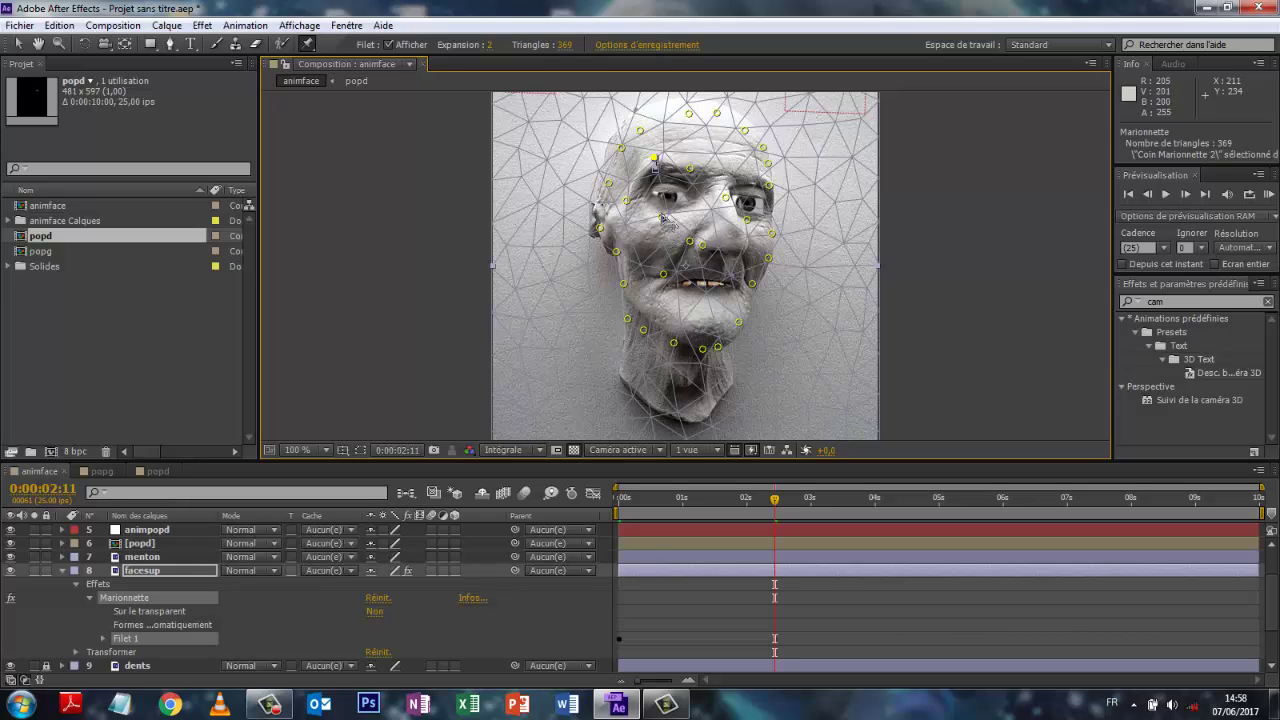
click(662, 215)
drag(663, 213, 654, 221)
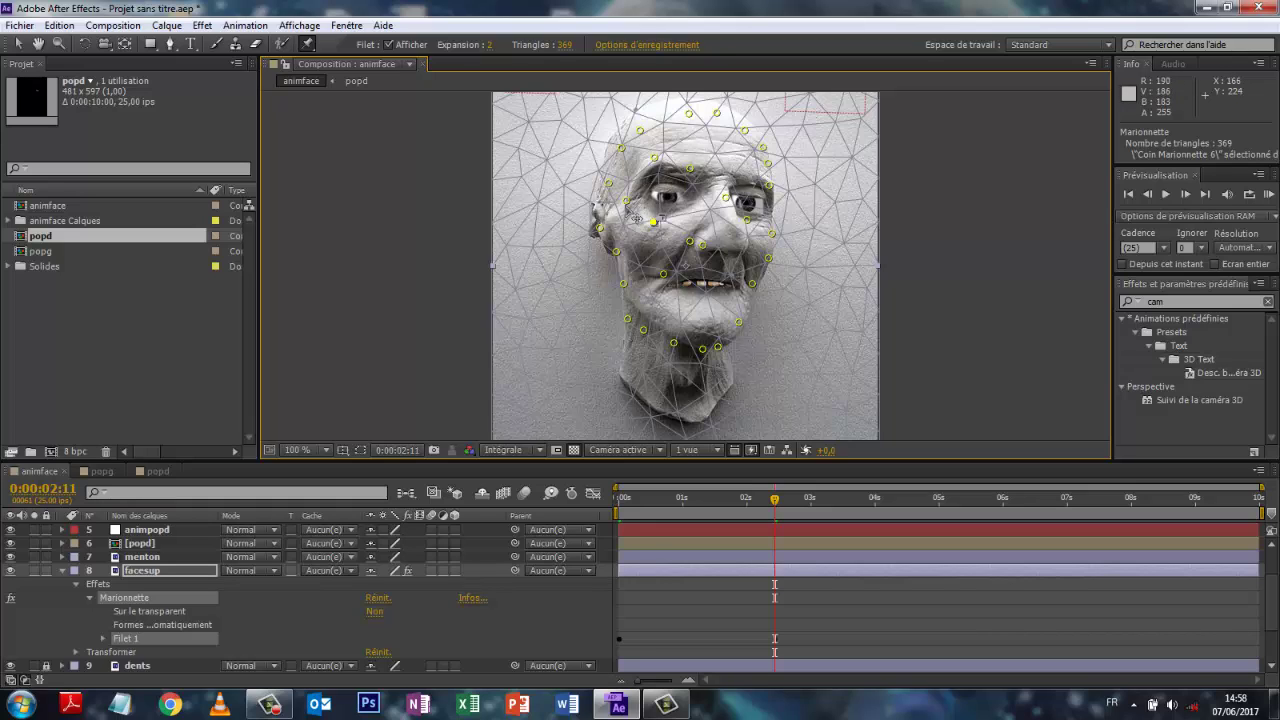
drag(627, 199, 625, 193)
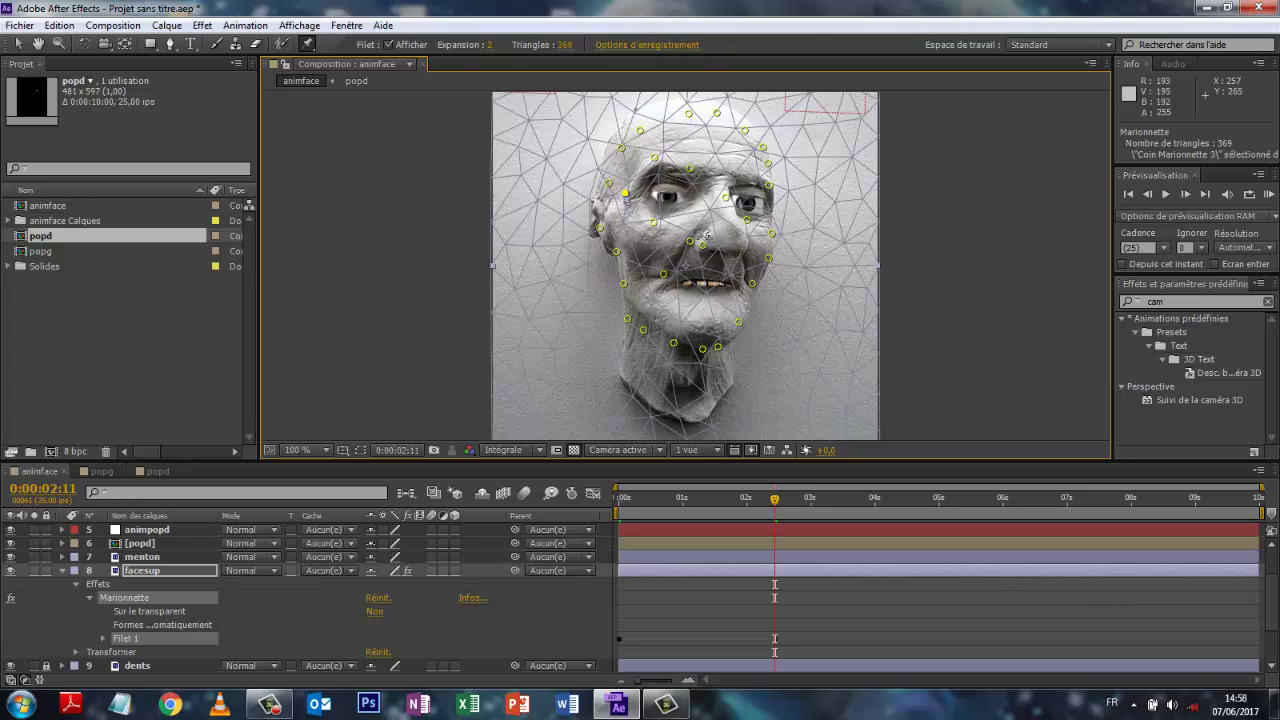
Step: At 0:00:02:11, pull the left-hand nostril and mouth-corner pins up and outward, and reposition the right-hand eyebrow's two pins
click(690, 242)
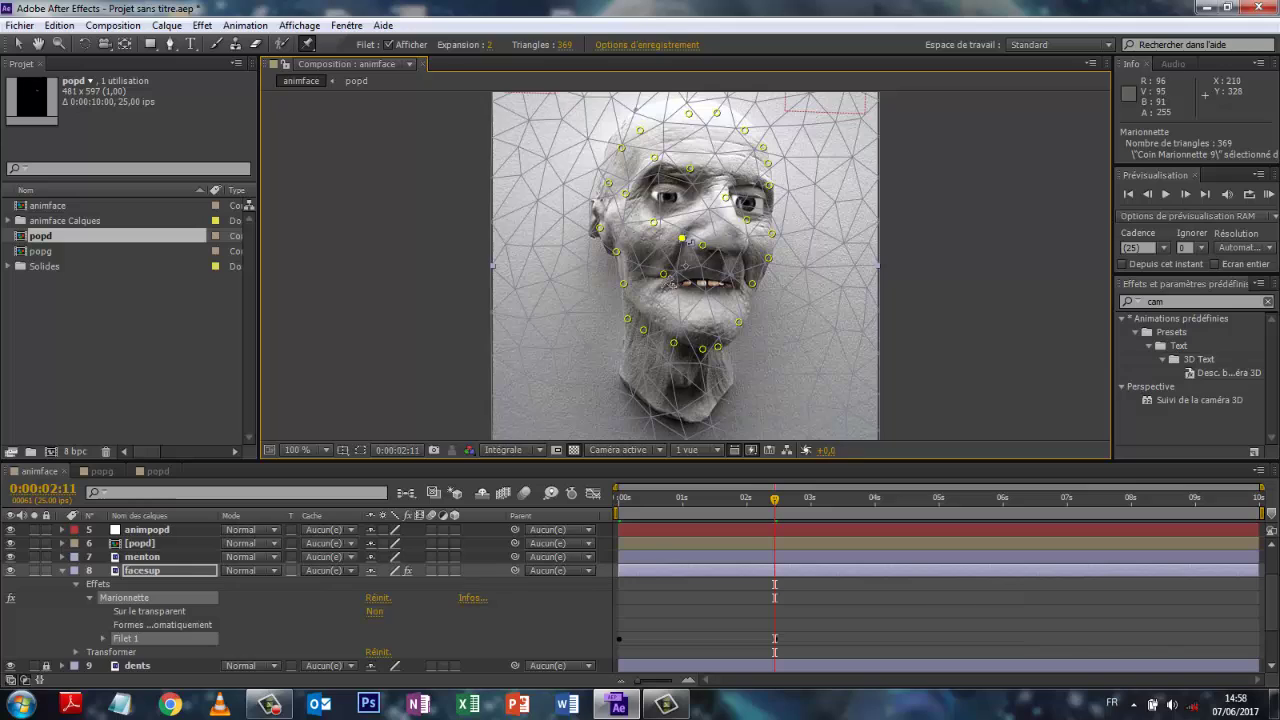
click(663, 274)
drag(663, 274, 659, 270)
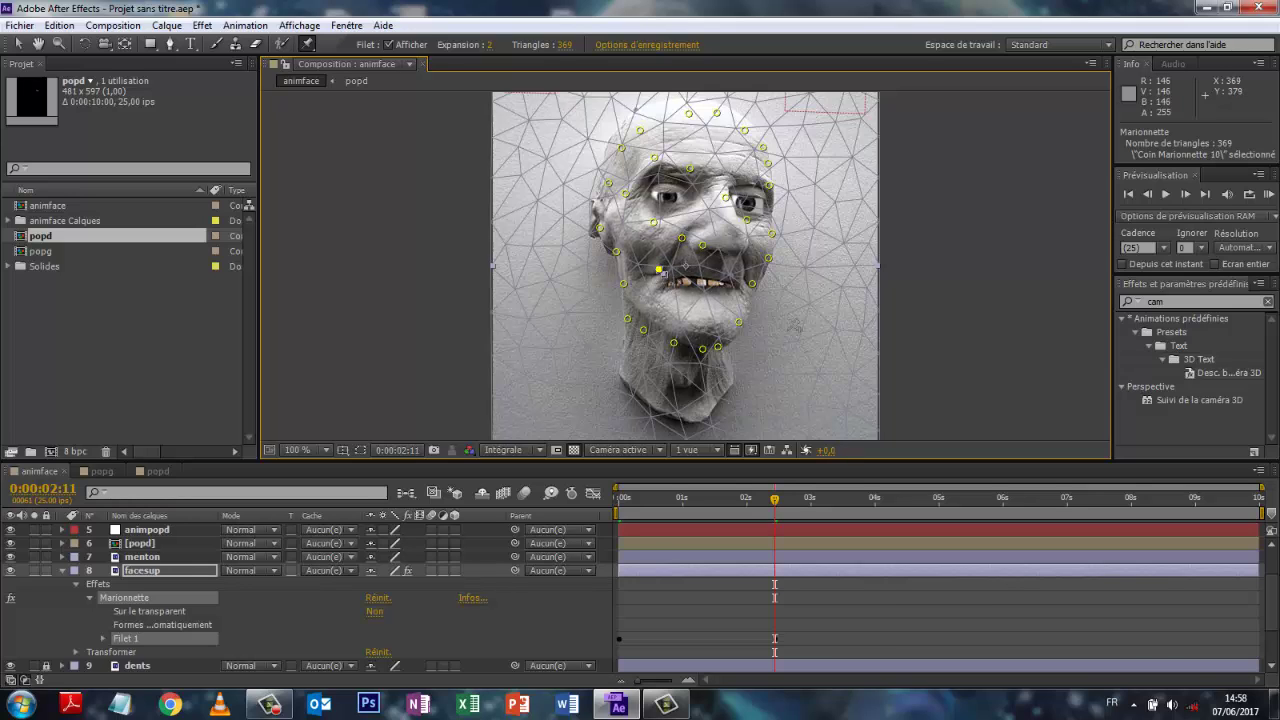
click(740, 178)
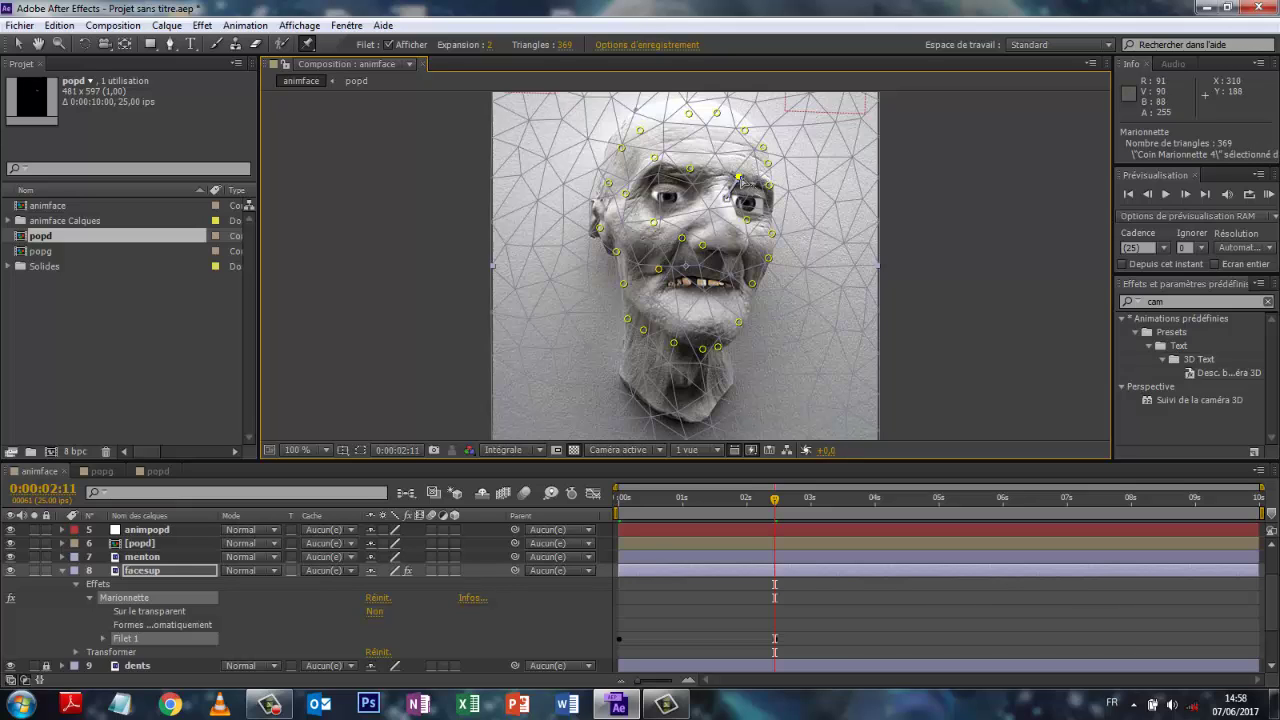
click(753, 178)
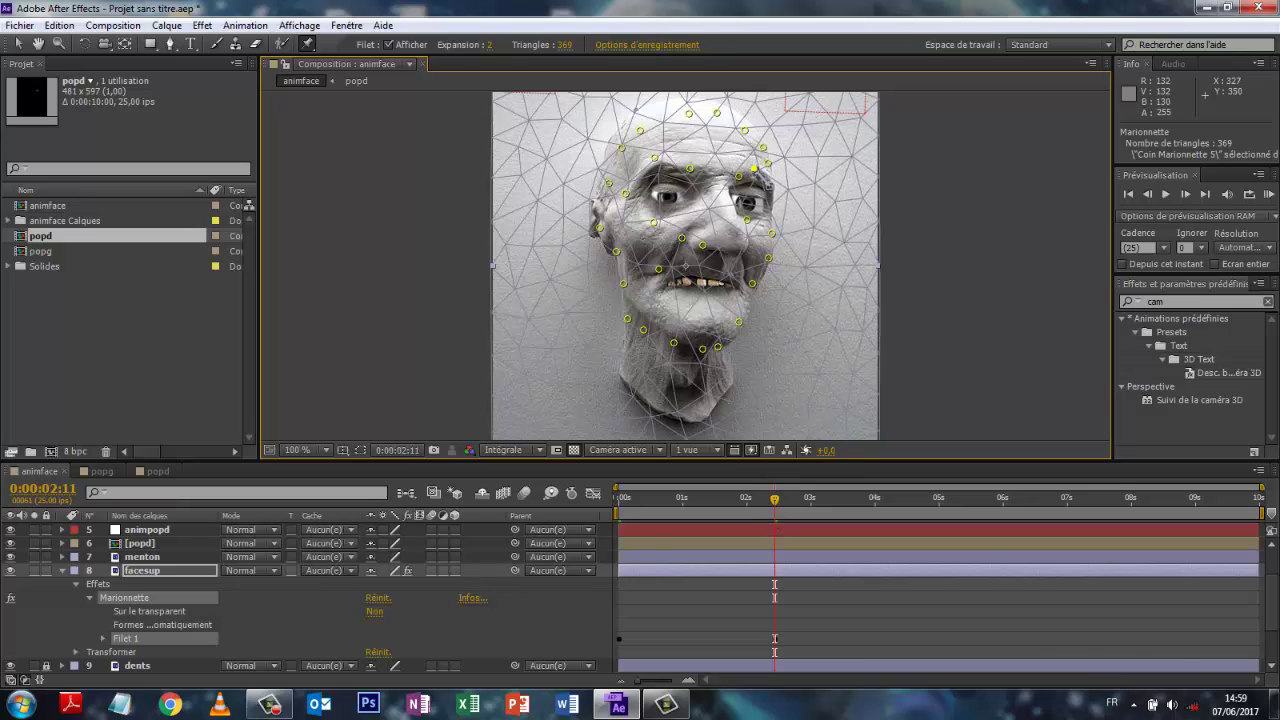
Step: Preview the puppet deformation of the face from 0:00:01:04
drag(775, 498, 693, 508)
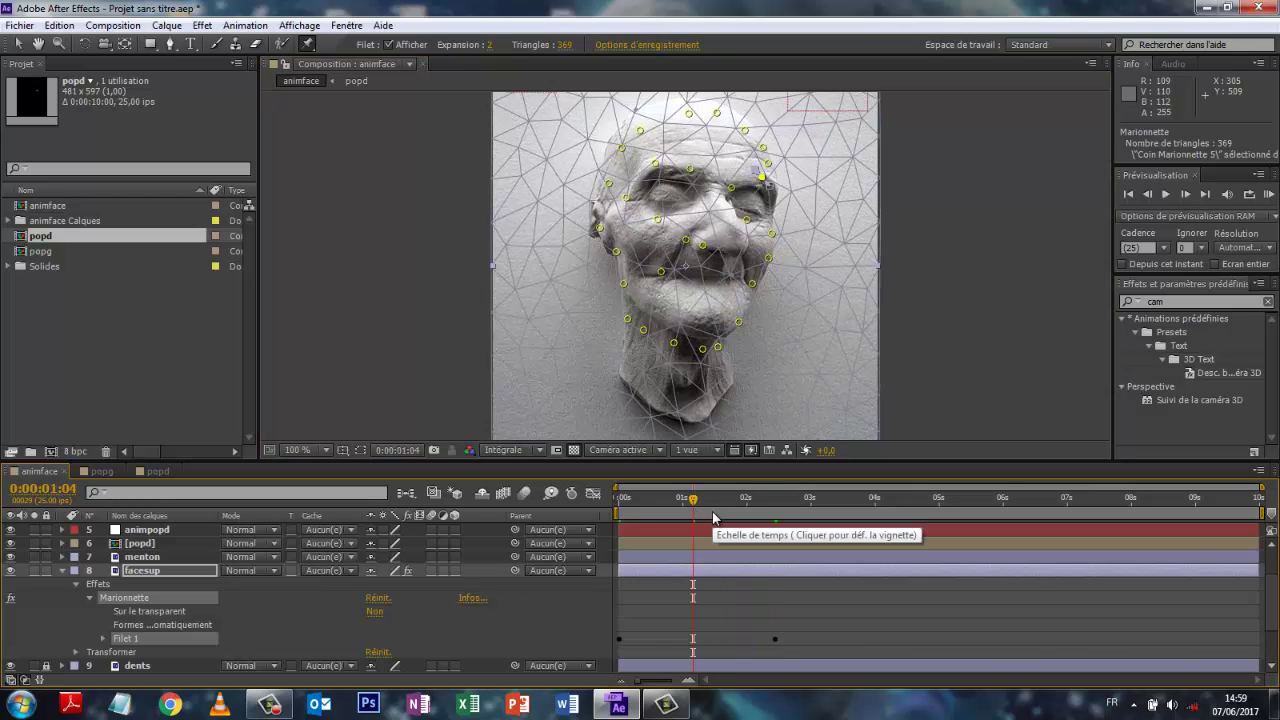
key(space)
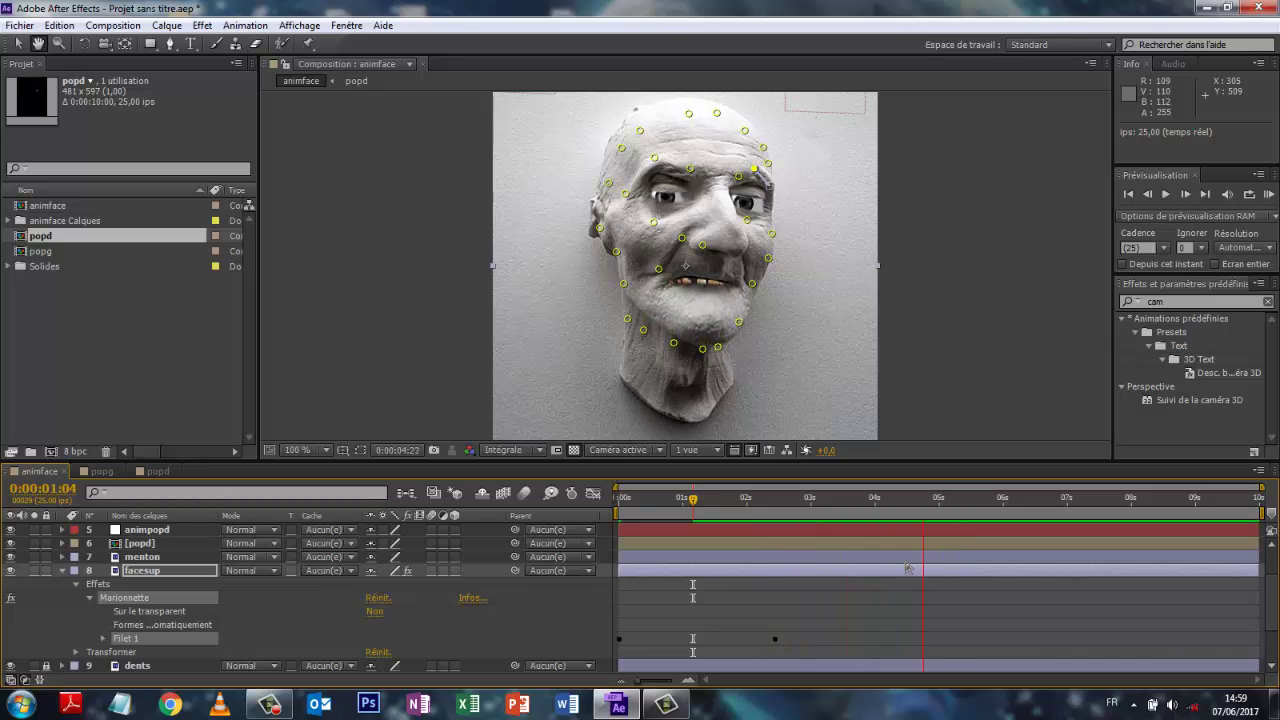
key(space)
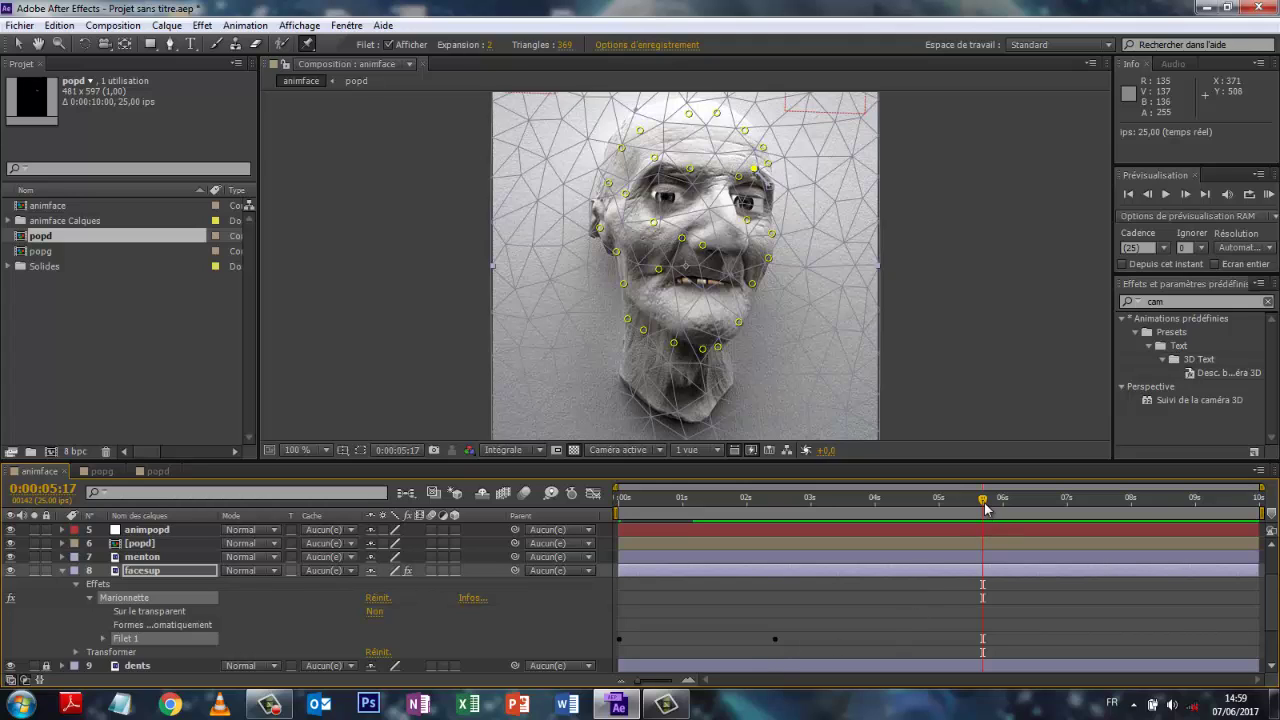
Step: At 0:00:03:01, lower the outer pins of both eyebrows slightly and pull the mouth-corner pins down
drag(985, 508, 813, 522)
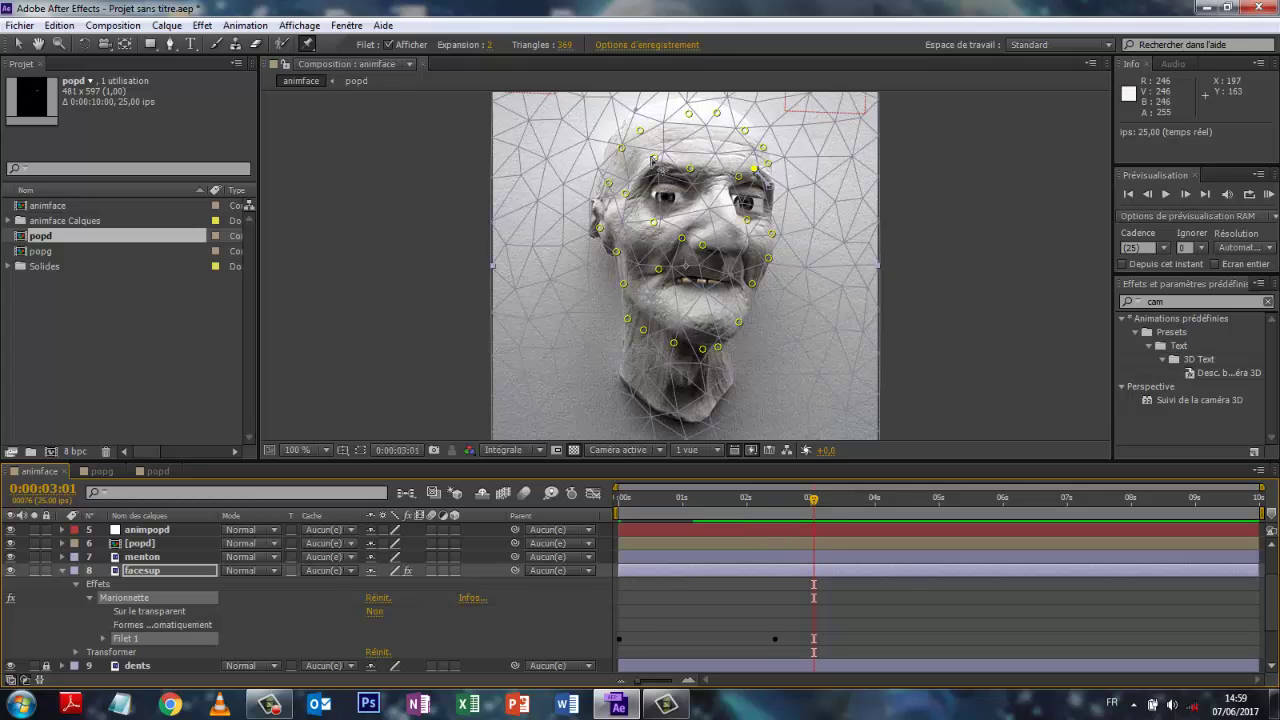
click(653, 165)
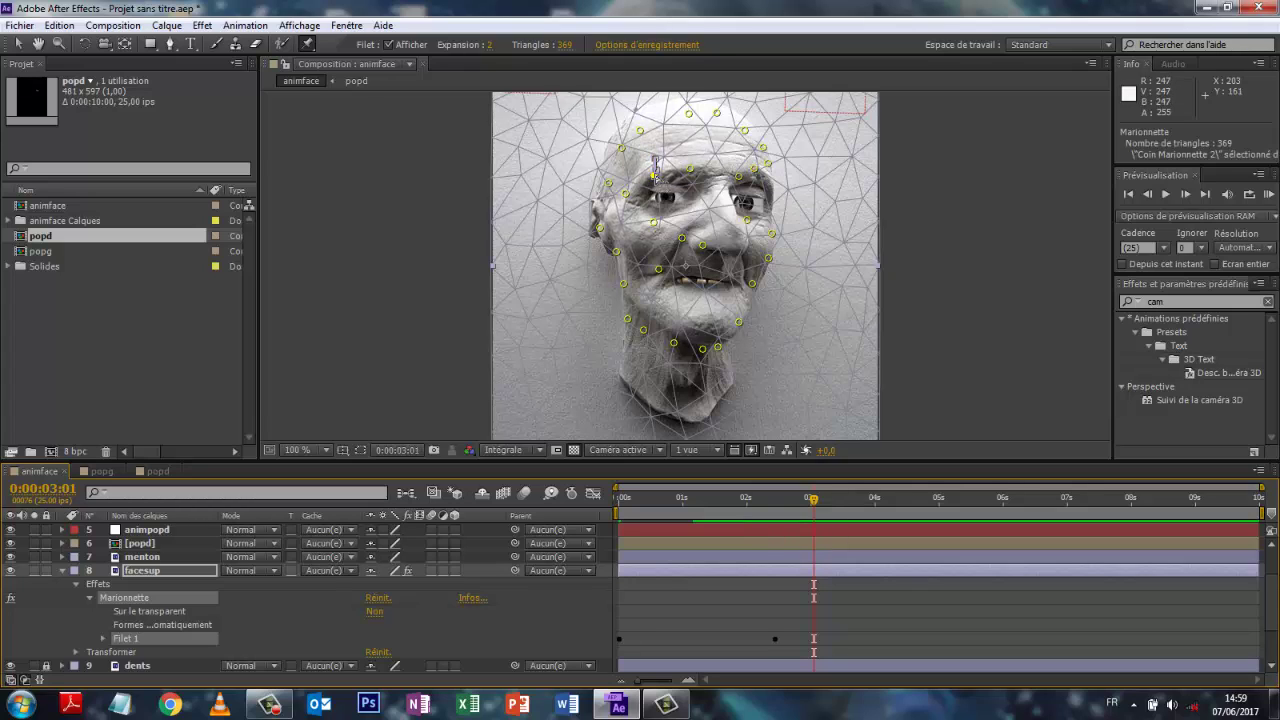
drag(655, 177, 655, 167)
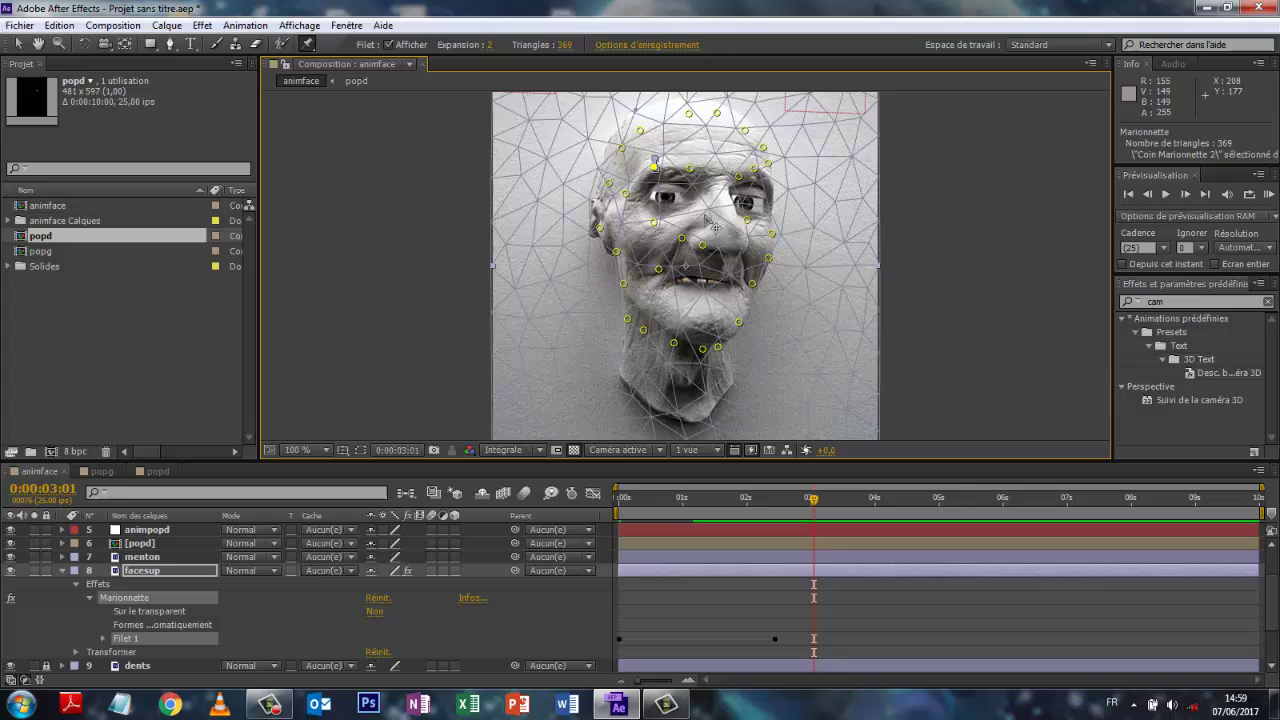
click(754, 175)
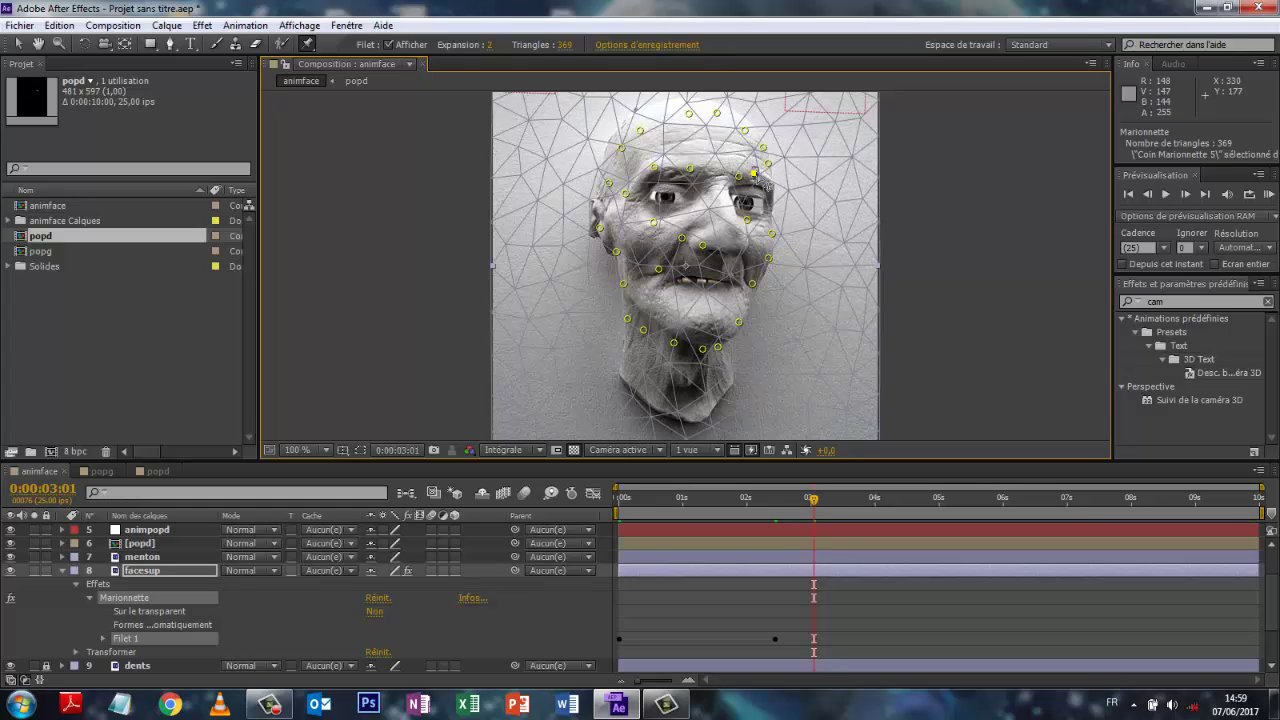
mouse_move(658, 268)
mouse_down()
mouse_move(660, 281)
mouse_move(662, 270)
mouse_up()
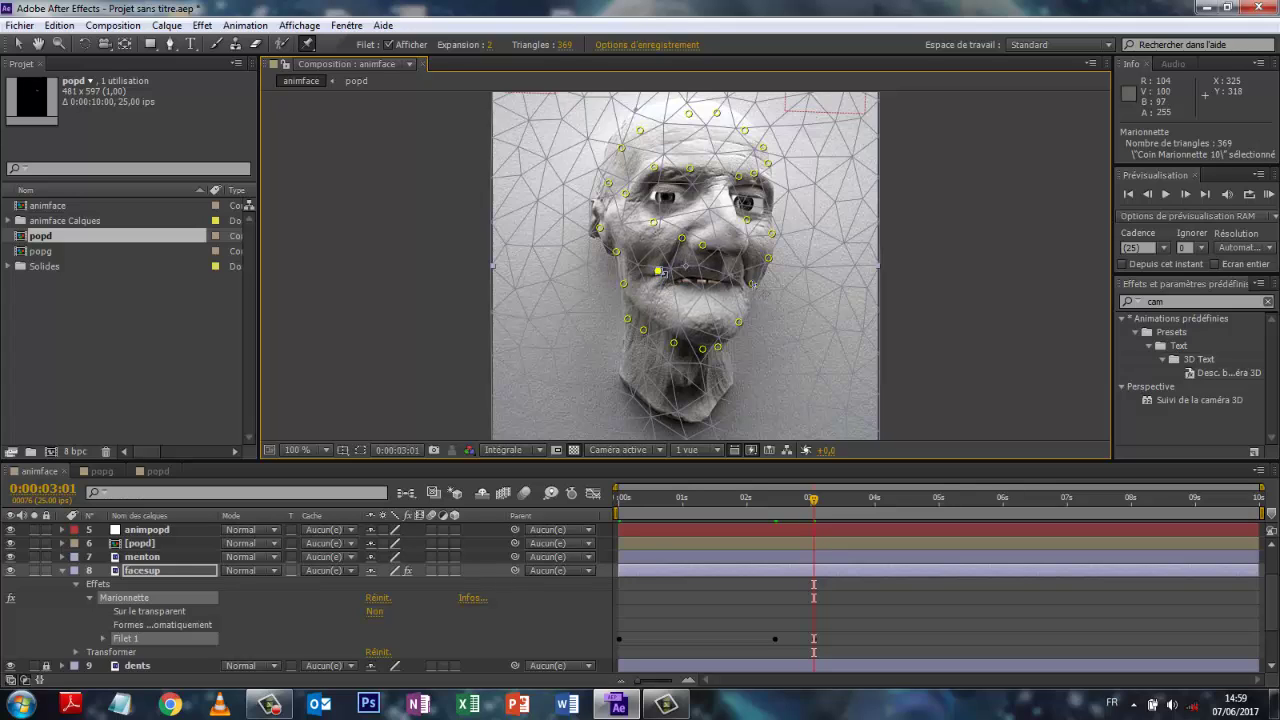
drag(752, 284, 750, 291)
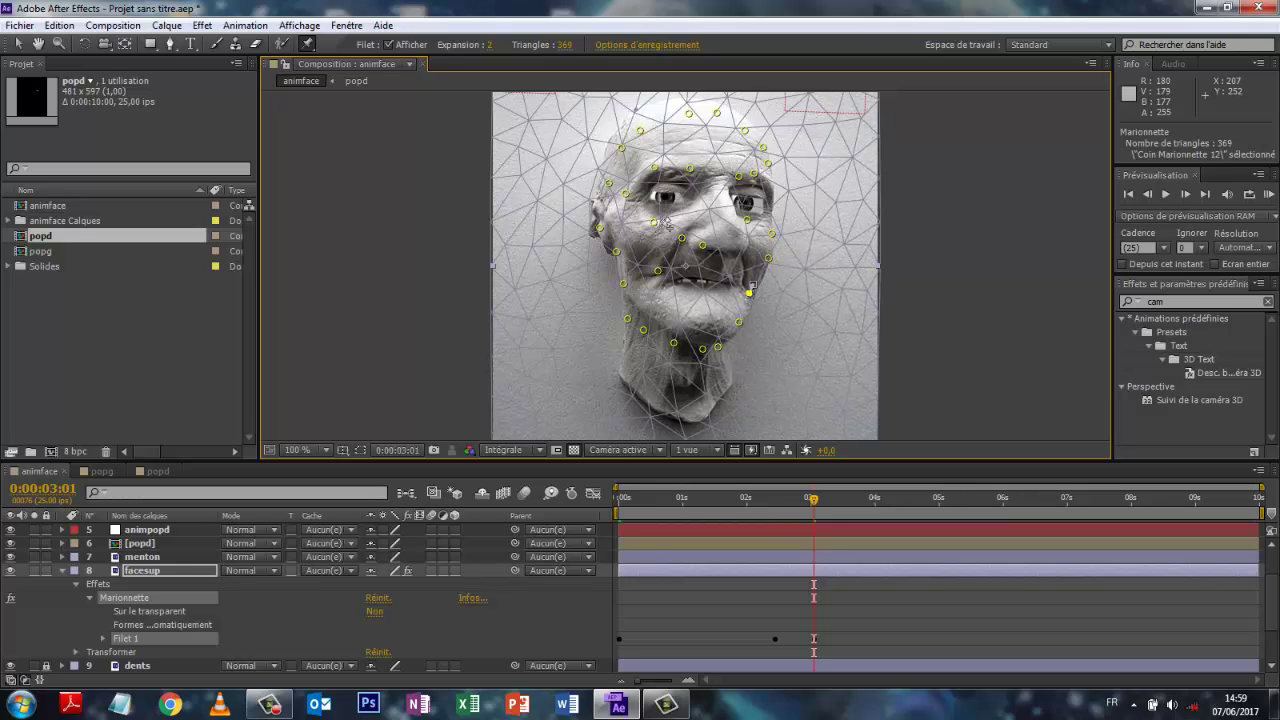
Step: At 0:00:03:01, raise the pin beneath the left-hand eye slightly, and preview the face animation from the first frame
drag(652, 223, 654, 211)
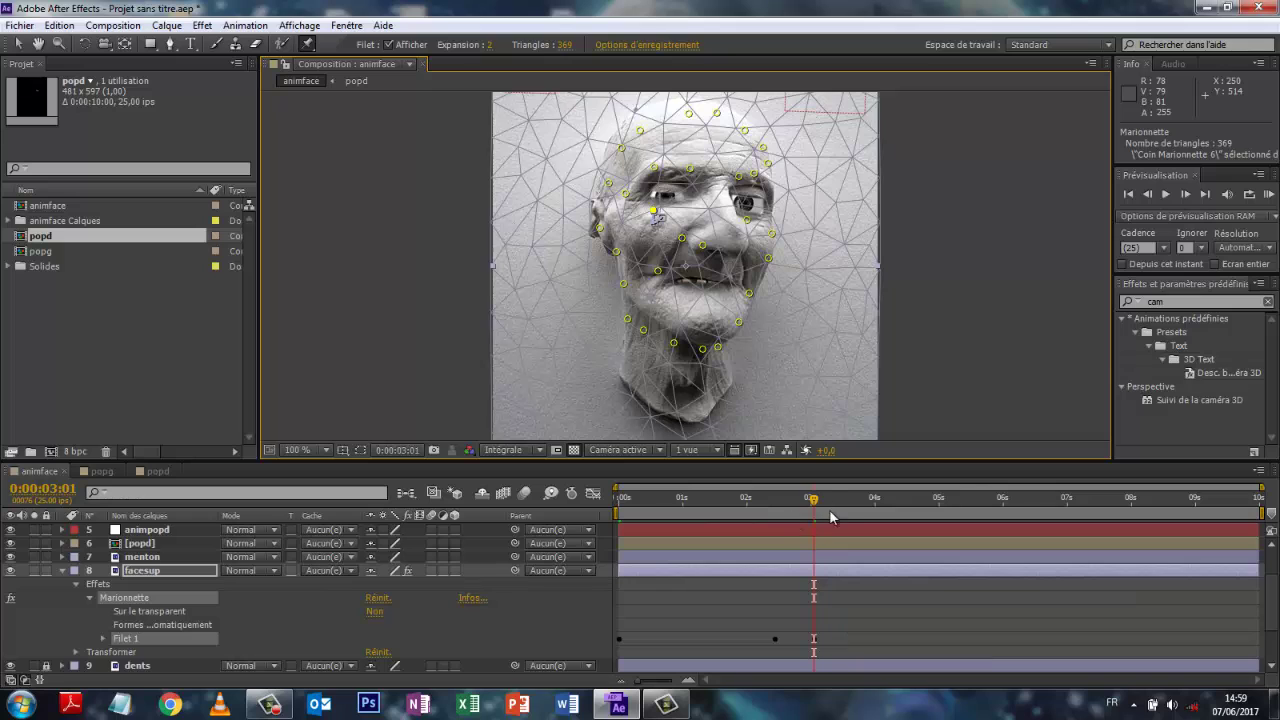
key(Home)
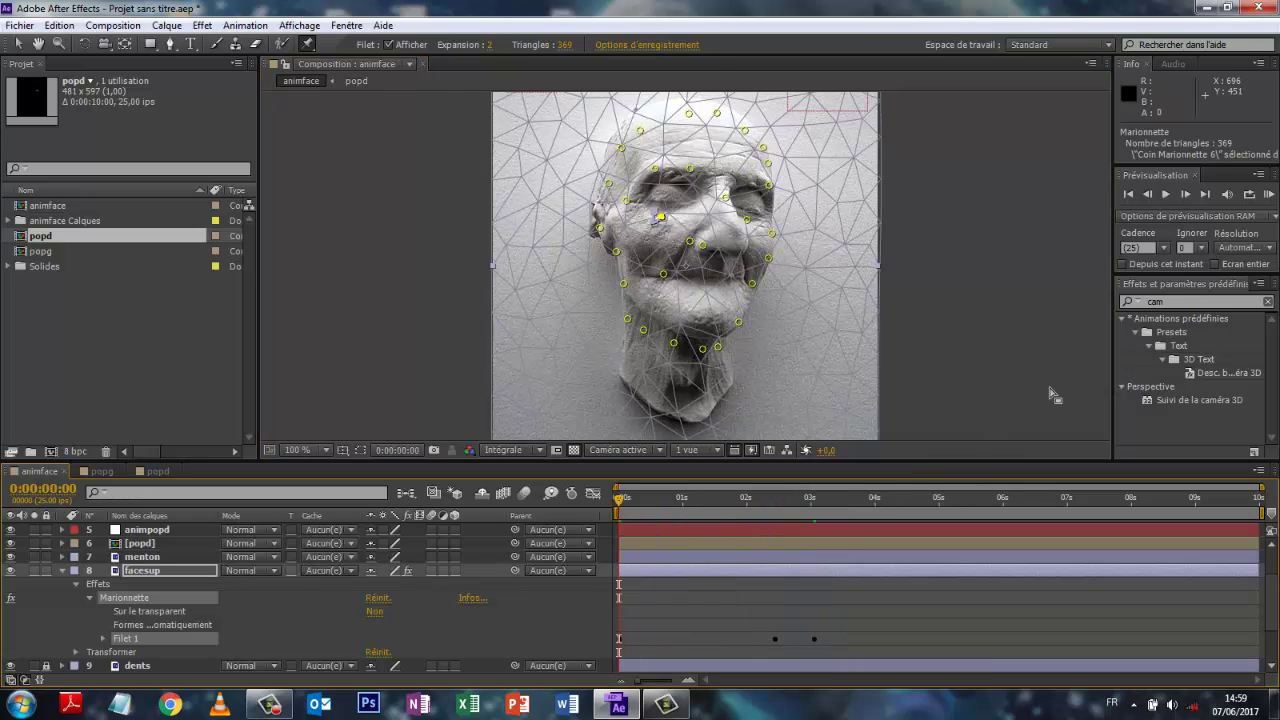
click(18, 43)
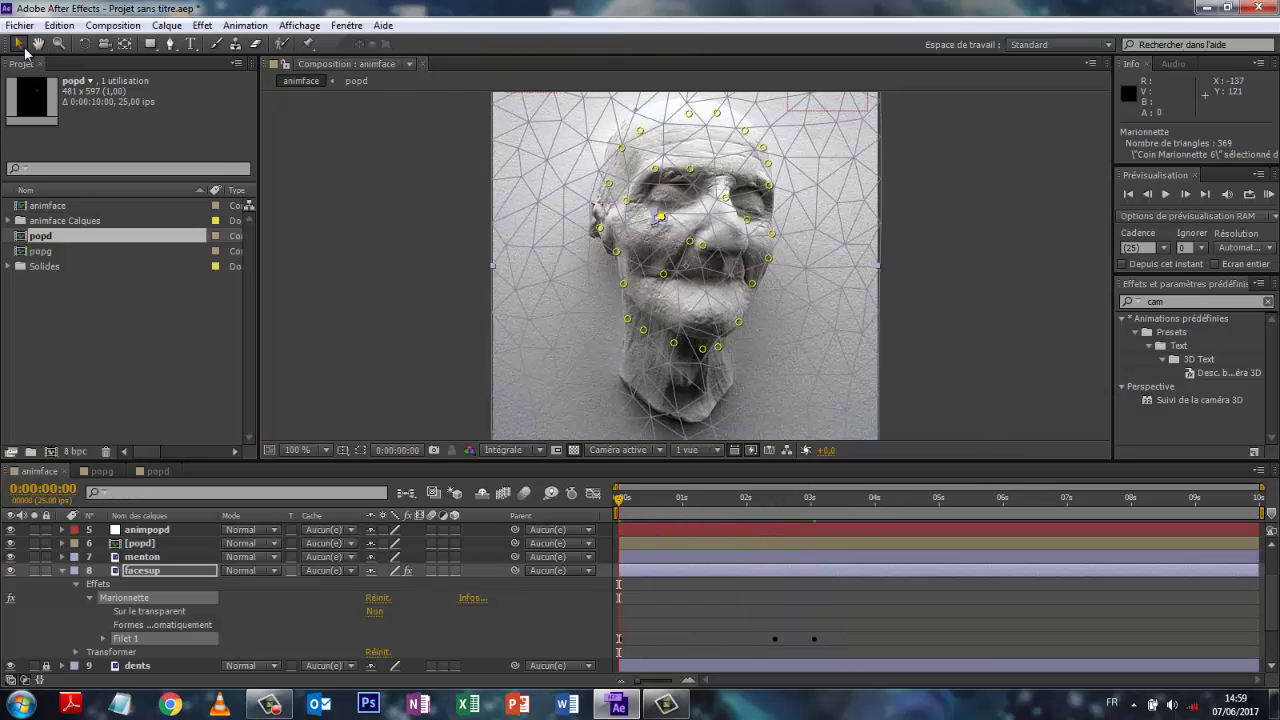
click(417, 356)
key(space)
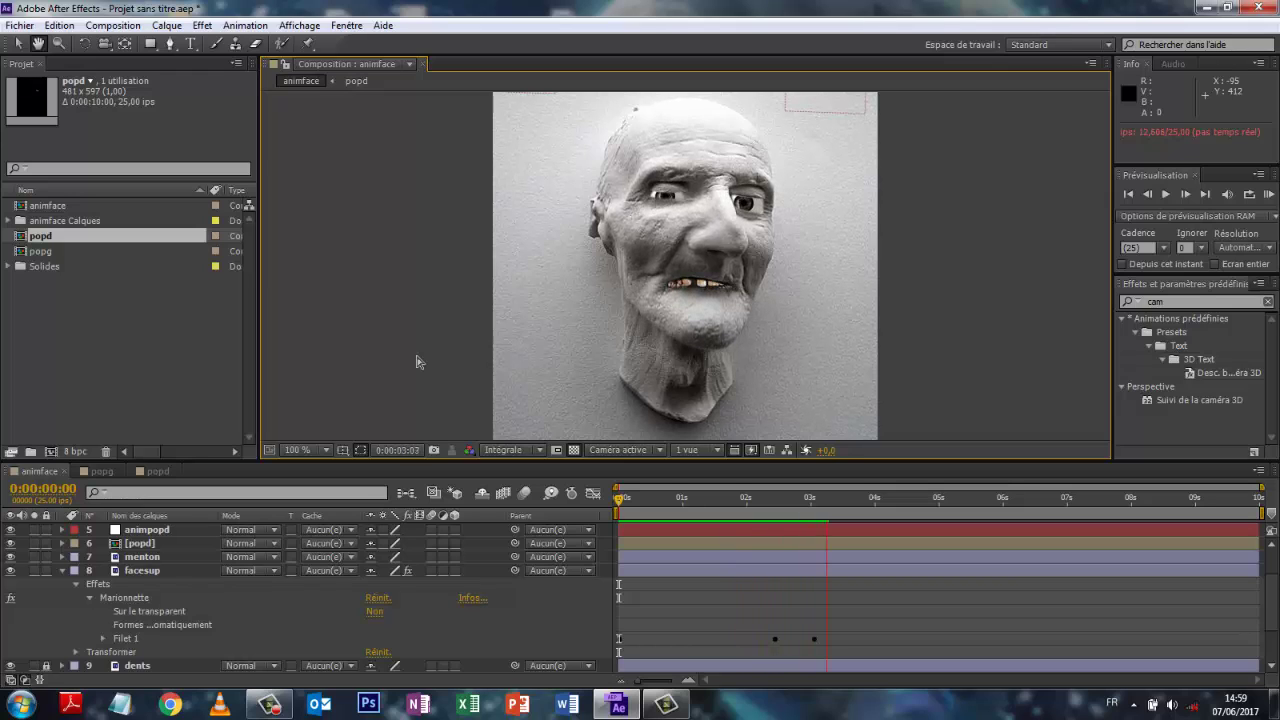
key(space)
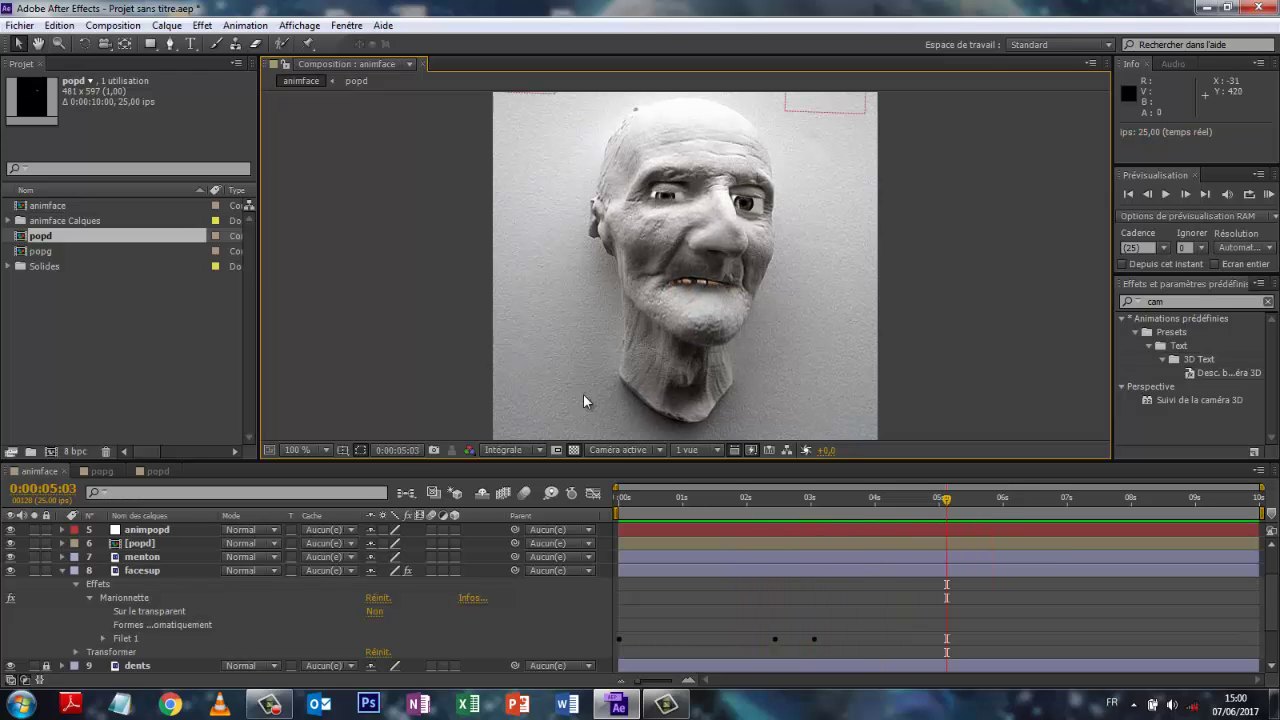
Step: At 0:00:00:15, expand the facesup mesh's Déformation group and inspect the position keyframes of puppet pins 30, 29, 28 and 27
drag(943, 500, 657, 500)
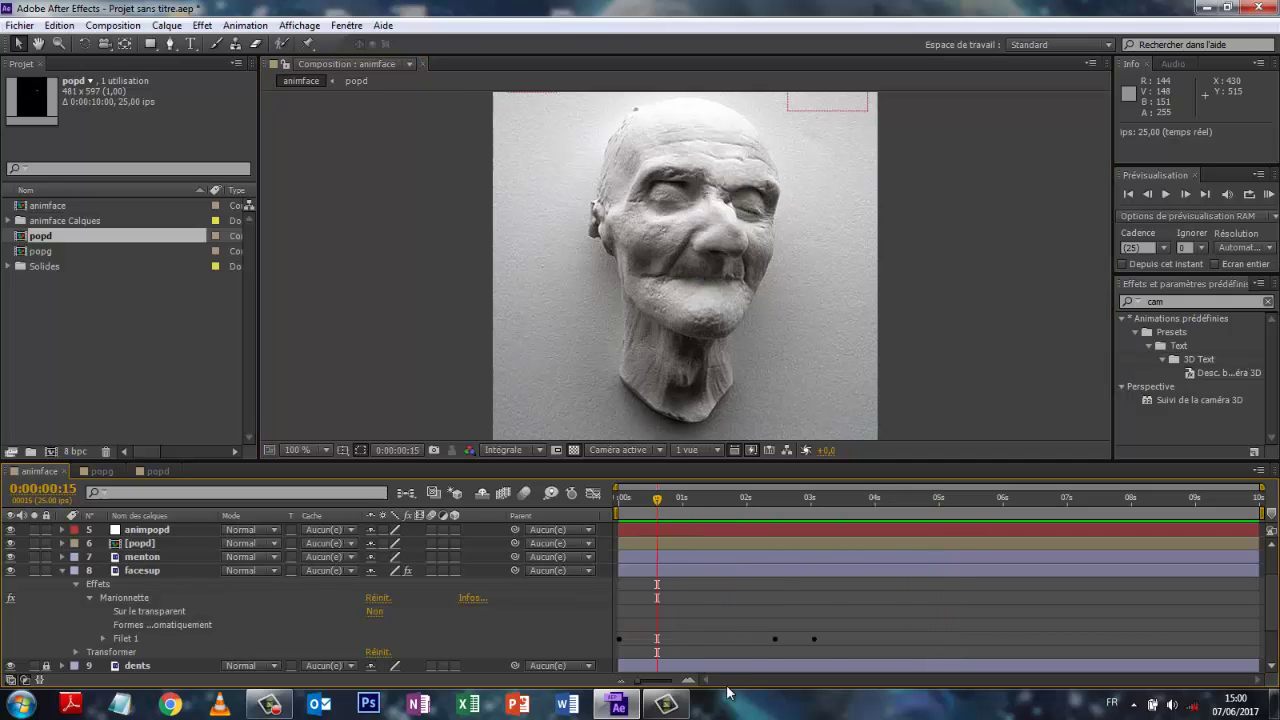
scroll(1262, 630, down, 3)
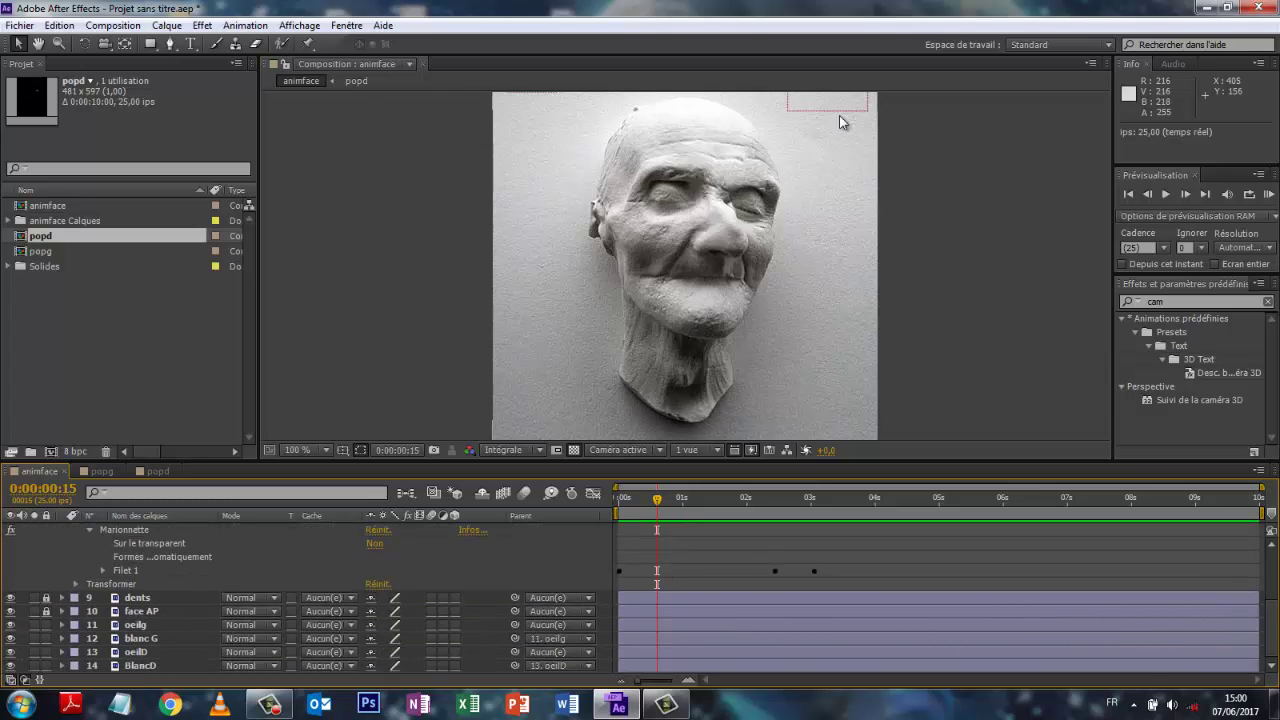
click(102, 569)
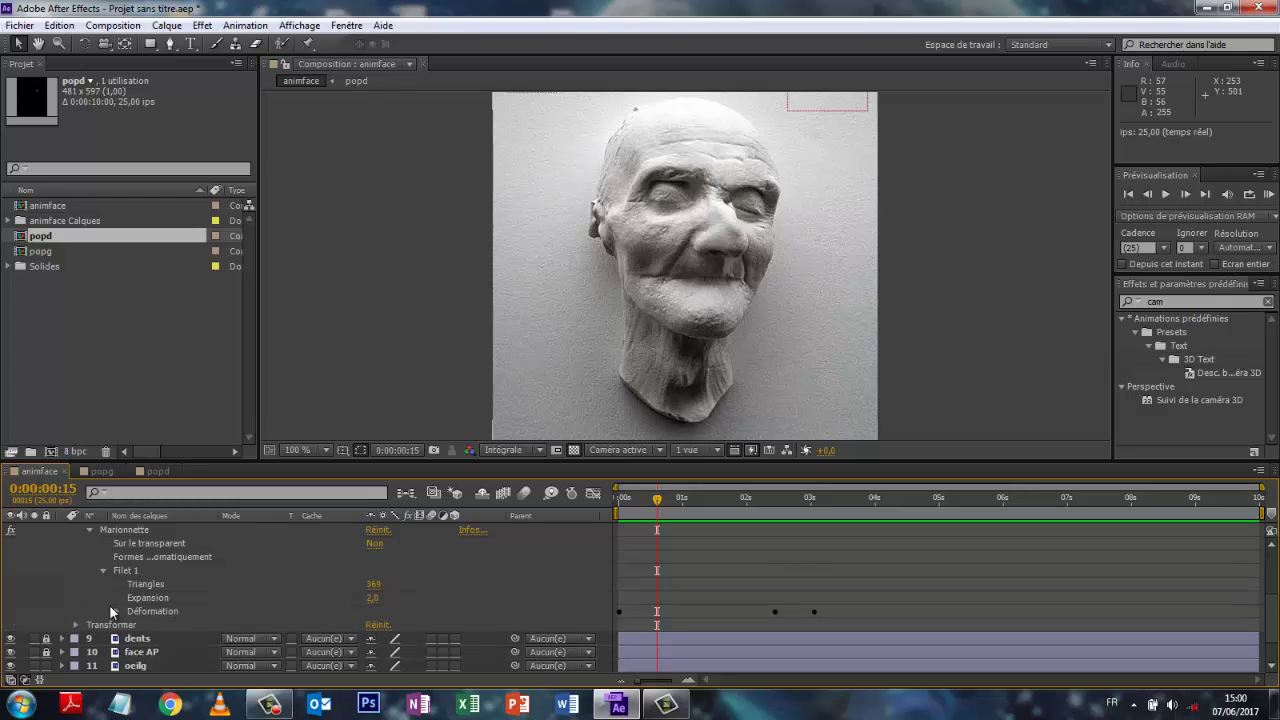
click(117, 611)
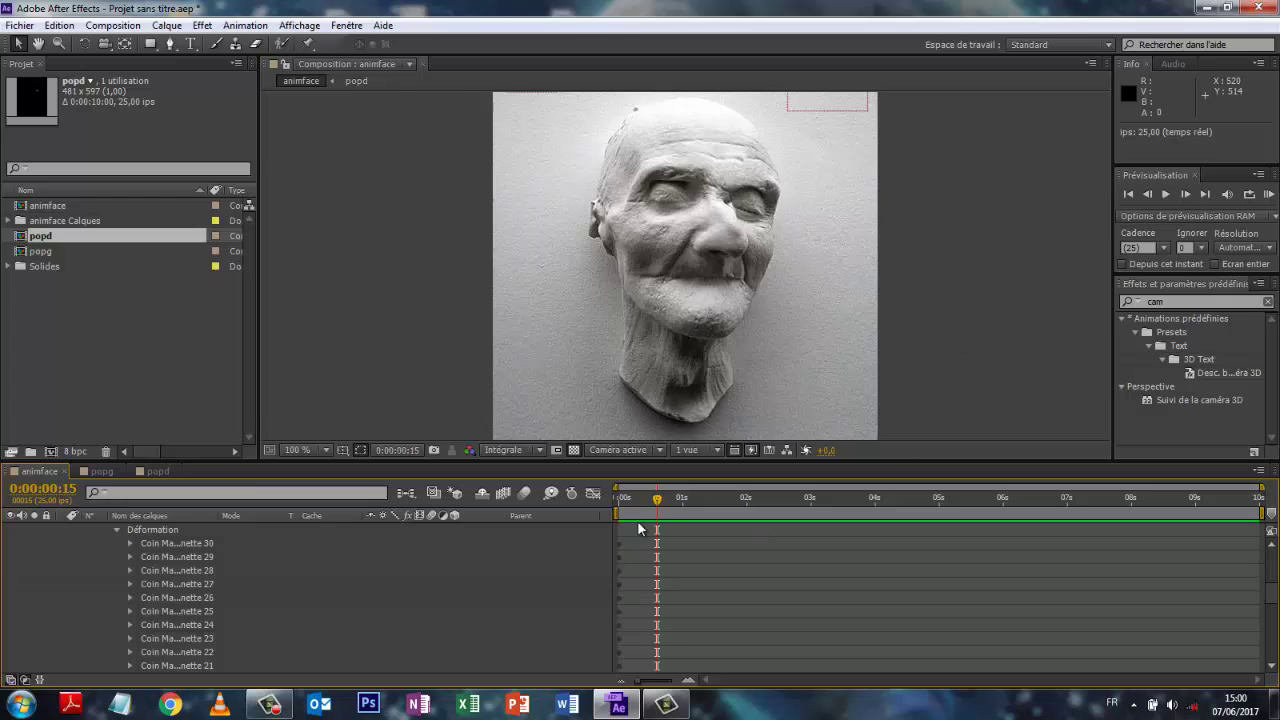
click(130, 543)
click(130, 570)
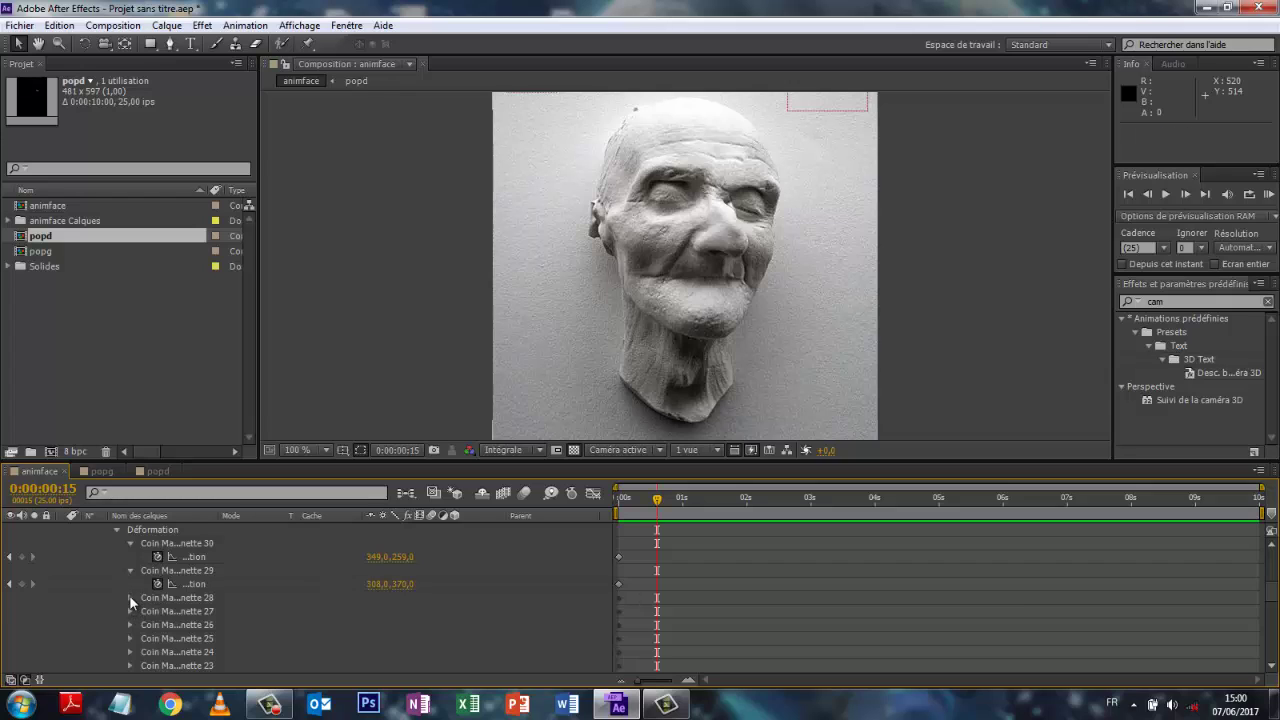
click(129, 597)
click(130, 624)
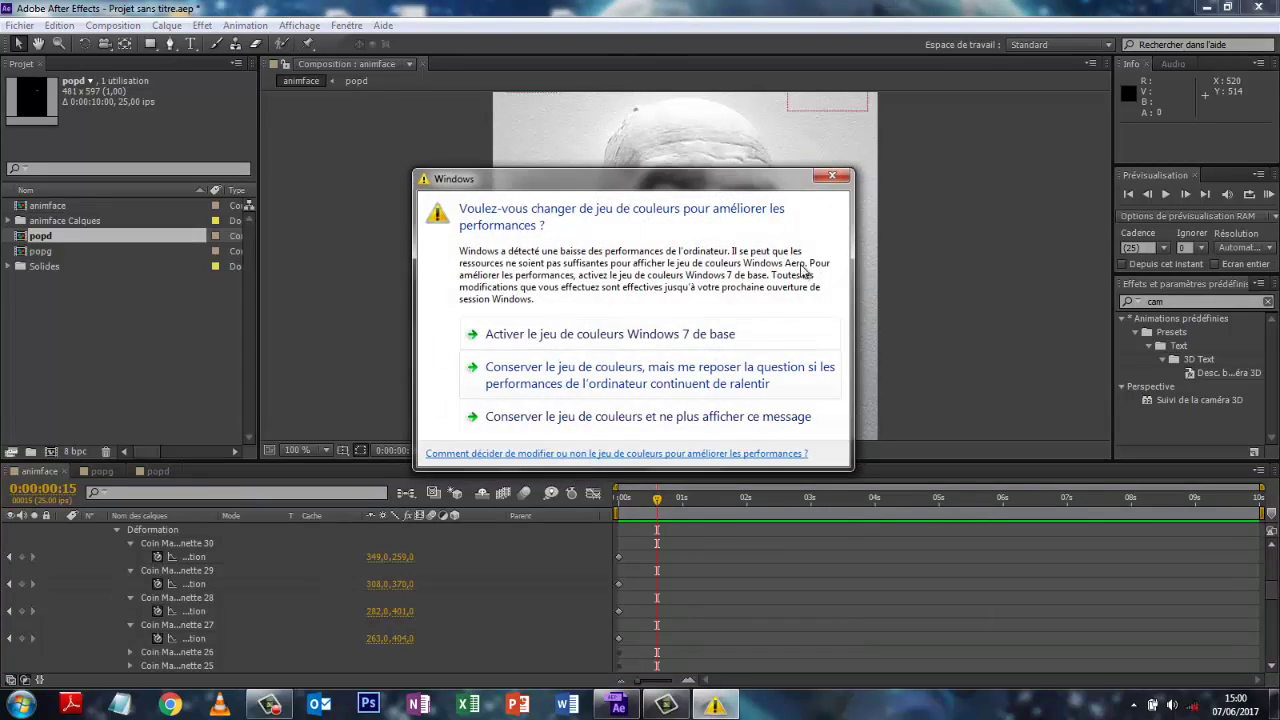
click(832, 176)
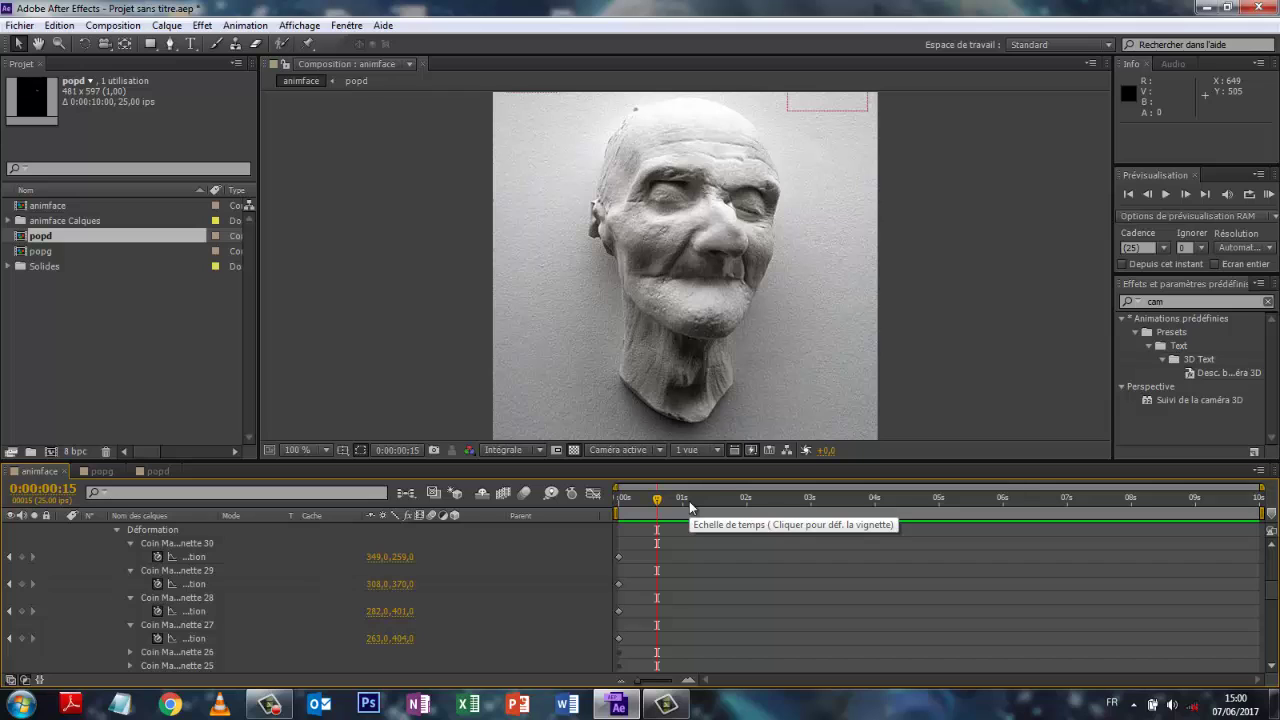
Step: Replay the complete face animation from the start, and scrub from the first frame to 0:00:03:08 to review the expressions
drag(663, 495, 618, 497)
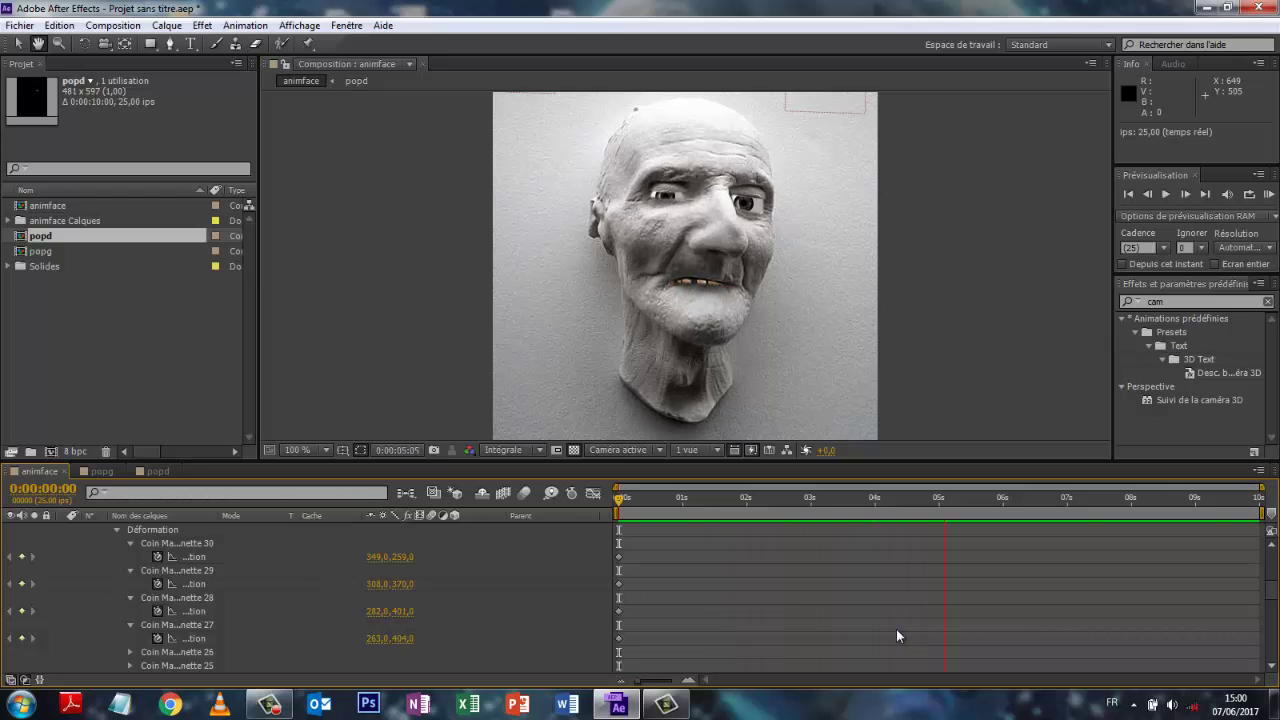
key(space)
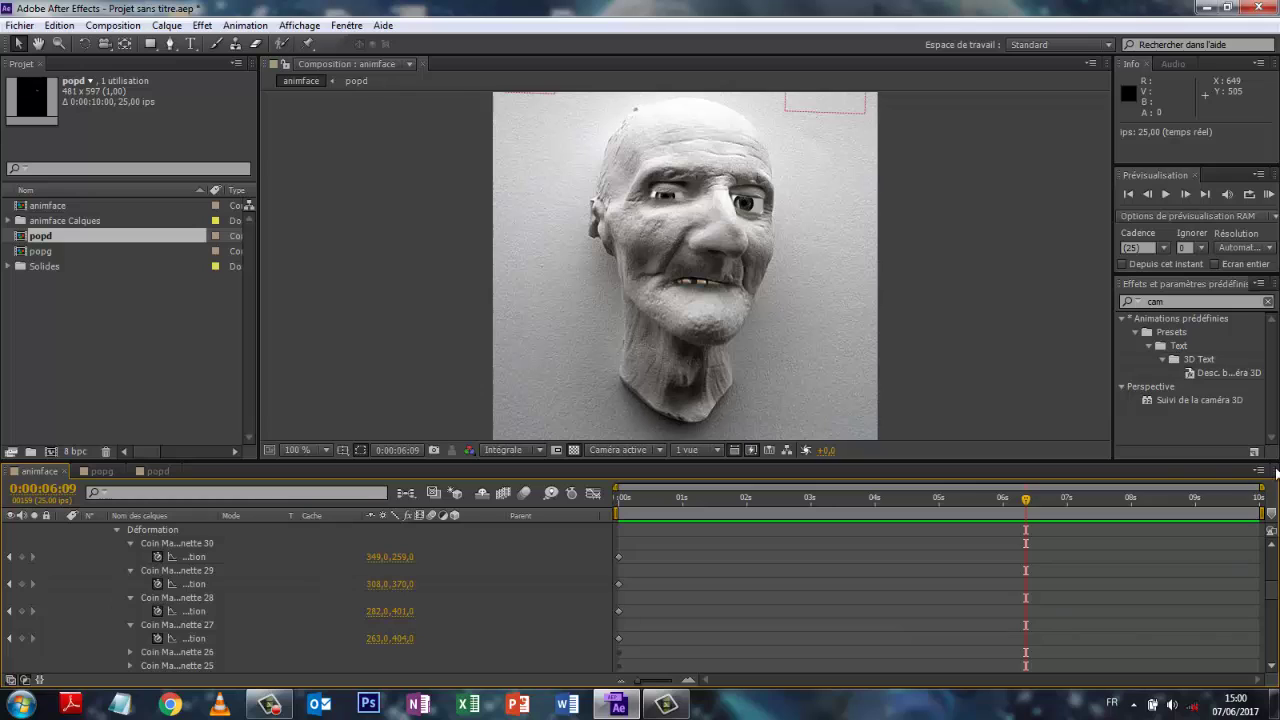
drag(1033, 507, 595, 549)
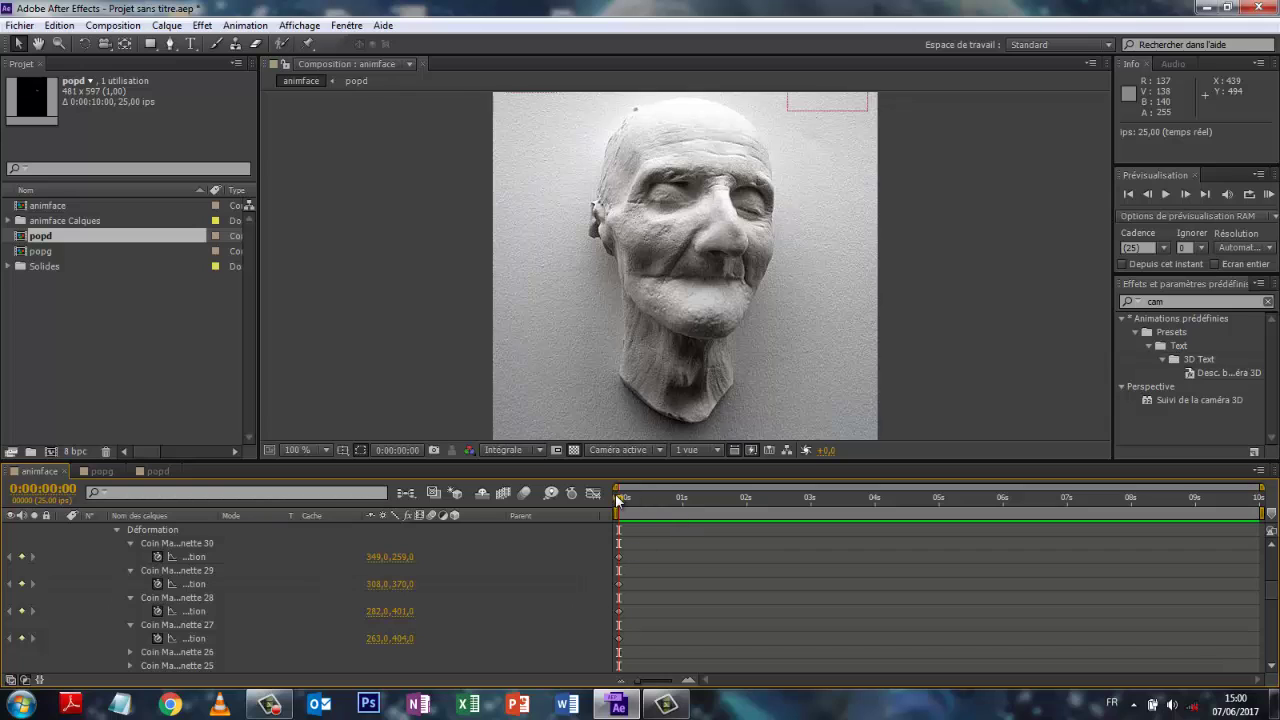
drag(620, 502, 830, 515)
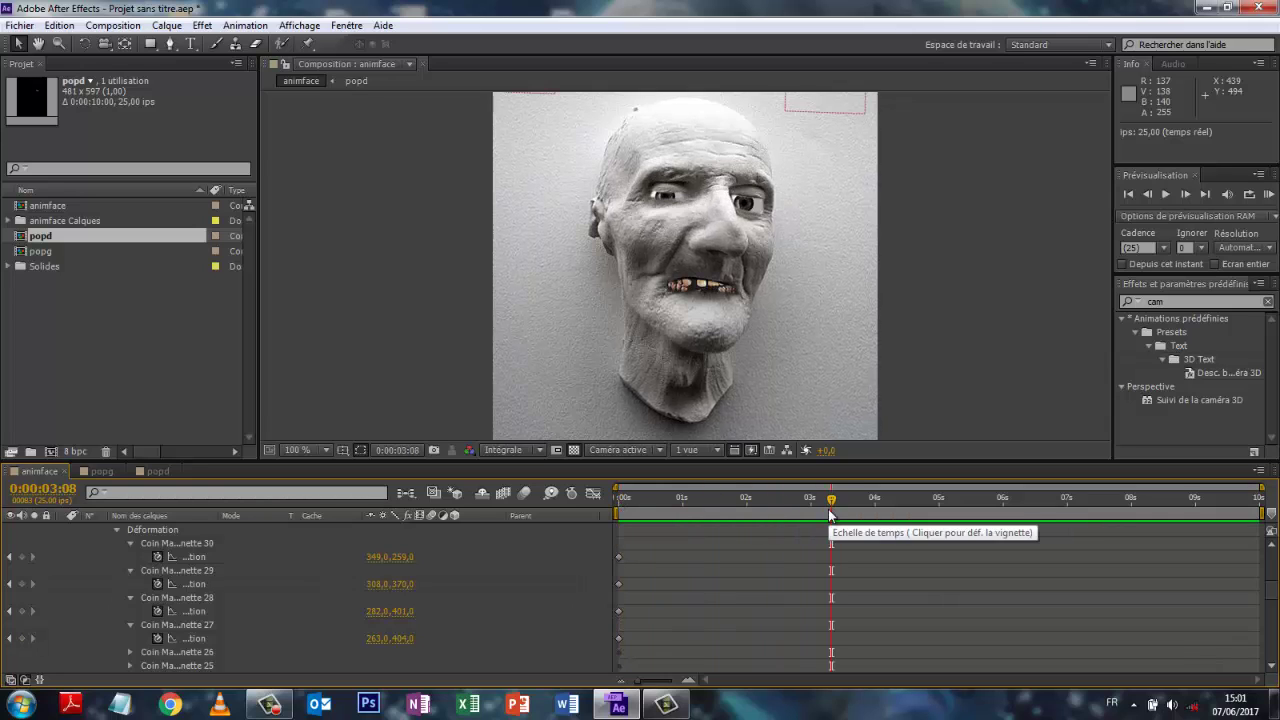